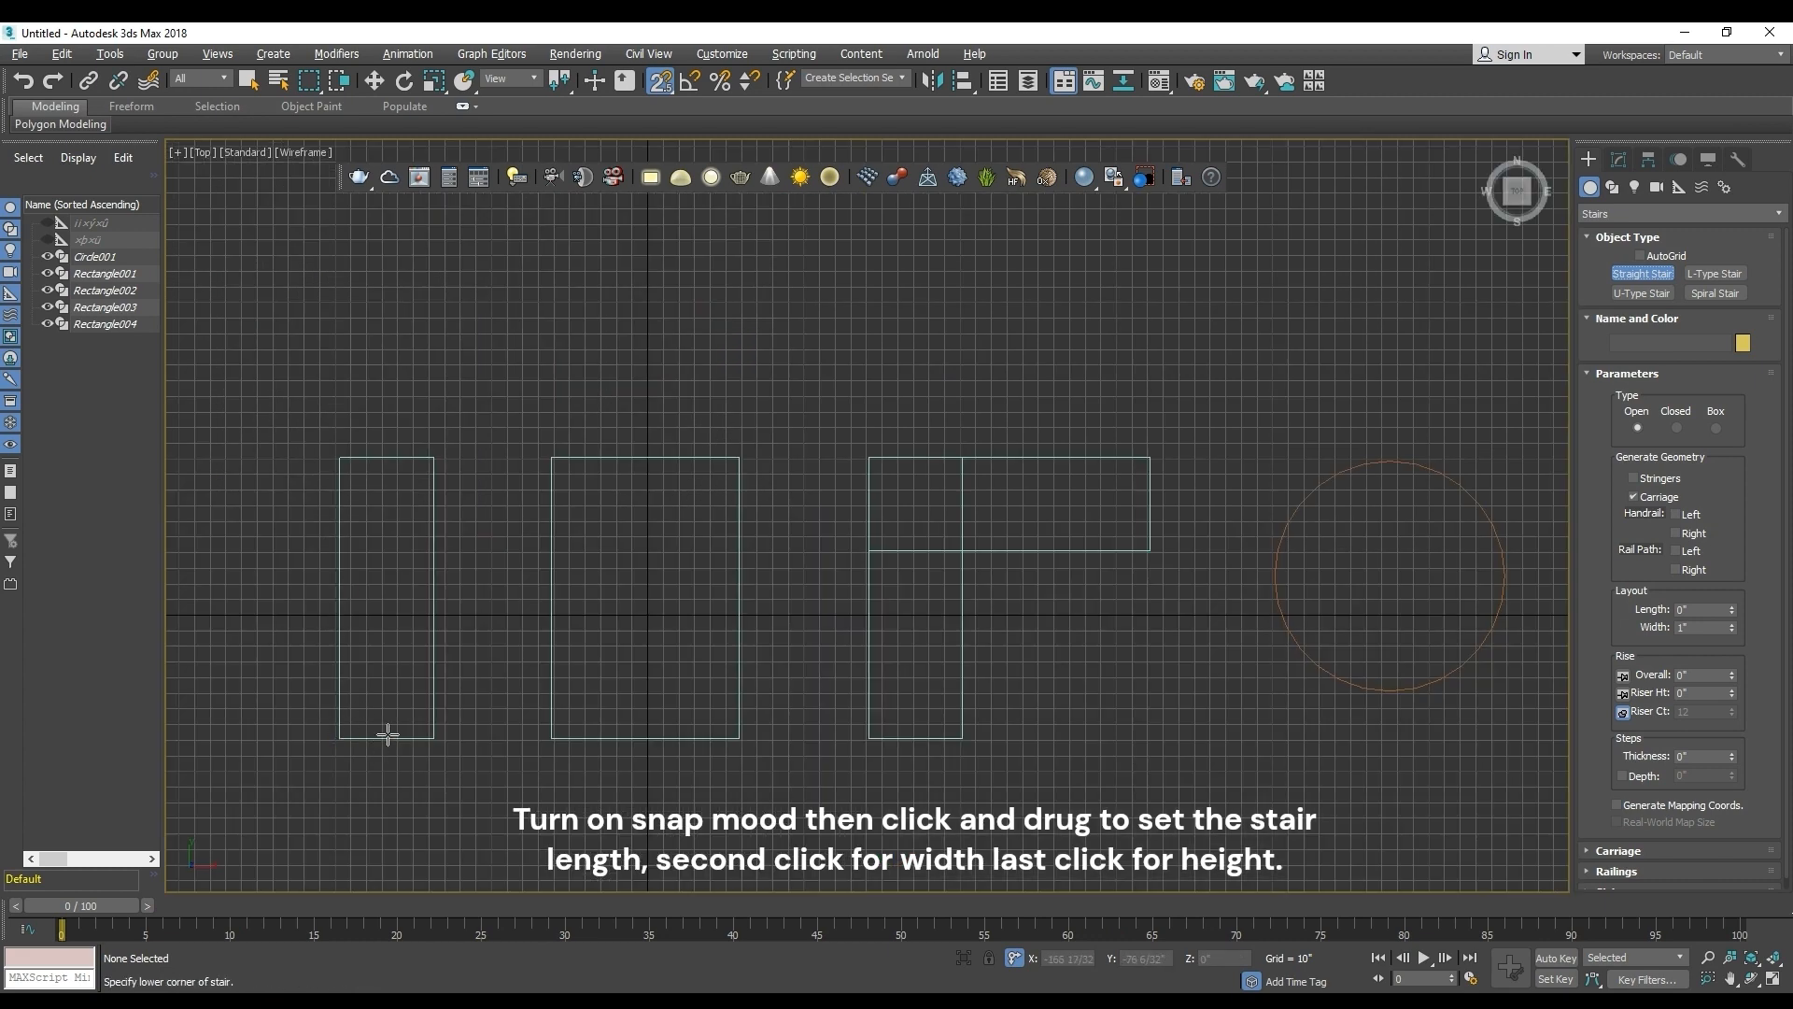
In perspective view, draw a straight stair snapped to the narrow single rectangle's corners, with an overall height of about 140".
key("p")
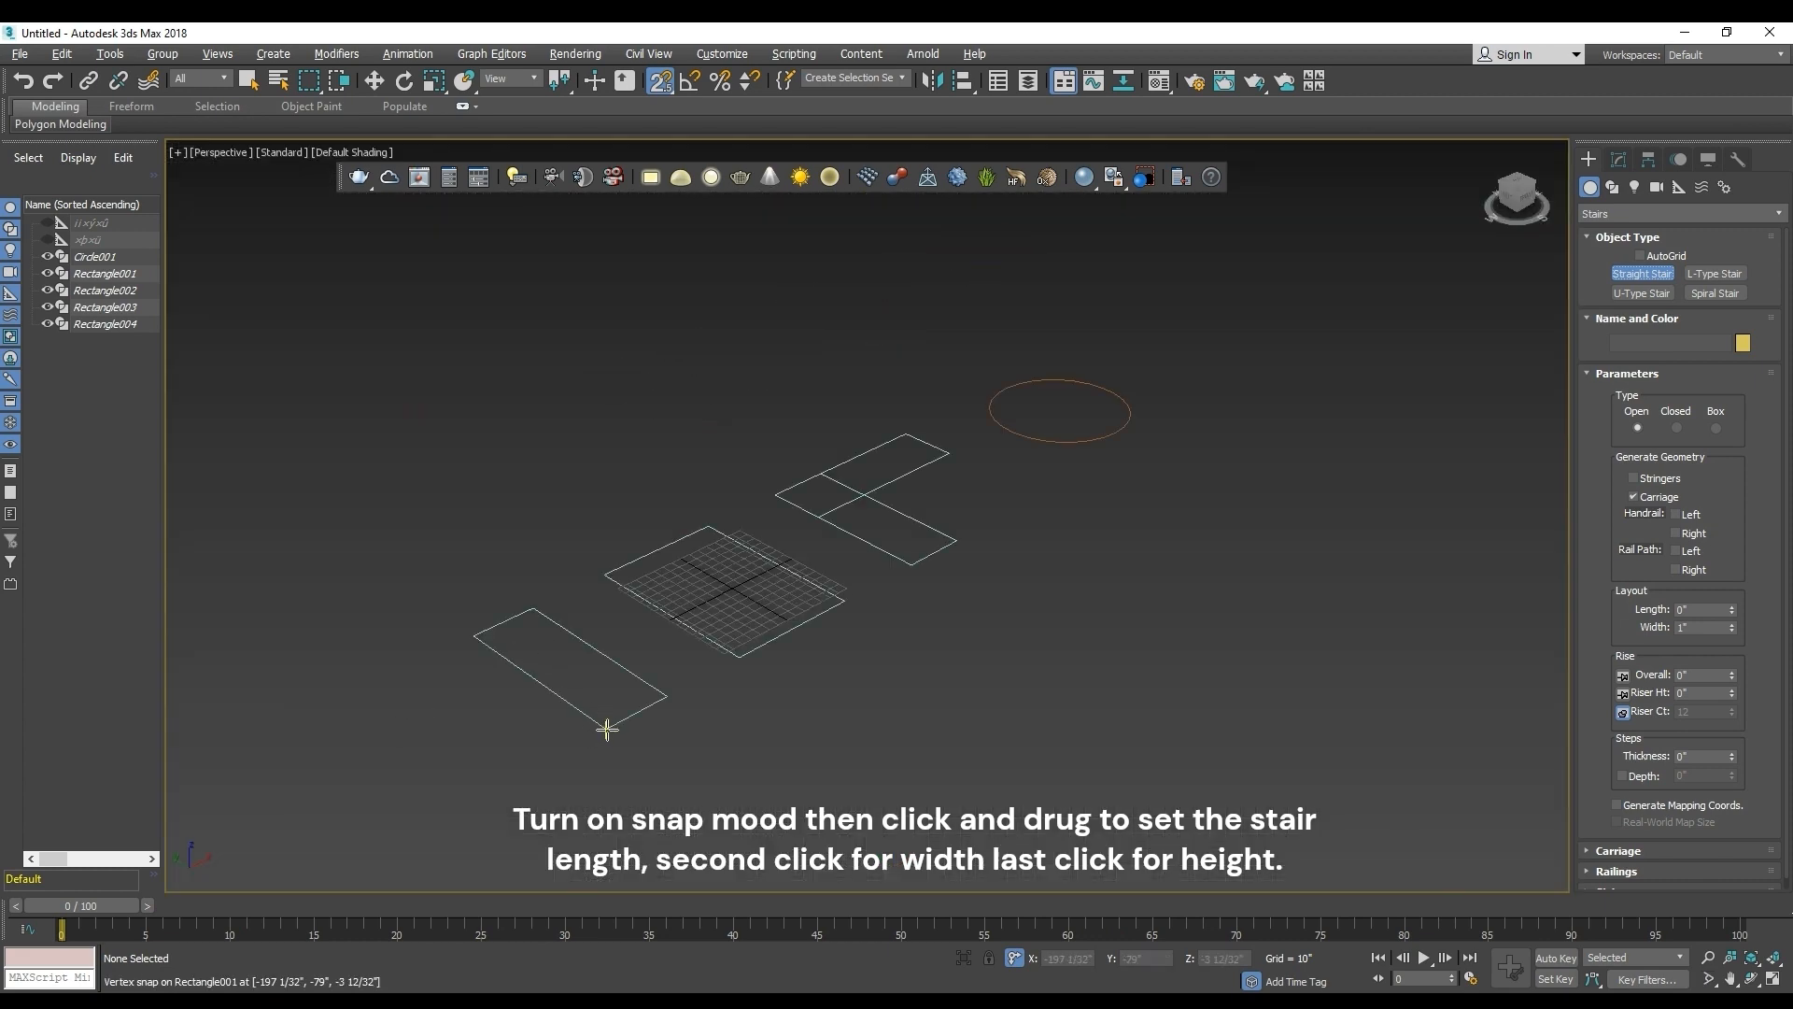
left_click_drag(607, 729, 475, 635)
left_click(533, 608)
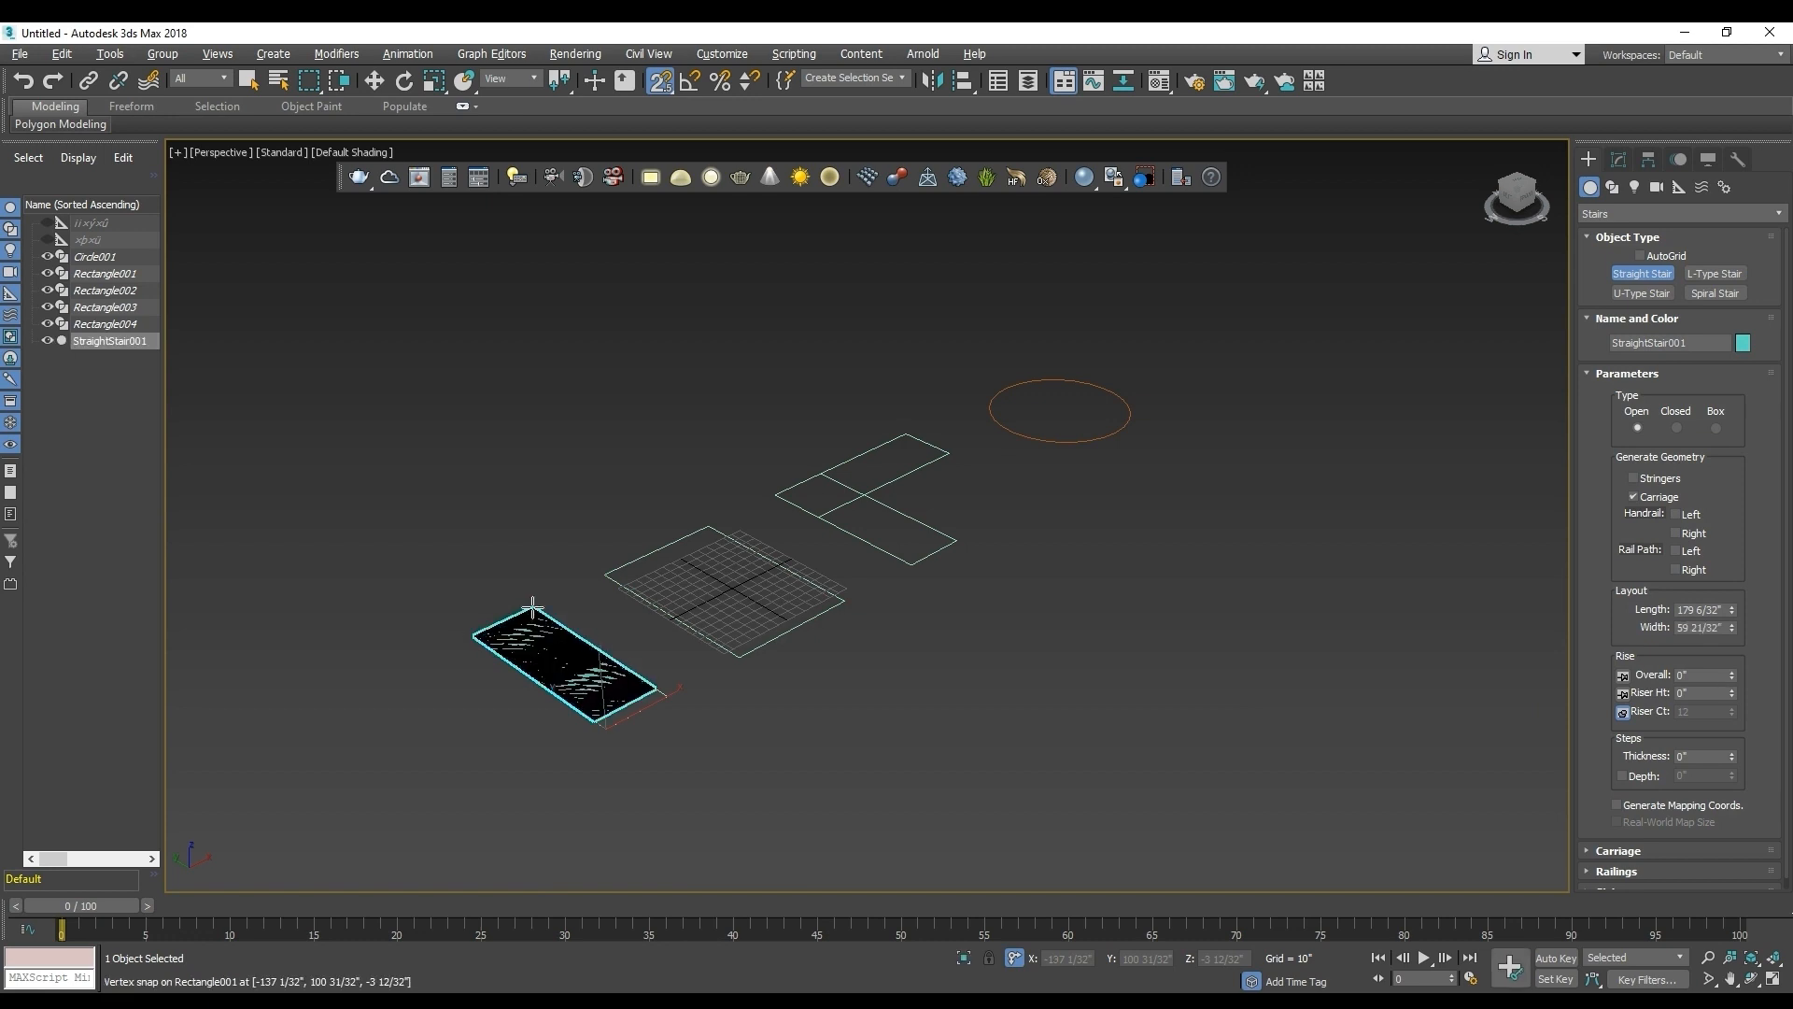
left_click(530, 445)
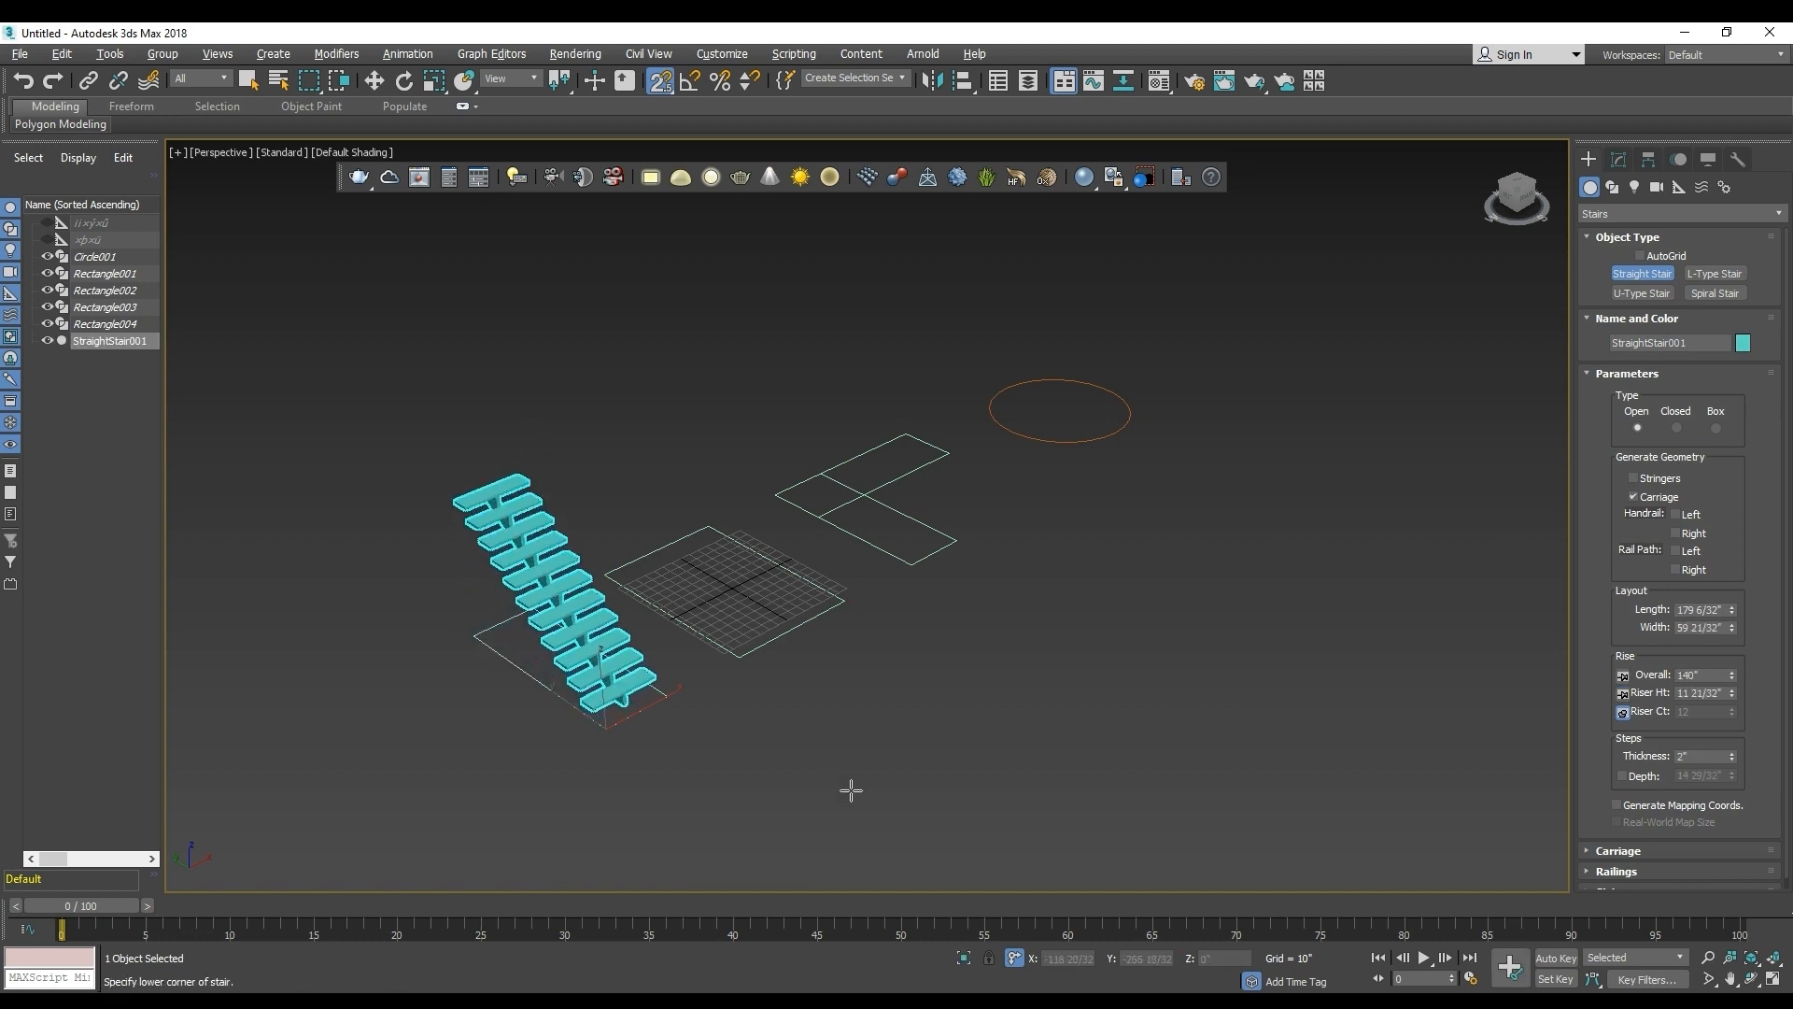
Switch the straight stair's type to Closed, and finally to Box.
left_click(1678, 428)
scroll(487, 734, "up", 4)
middle_click_drag(776, 732, 822, 839)
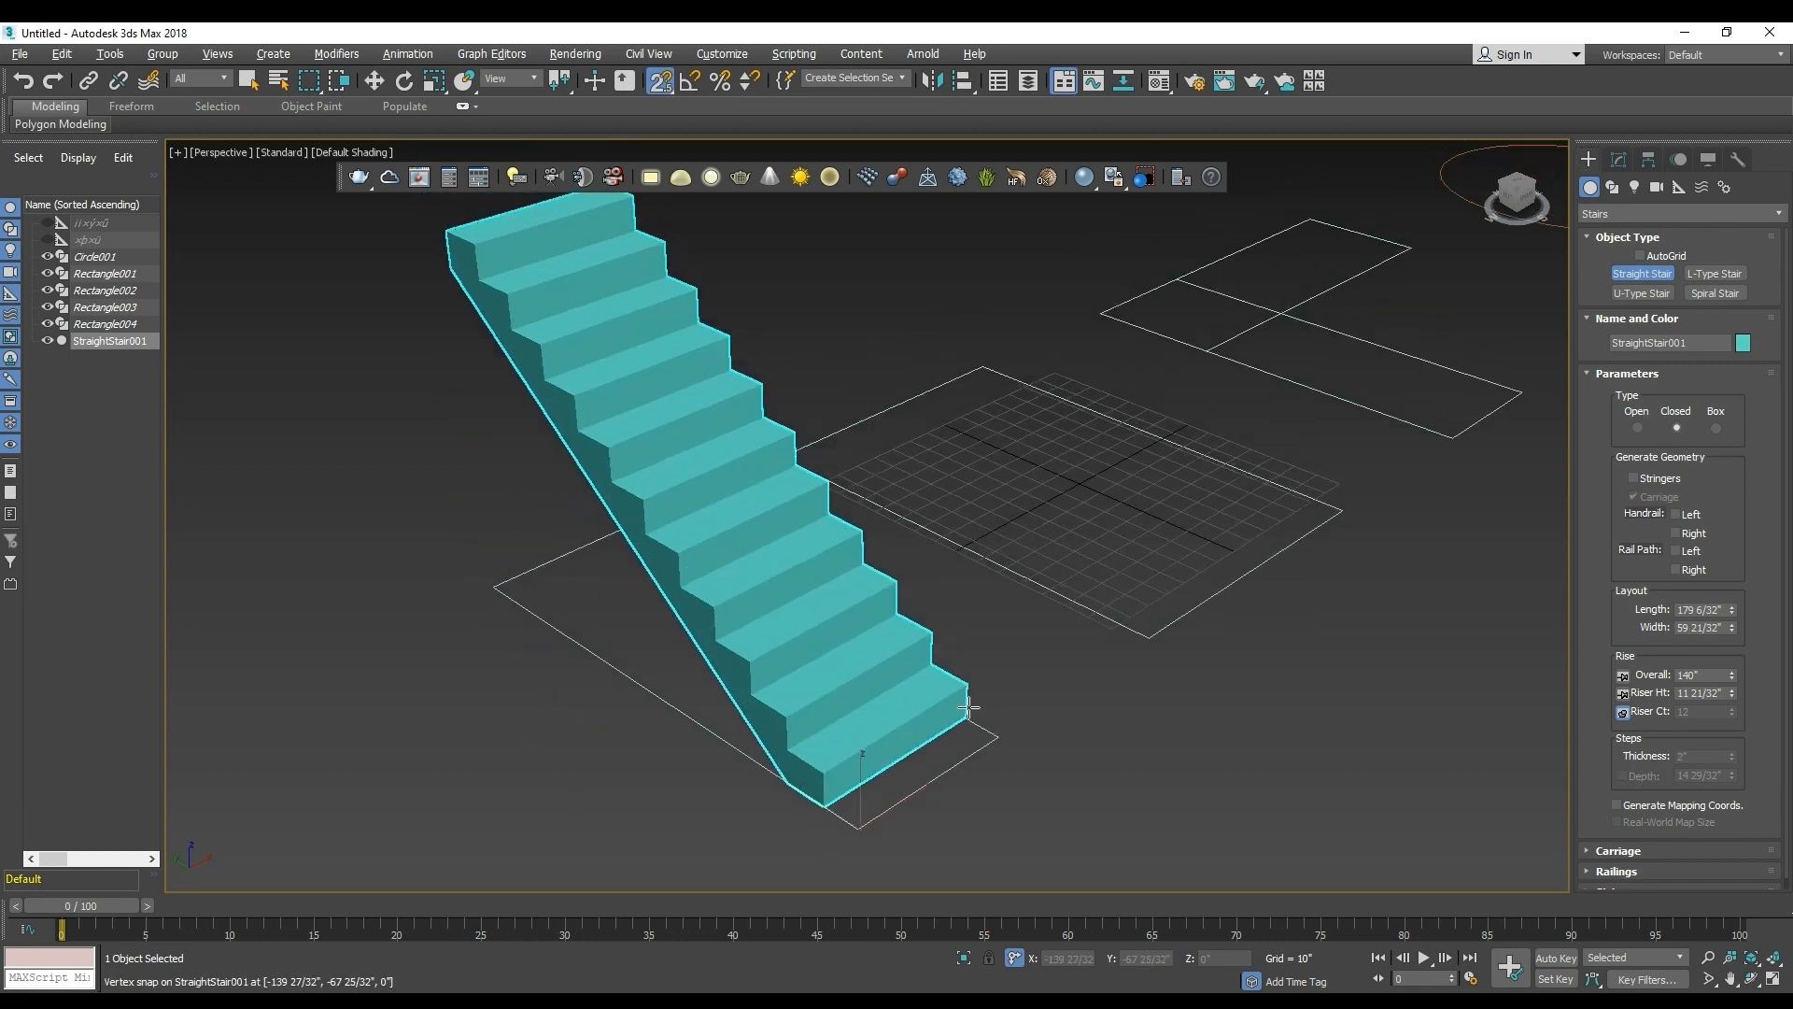
left_click(1716, 429)
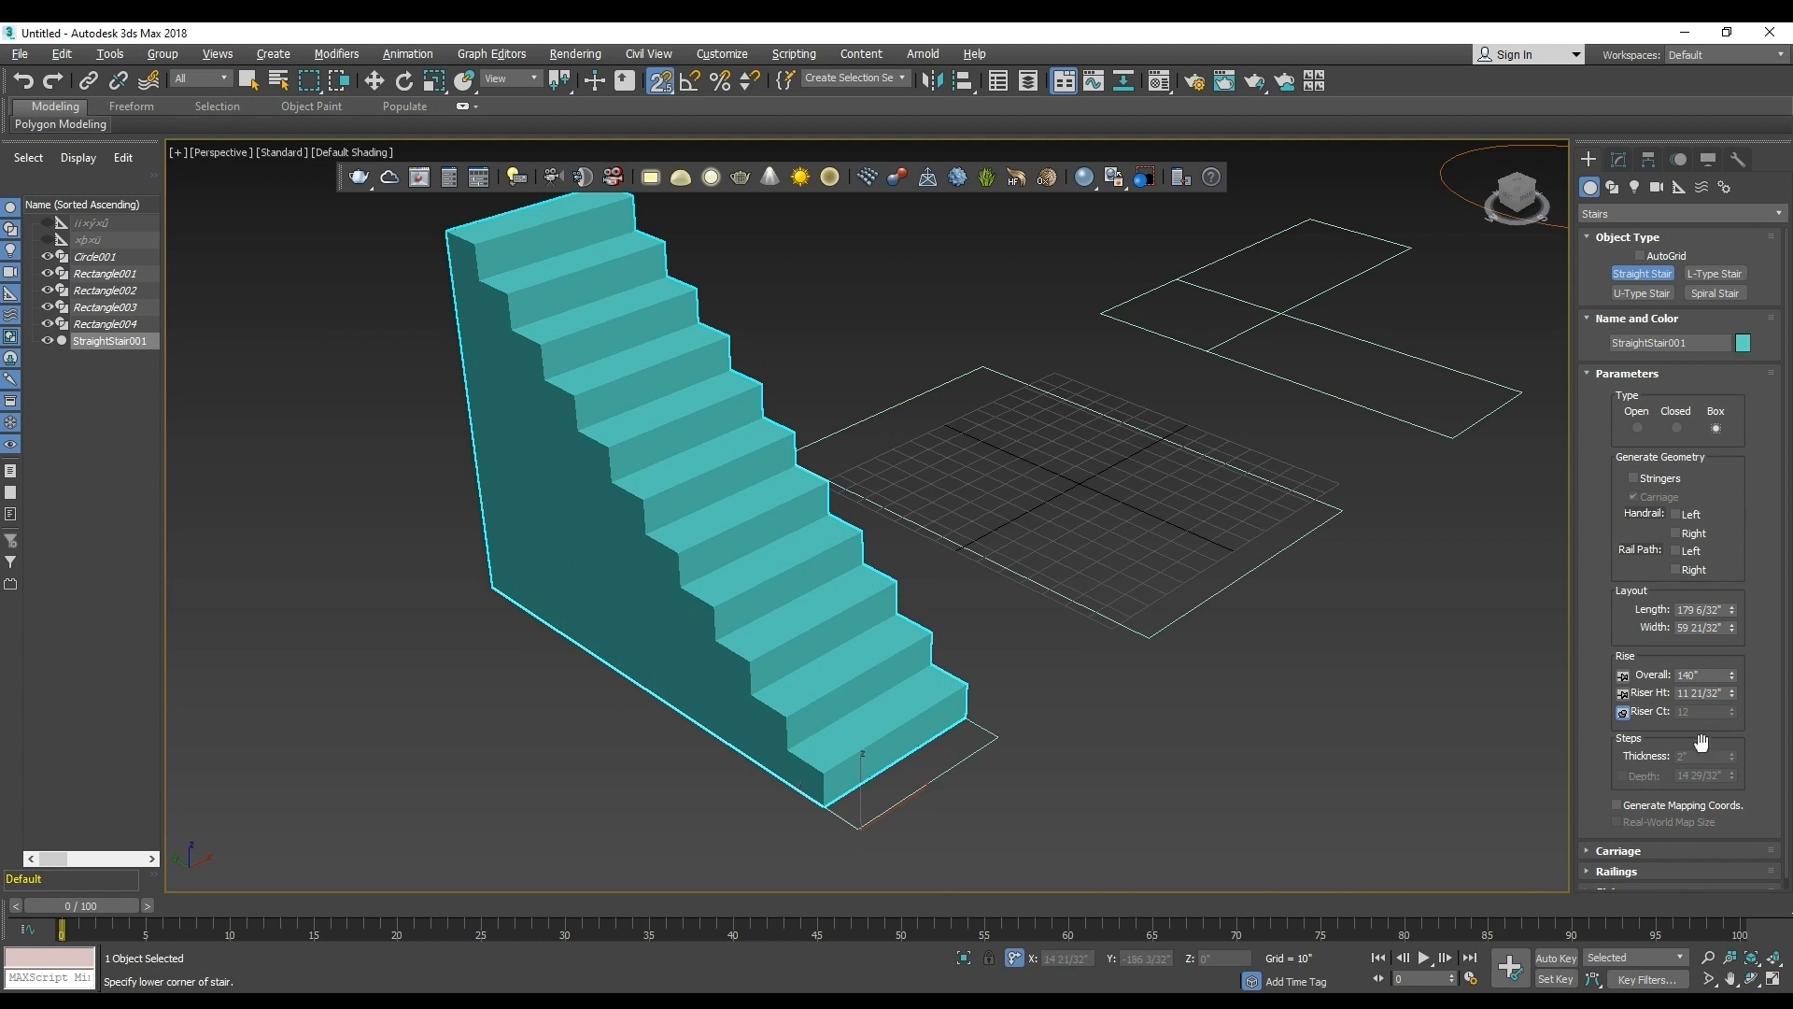
Lock the straight stair's riser height and raise its riser count to 18, then 20.
left_click(1623, 693)
left_click_drag(1732, 713, 1732, 705)
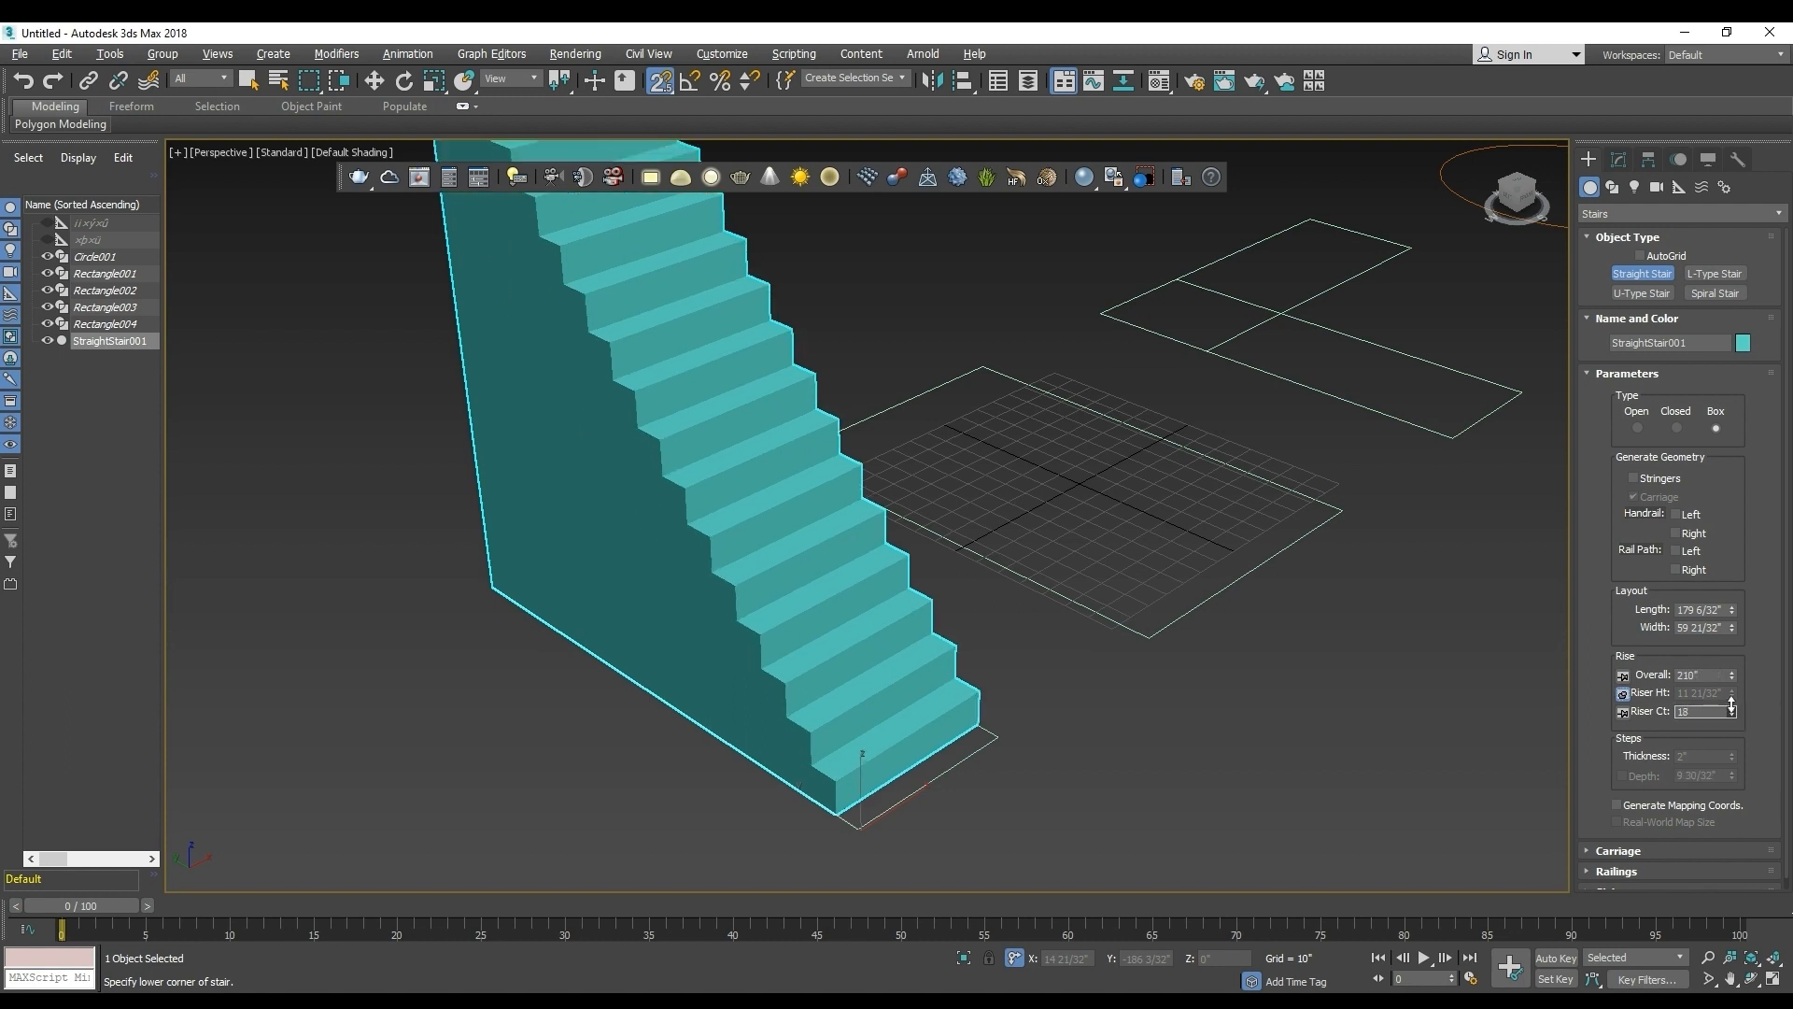
scroll(1020, 602, "down", 3)
middle_click_drag(1017, 611, 981, 654)
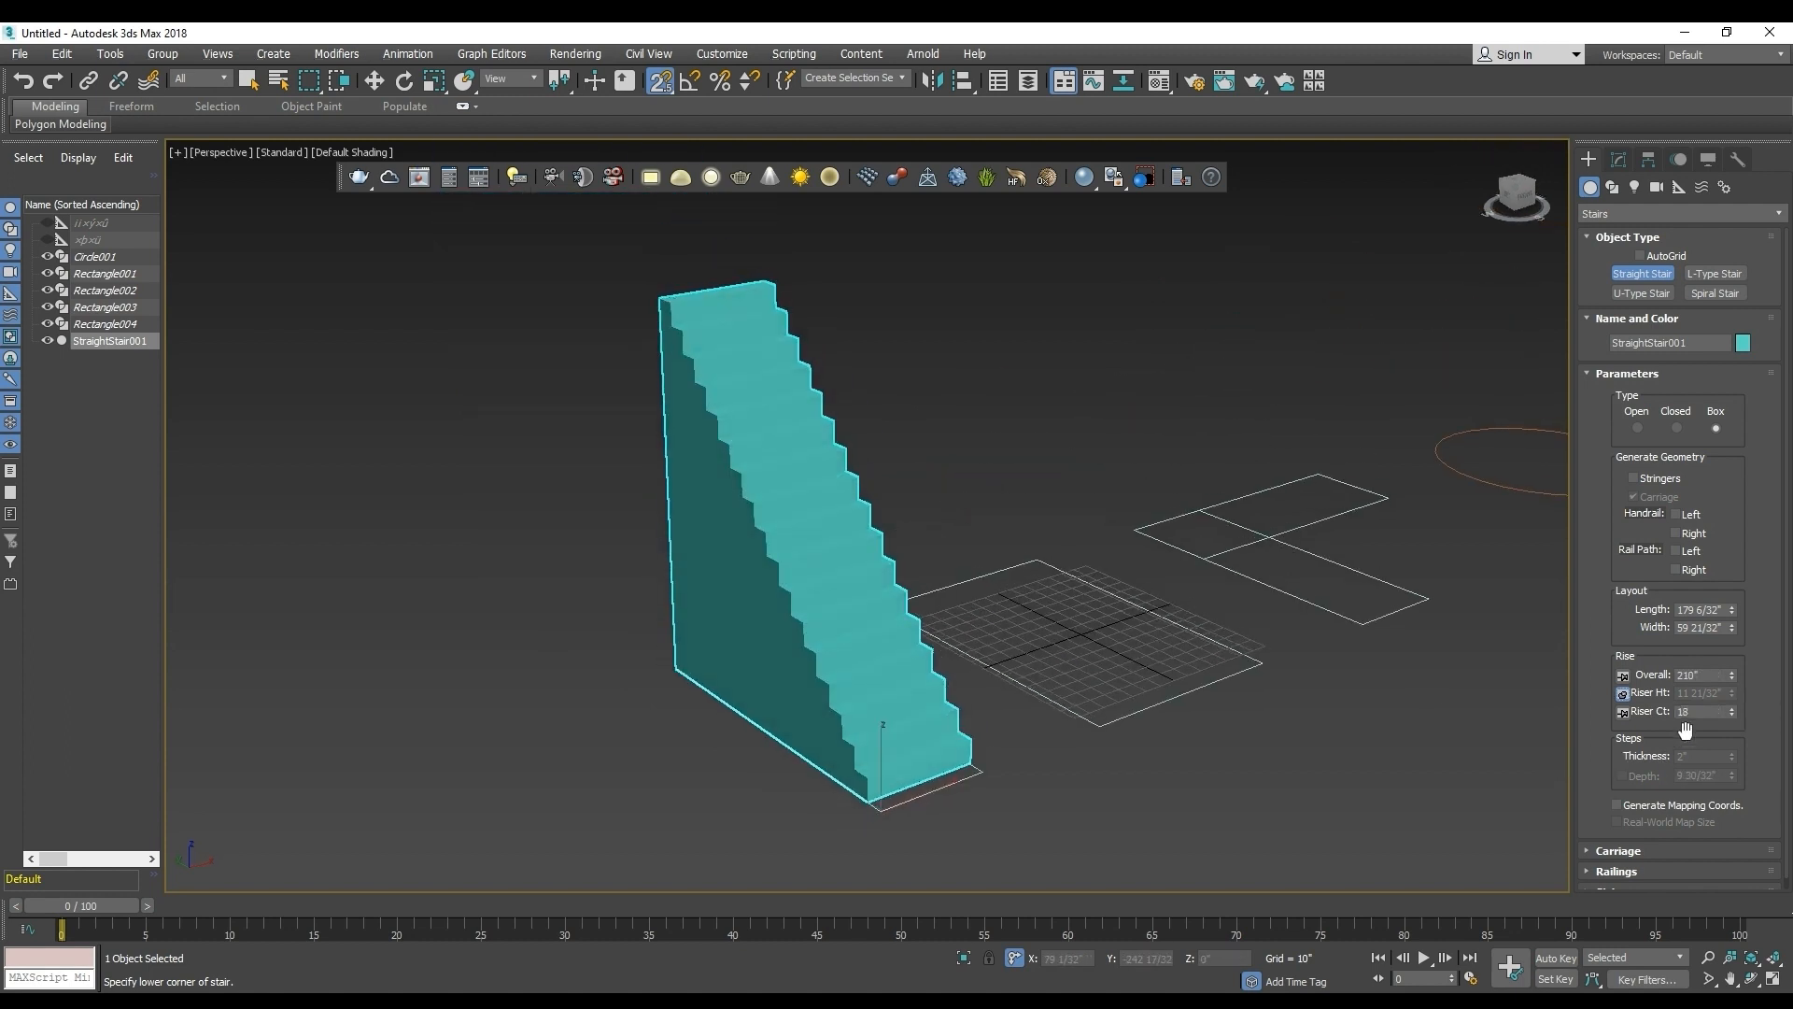
left_click_drag(1732, 717, 1723, 713)
key("alt+Tab")
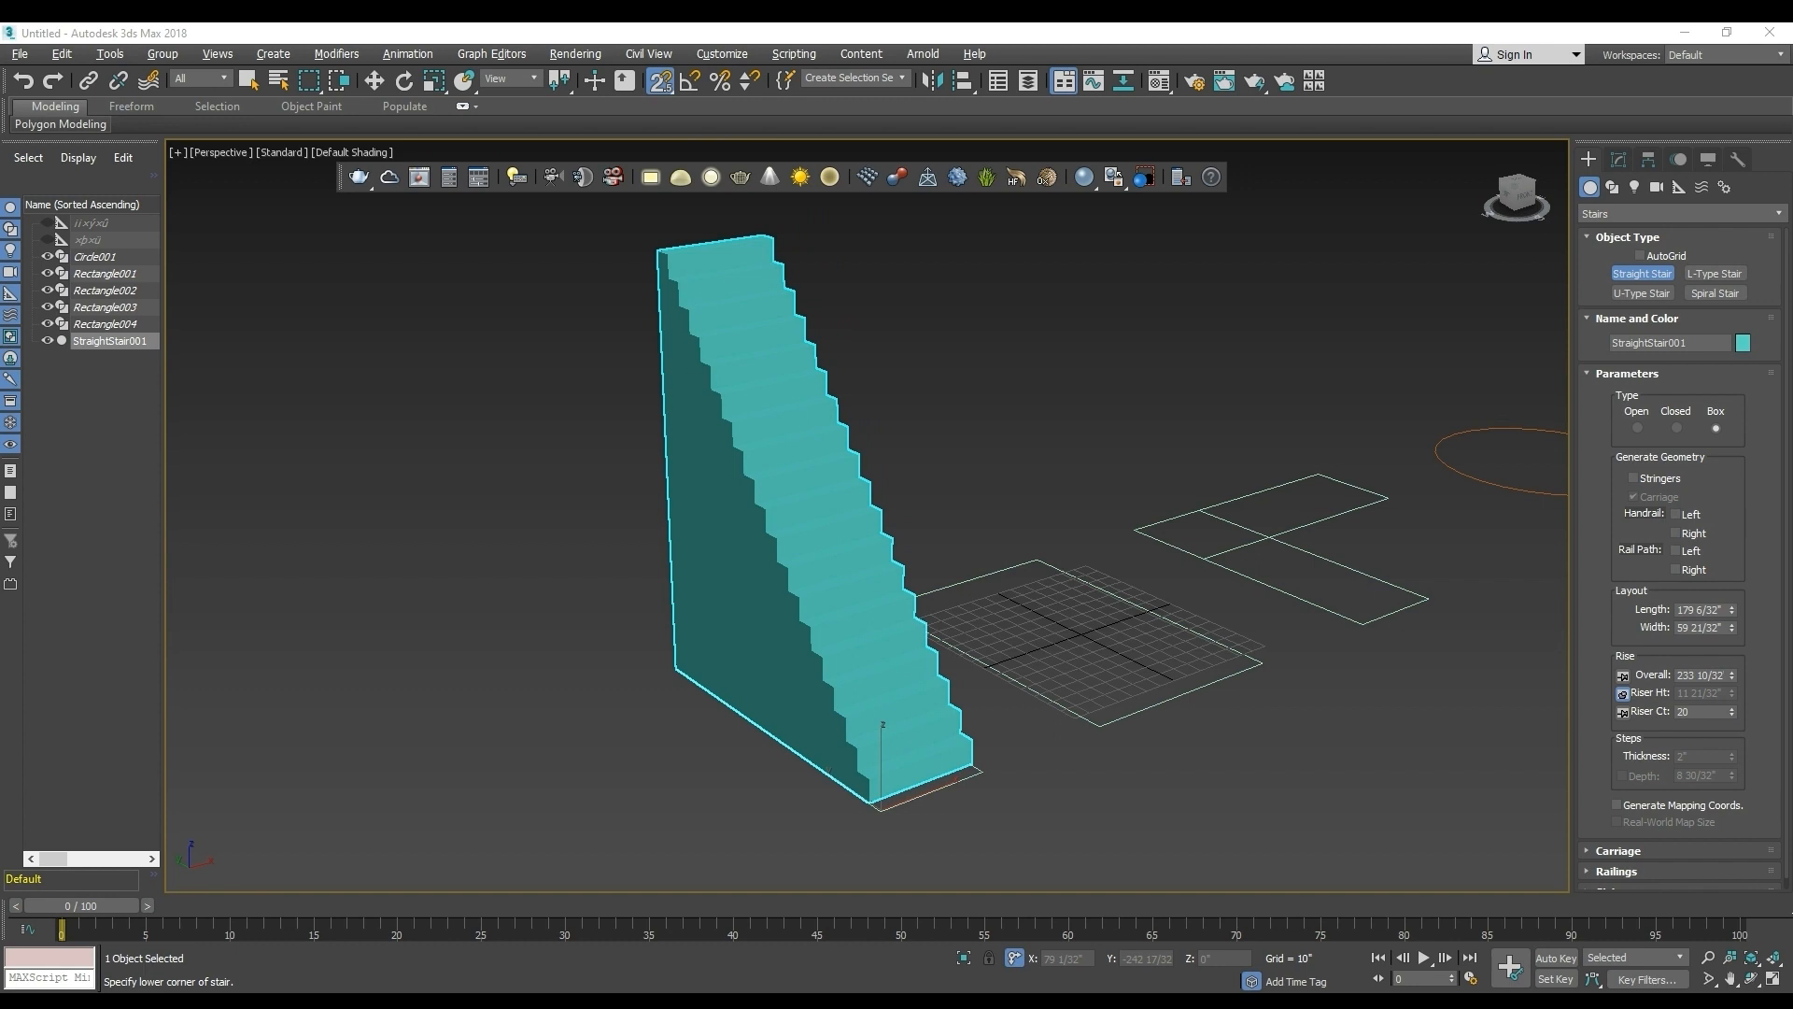
key("alt+Tab")
Reduce the straight stair's riser count to 18, and further to 16.
left_click_drag(1702, 710, 1588, 708)
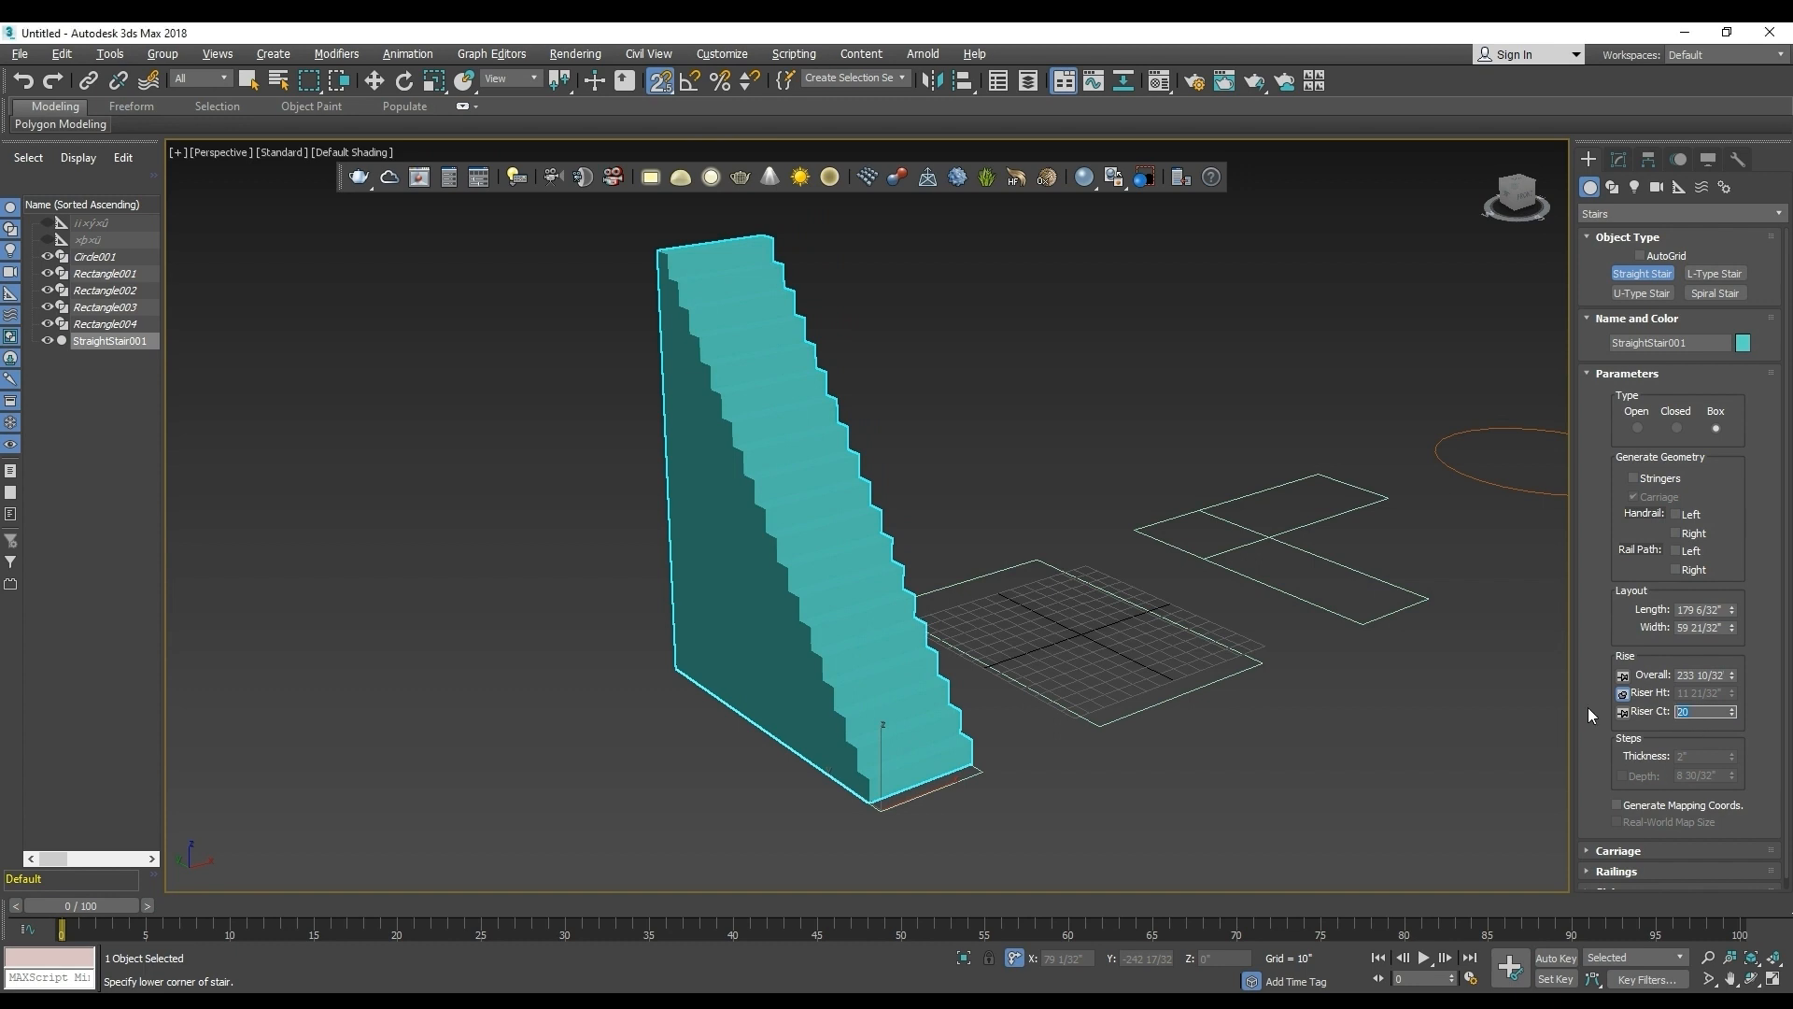
type("19")
key("Return")
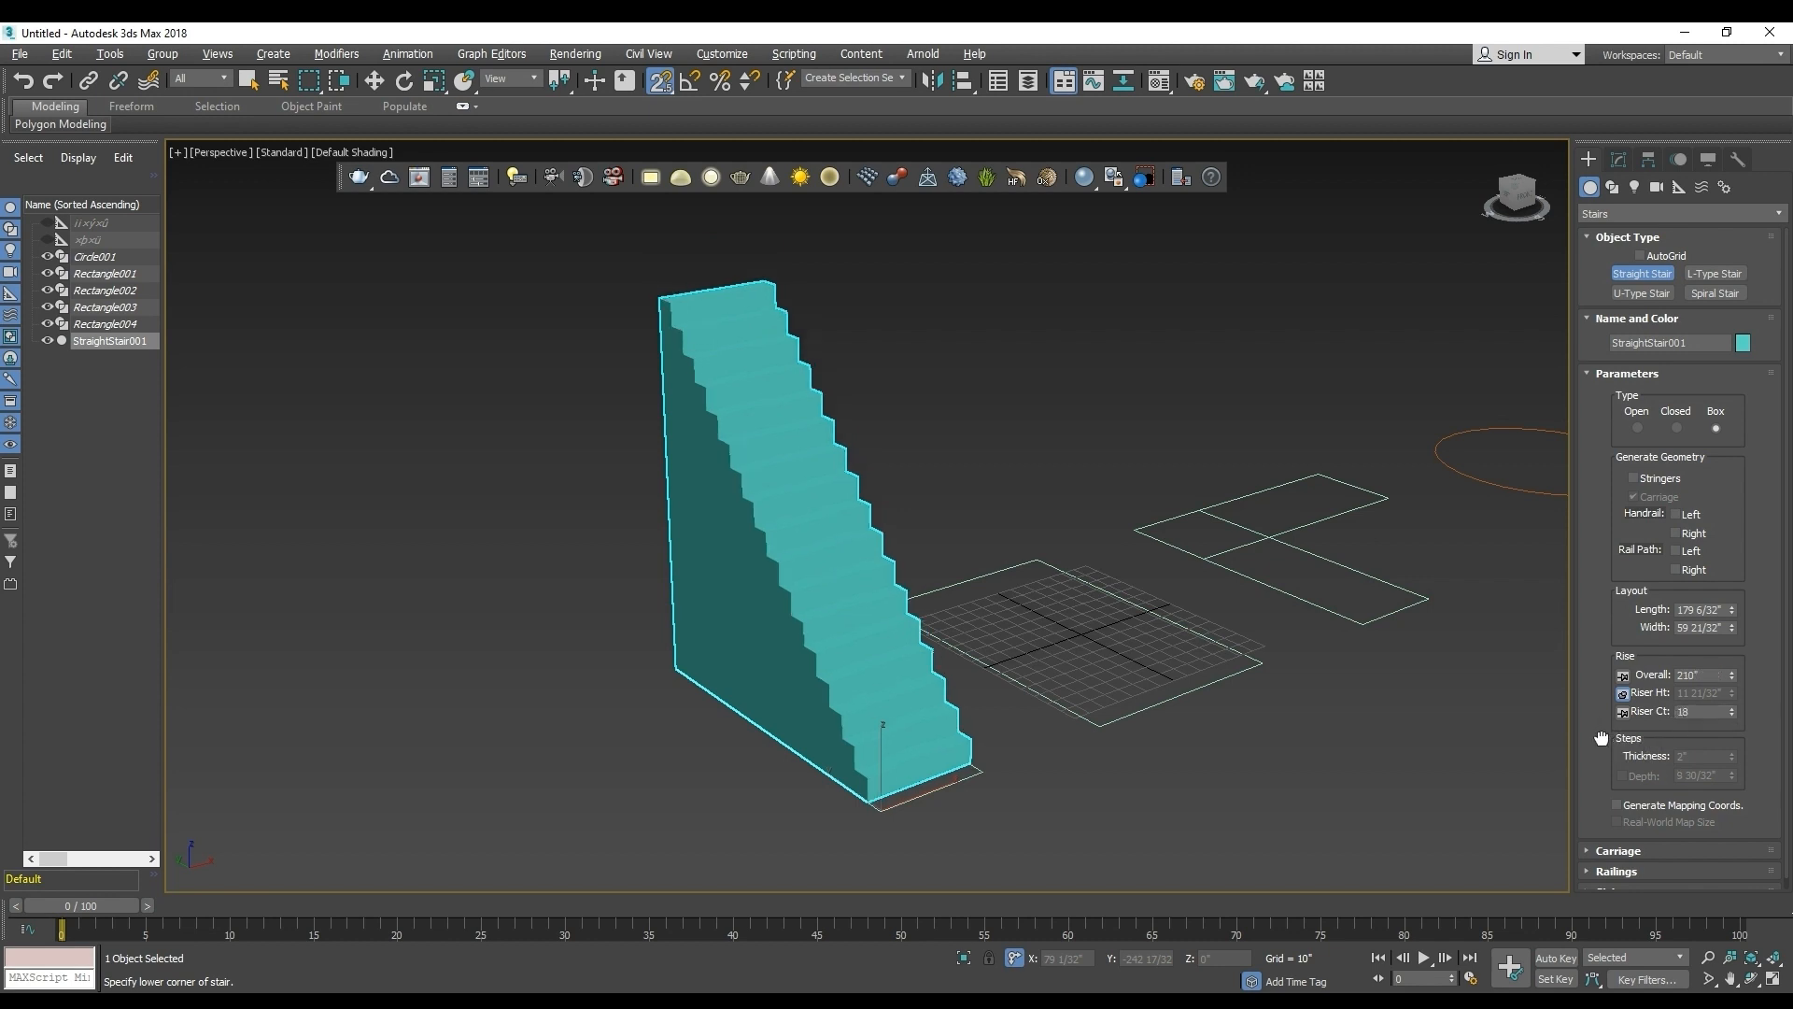
middle_click_drag(934, 794, 930, 743, "alt")
scroll(944, 699, "up", 3)
scroll(944, 699, "down", 3)
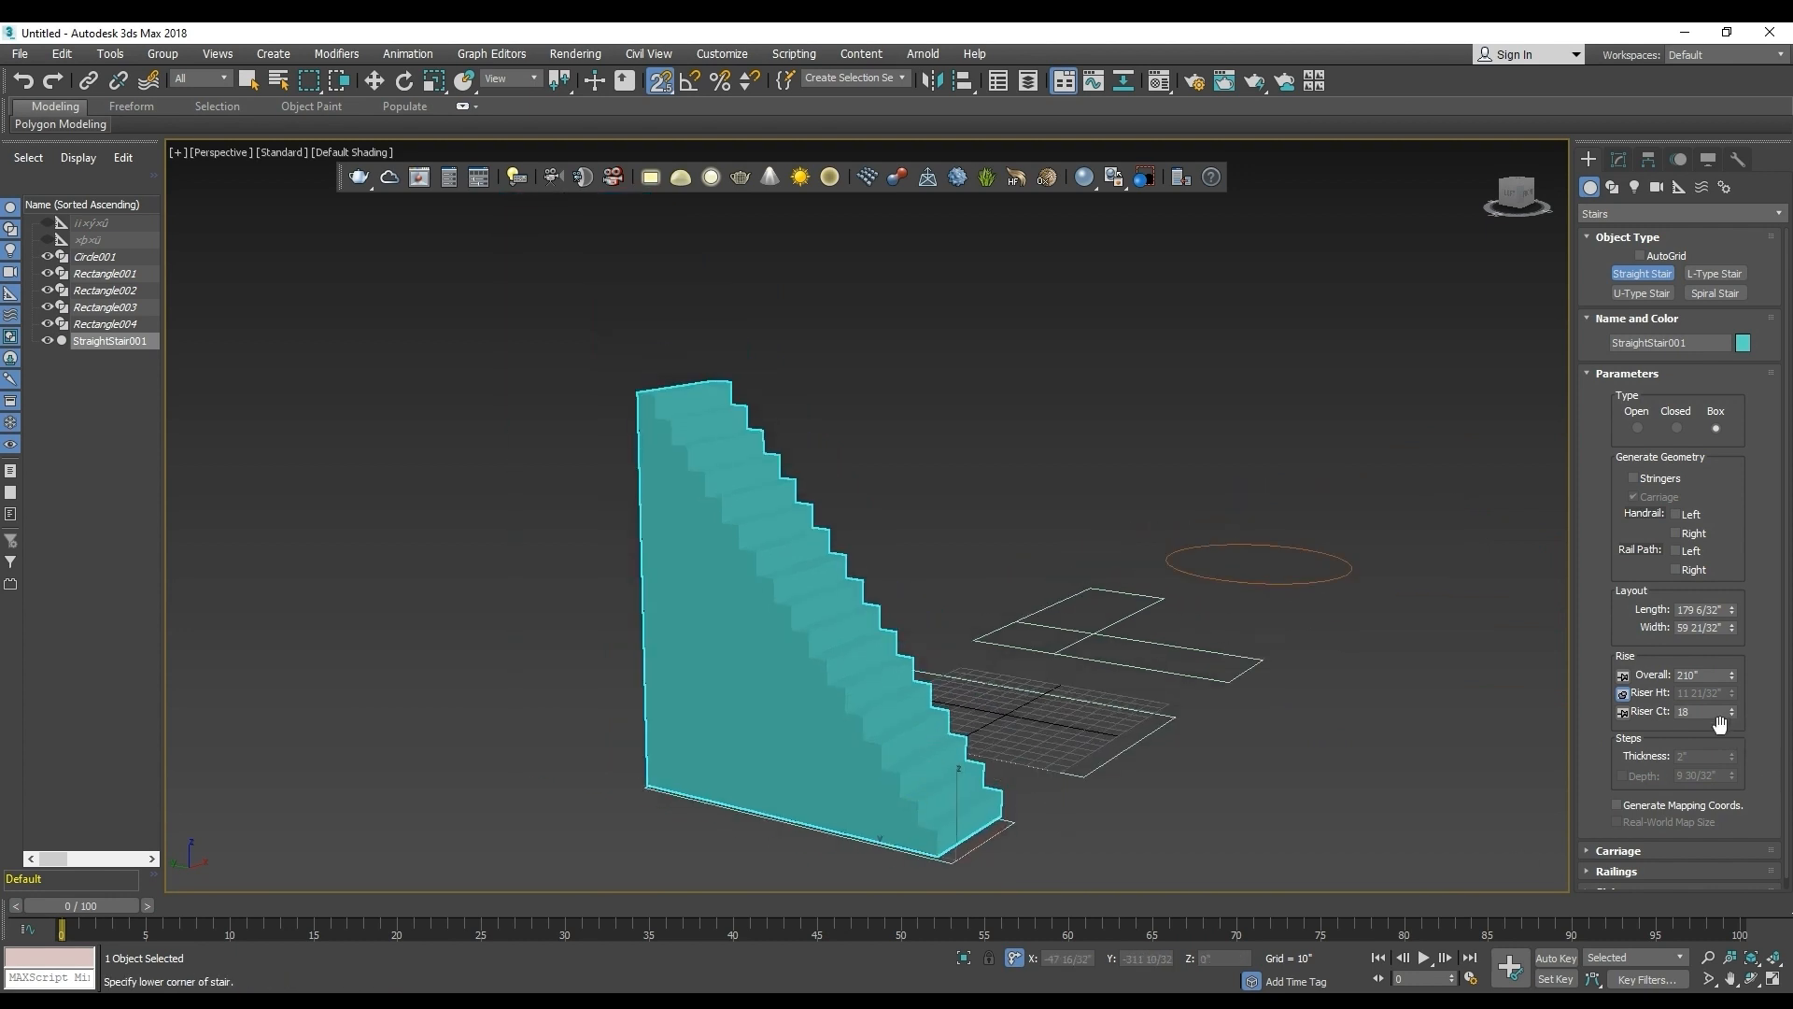
left_click_drag(1733, 712, 1733, 715)
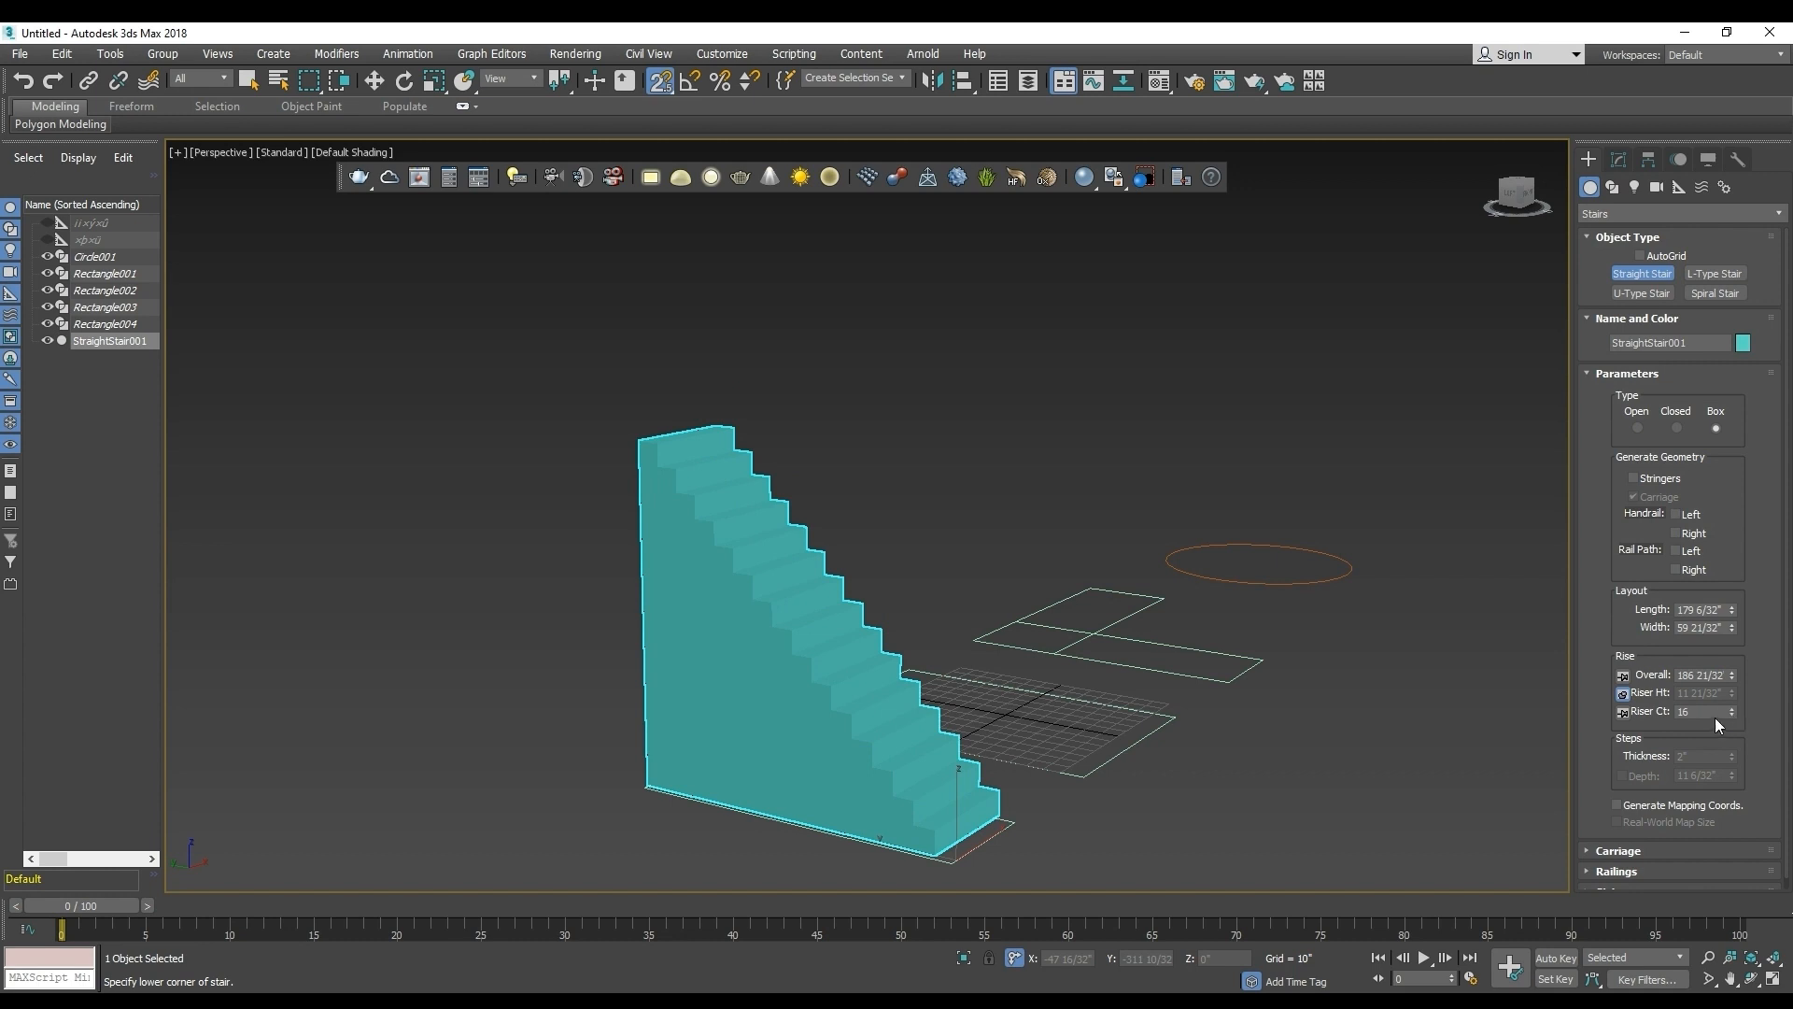
middle_click_drag(1234, 826, 1140, 837, "alt")
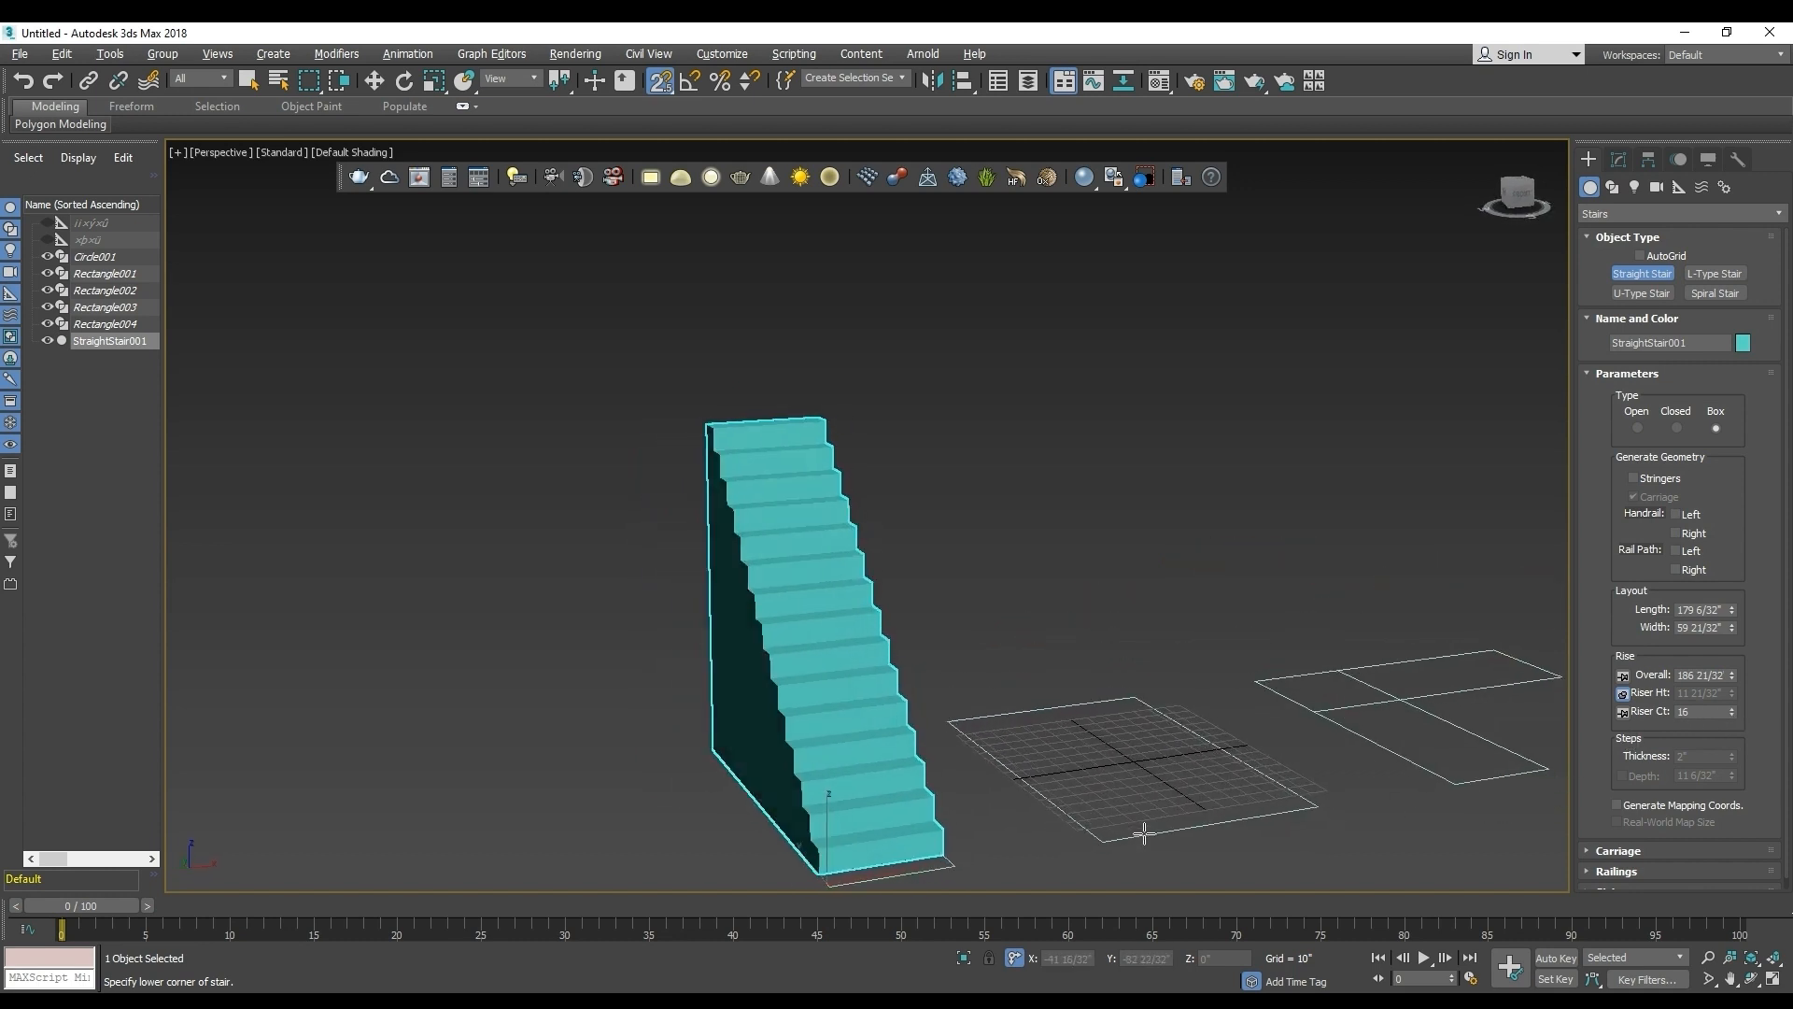
Set the straight stair's riser height to 6" and shorten its length to 172".
key("alt+Tab")
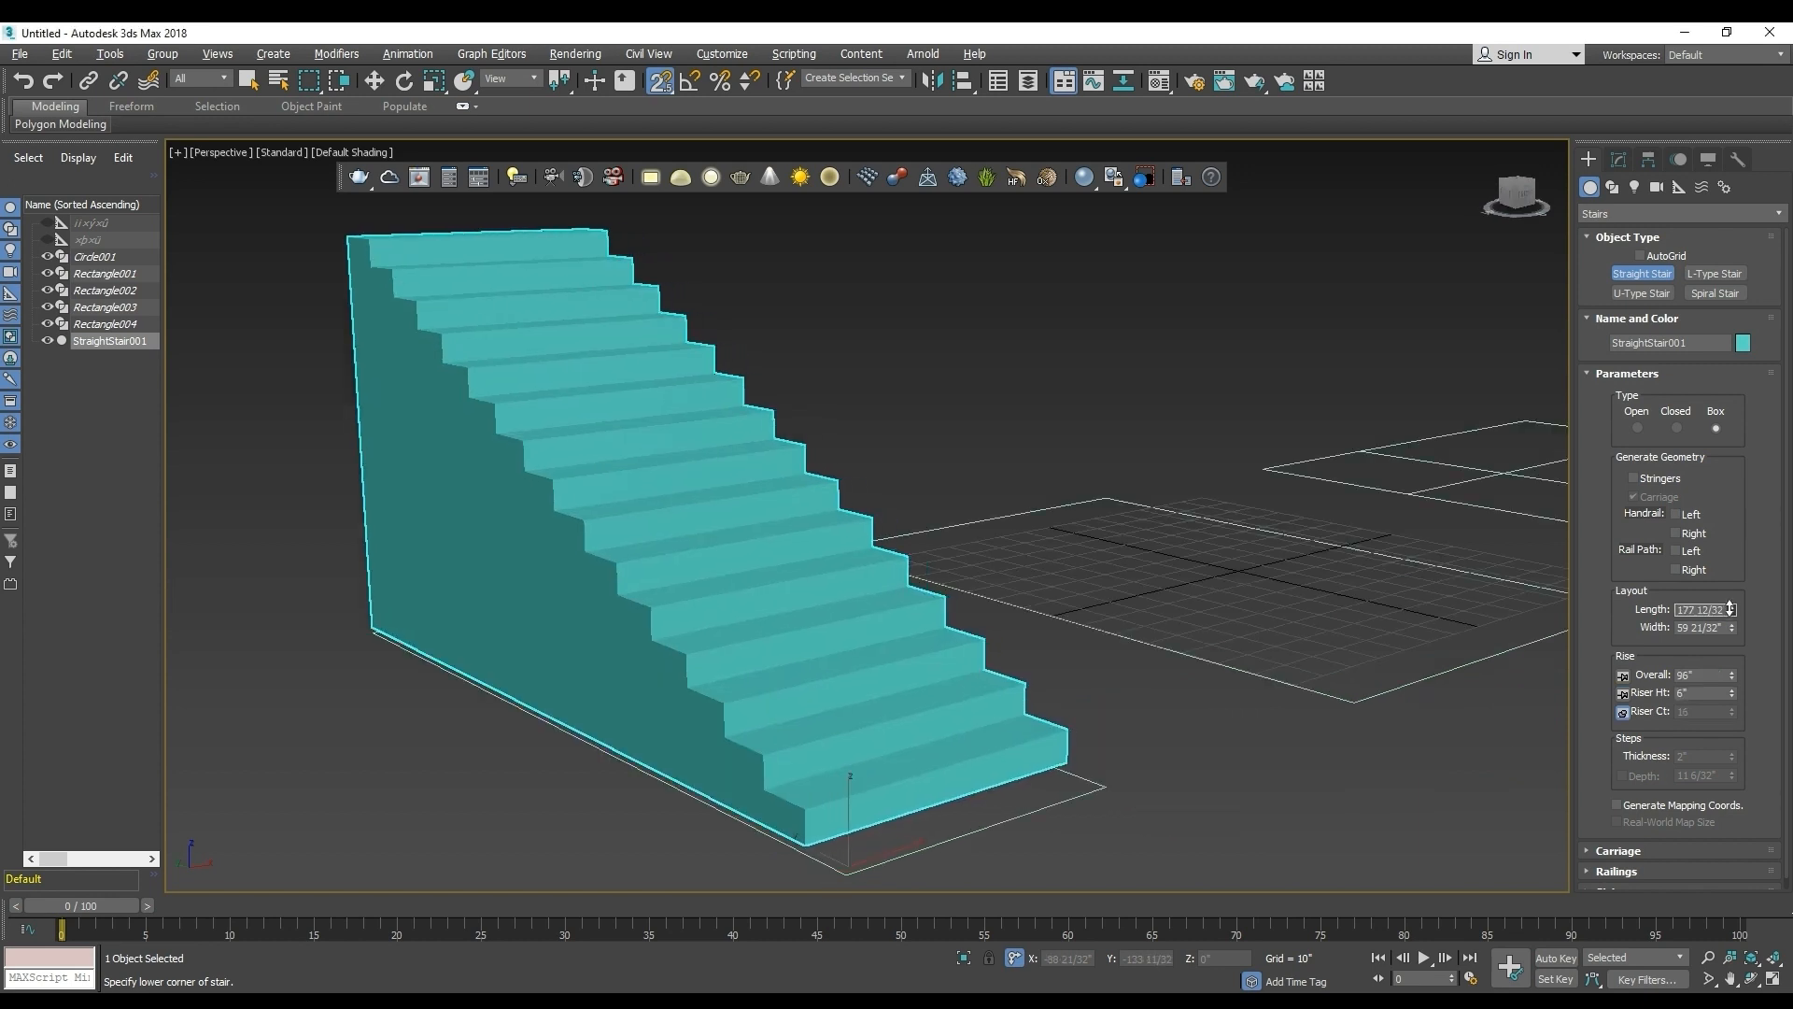
left_click_drag(1733, 610, 1733, 565)
middle_click_drag(1427, 645, 1240, 720, "alt")
key("ctrl+z")
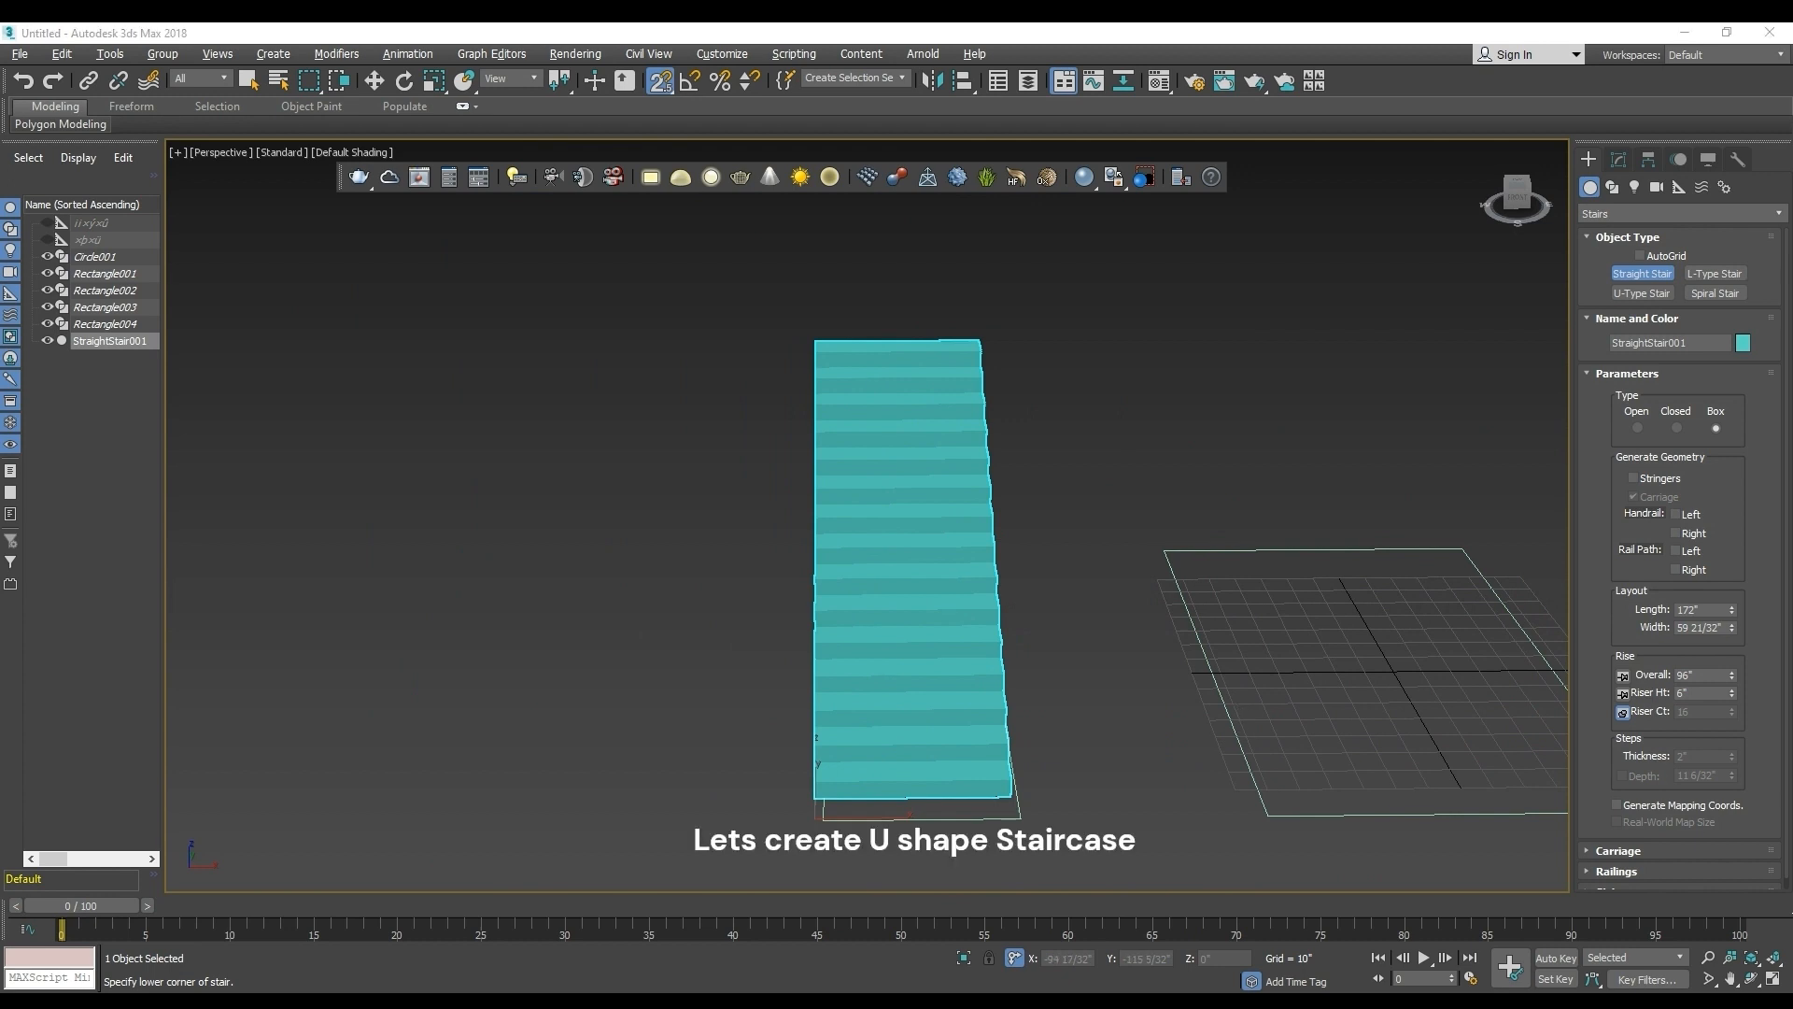
Draw a U-type stair snapped to the wide rectangle's corners, about 39" in flight width and 130" in overall height.
middle_click_drag(1401, 651, 1048, 652)
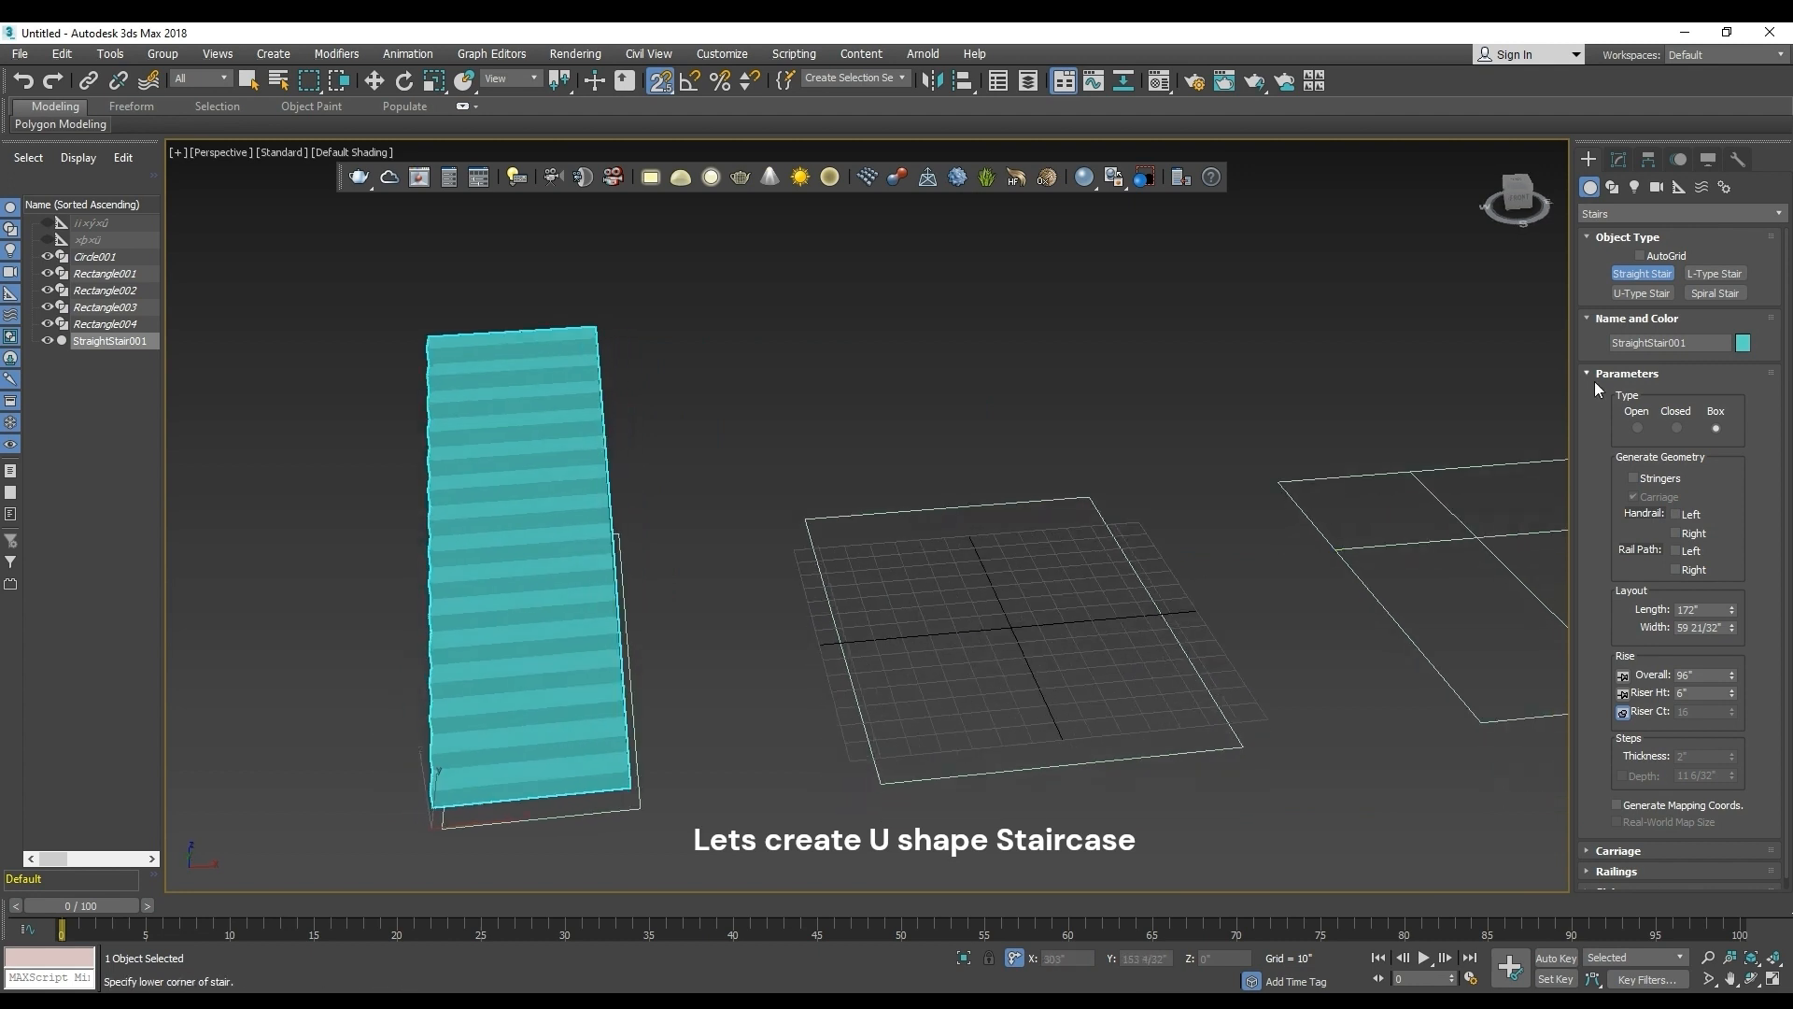
left_click(1642, 293)
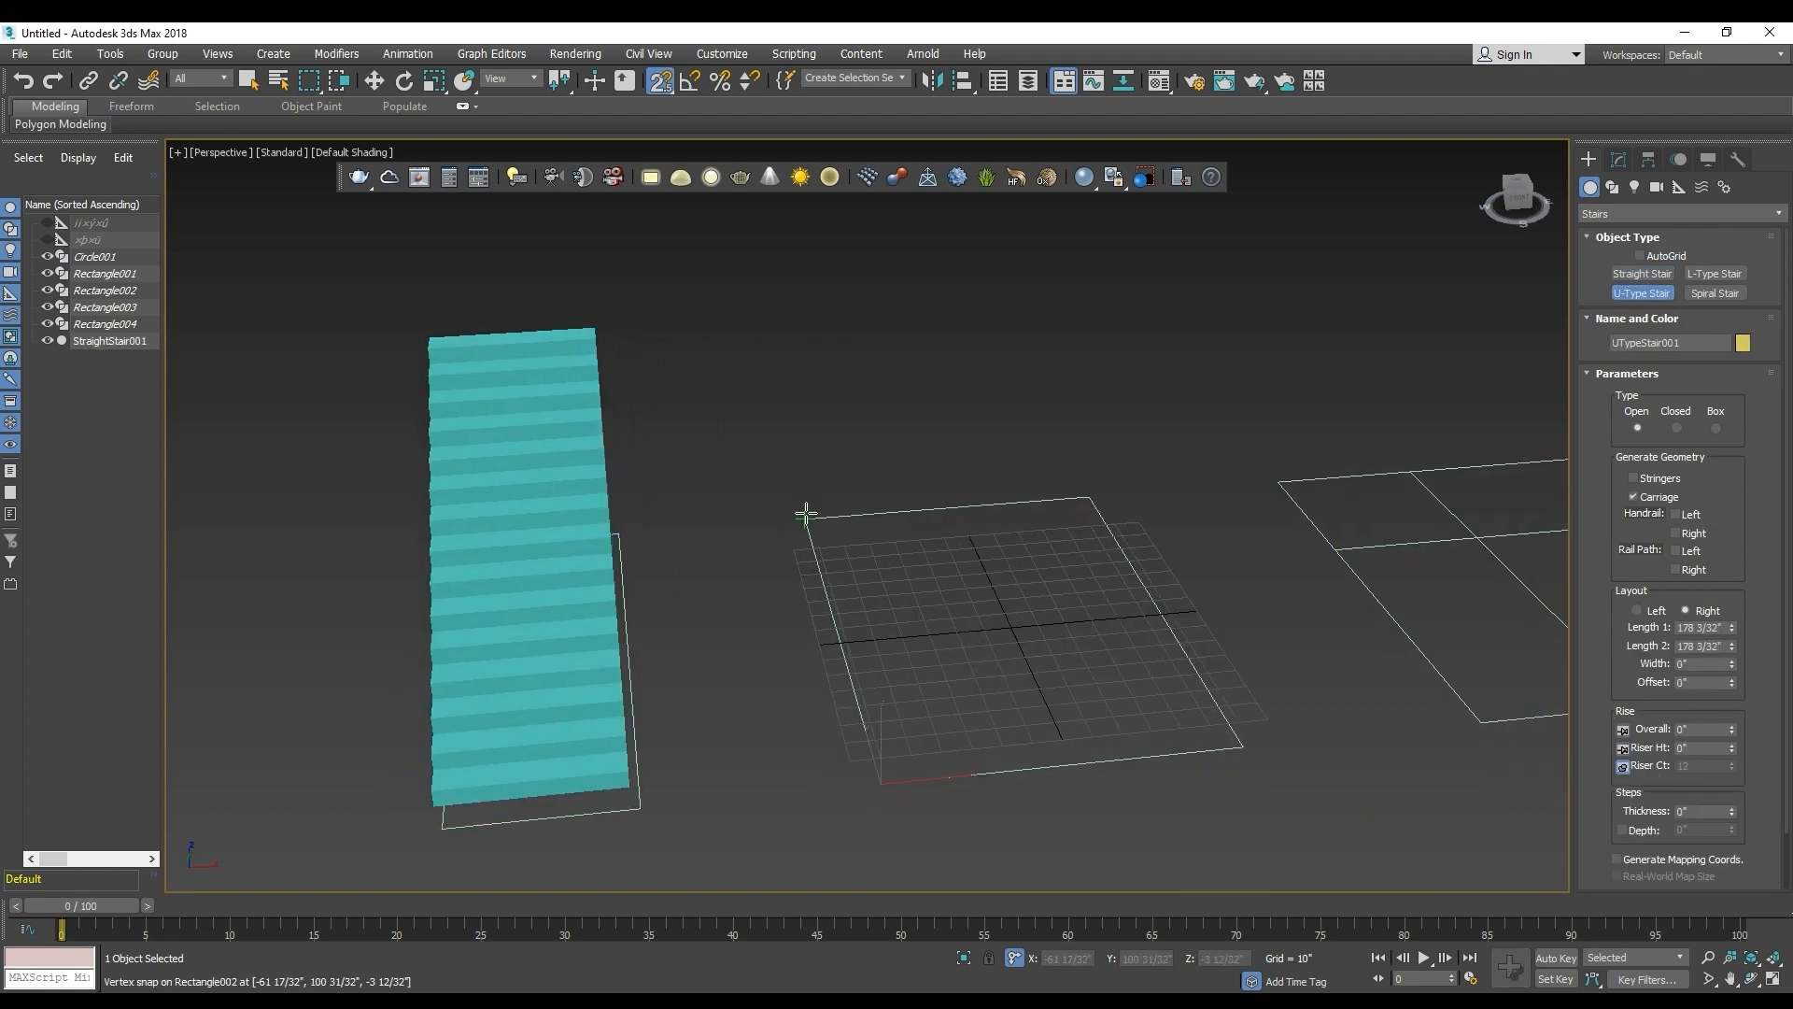
left_click_drag(806, 512, 808, 512)
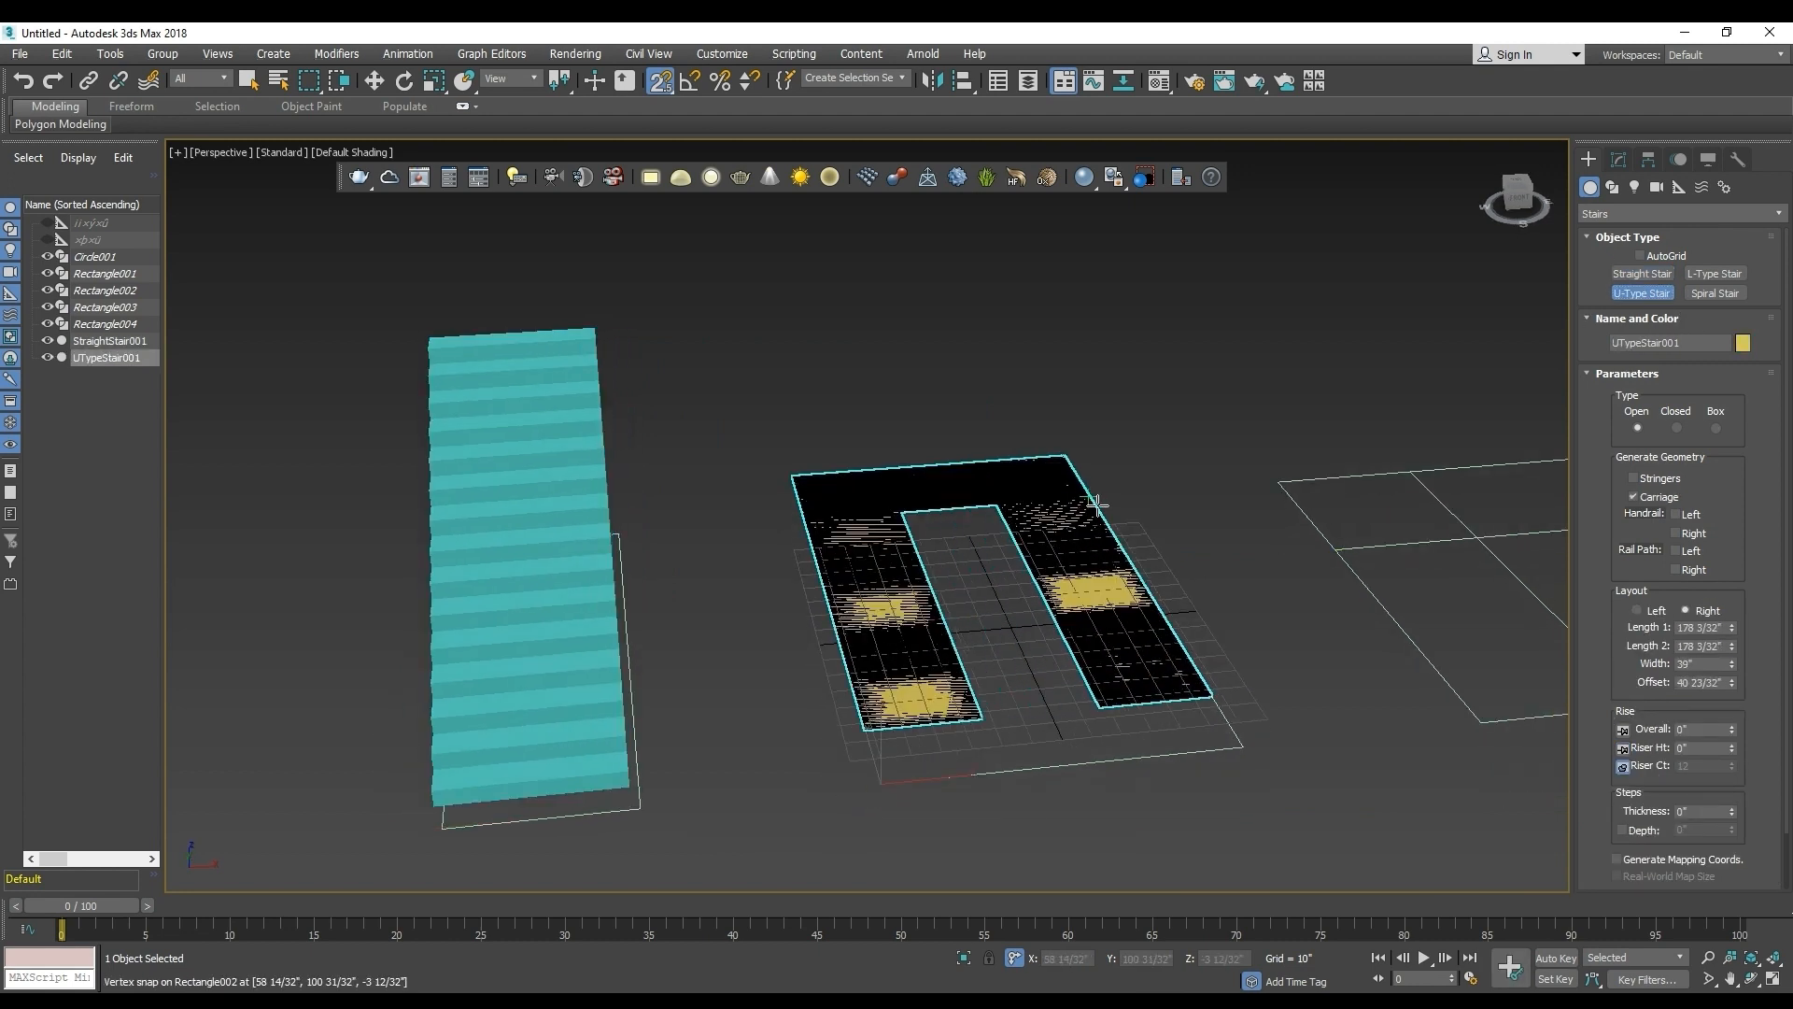
left_click(1097, 504)
middle_click_drag(1141, 333, 925, 280, "alt")
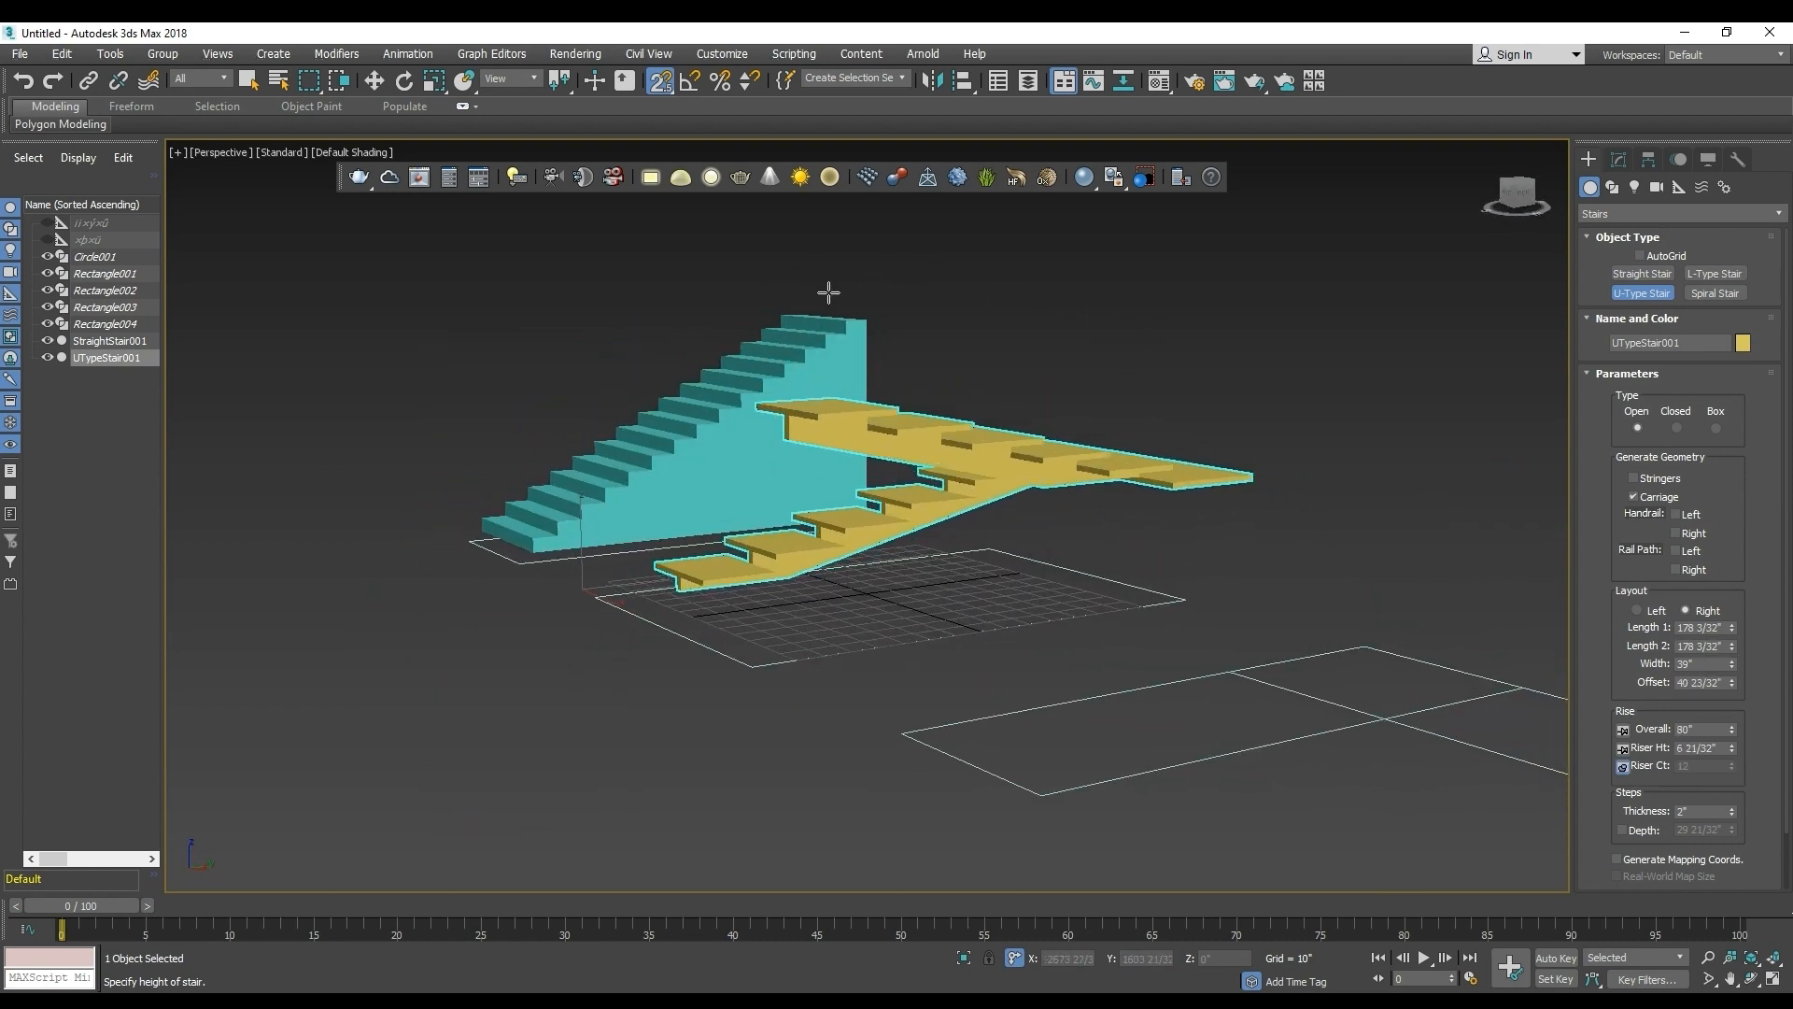
middle_click_drag(567, 256, 652, 468)
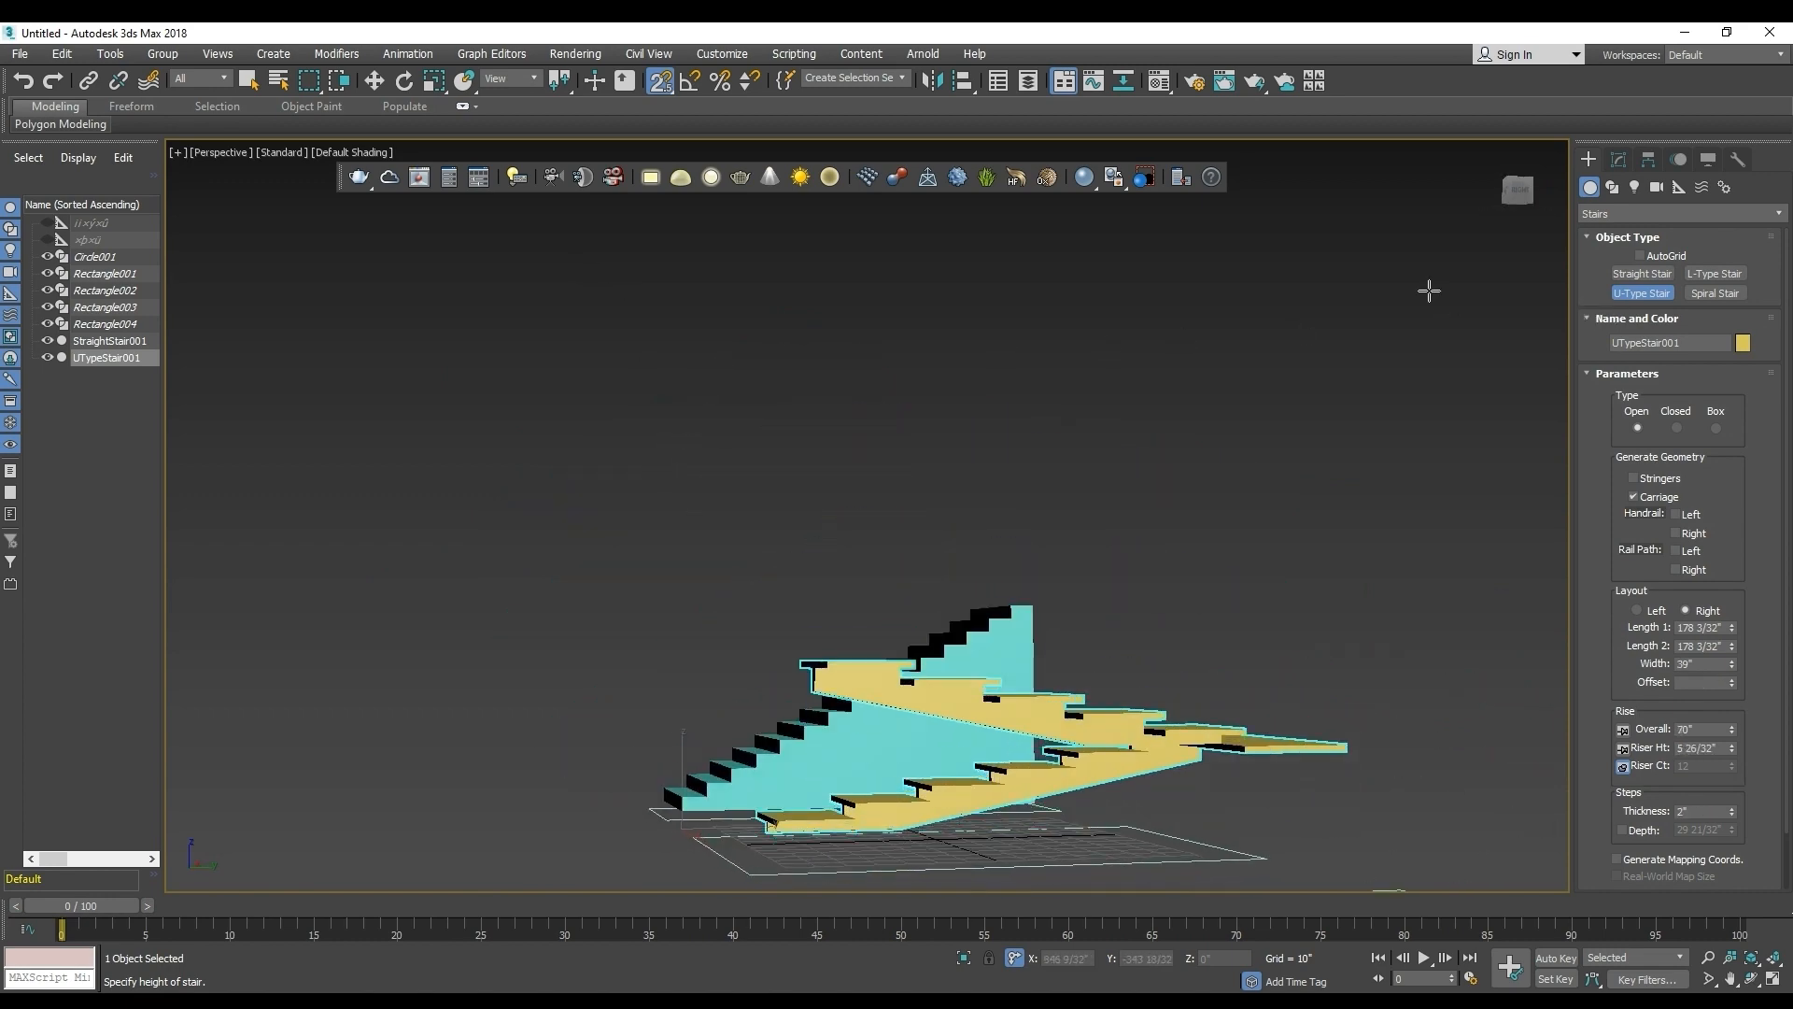
left_click(671, 140)
middle_click_drag(672, 140, 1048, 749, "alt")
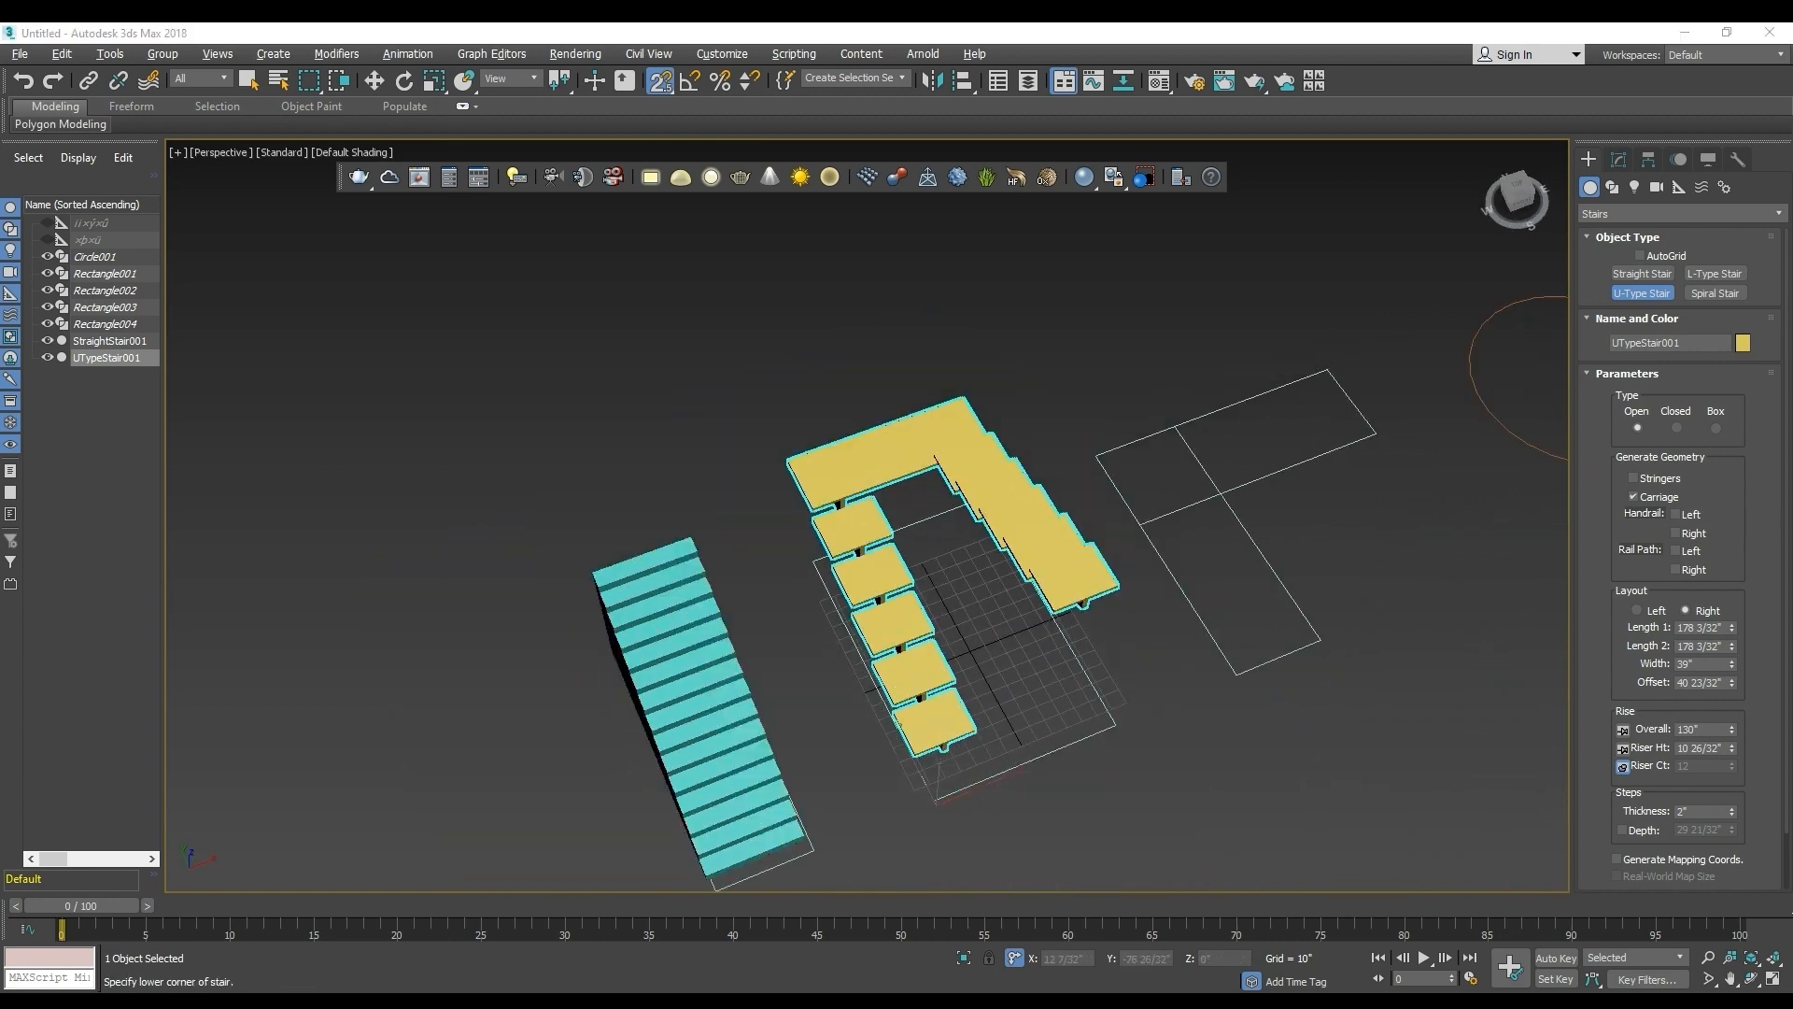
Switch the U-type stair's type to Closed, and finally to Box.
middle_click_drag(1048, 749, 846, 677, "alt")
left_click(1677, 427)
scroll(776, 701, "up", 3)
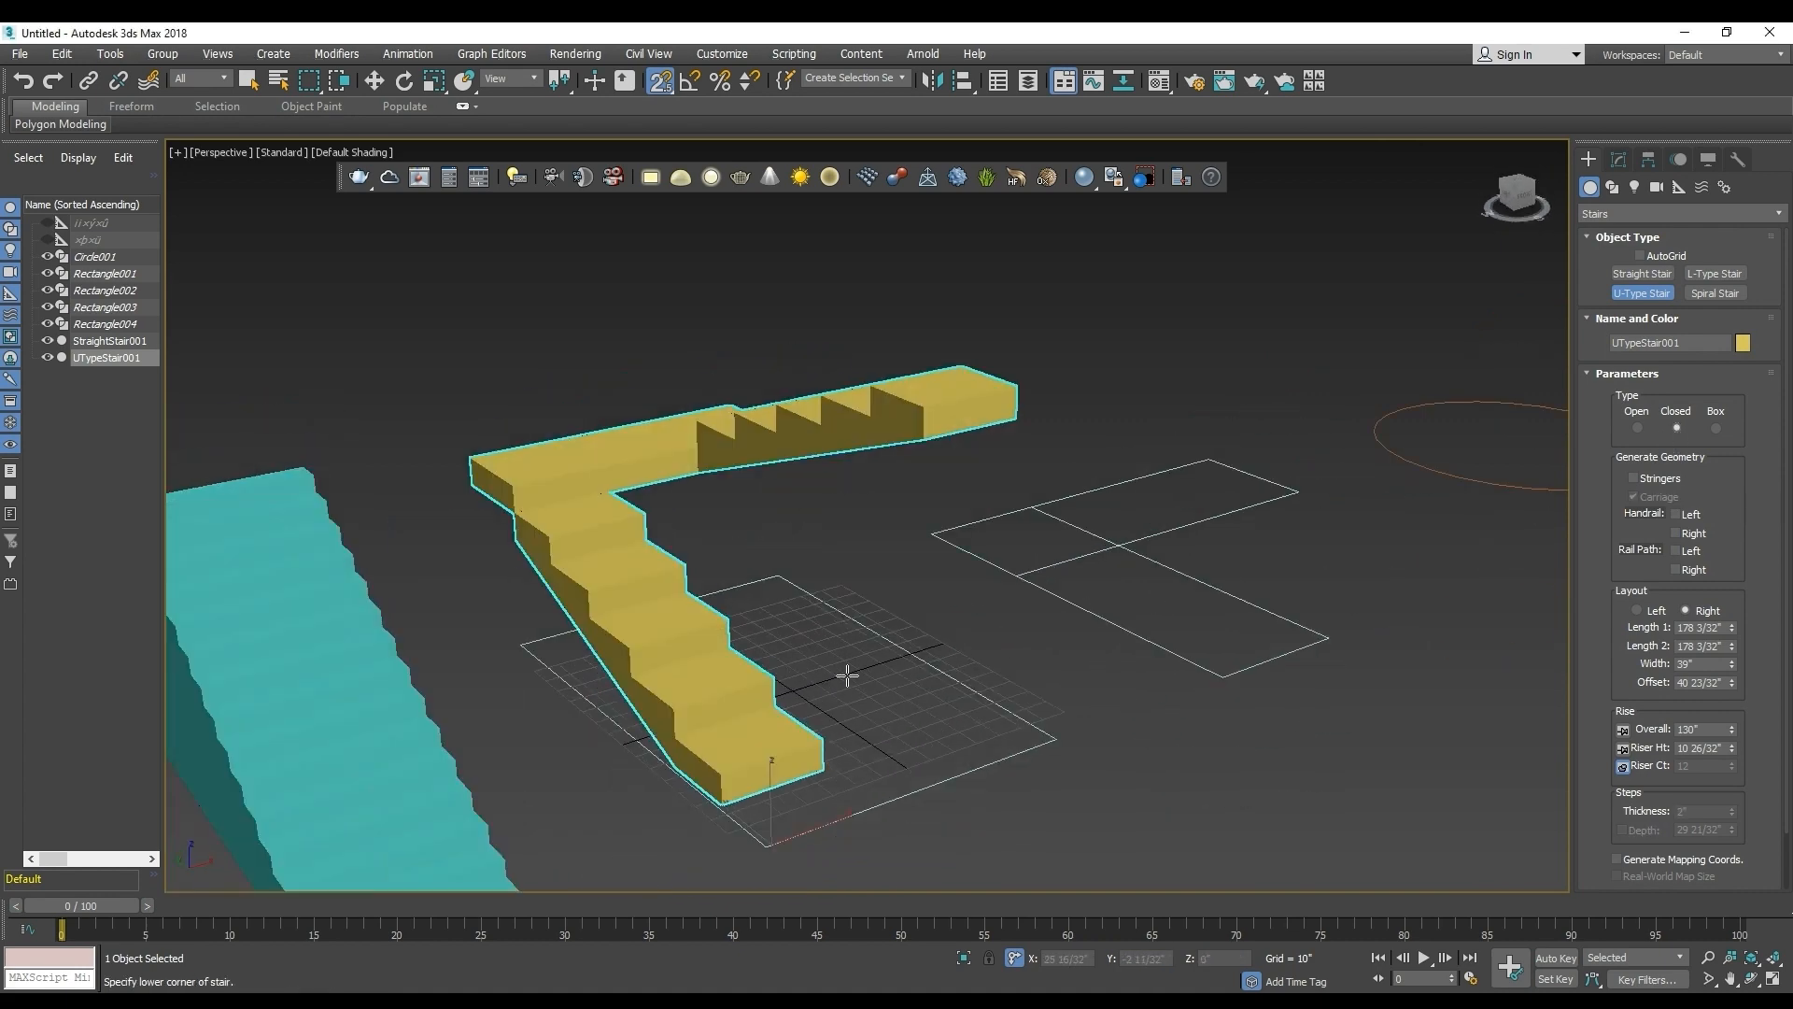
left_click(1720, 430)
middle_click_drag(971, 700, 1030, 729, "alt")
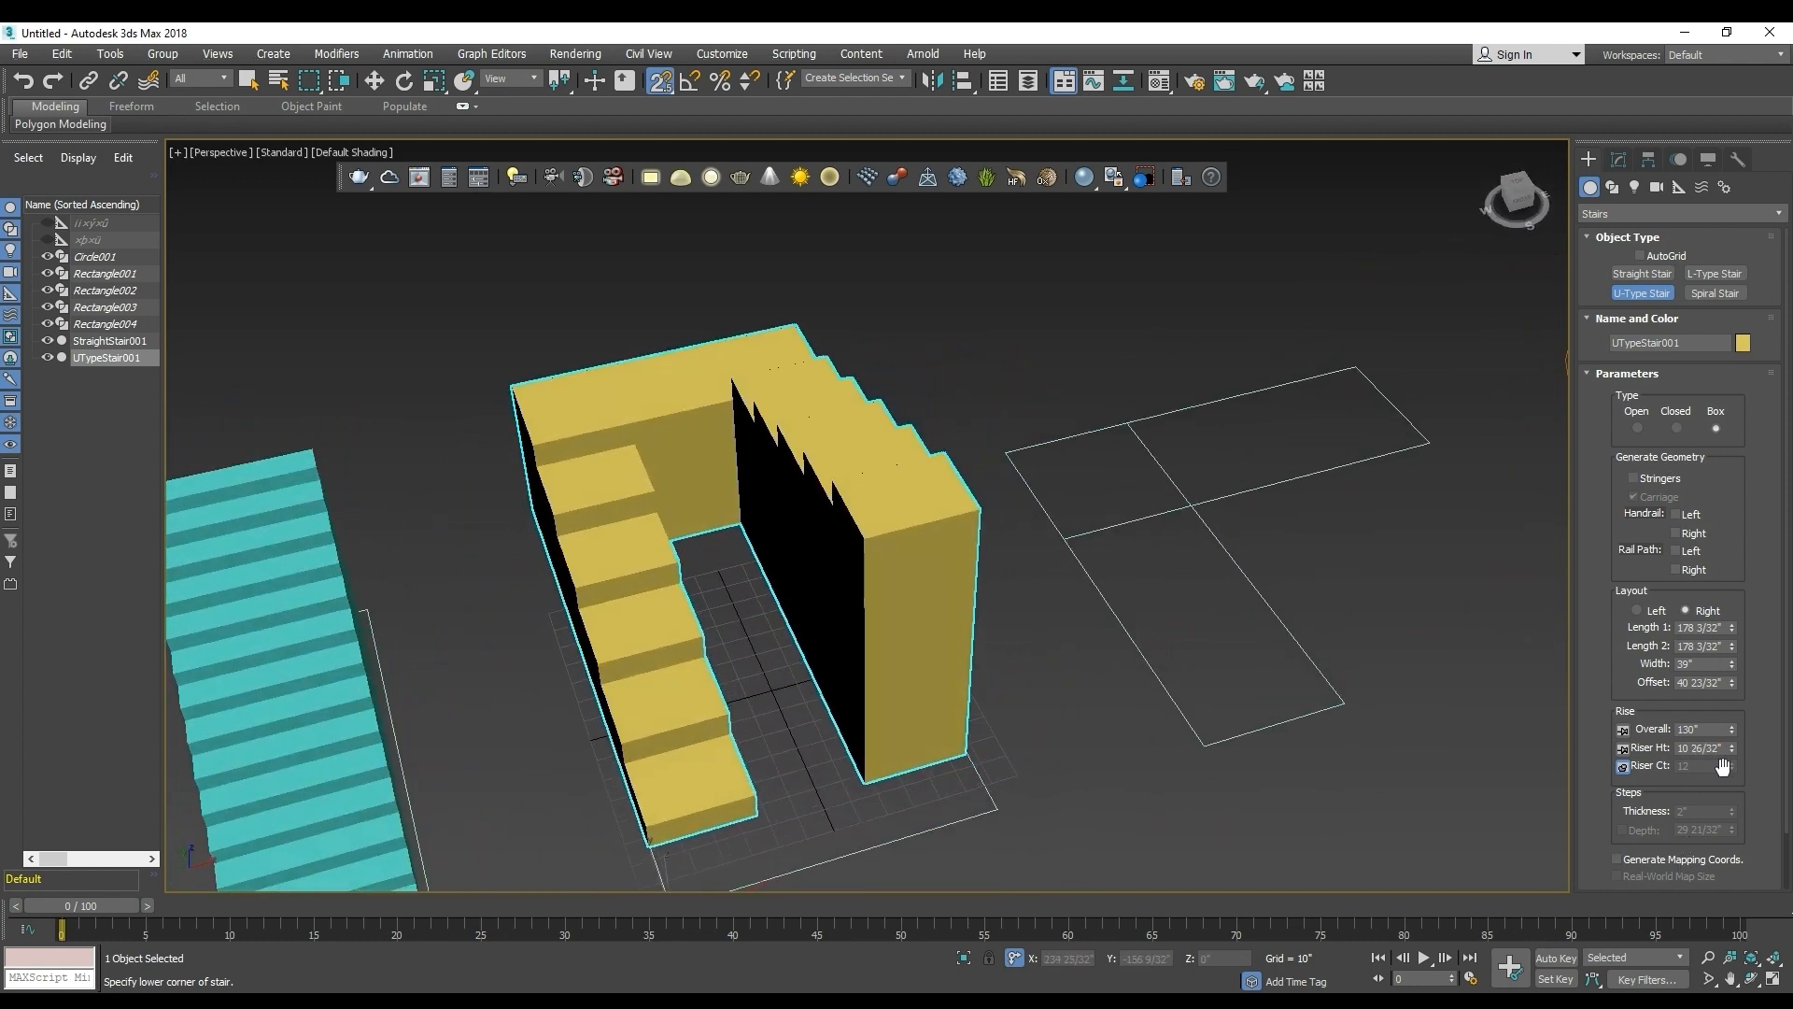
Lock the U-type stair's riser height and vary its riser count to 11, then 25.
left_click(1623, 751)
left_click(1625, 766)
left_click(1623, 748)
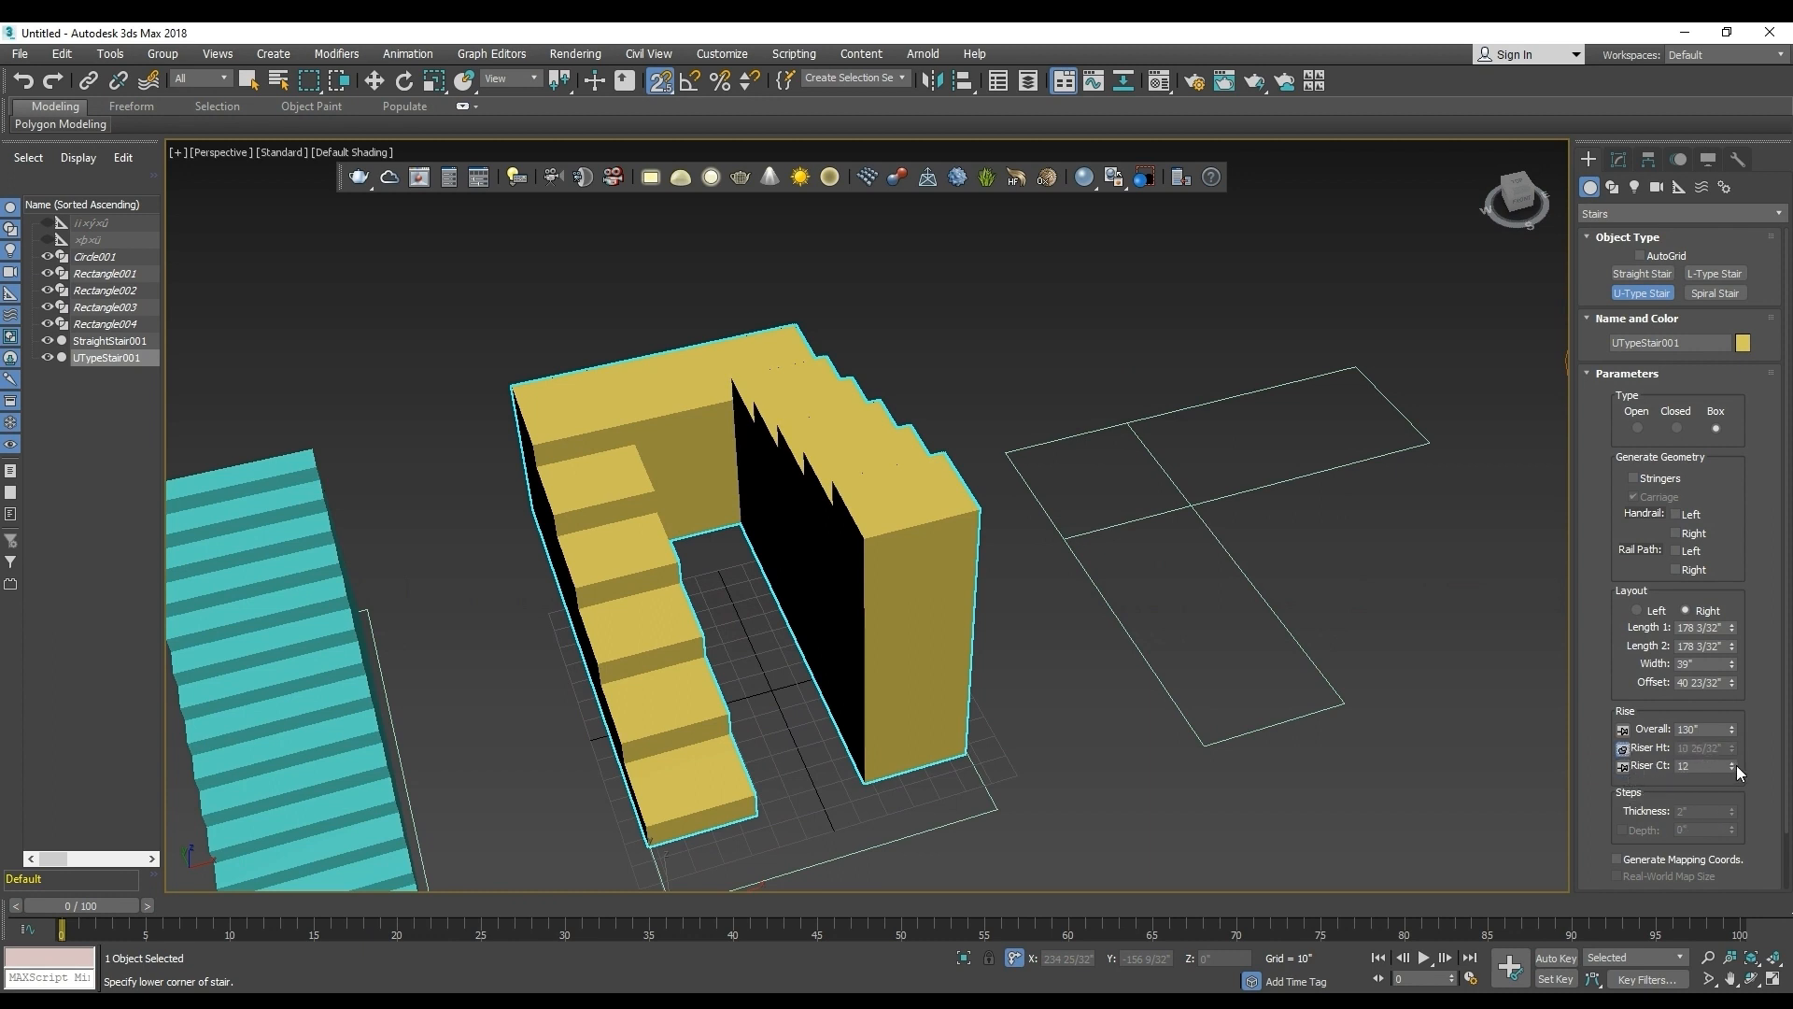
mouse_move(1736, 765)
left_mouse_down()
mouse_move(1728, 803)
mouse_move(1727, 763)
left_mouse_up()
middle_click_drag(1084, 799, 1210, 774, "alt")
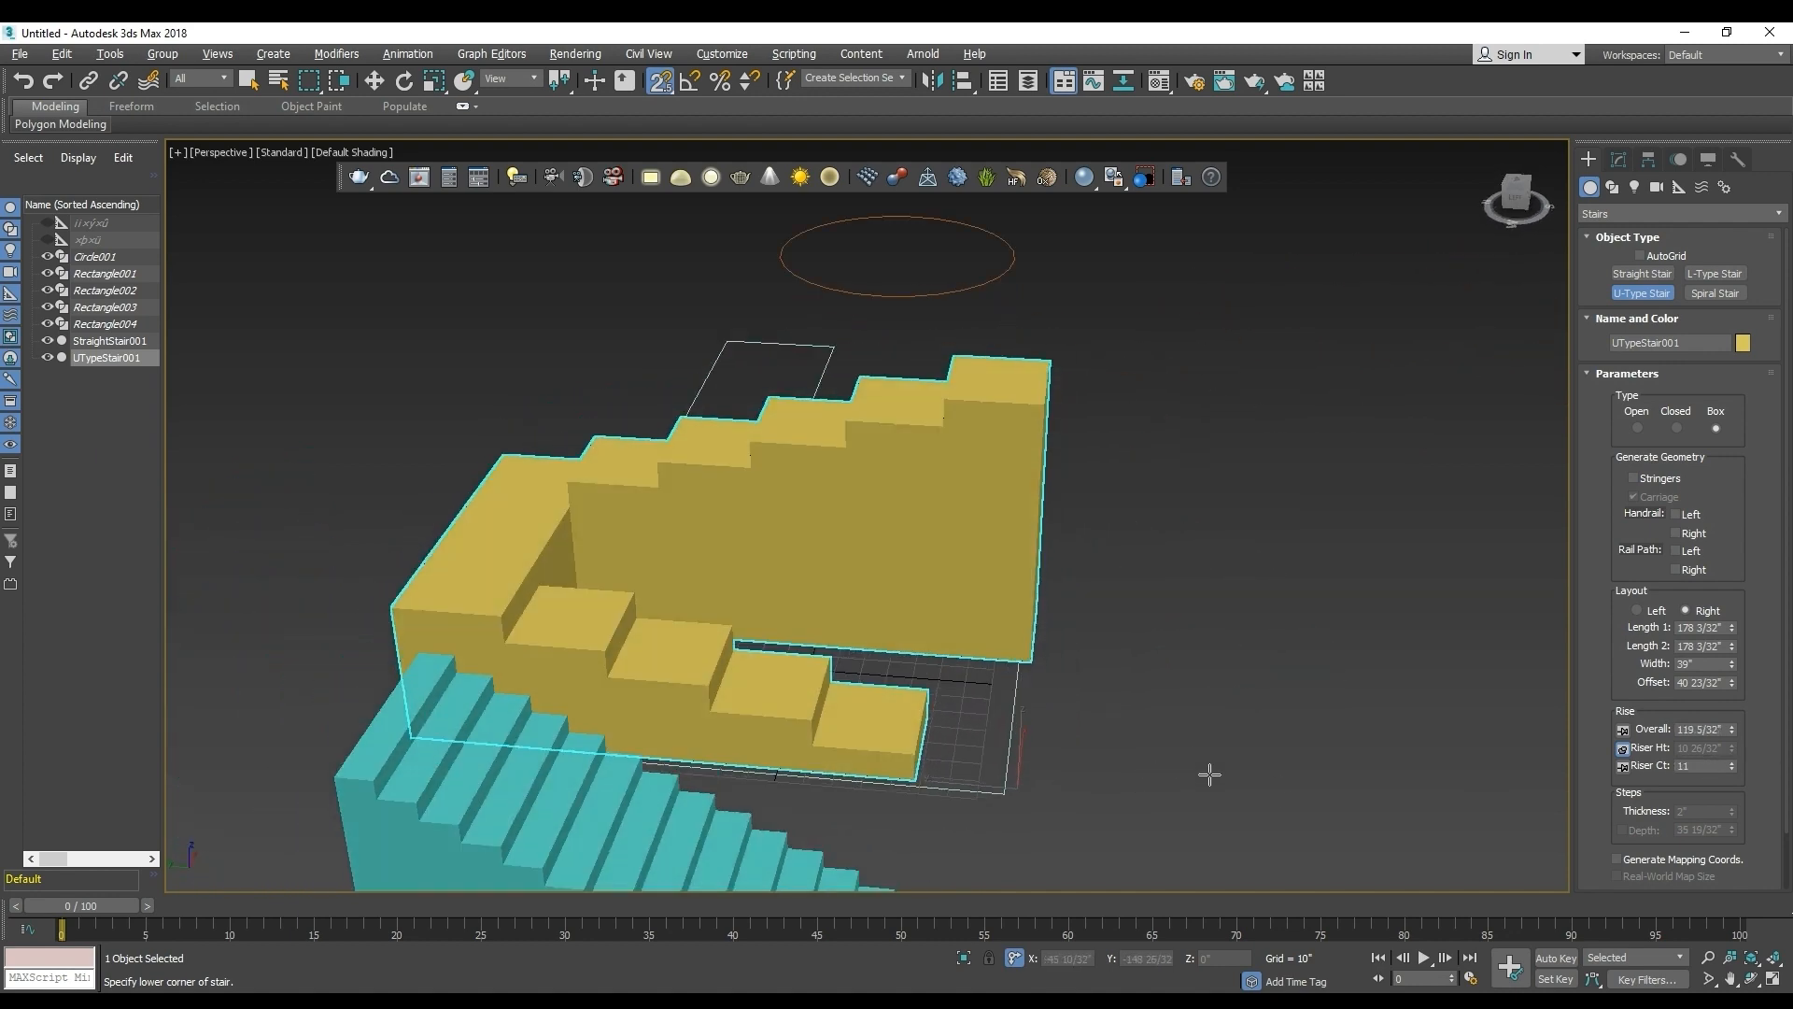
left_click_drag(1729, 766, 1729, 749)
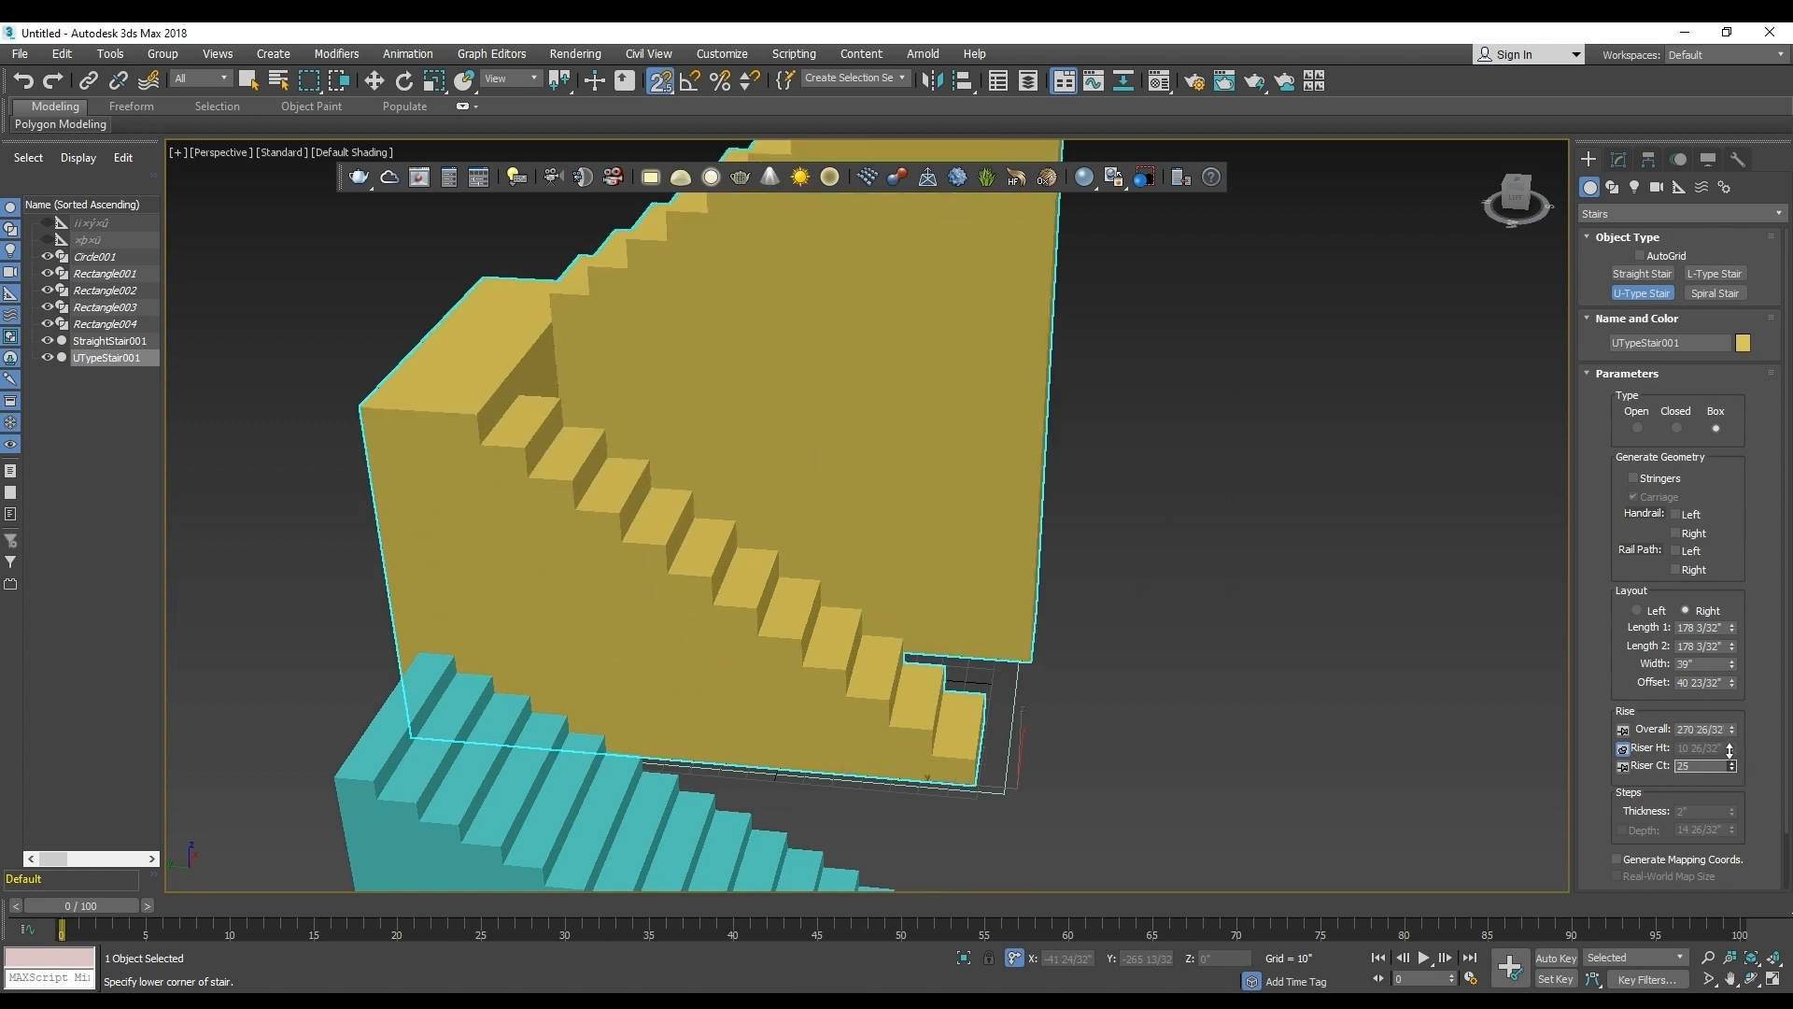
left_click_drag(1729, 750, 1729, 750)
Set the U-type stair's riser count to 16, then increase it to 32.
type("16")
key("Return")
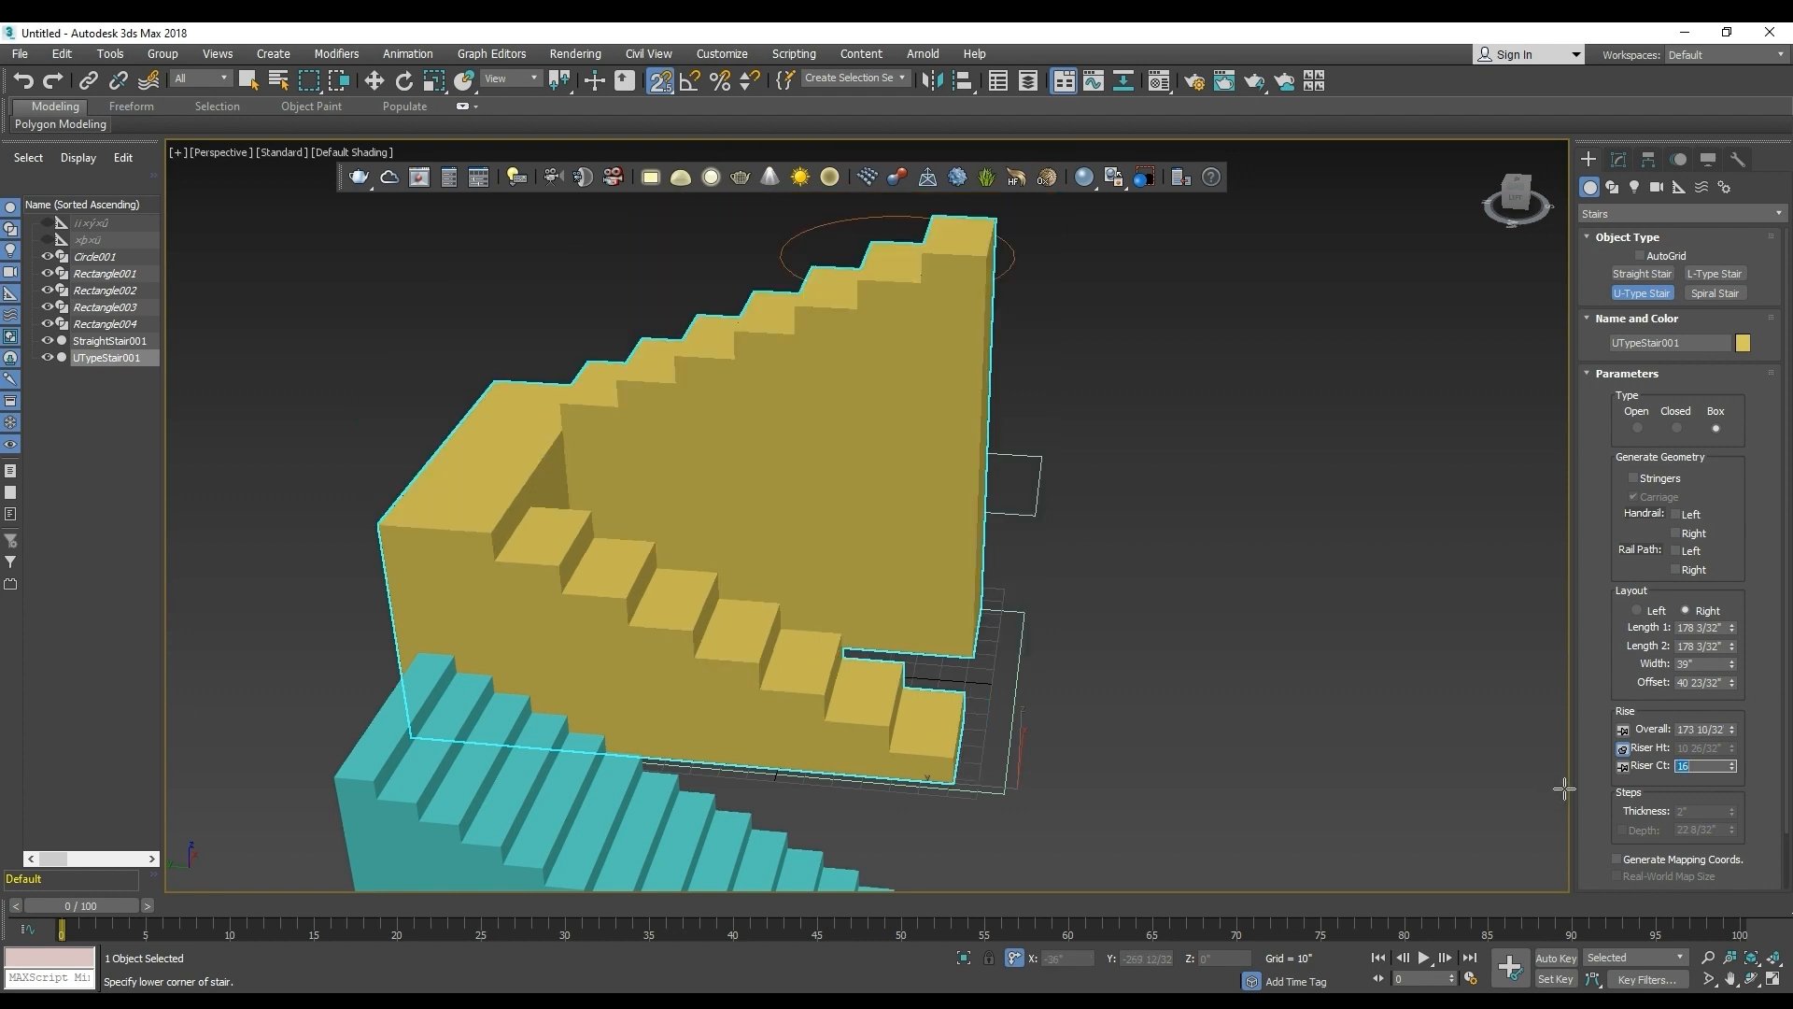
type("32")
key("Return")
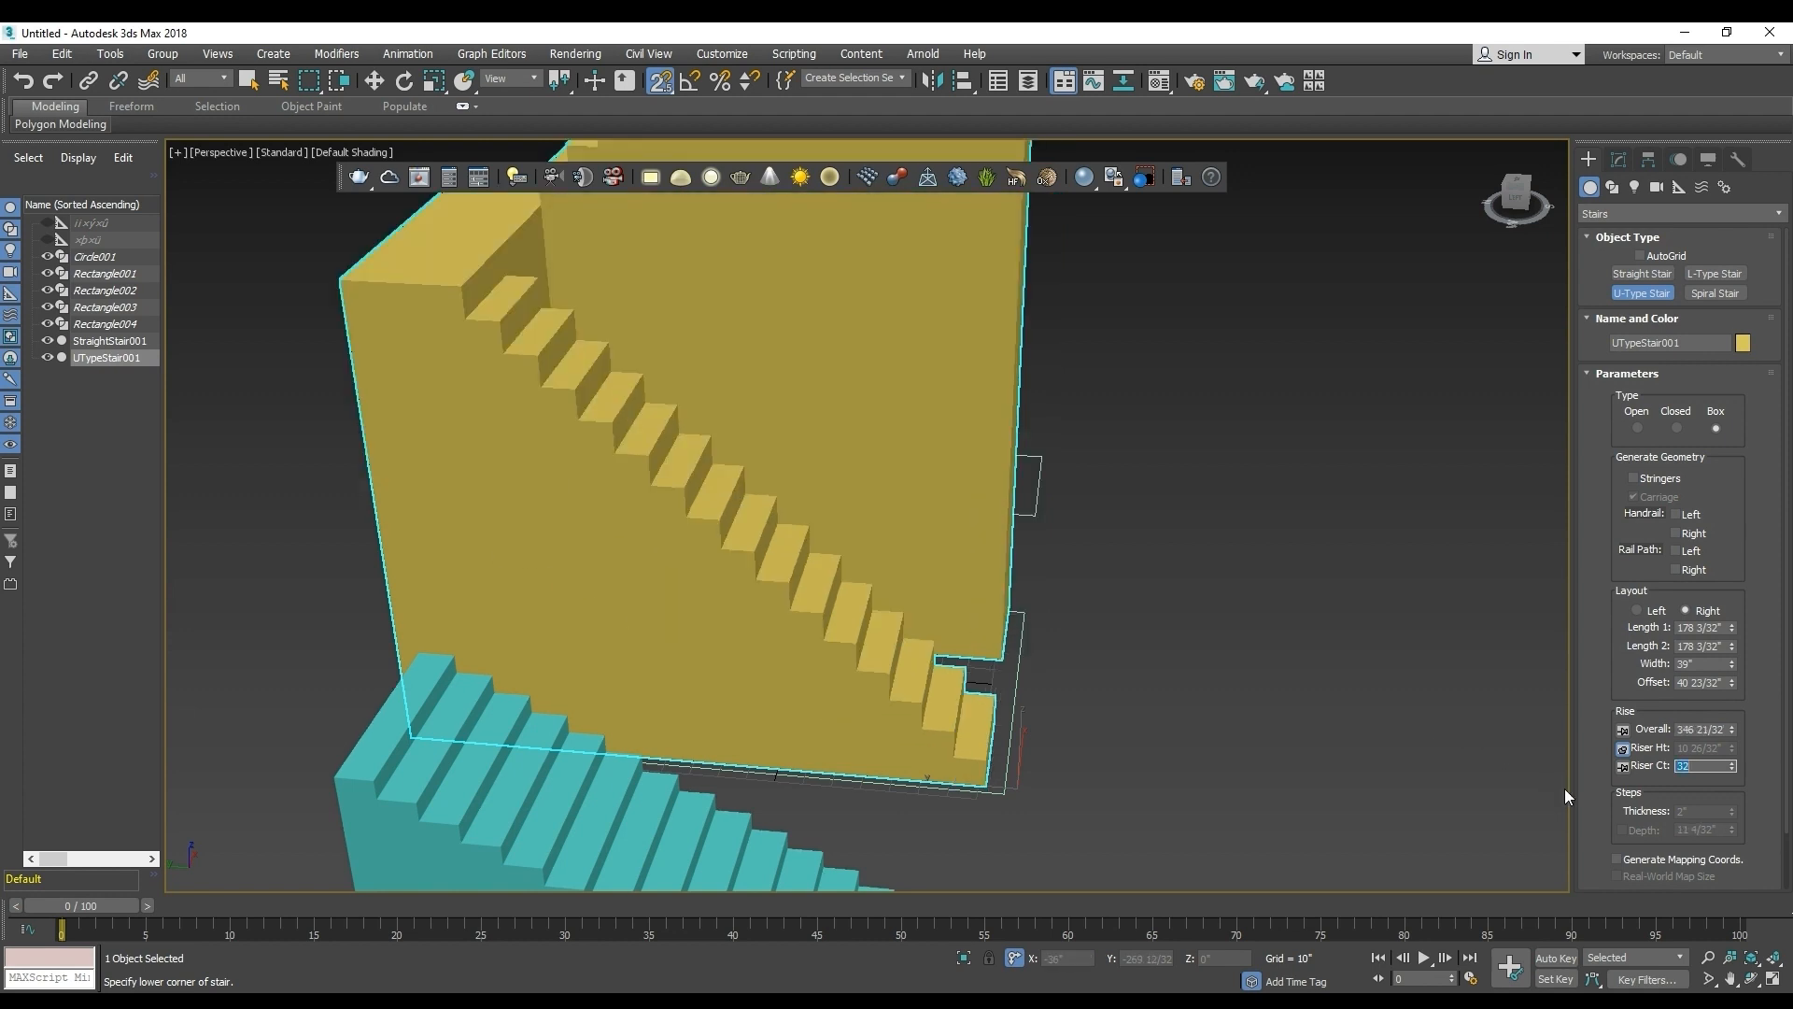
Lock the U-type stair's riser count and set its riser height to 6".
middle_click_drag(1365, 875, 1217, 825, "alt")
left_click(1626, 752)
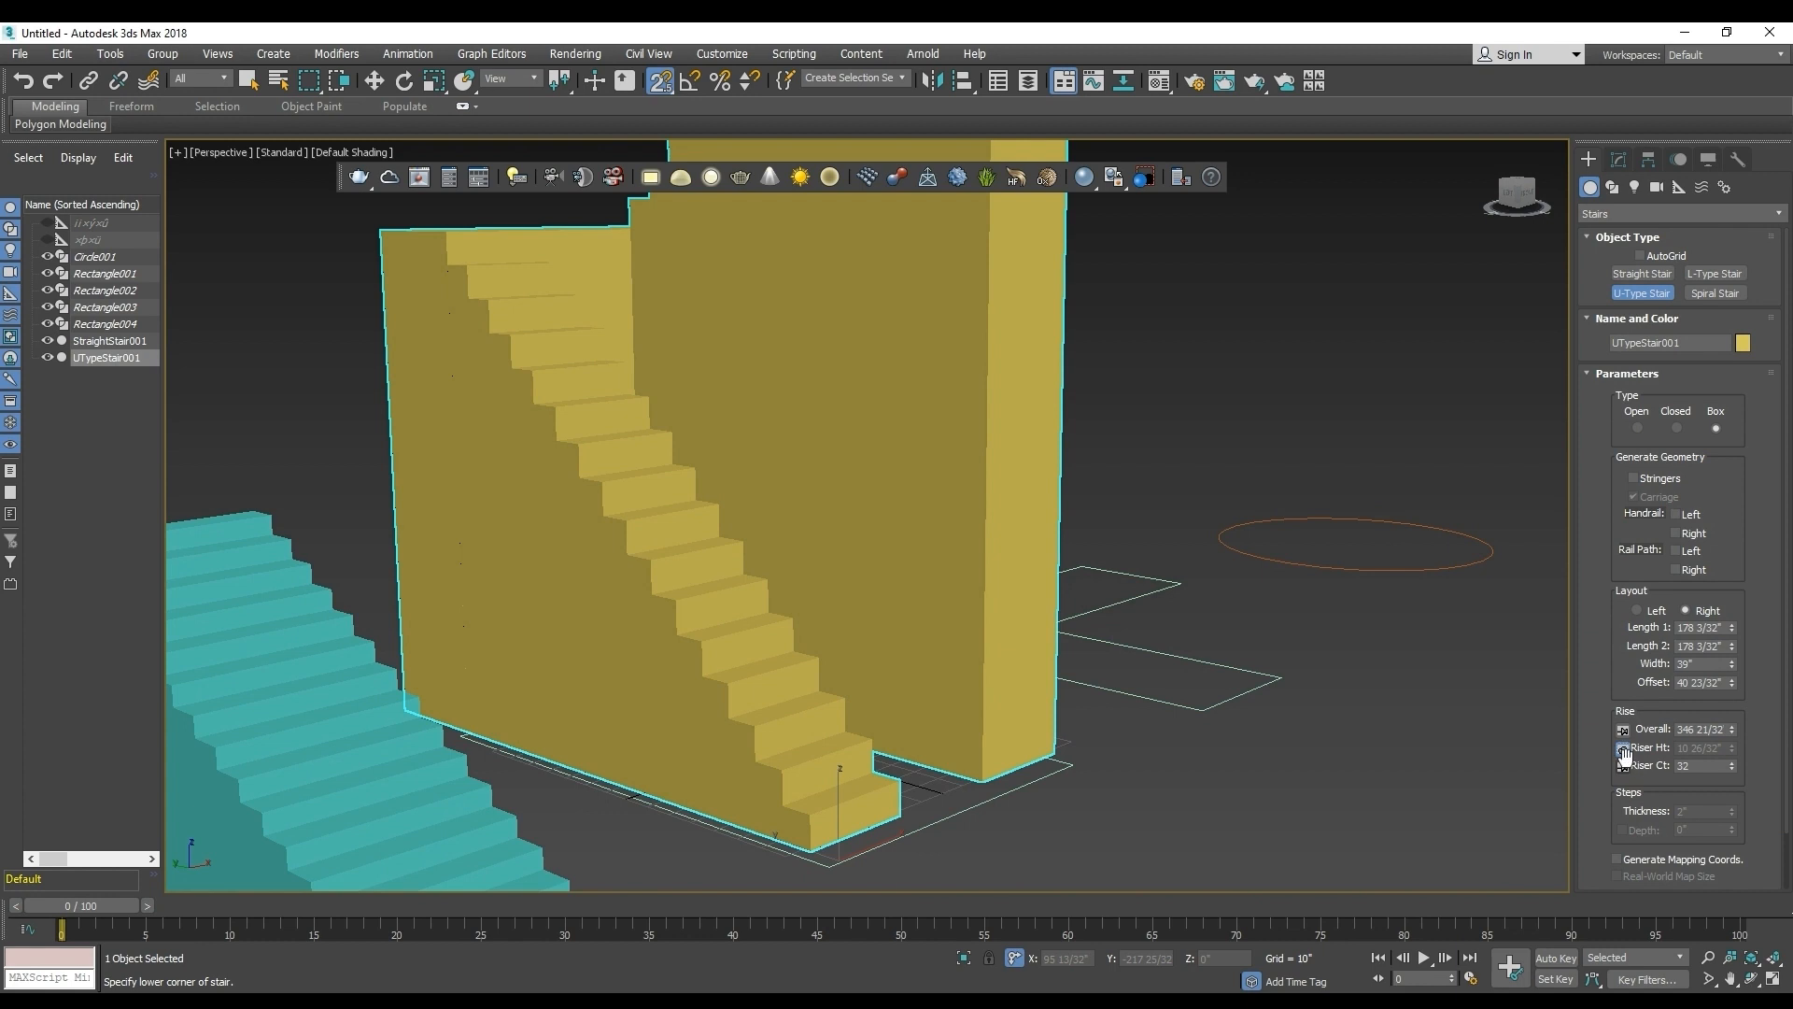
left_click(1623, 766)
left_click(1731, 752)
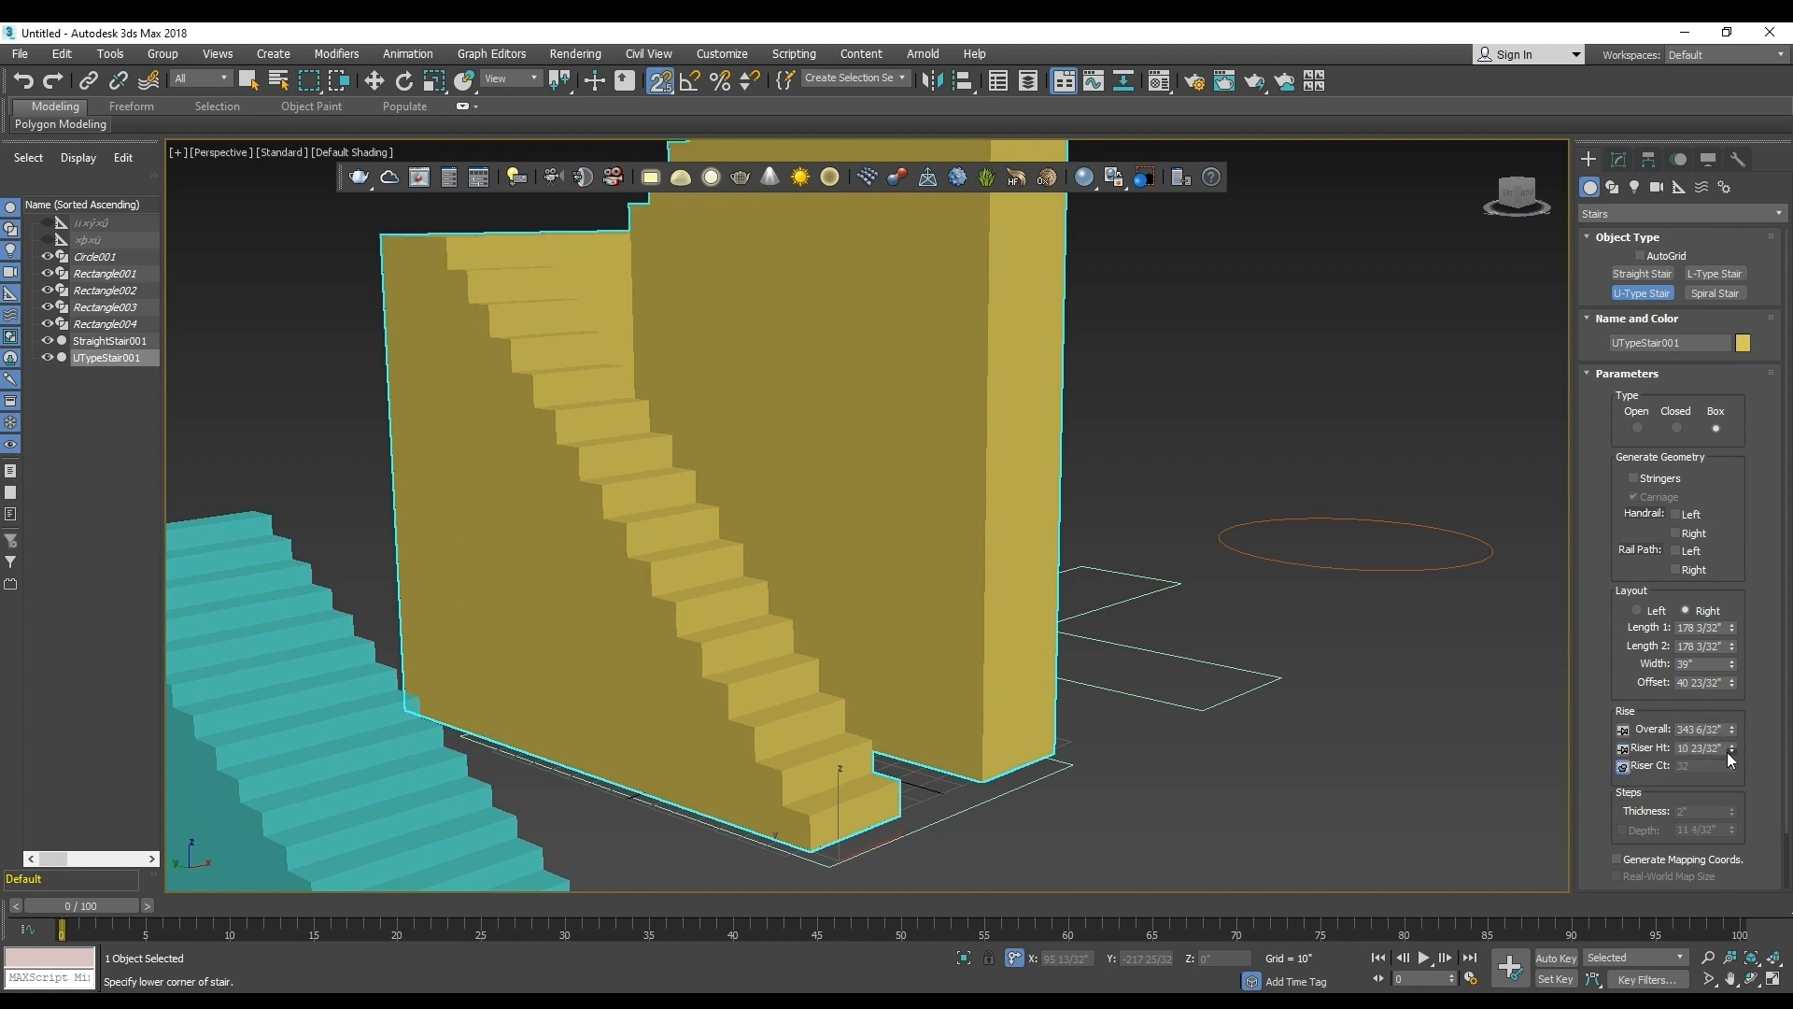
left_click_drag(1698, 750, 1765, 757)
key("BackSpace")
key("Return")
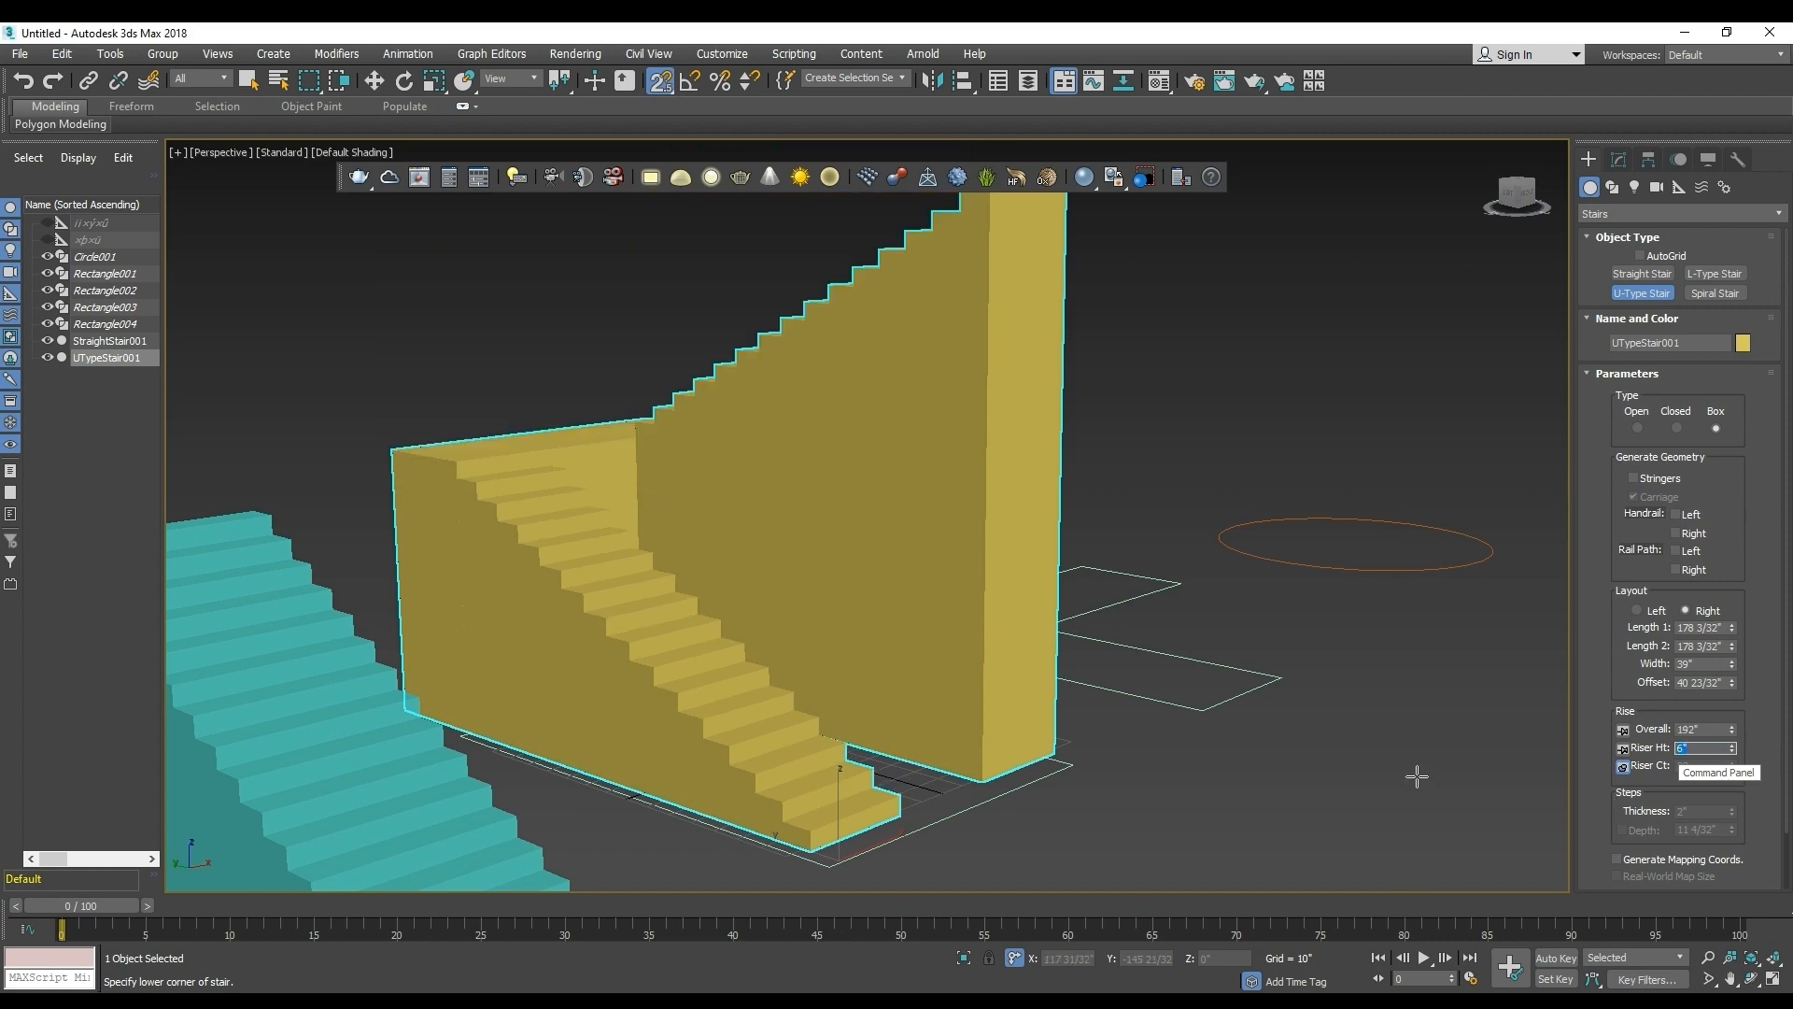
middle_click_drag(1411, 772, 1111, 791, "alt")
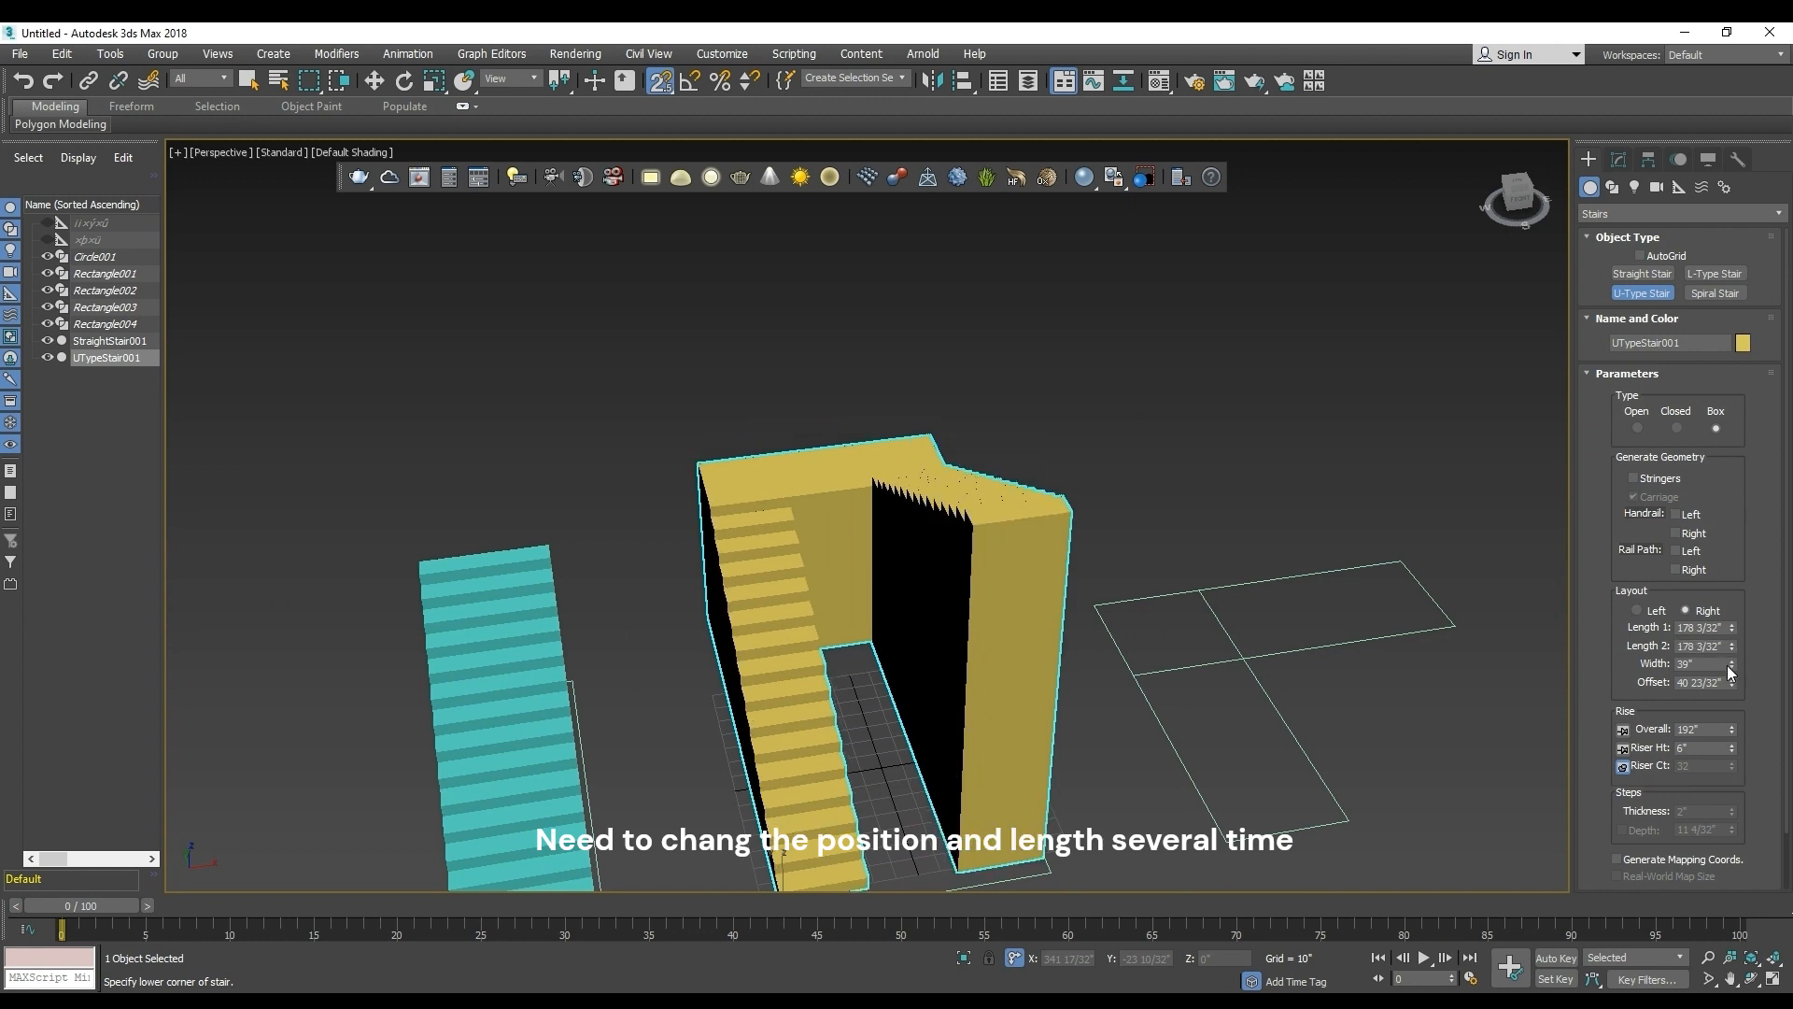
Reduce the U-type stair's offset to 4 2/32", keeping the 39" width, and change its type to Closed.
left_click_drag(1730, 666, 1708, 769)
key("ctrl+z")
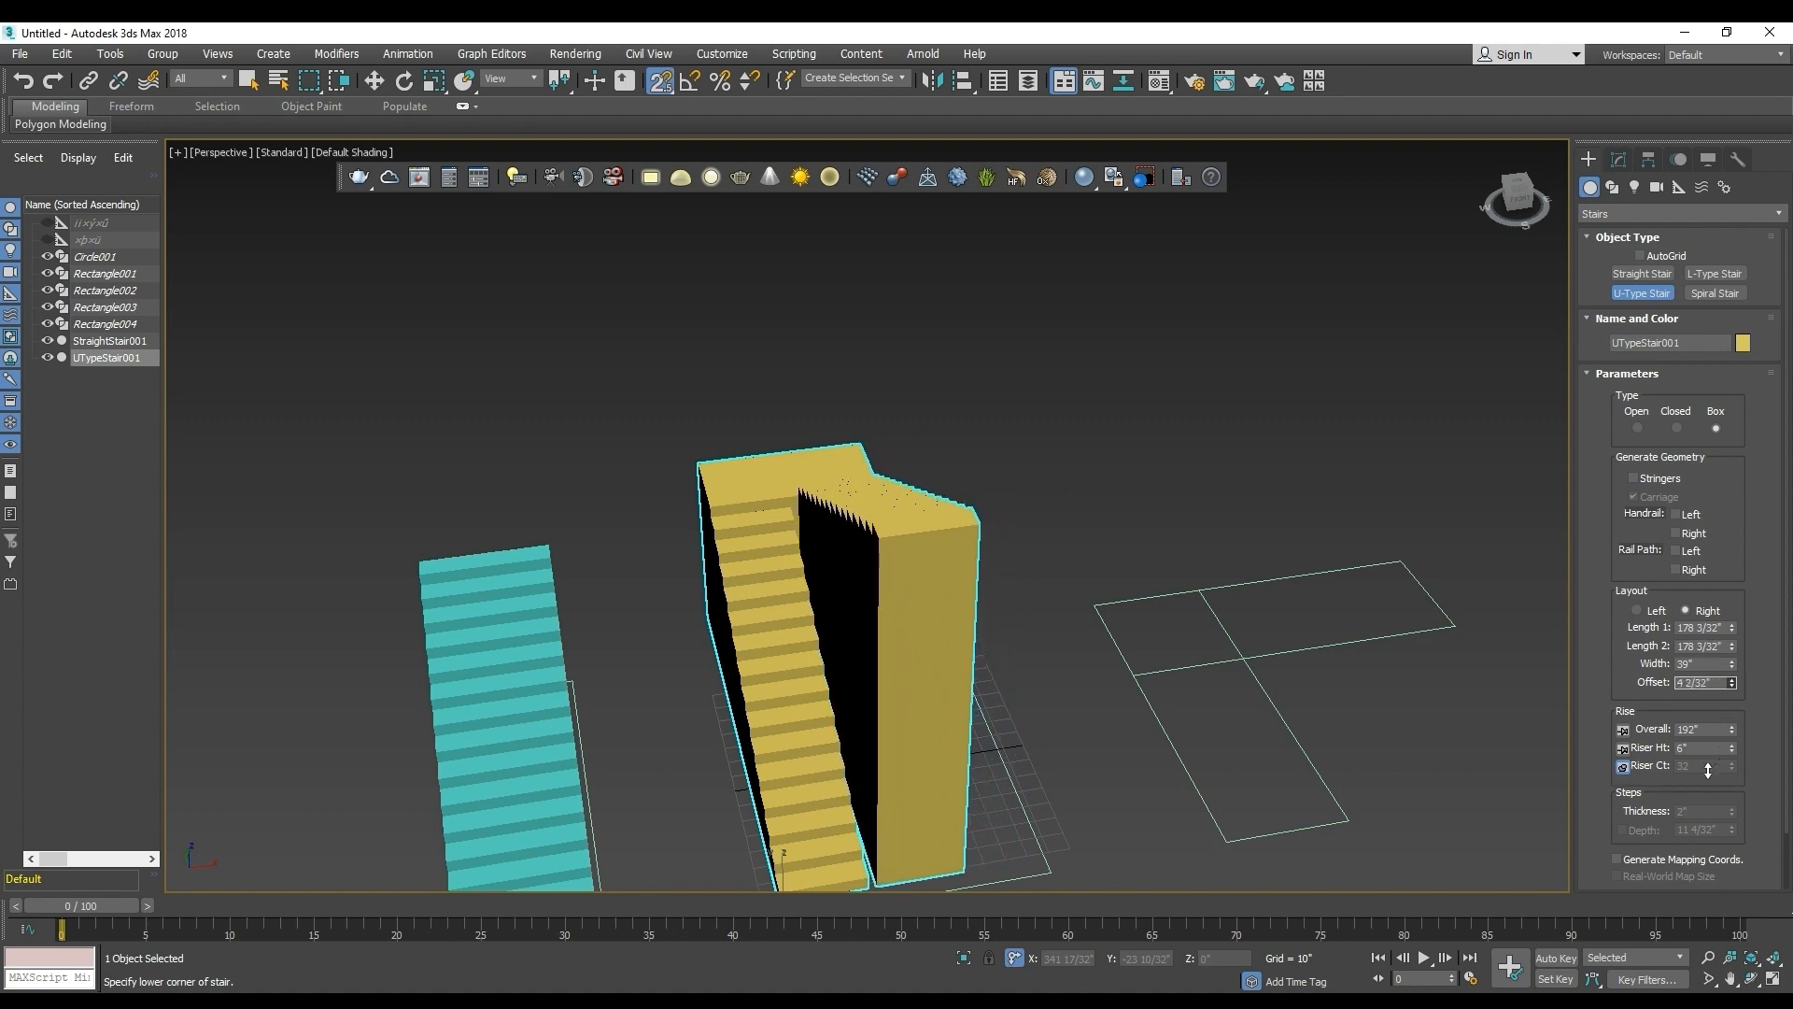
left_click(1677, 427)
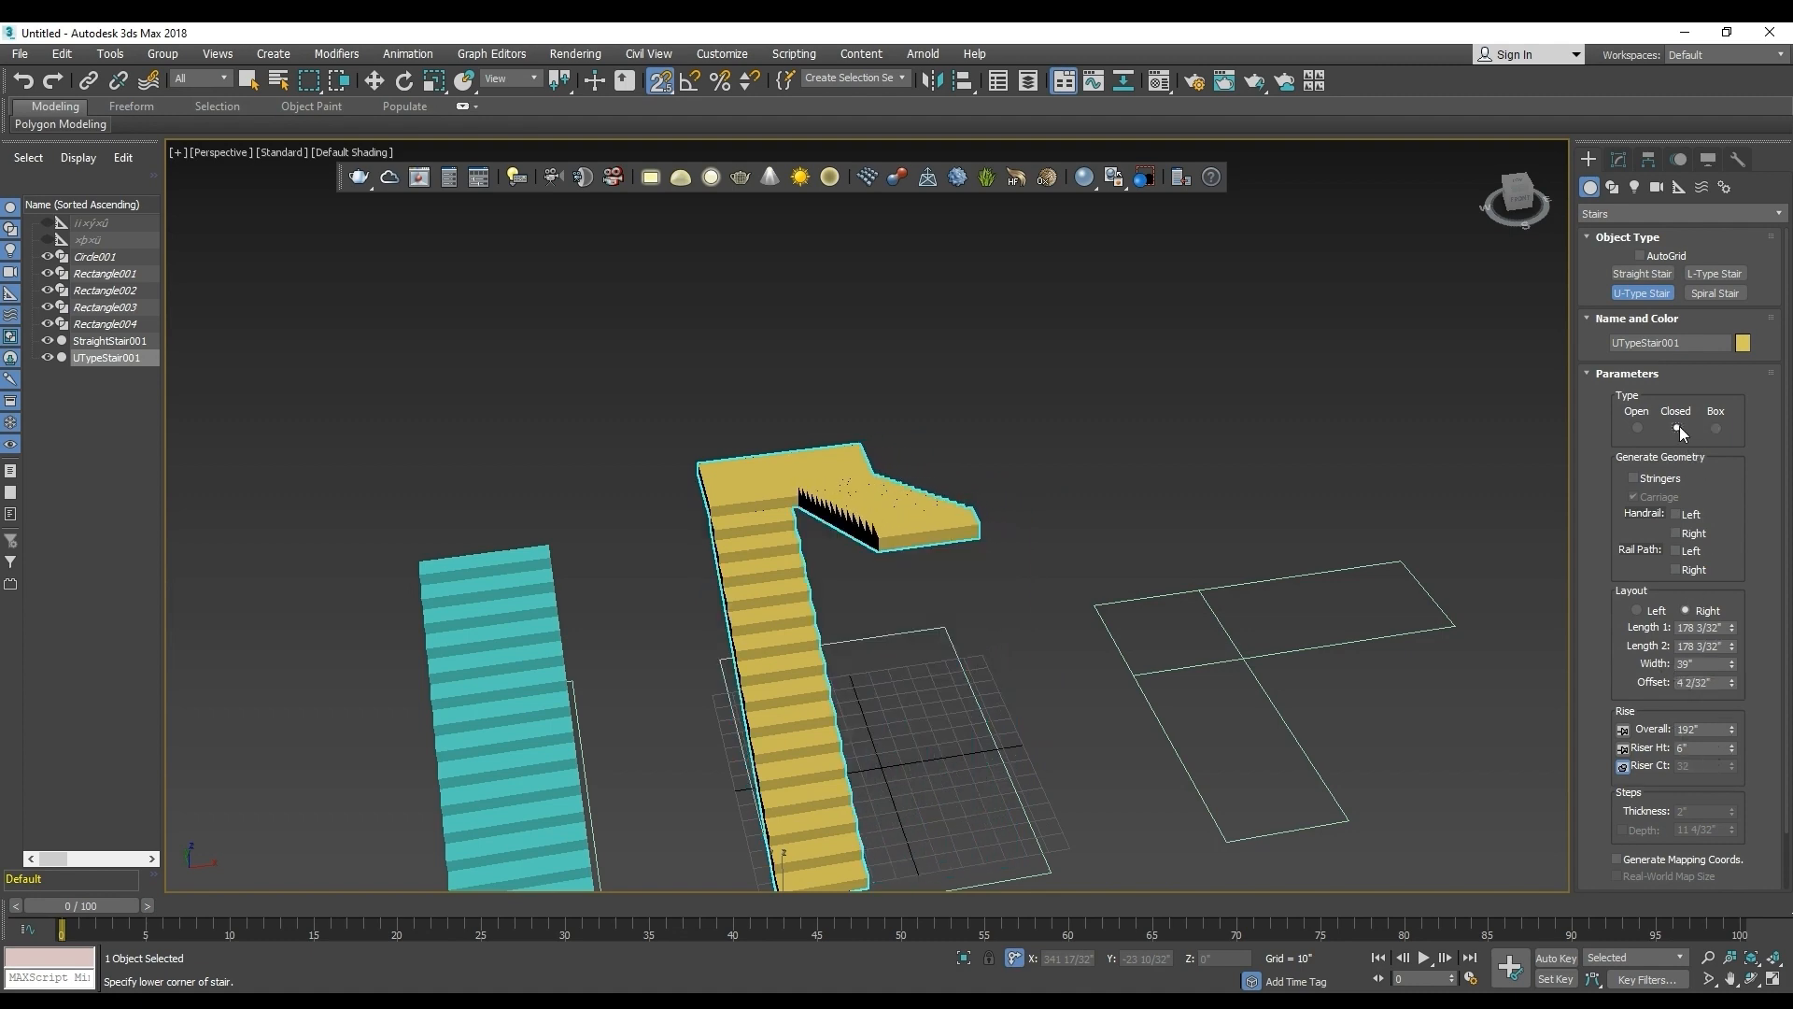
middle_click_drag(925, 620, 1045, 614, "alt")
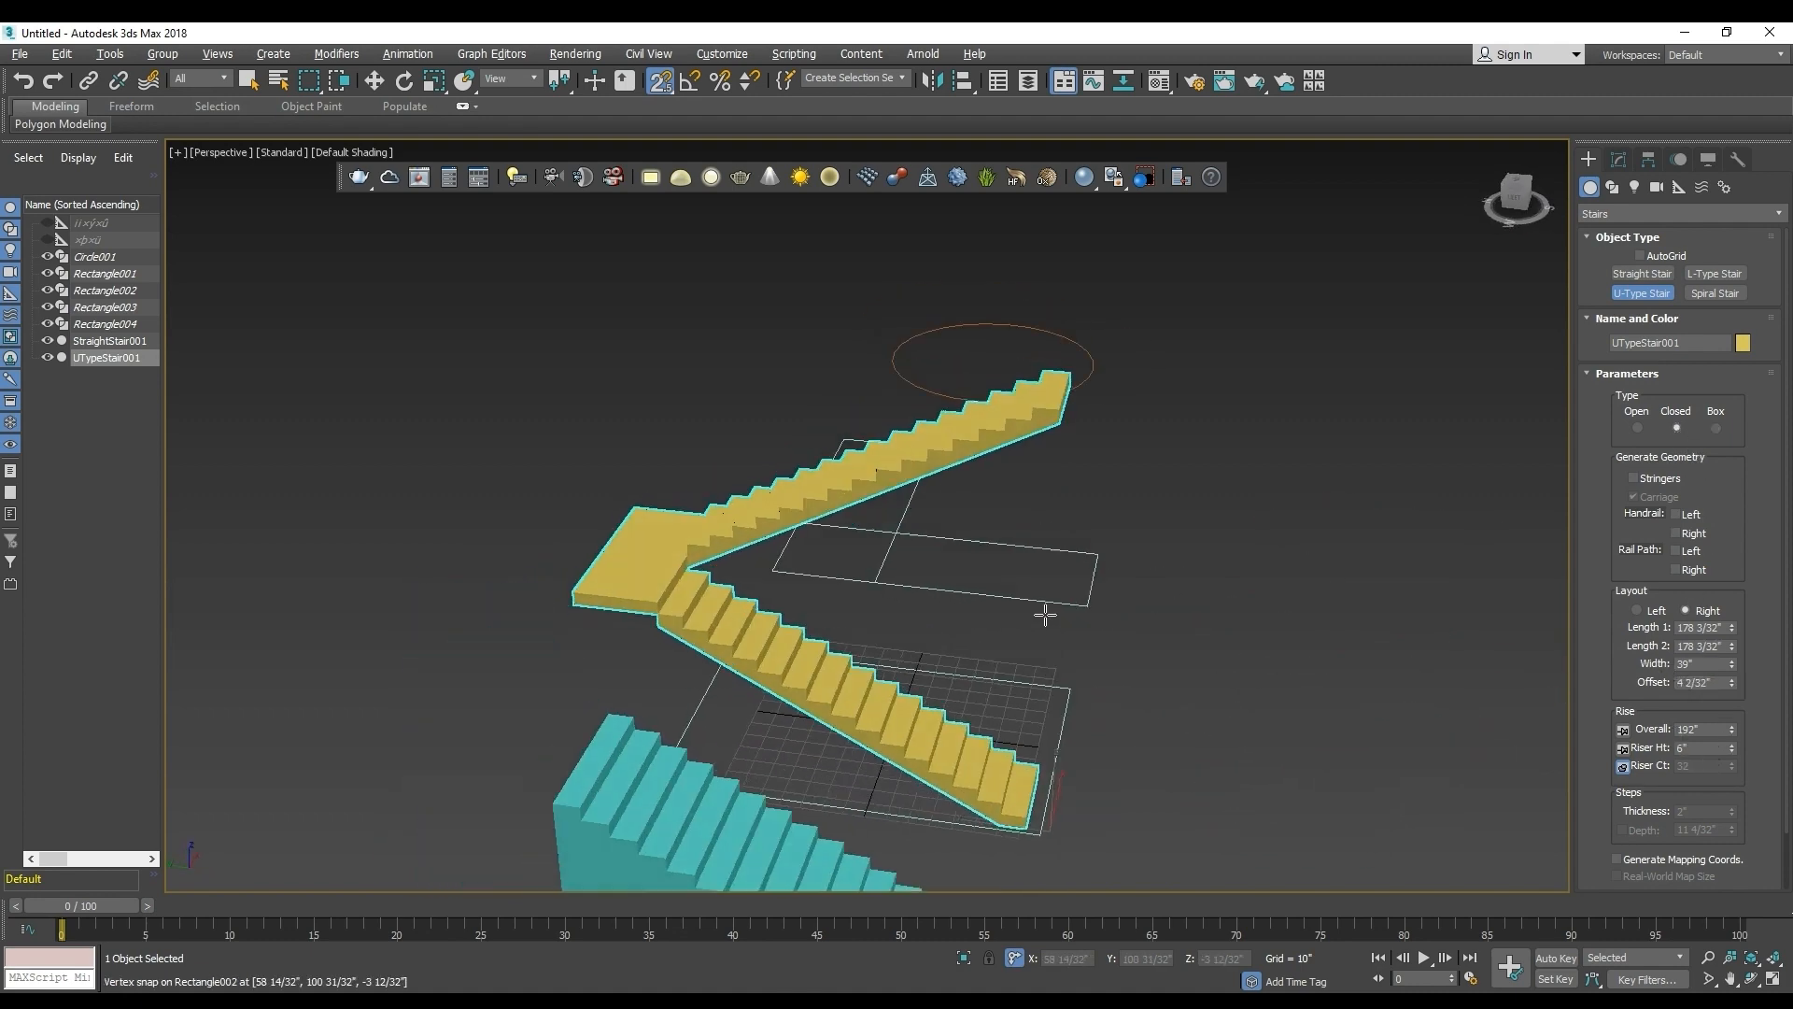
Lock the U-type stair's riser height and set its riser count to 20, then 25, and finally 30.
scroll(901, 640, "up", 3)
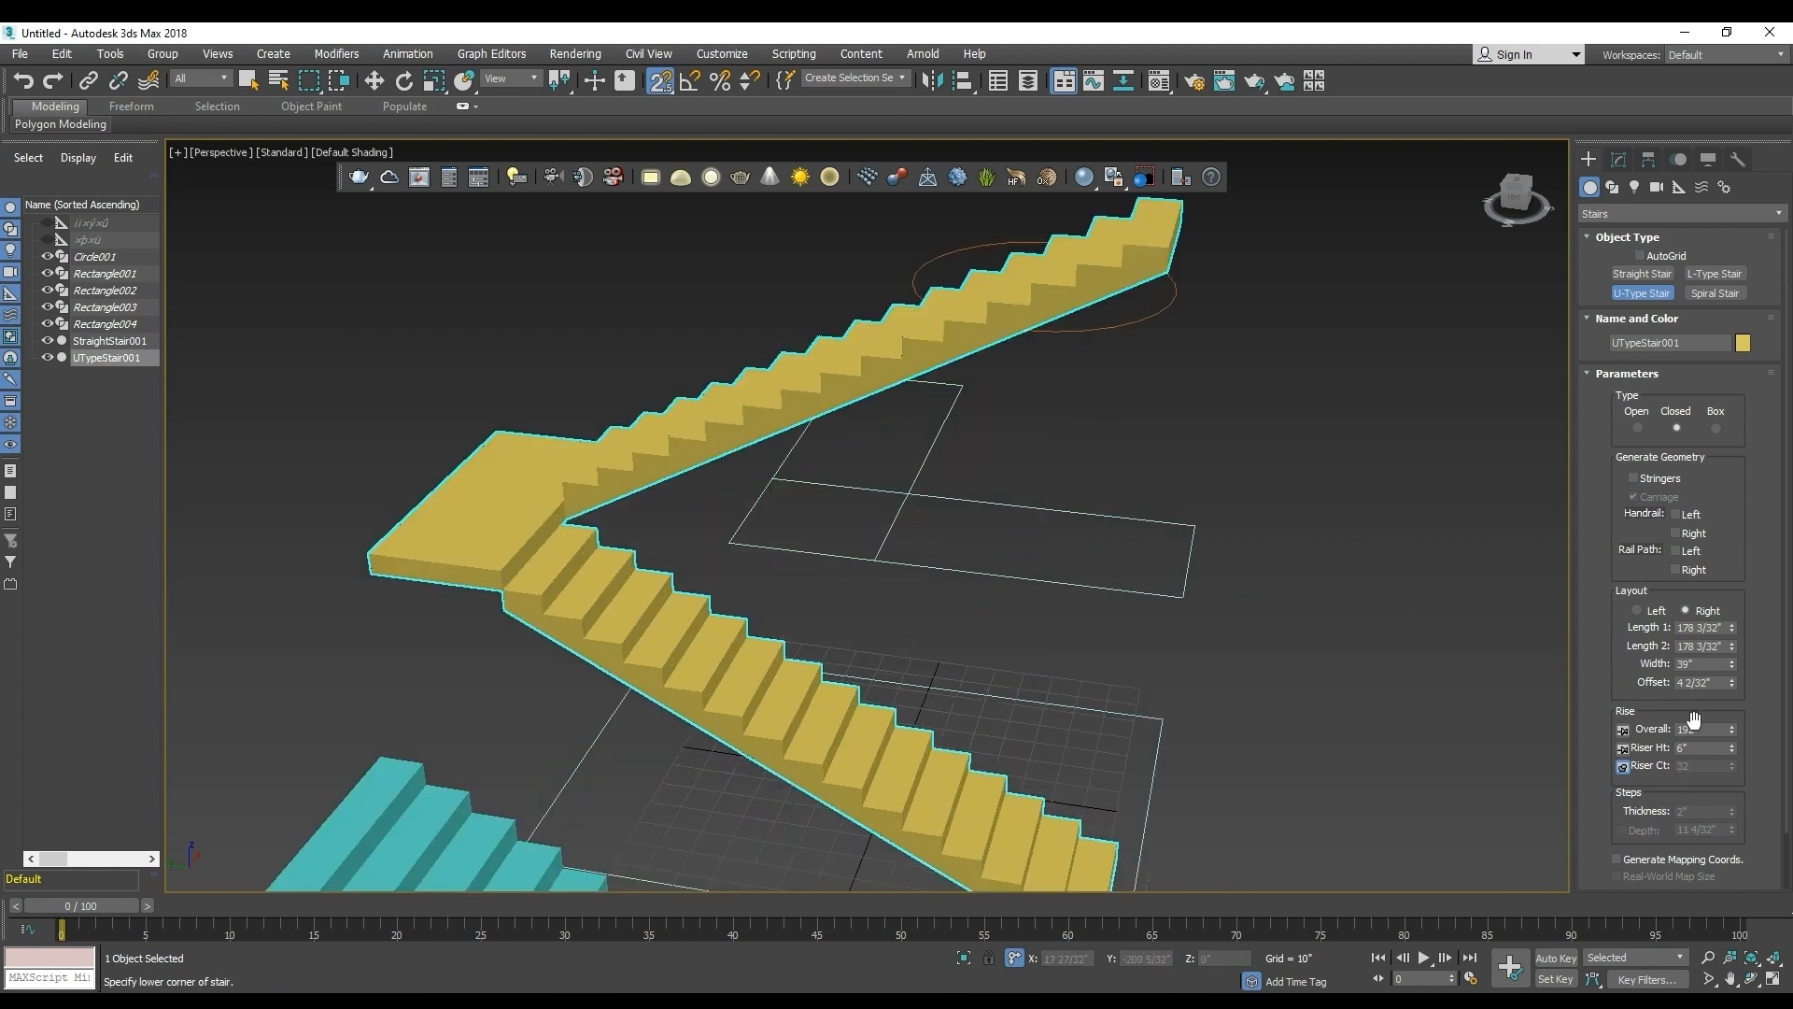
left_click(1622, 750)
left_click(1622, 766)
left_click(1624, 750)
type("20")
key("Return")
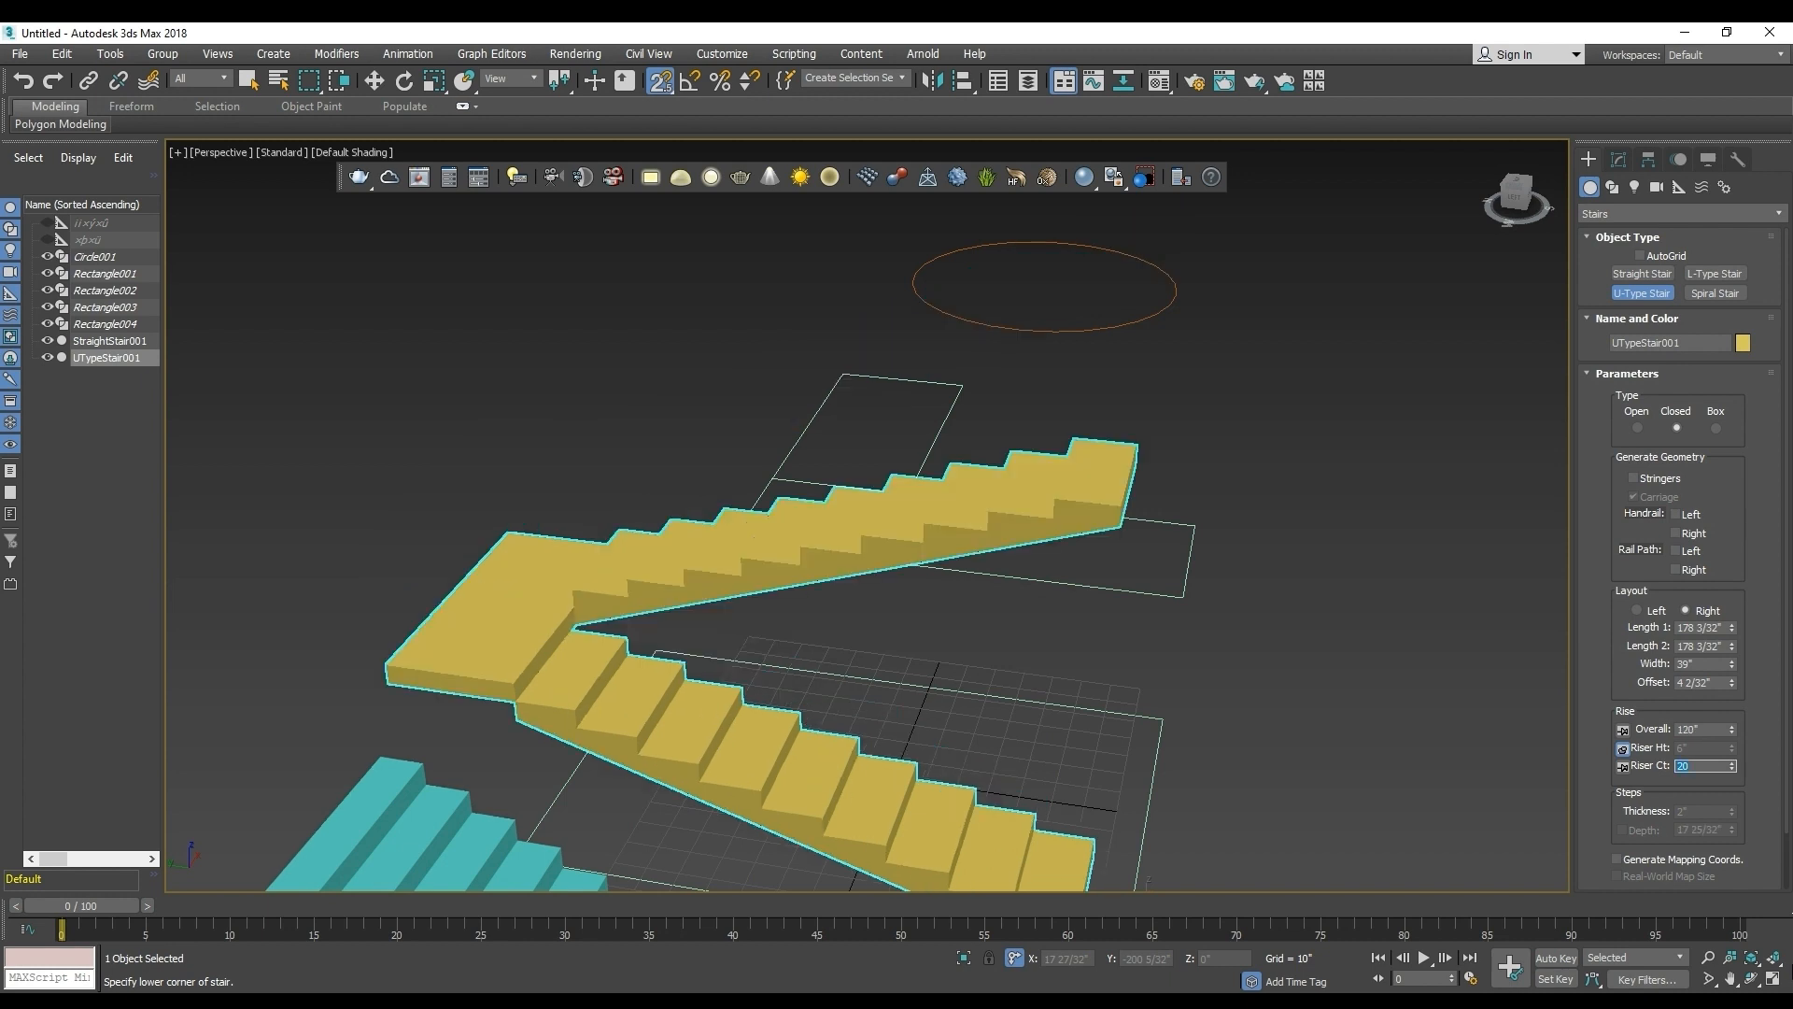
type("25")
key("Return")
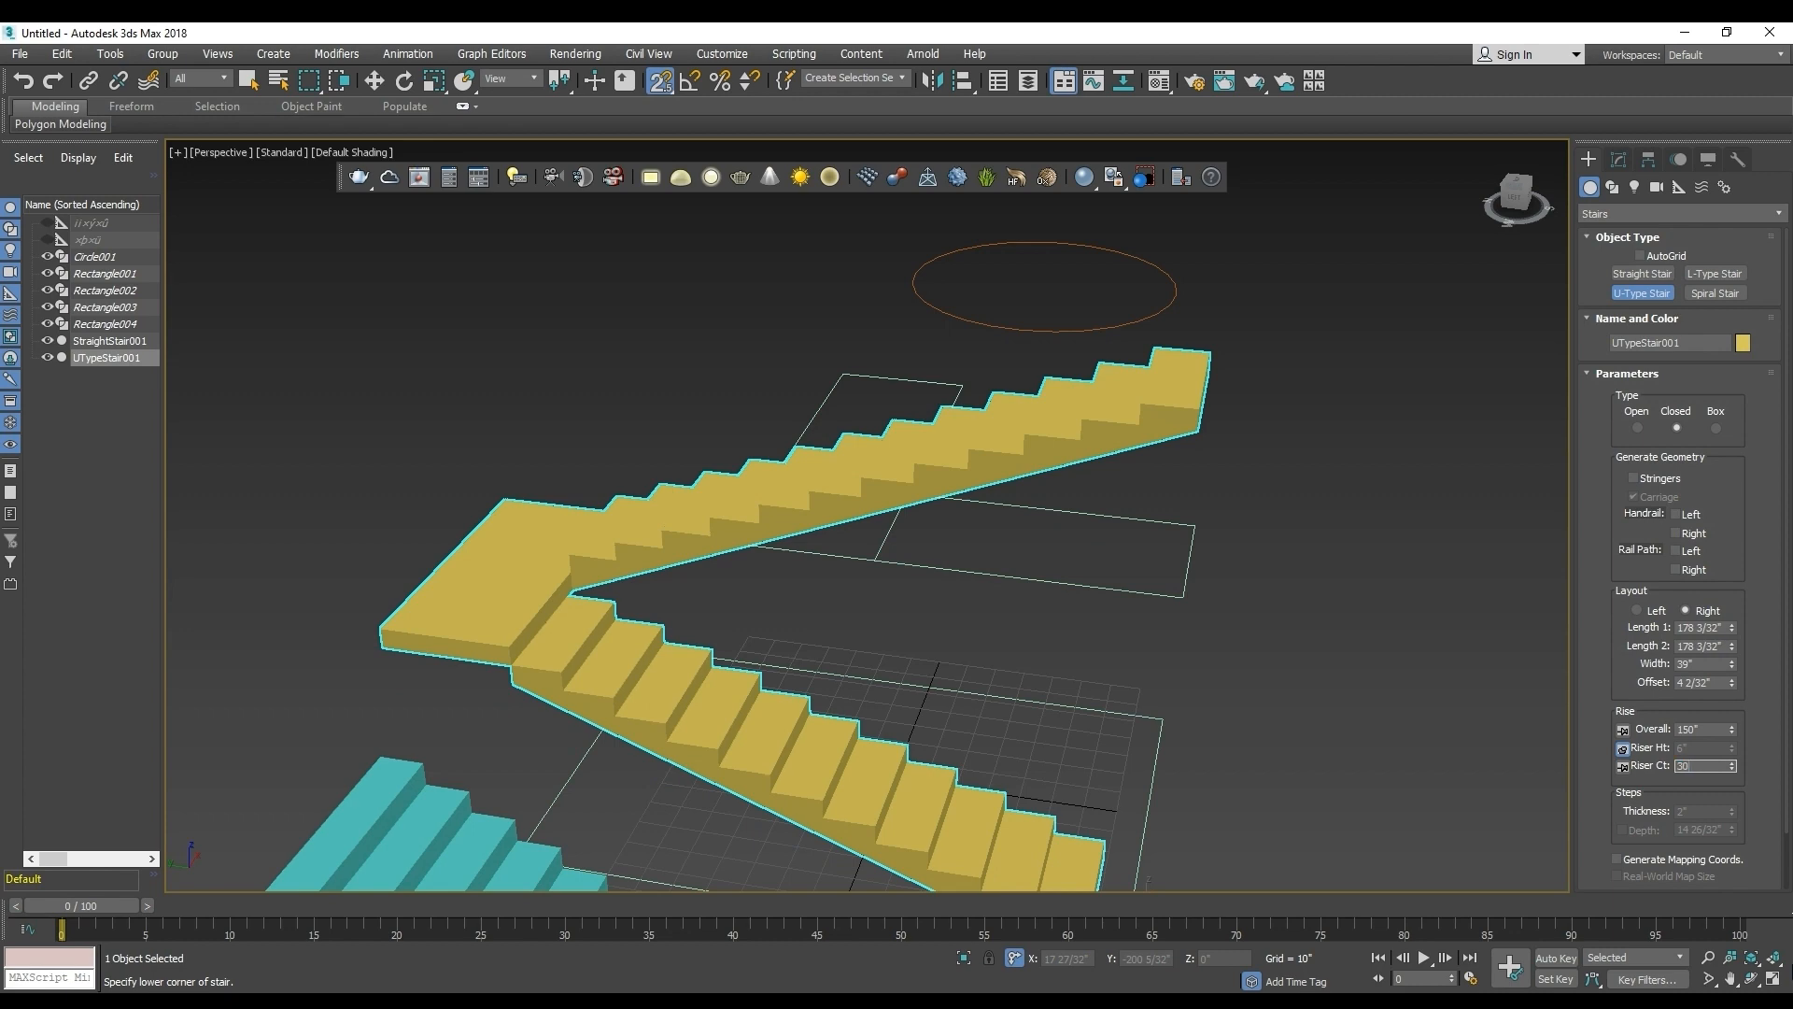
type("30")
key("Return")
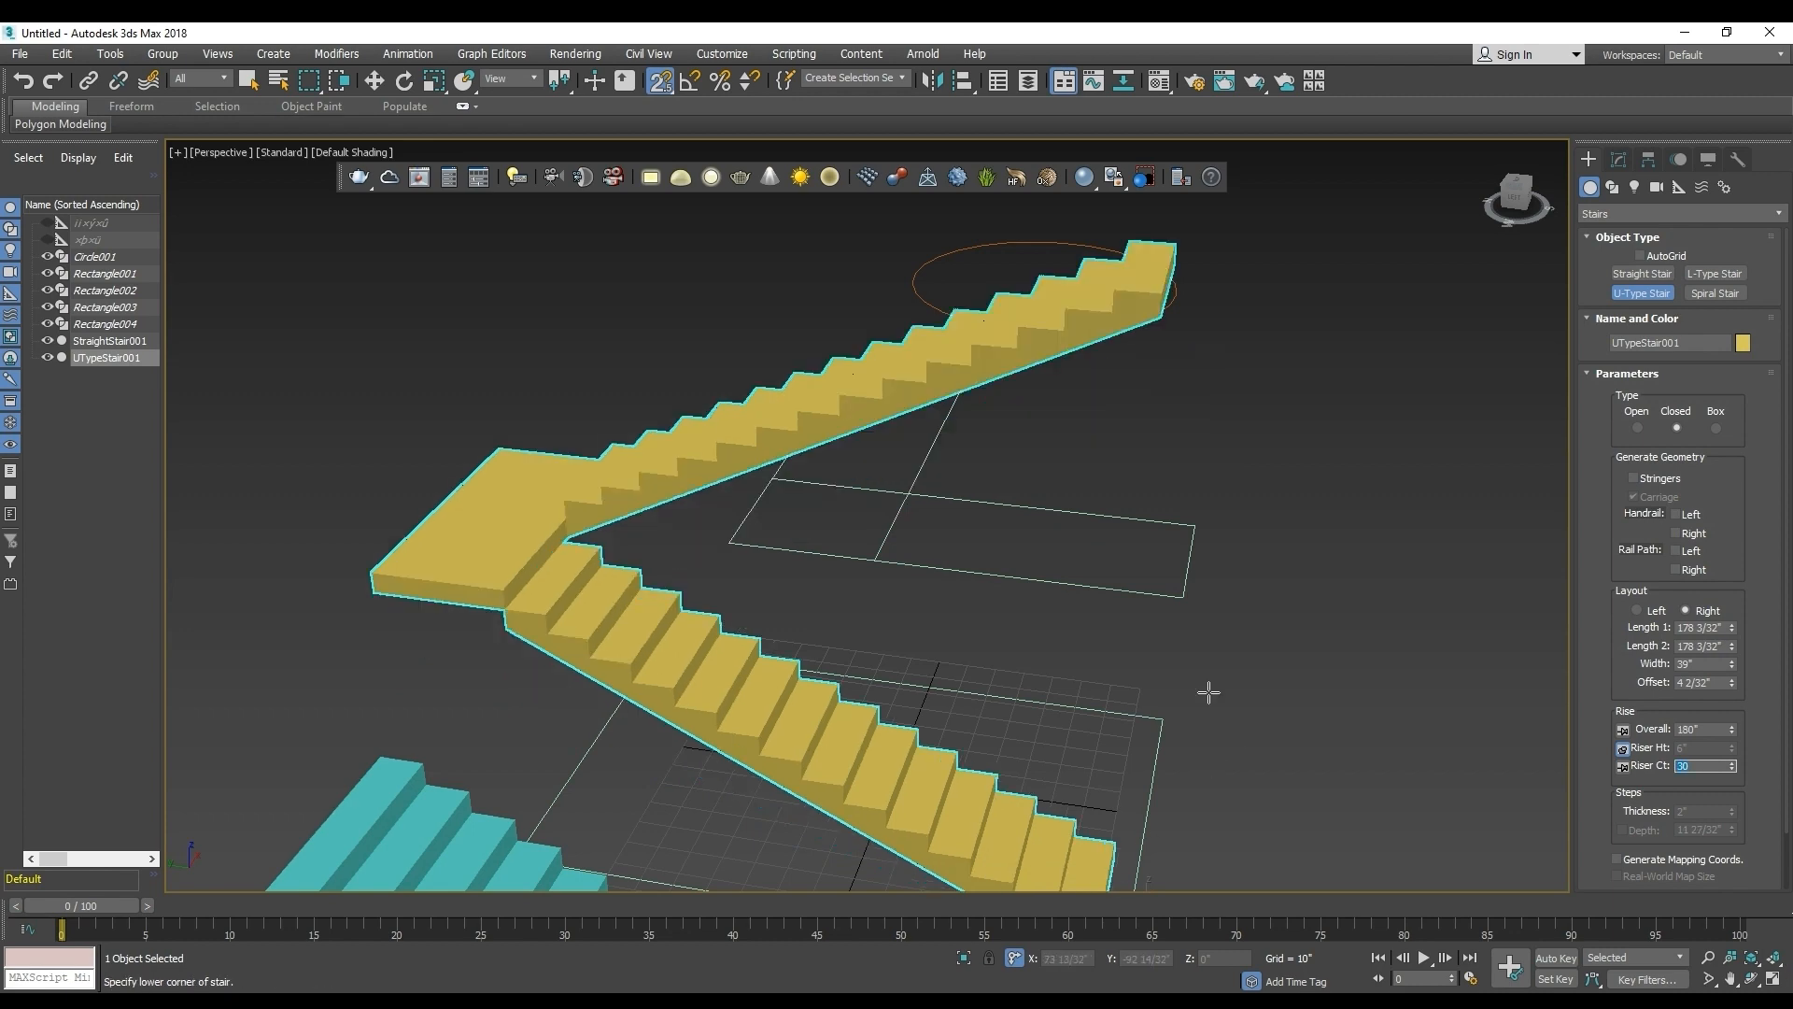
Turn on the left and right rail paths of the U-type stair.
middle_click_drag(1208, 692, 859, 710, "alt")
scroll(1044, 715, "down", 3)
mouse_move(1617, 669)
left_mouse_down()
mouse_move(1604, 615)
mouse_move(1606, 668)
left_mouse_up()
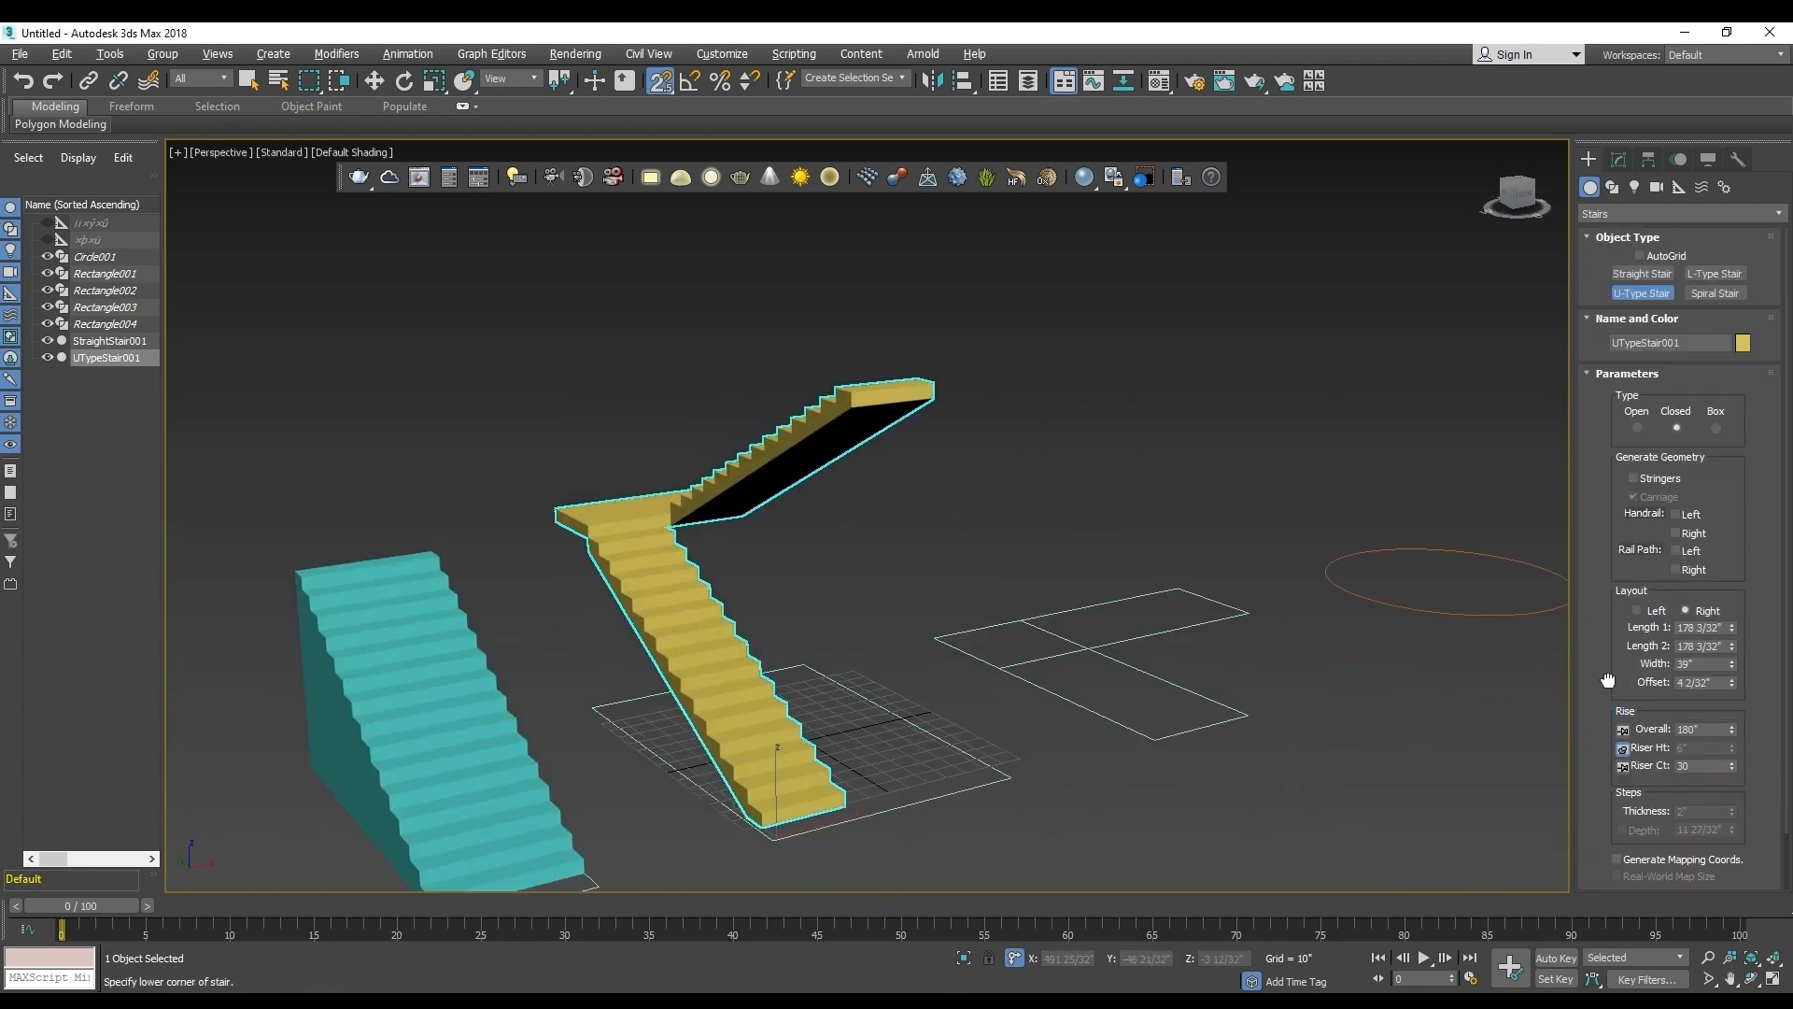
left_click(1676, 551)
middle_click_drag(972, 642, 803, 686, "alt")
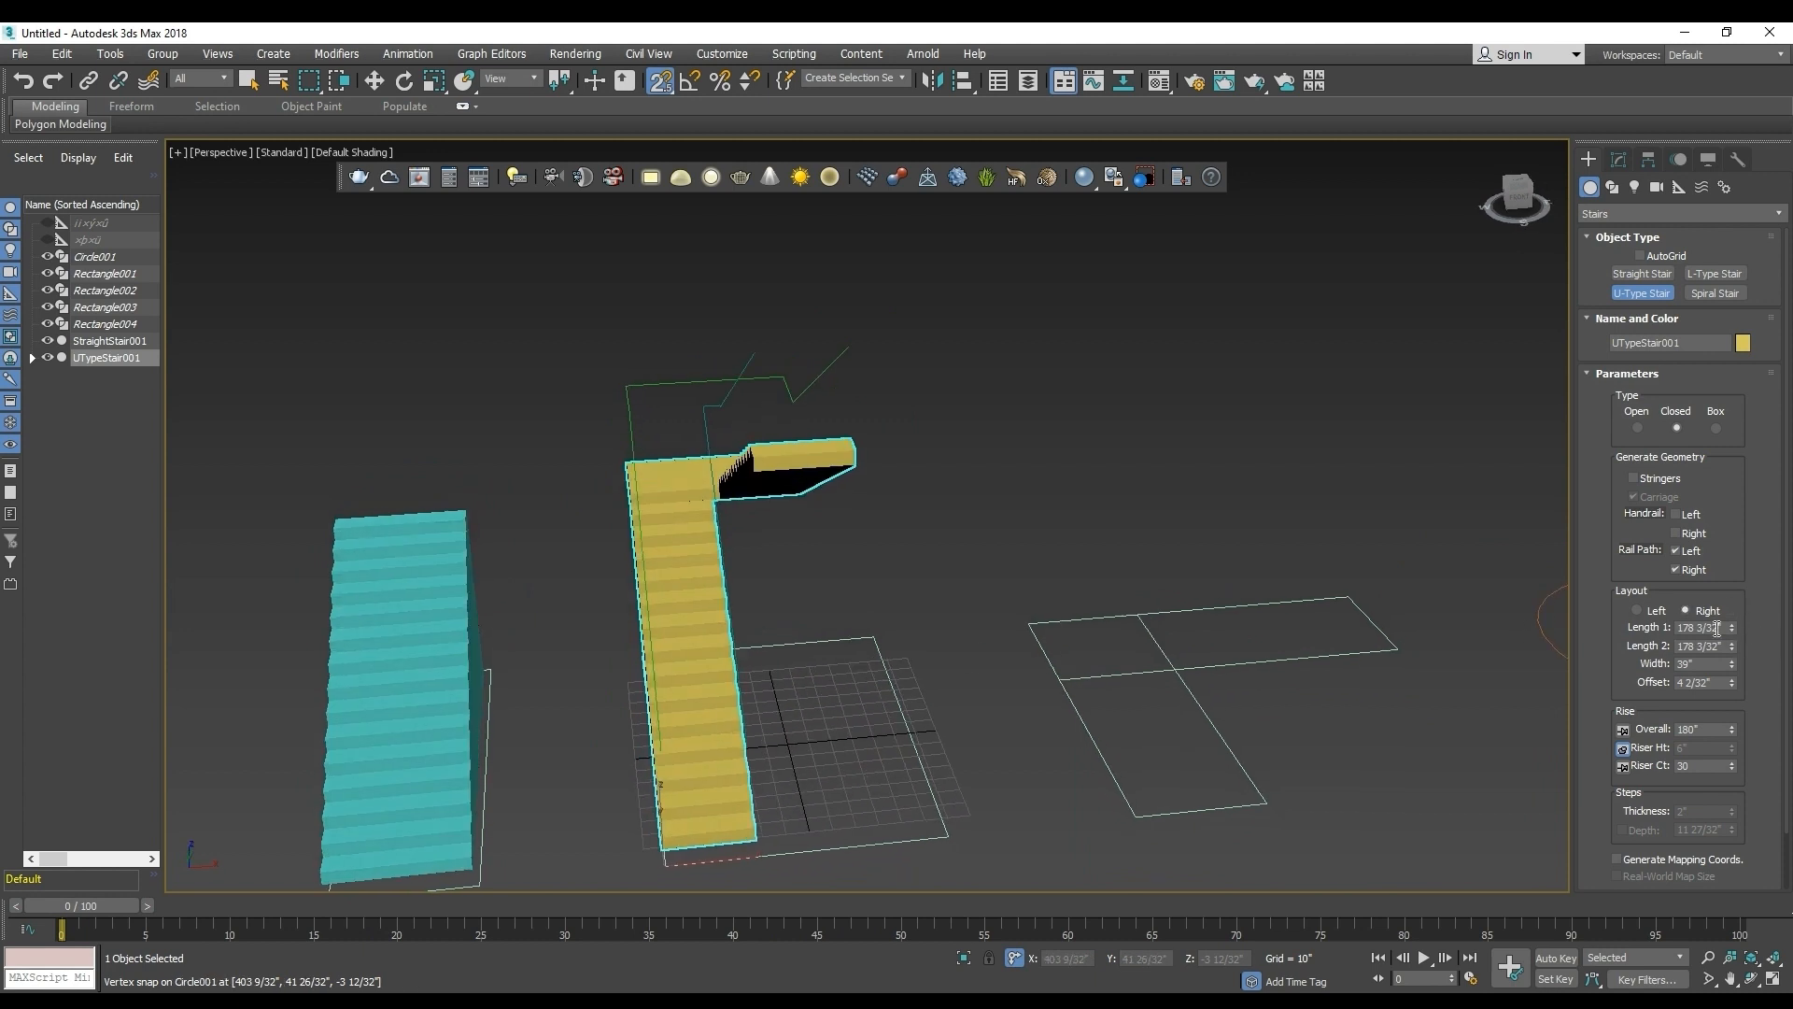
Try different values for the U-type stair's railing height and stair width, undoing each change.
scroll(1611, 635, "down", 2)
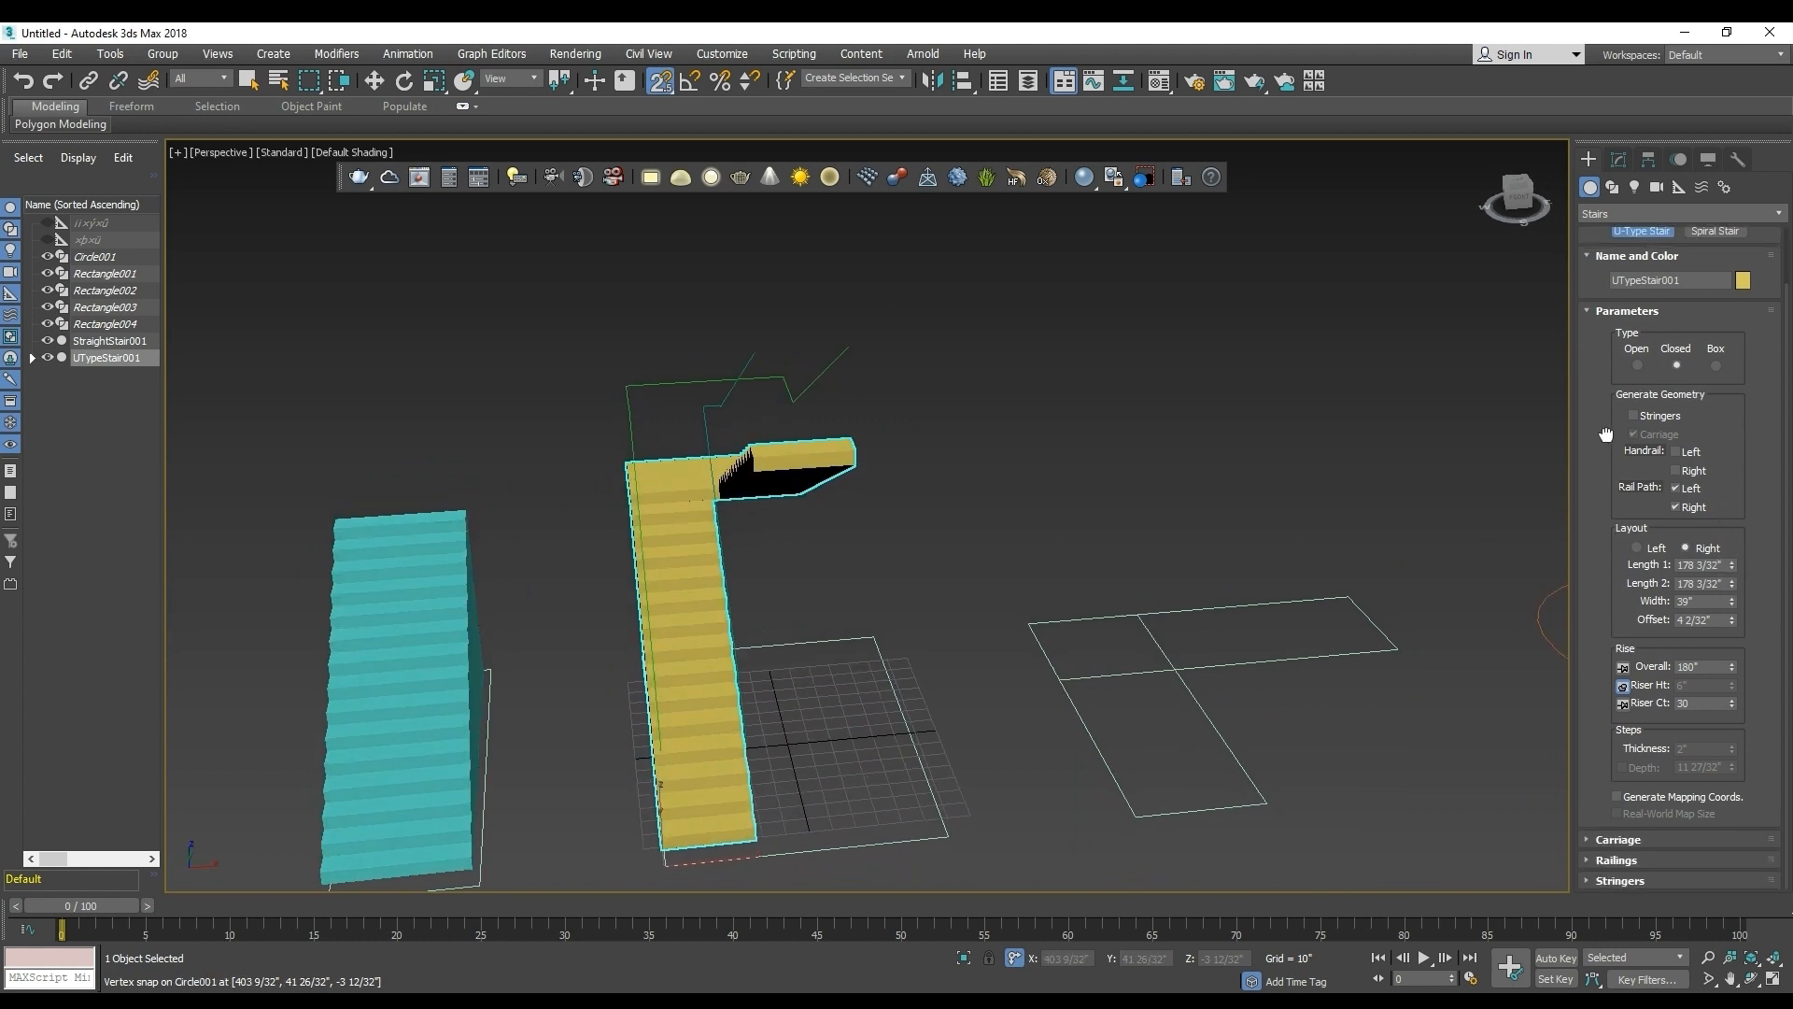
left_click(1590, 859)
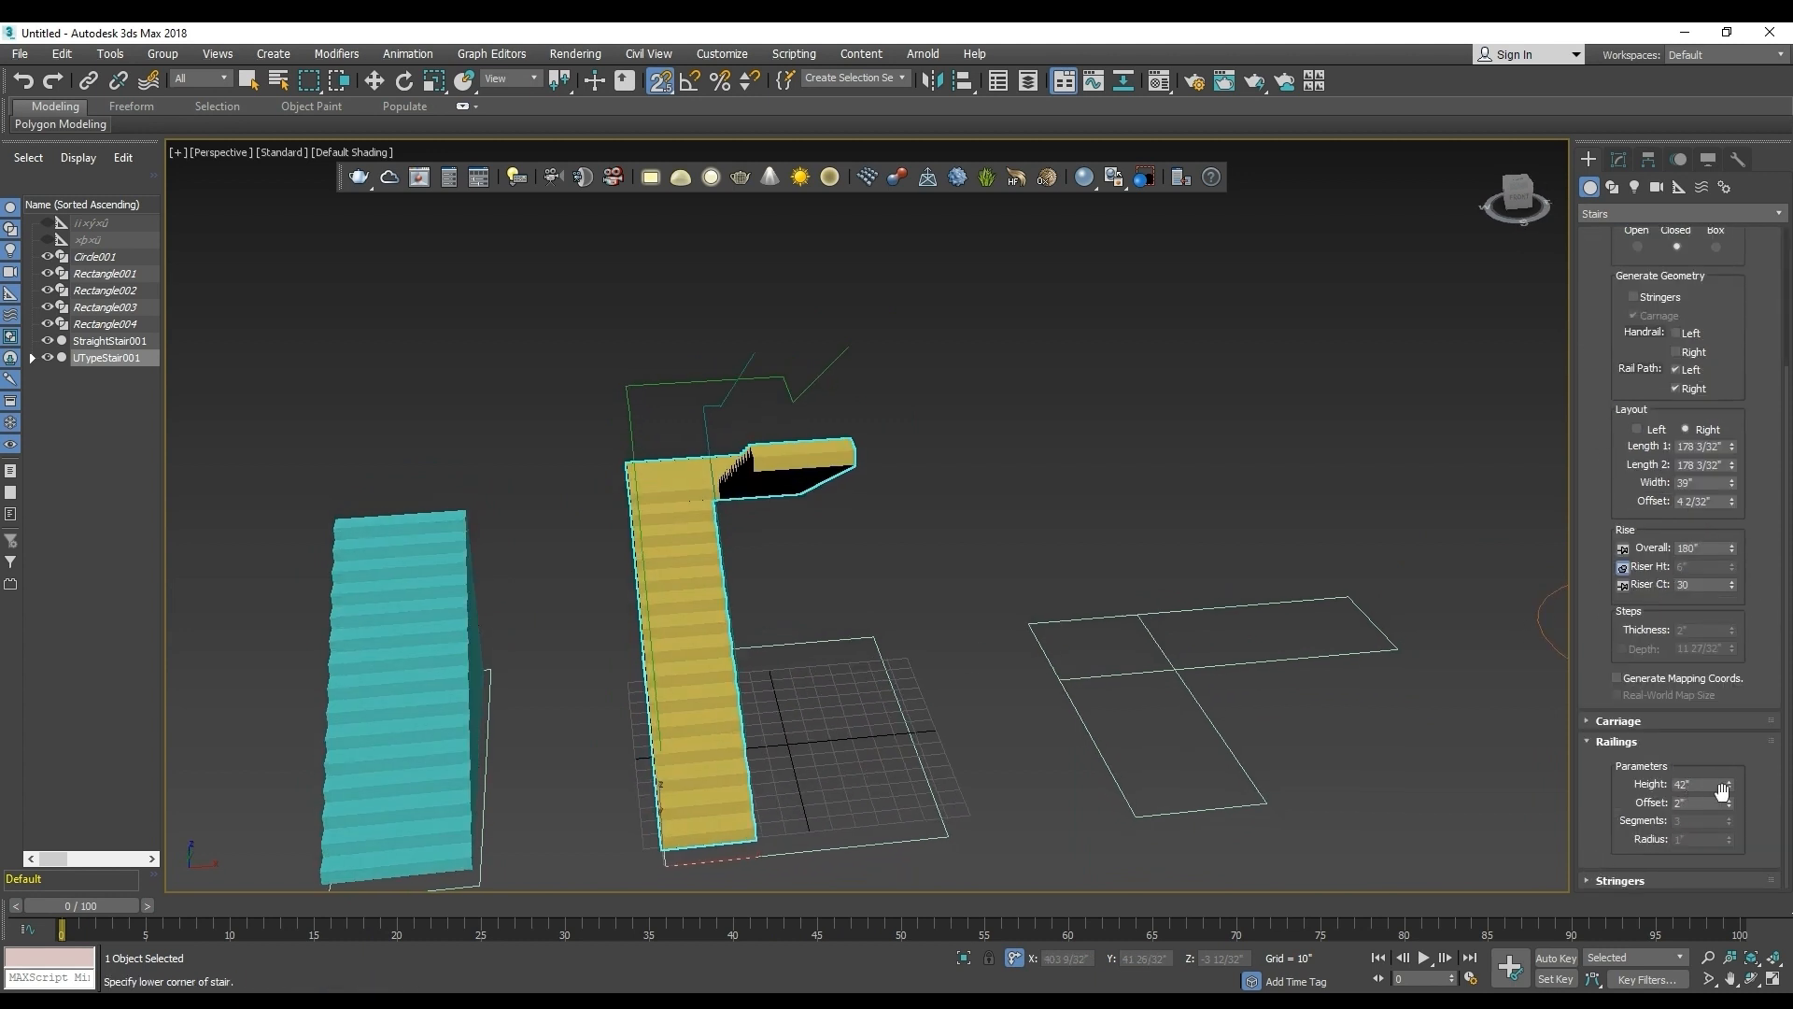
left_click_drag(1731, 787, 1707, 789)
key("ctrl+z")
middle_click_drag(1124, 700, 1225, 601, "alt")
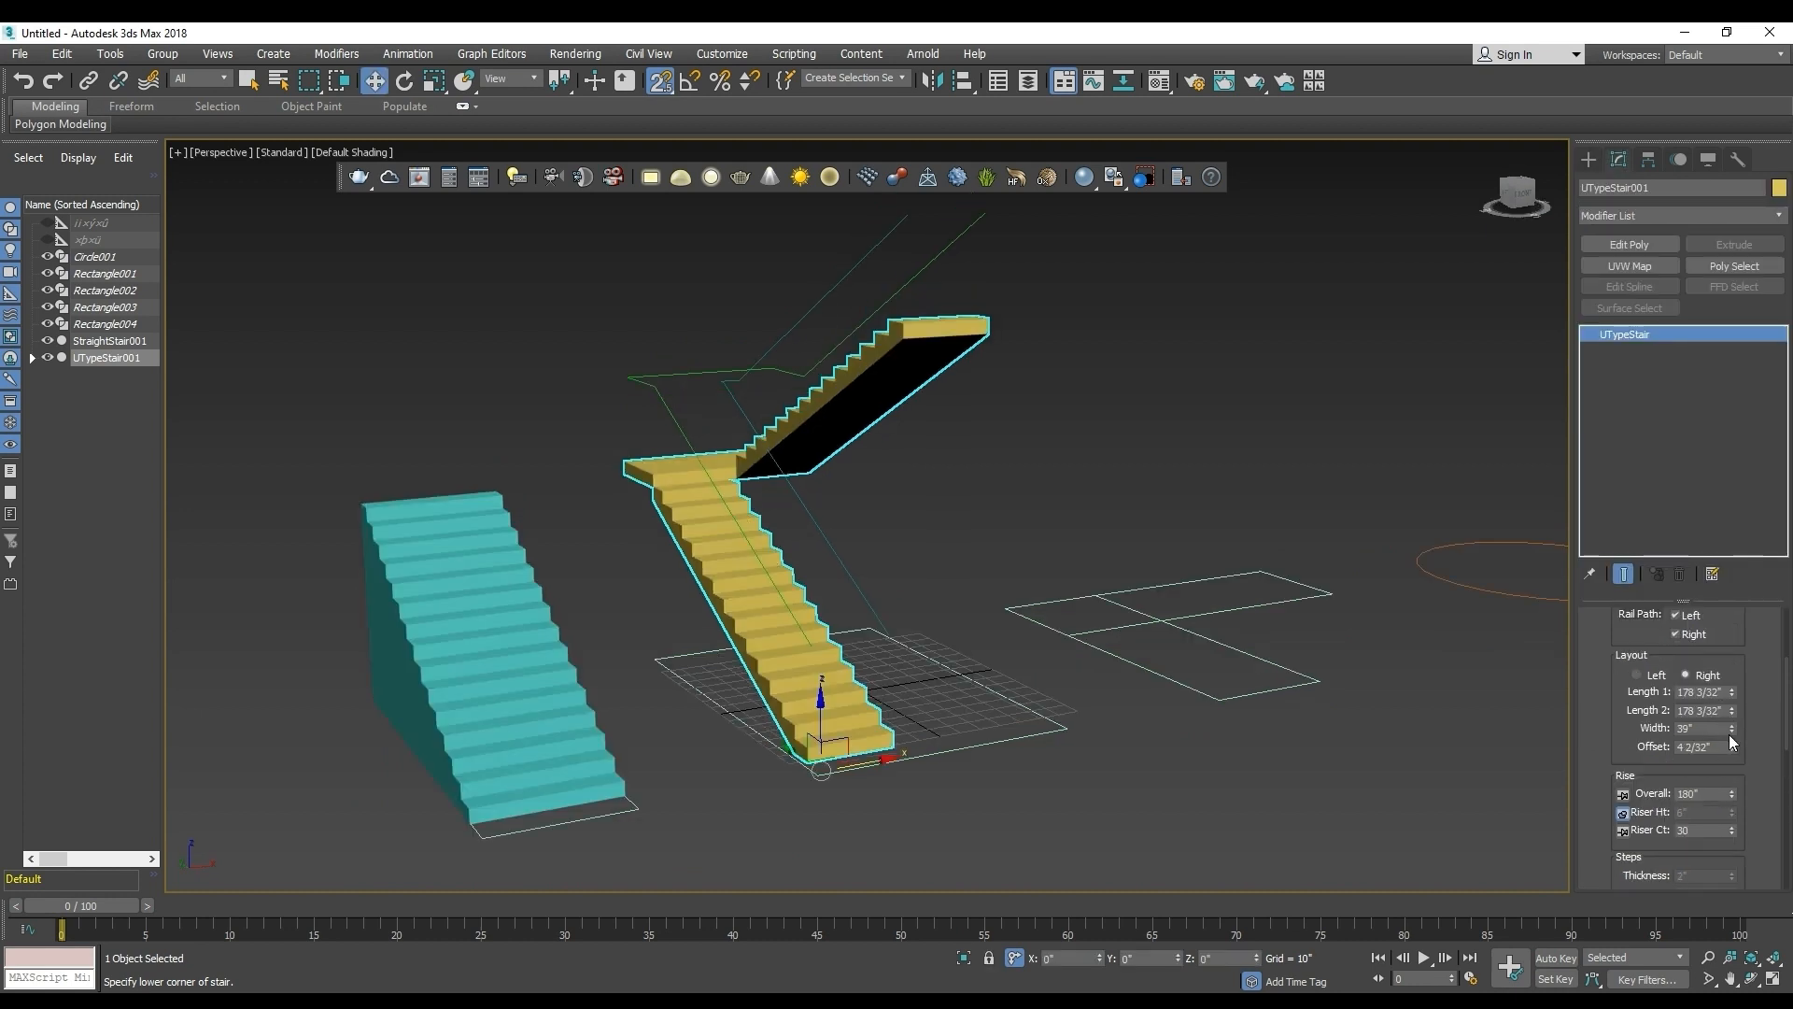
left_click_drag(1731, 728, 1732, 664)
key("ctrl+z")
Generate stringers on the U-type stair and bring up the stringer dimension parameters.
left_click_drag(1637, 726, 1590, 905)
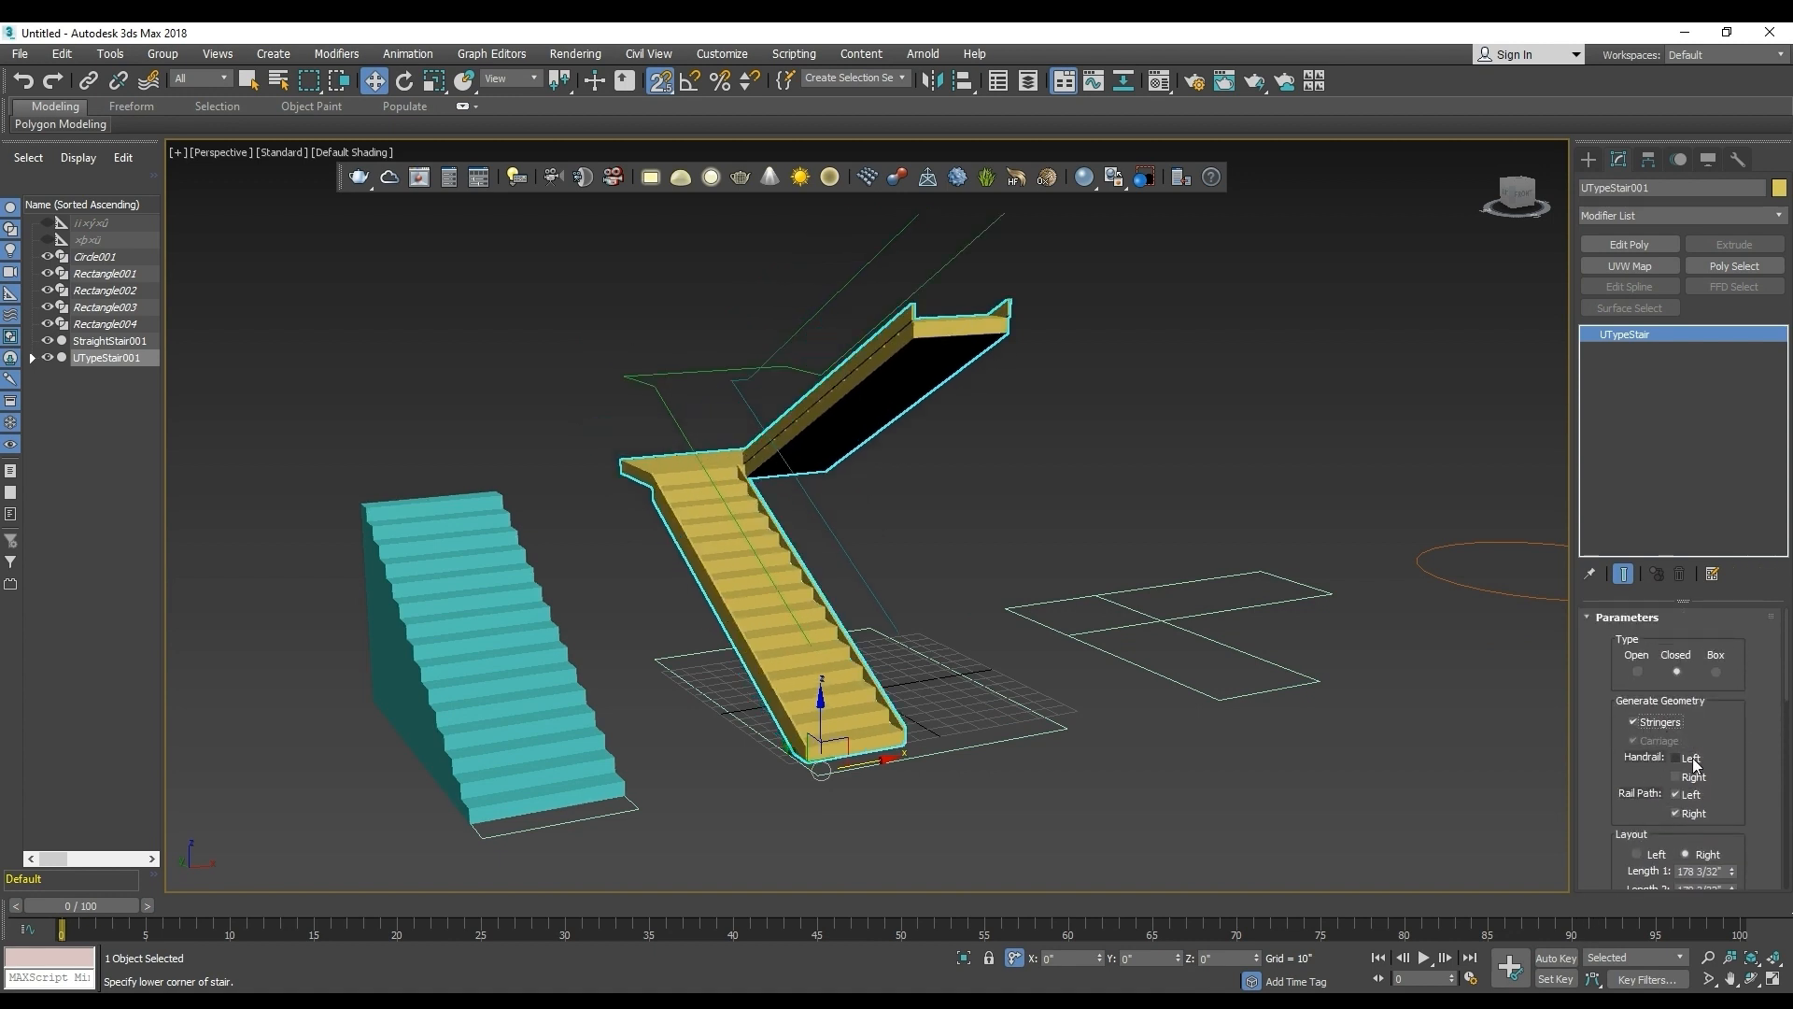
left_click_drag(1634, 814, 1615, 630)
scroll(1615, 631, "down", 4)
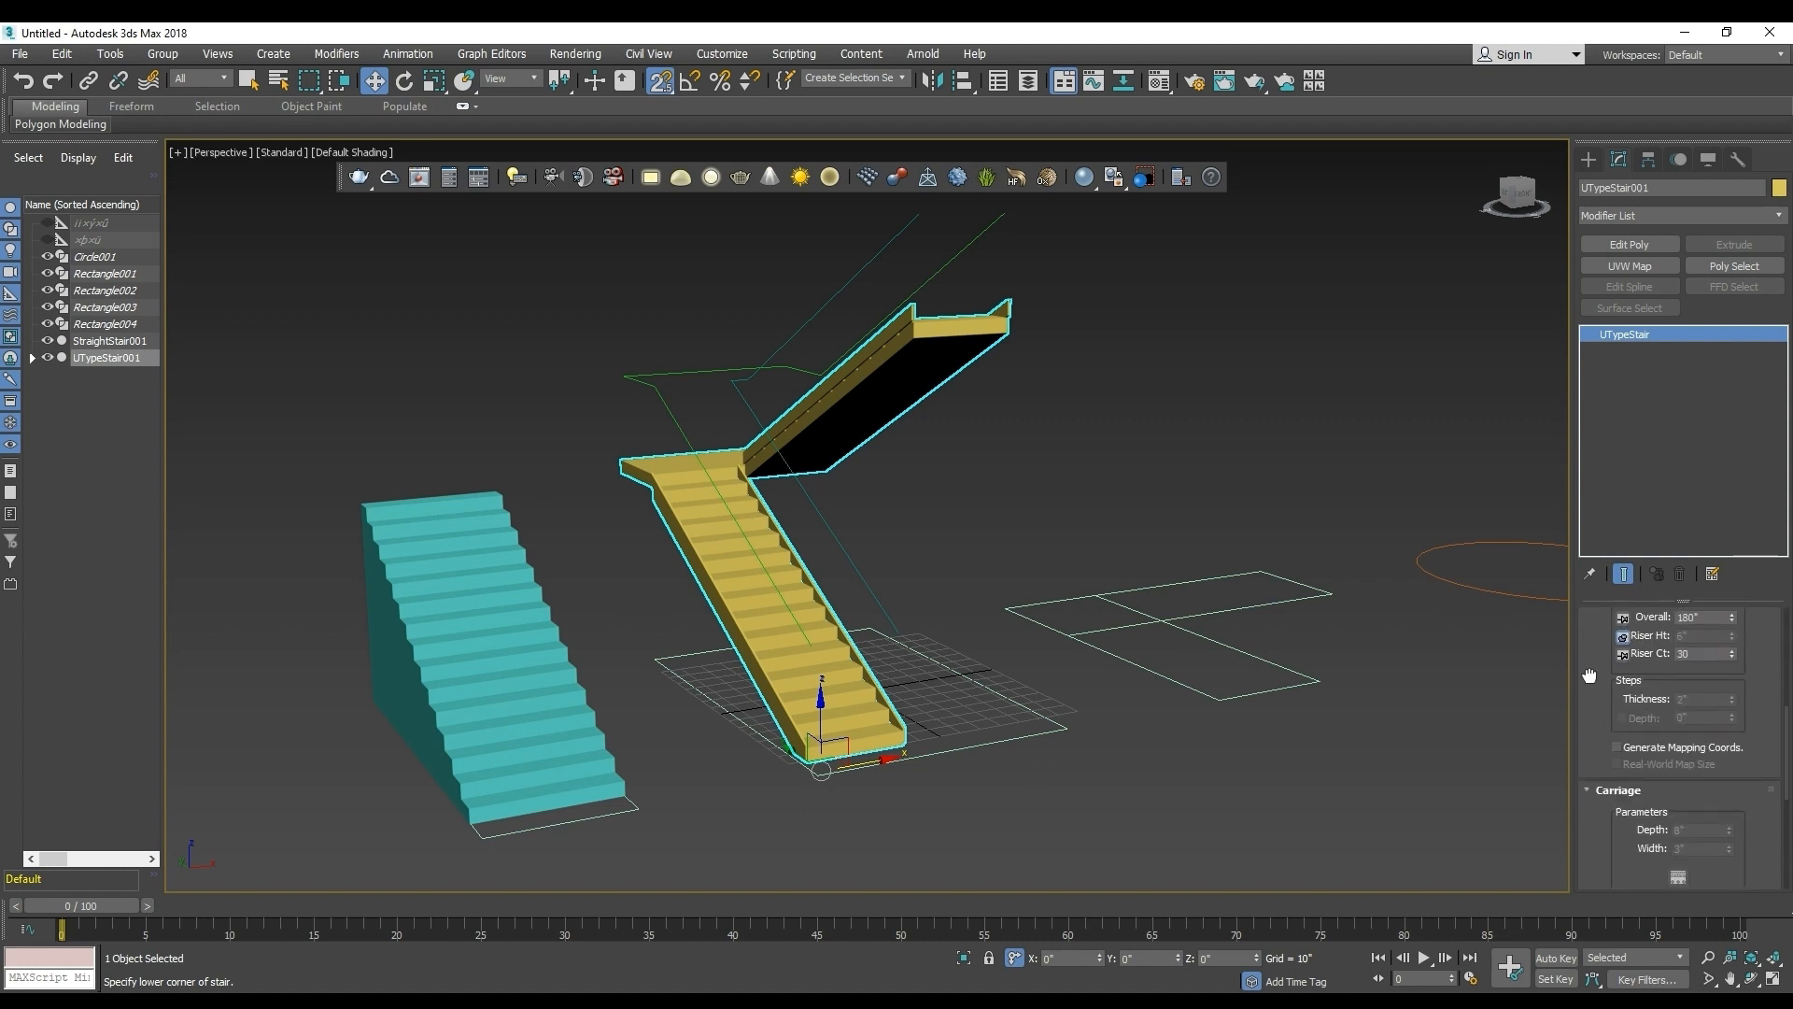
scroll(1603, 836, "down", 3)
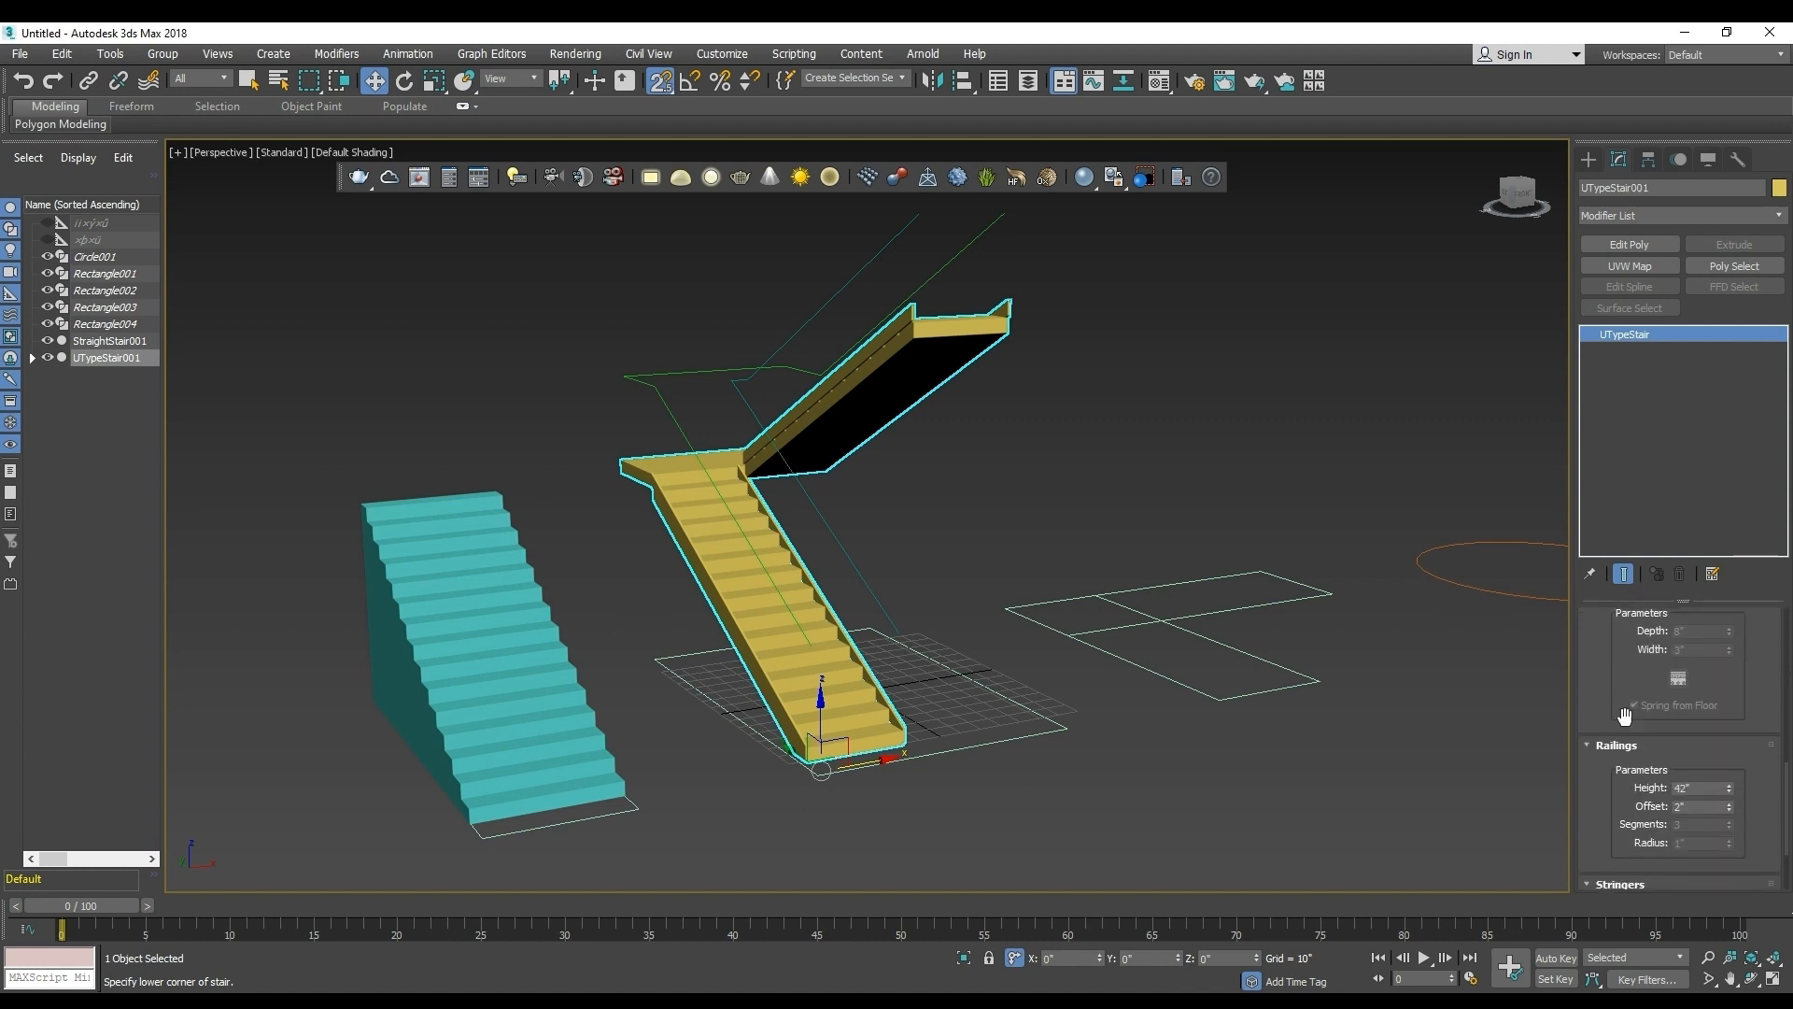
scroll(1597, 803, "down", 2)
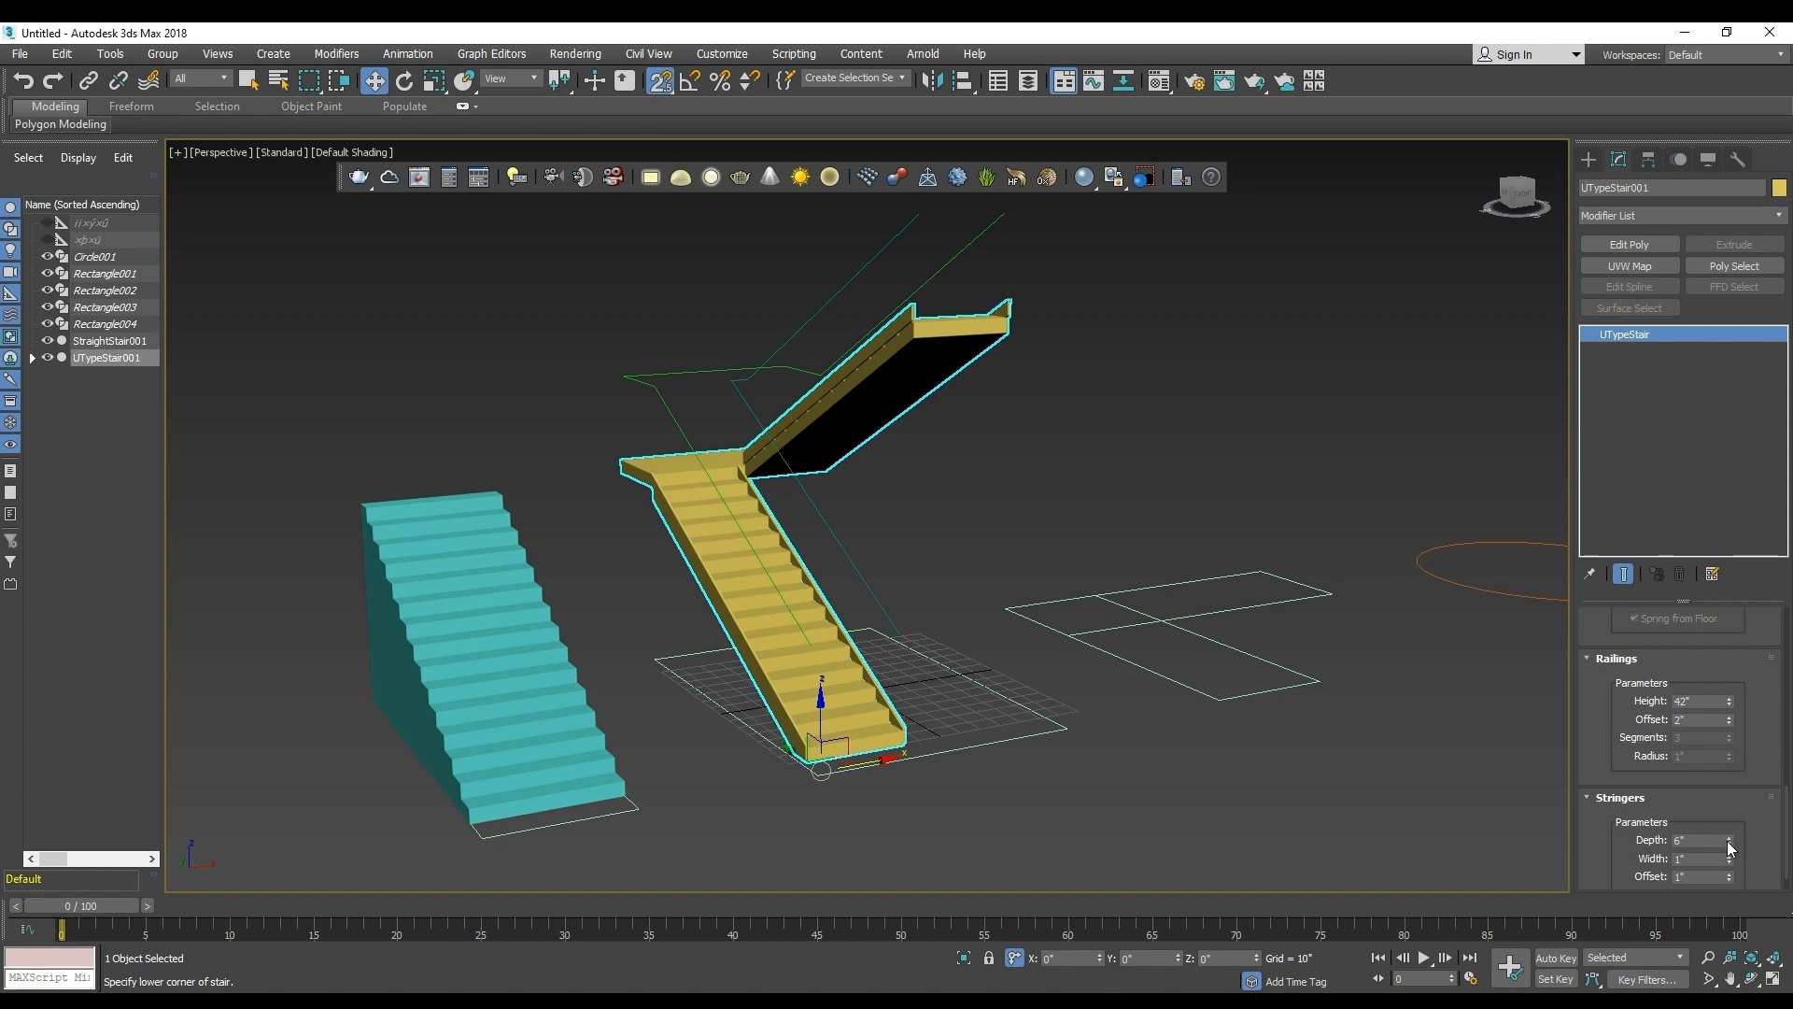
Try a different stringer depth on the U-type stair and undo the change.
left_click_drag(1728, 841, 1739, 636)
key("ctrl+z")
key("ctrl+z")
Readjust the U-type stair's stringer depth and extrude its two rail paths into vertical strips.
left_click_drag(1728, 843, 1624, 89)
left_click_drag(1625, 334, 1641, 85)
left_click_drag(1641, 159, 1610, 781)
scroll(943, 600, "up", 5)
middle_click_drag(943, 601, 1021, 680, "alt")
scroll(805, 642, "down", 3)
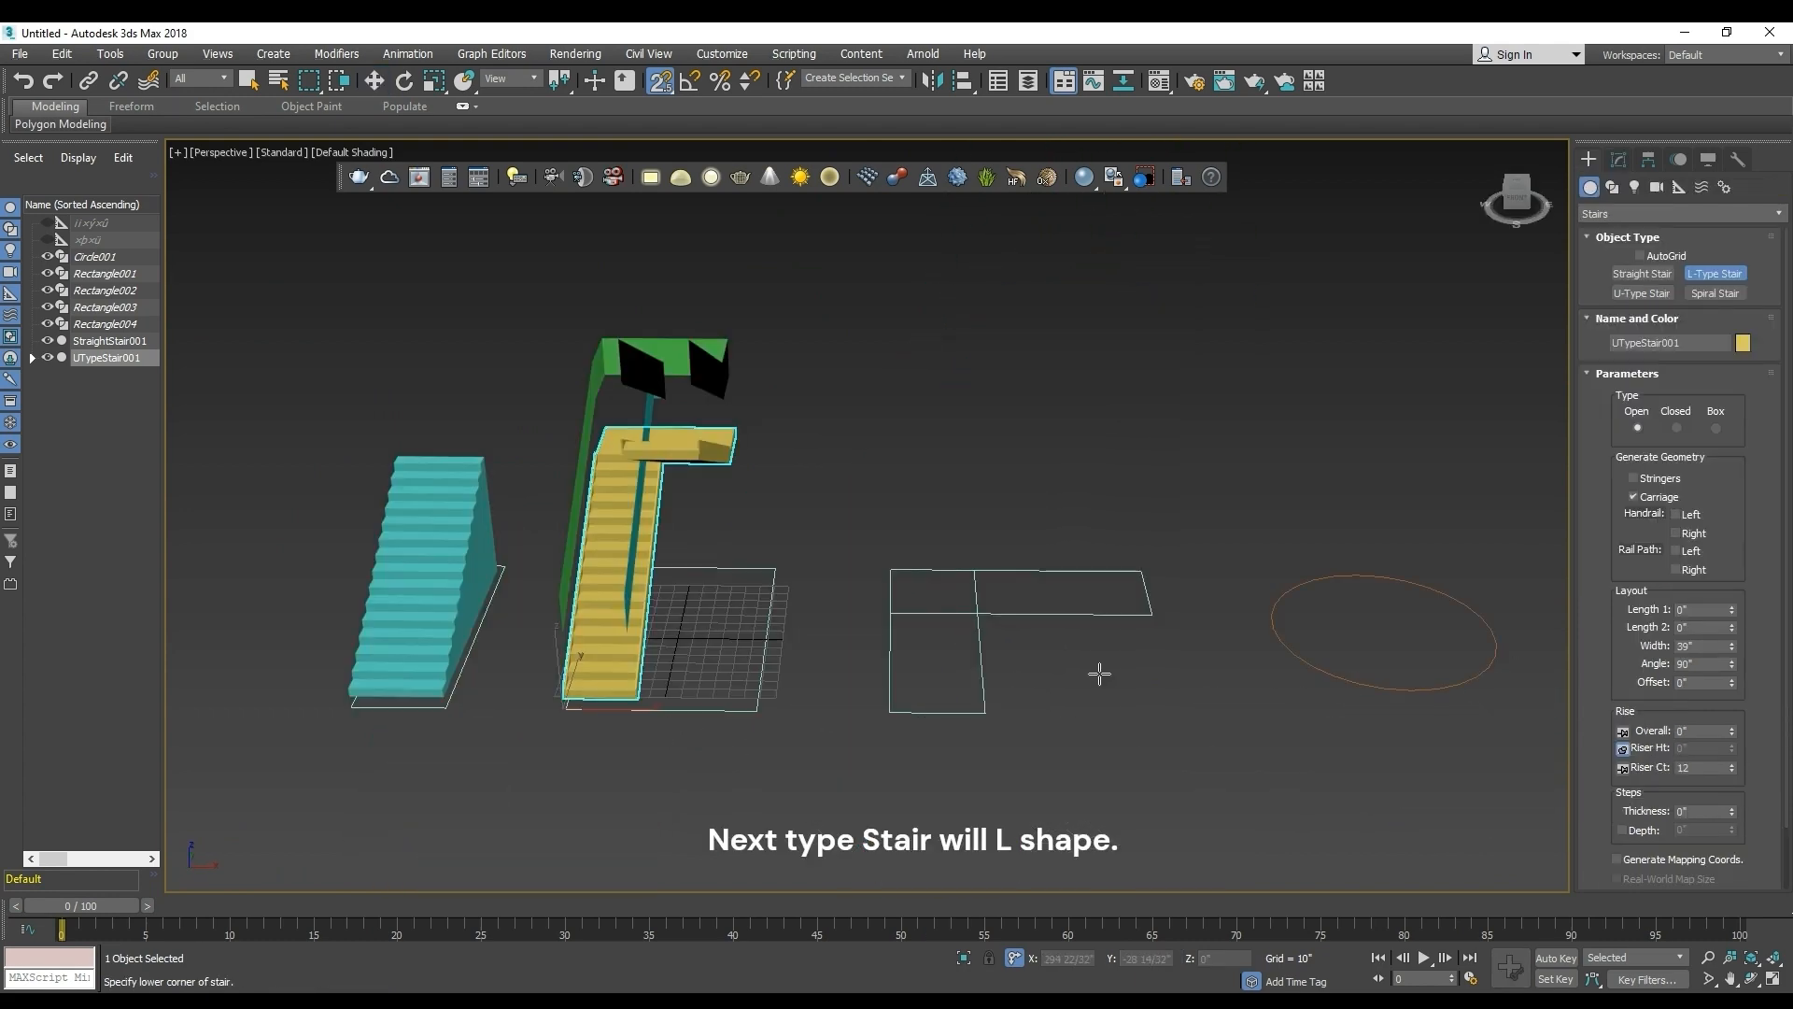
Draw an L-type stair over the L-shaped guide, with lengths of about 140" and 117" and an overall rise of about 170".
left_click_drag(889, 712, 906, 570)
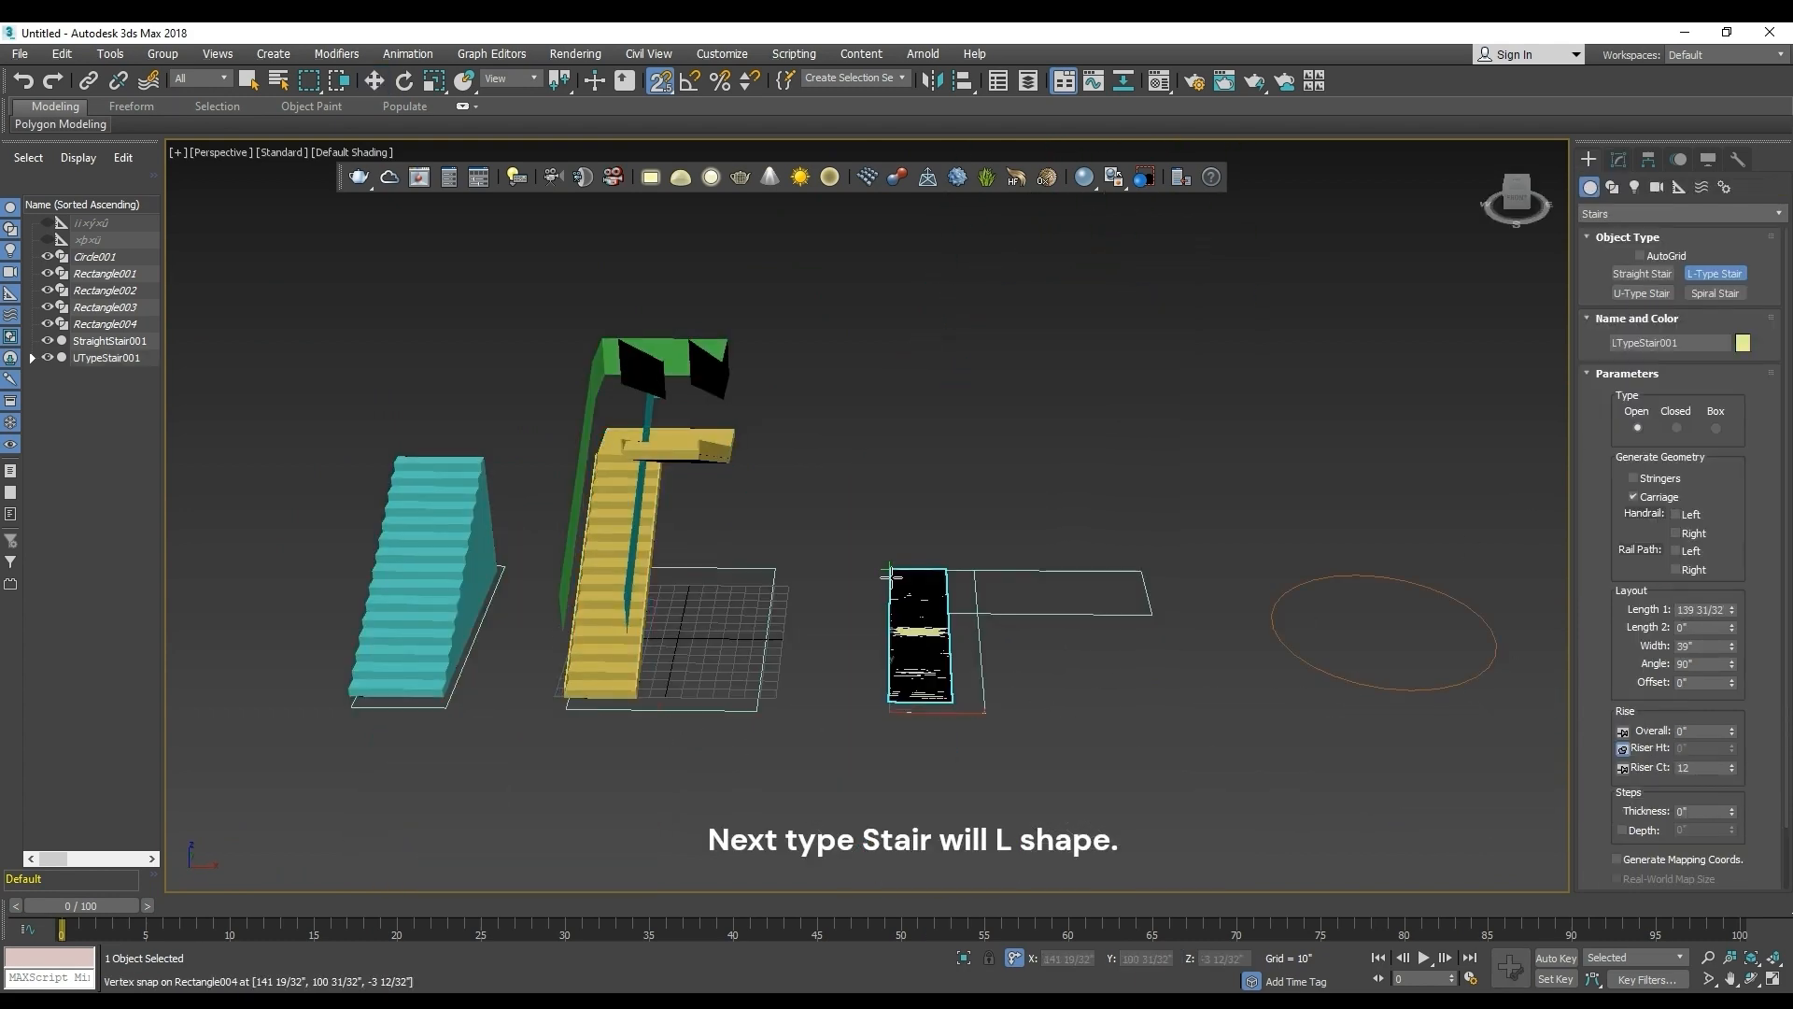
left_click(1150, 566)
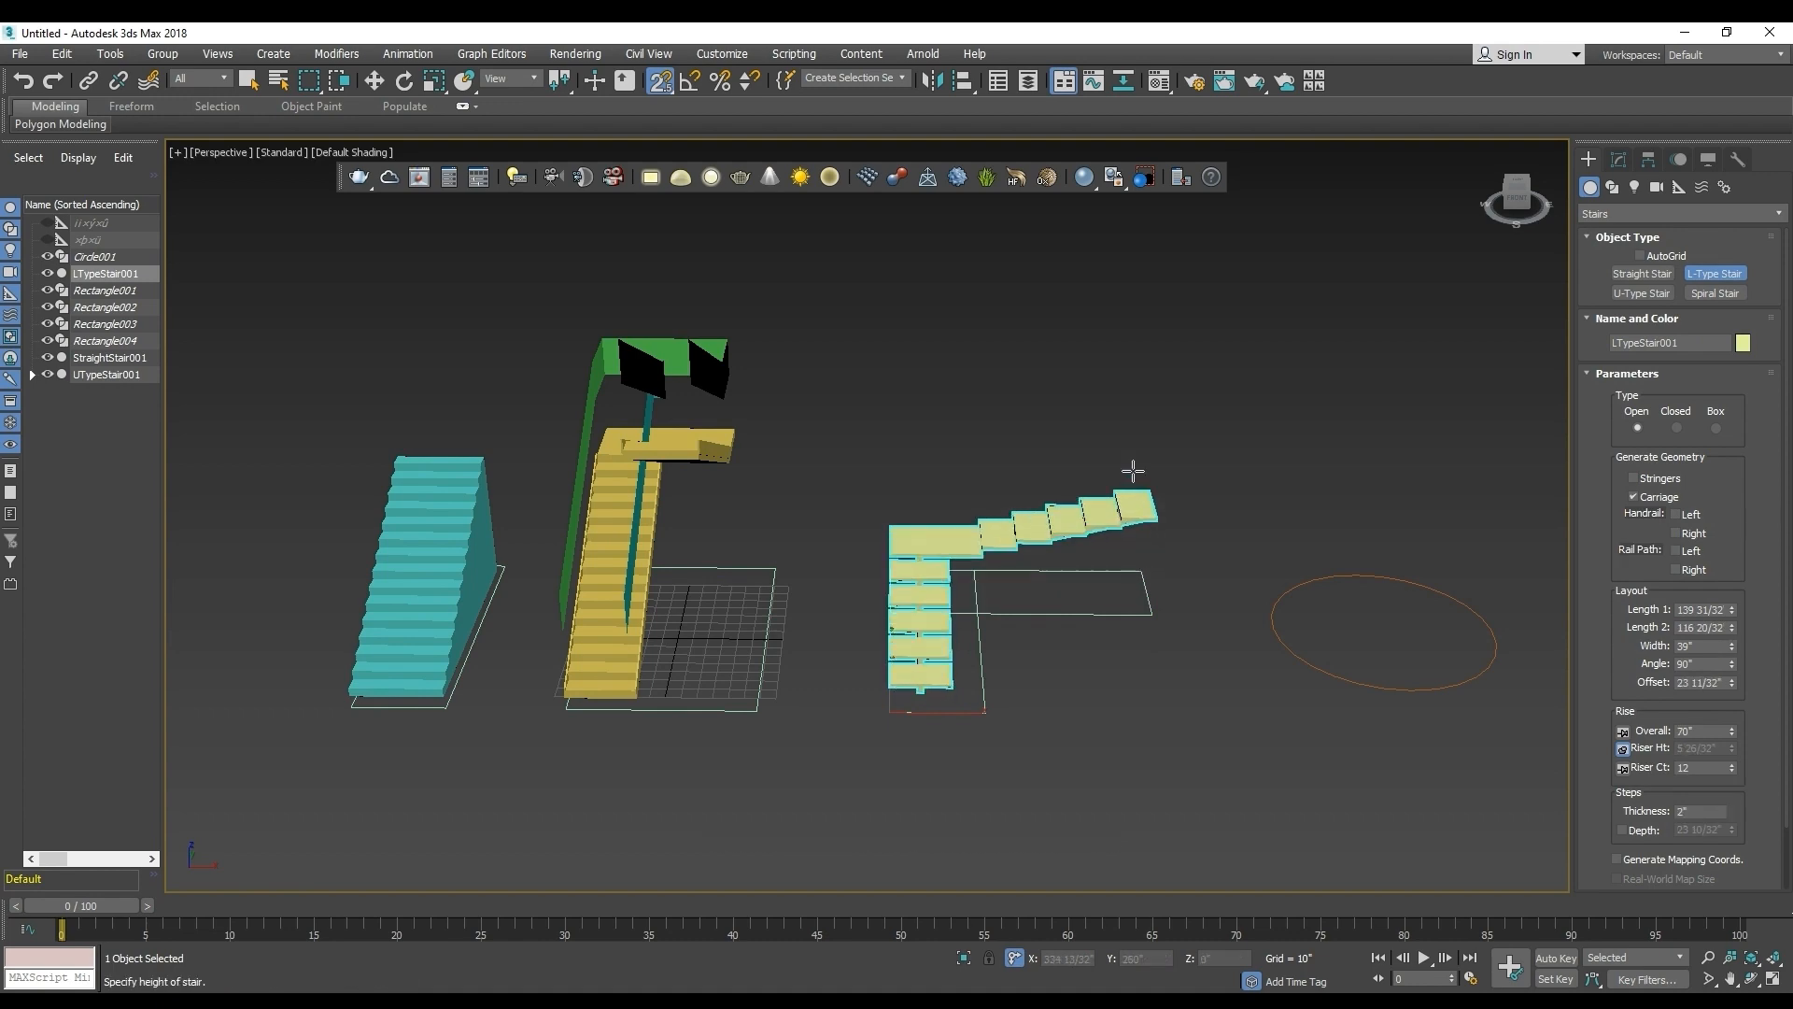
left_click(1109, 325)
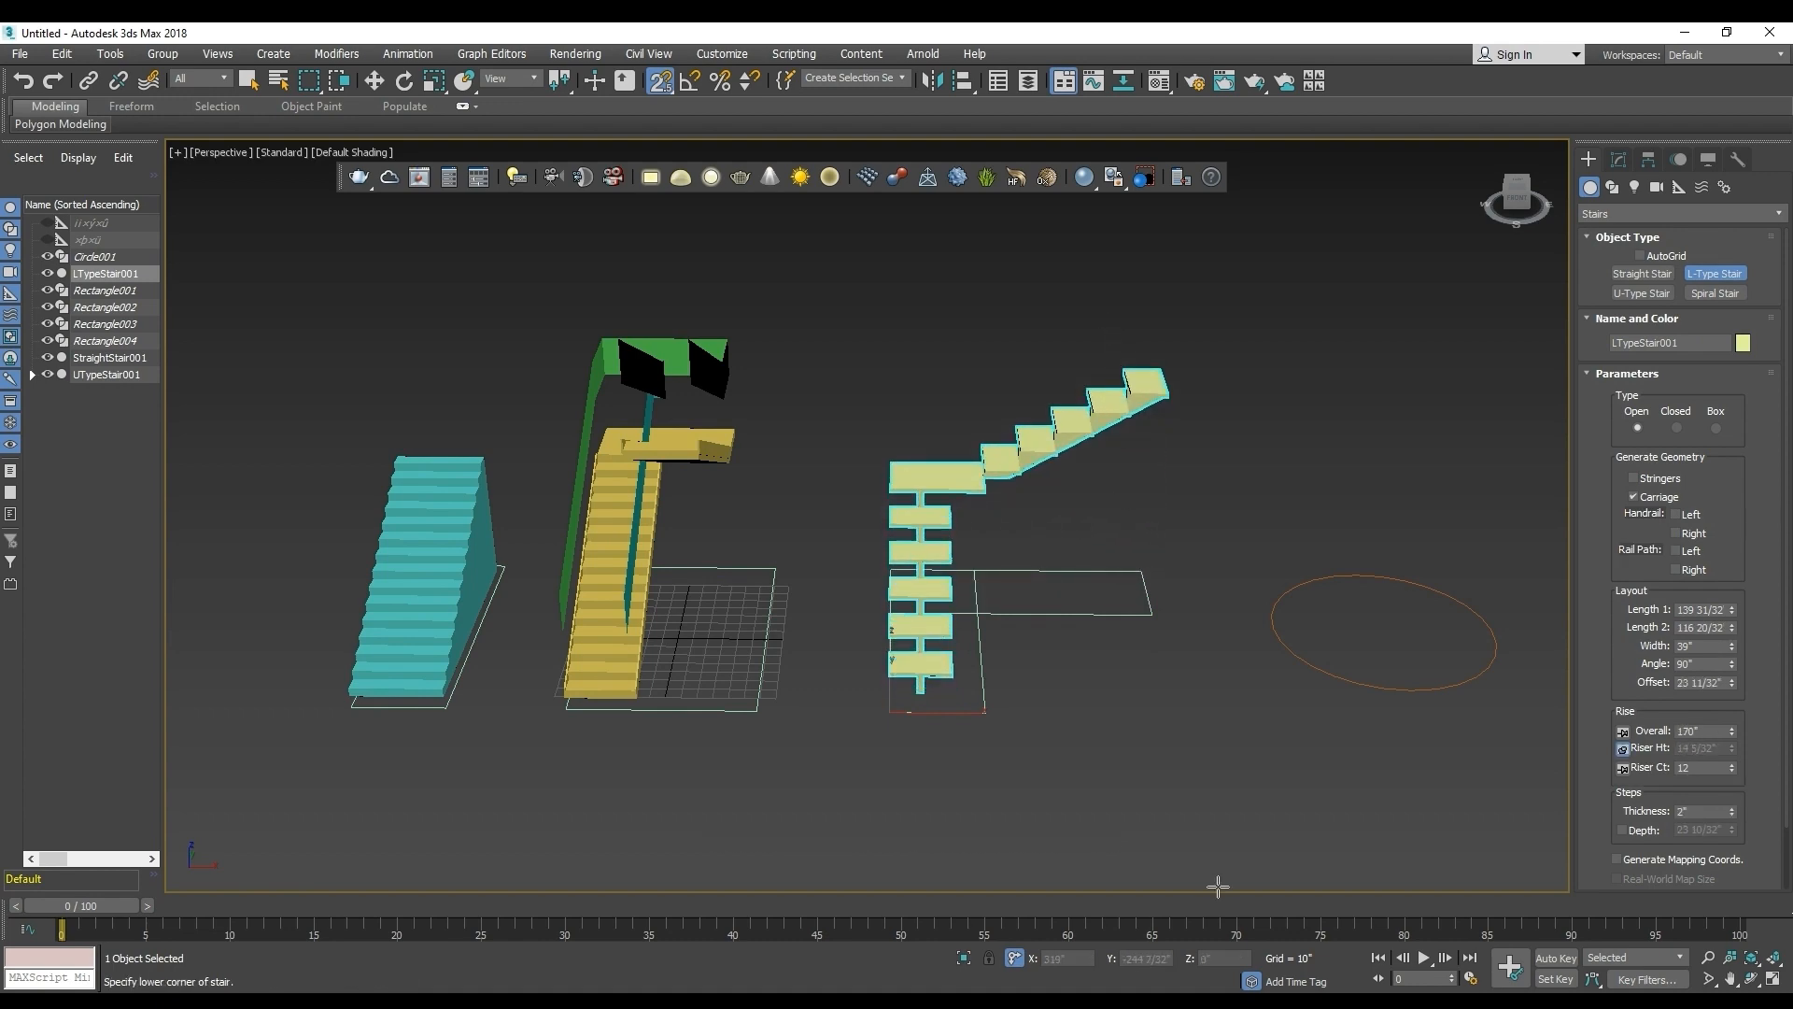
Set the L-type stair's riser count to 16, then lock the count and reduce the riser height to 9 20/32".
middle_click_drag(1086, 557, 998, 615, "alt")
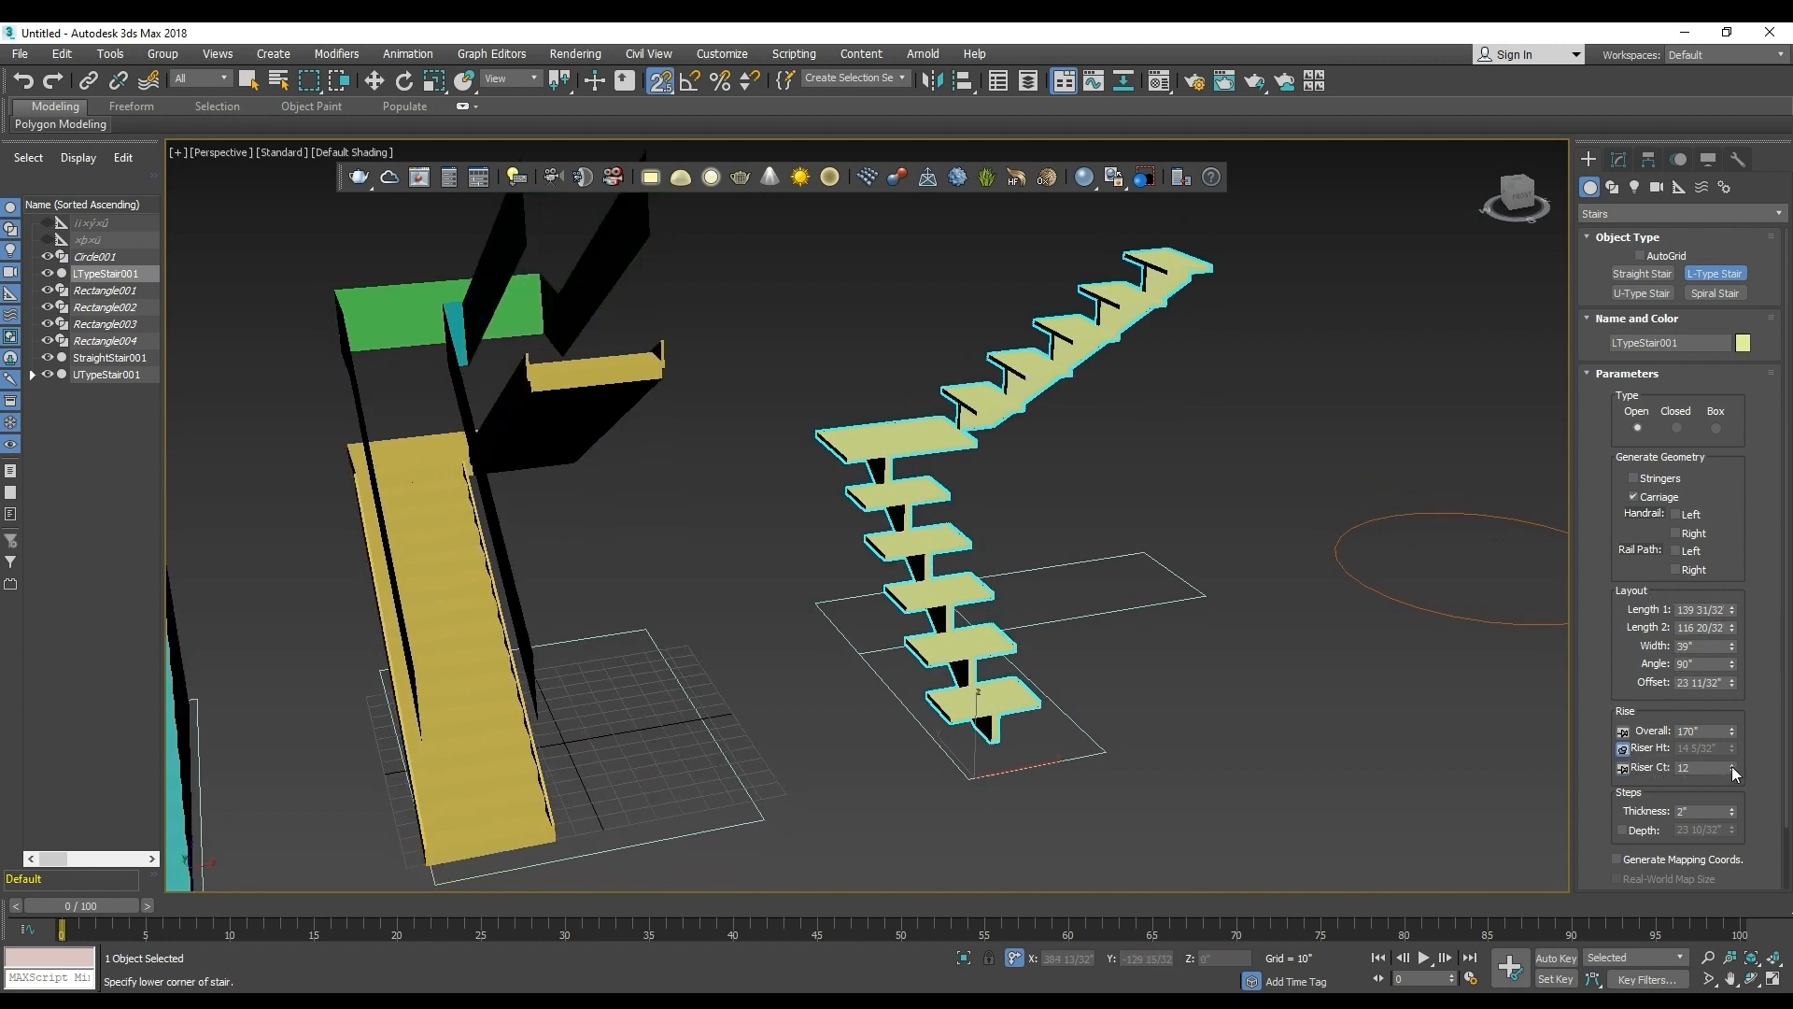
mouse_move(1734, 772)
left_mouse_down()
mouse_move(1735, 752)
mouse_move(1734, 768)
left_mouse_up()
middle_click_drag(1233, 717, 1144, 715, "alt")
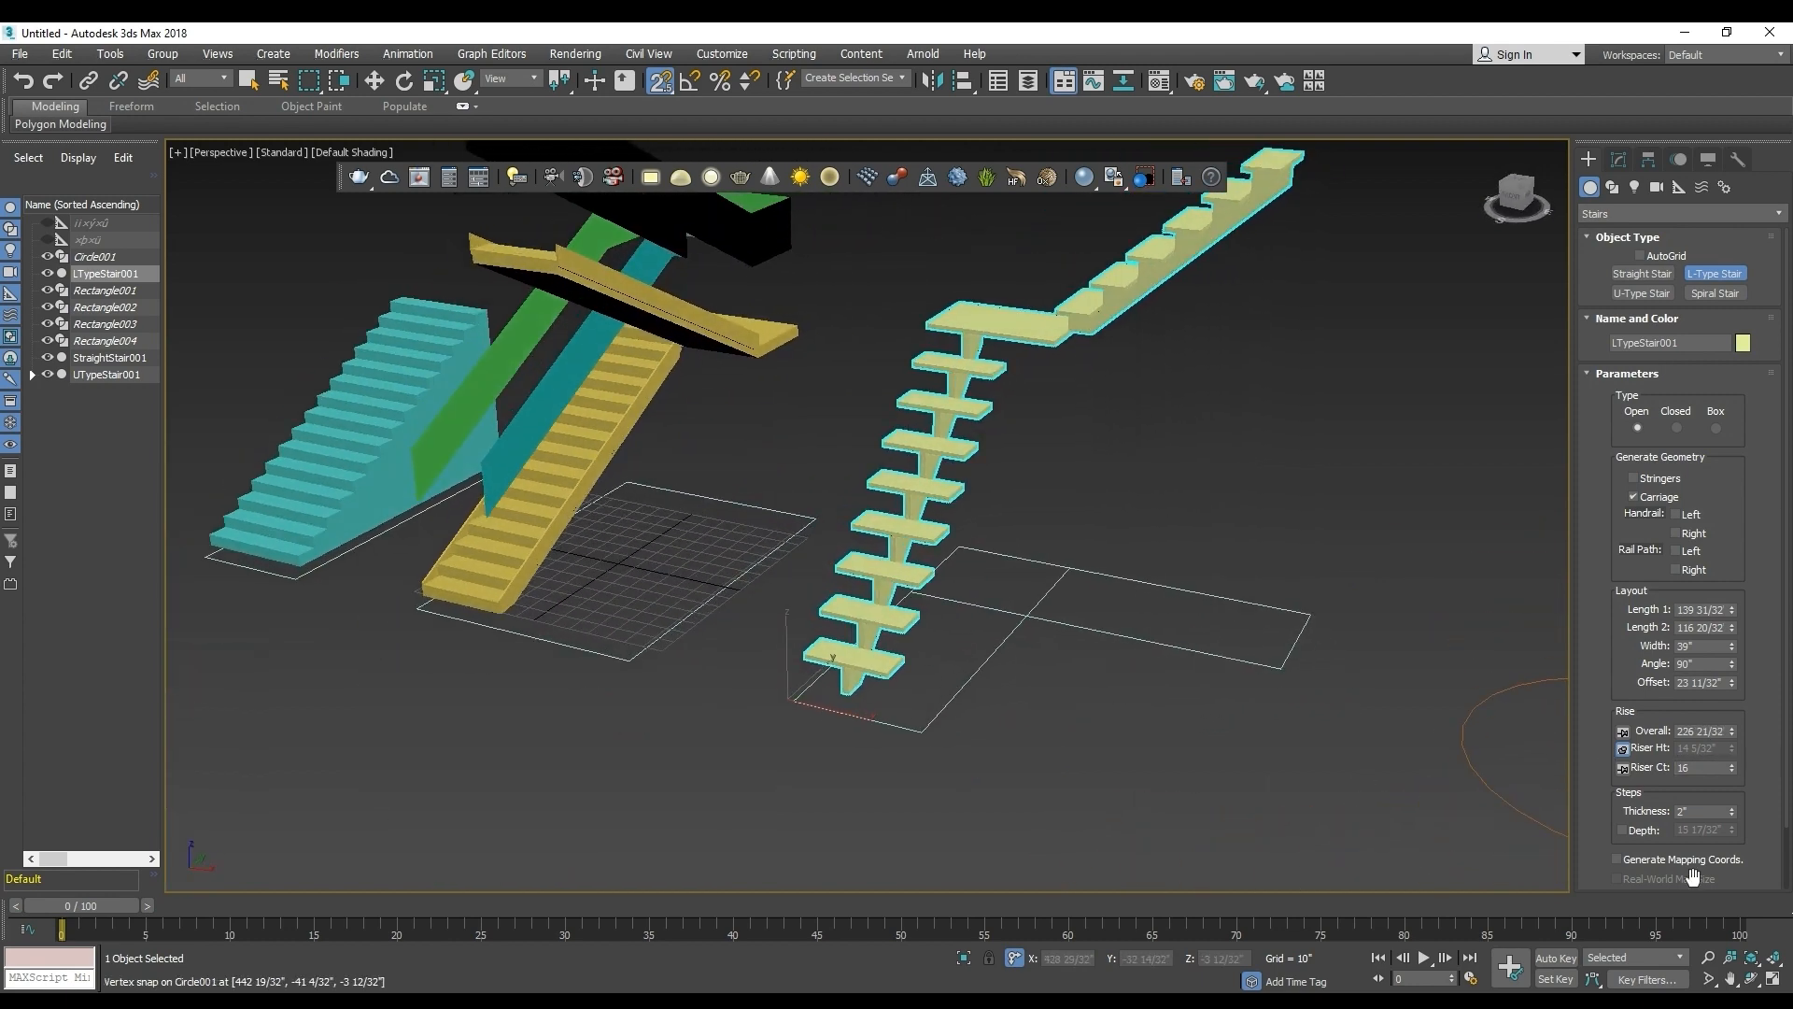
left_click(1623, 767)
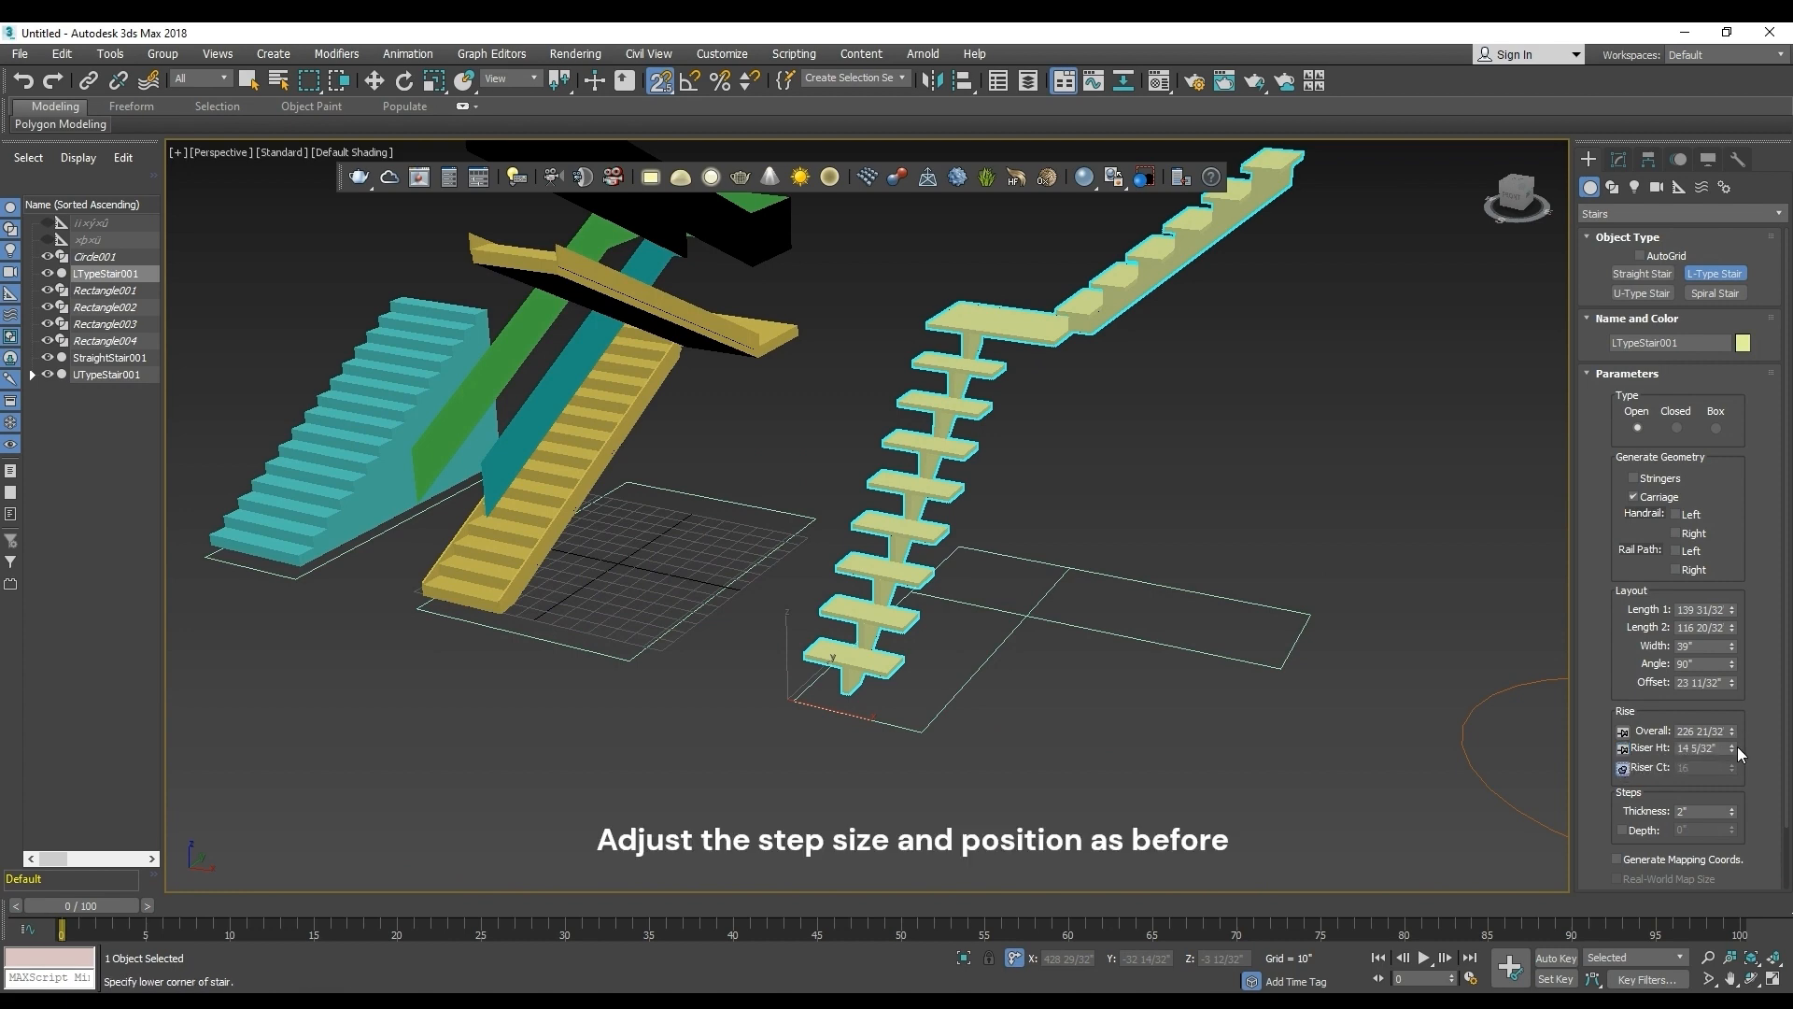
left_click_drag(1728, 748, 1727, 773)
middle_click_drag(1071, 725, 1118, 691, "alt")
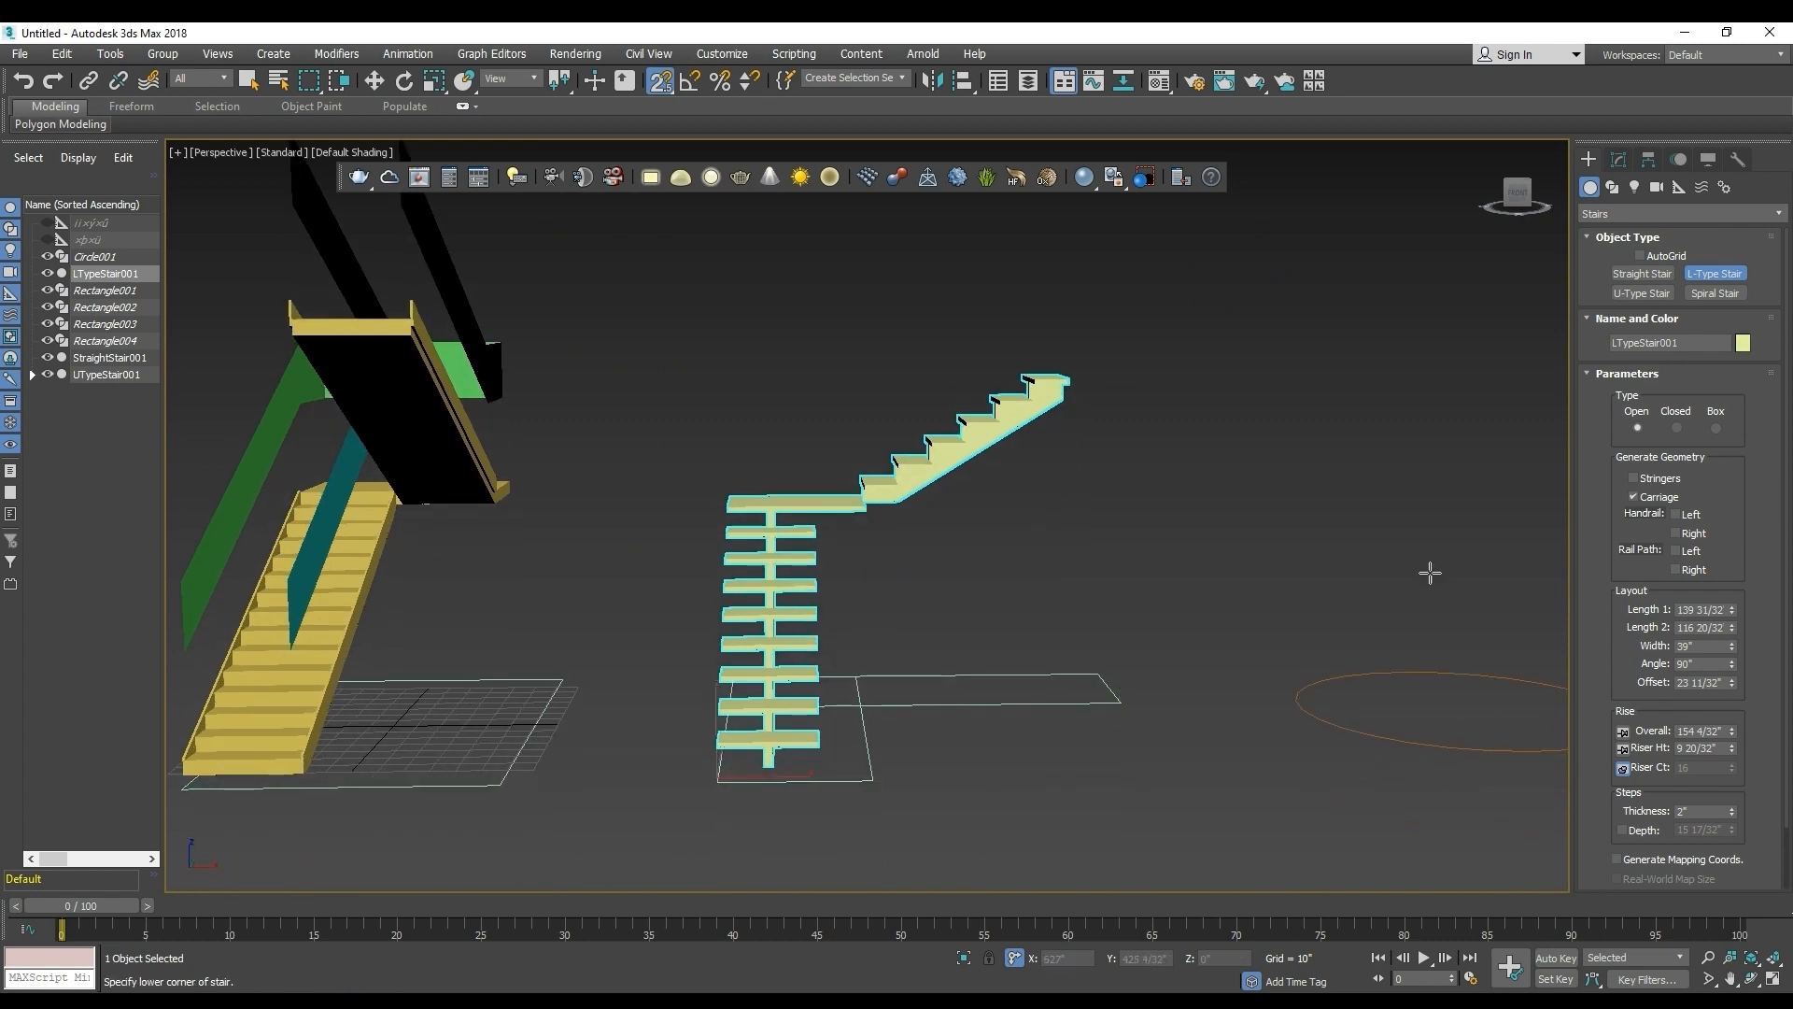
Change the L-type stair's type to Closed, try Box, and return to Closed.
left_click(1675, 427)
middle_click_drag(1111, 691, 1345, 592, "alt")
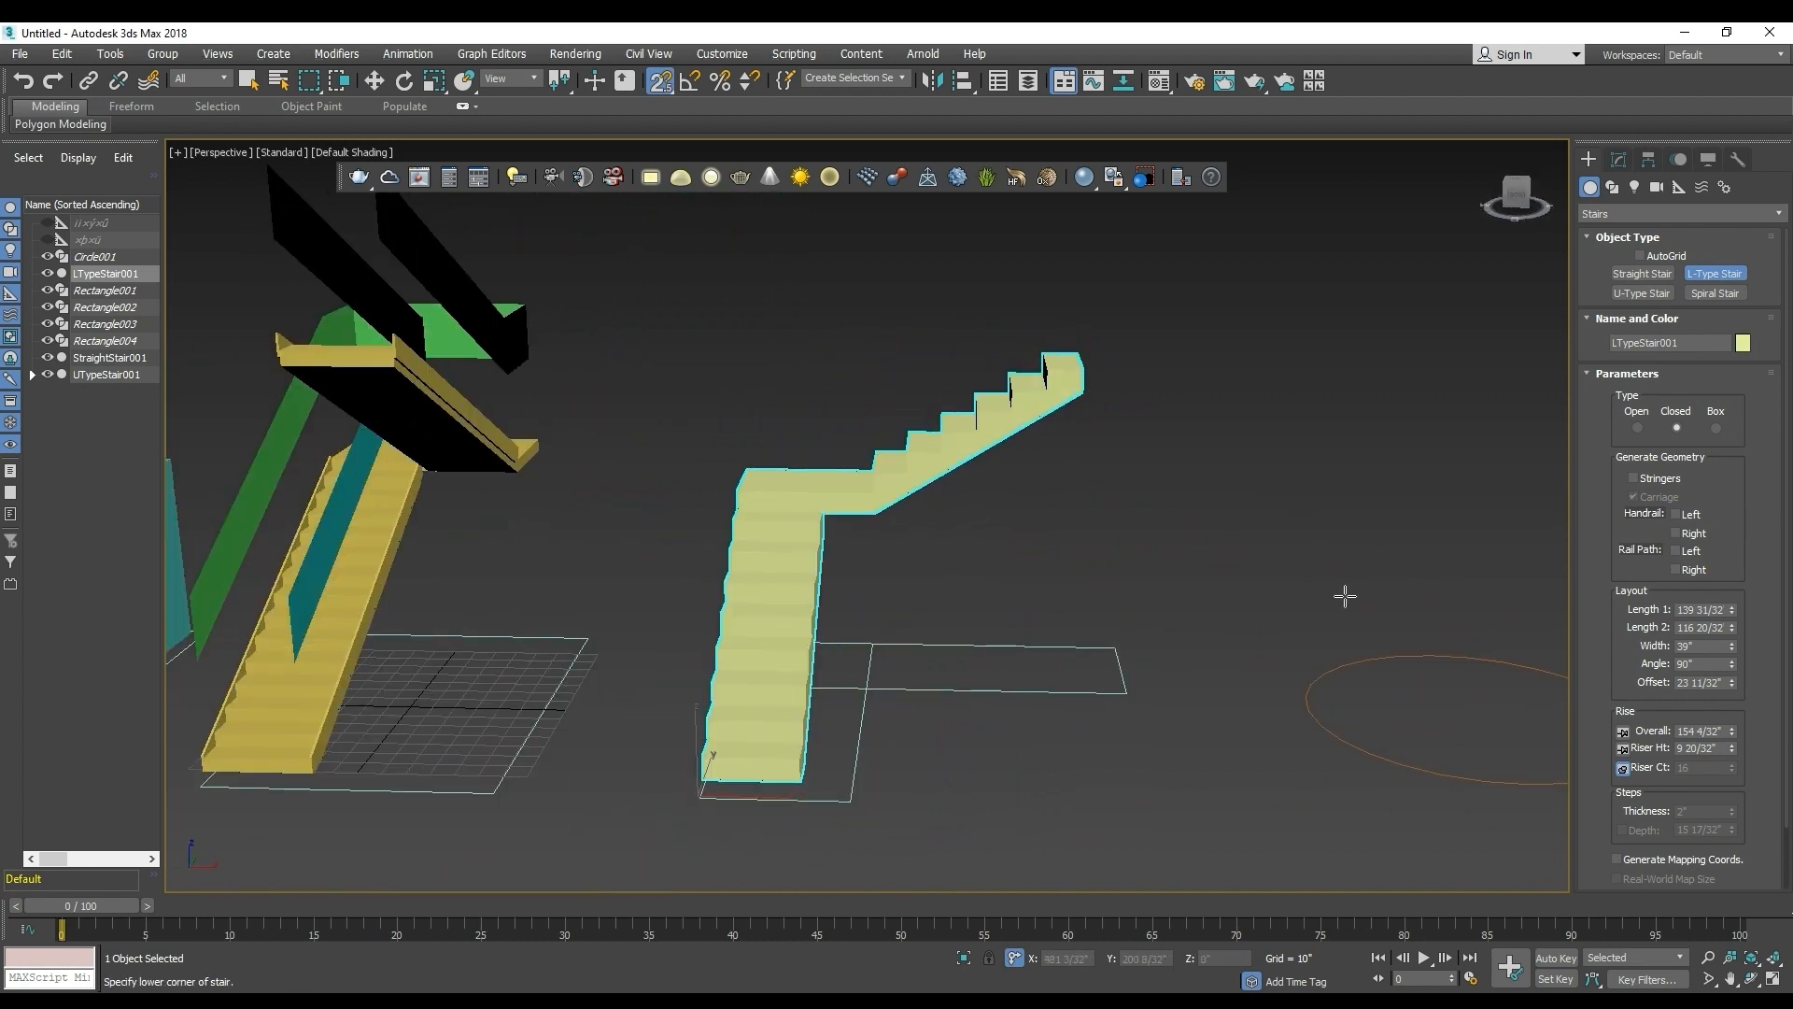
left_click(1716, 429)
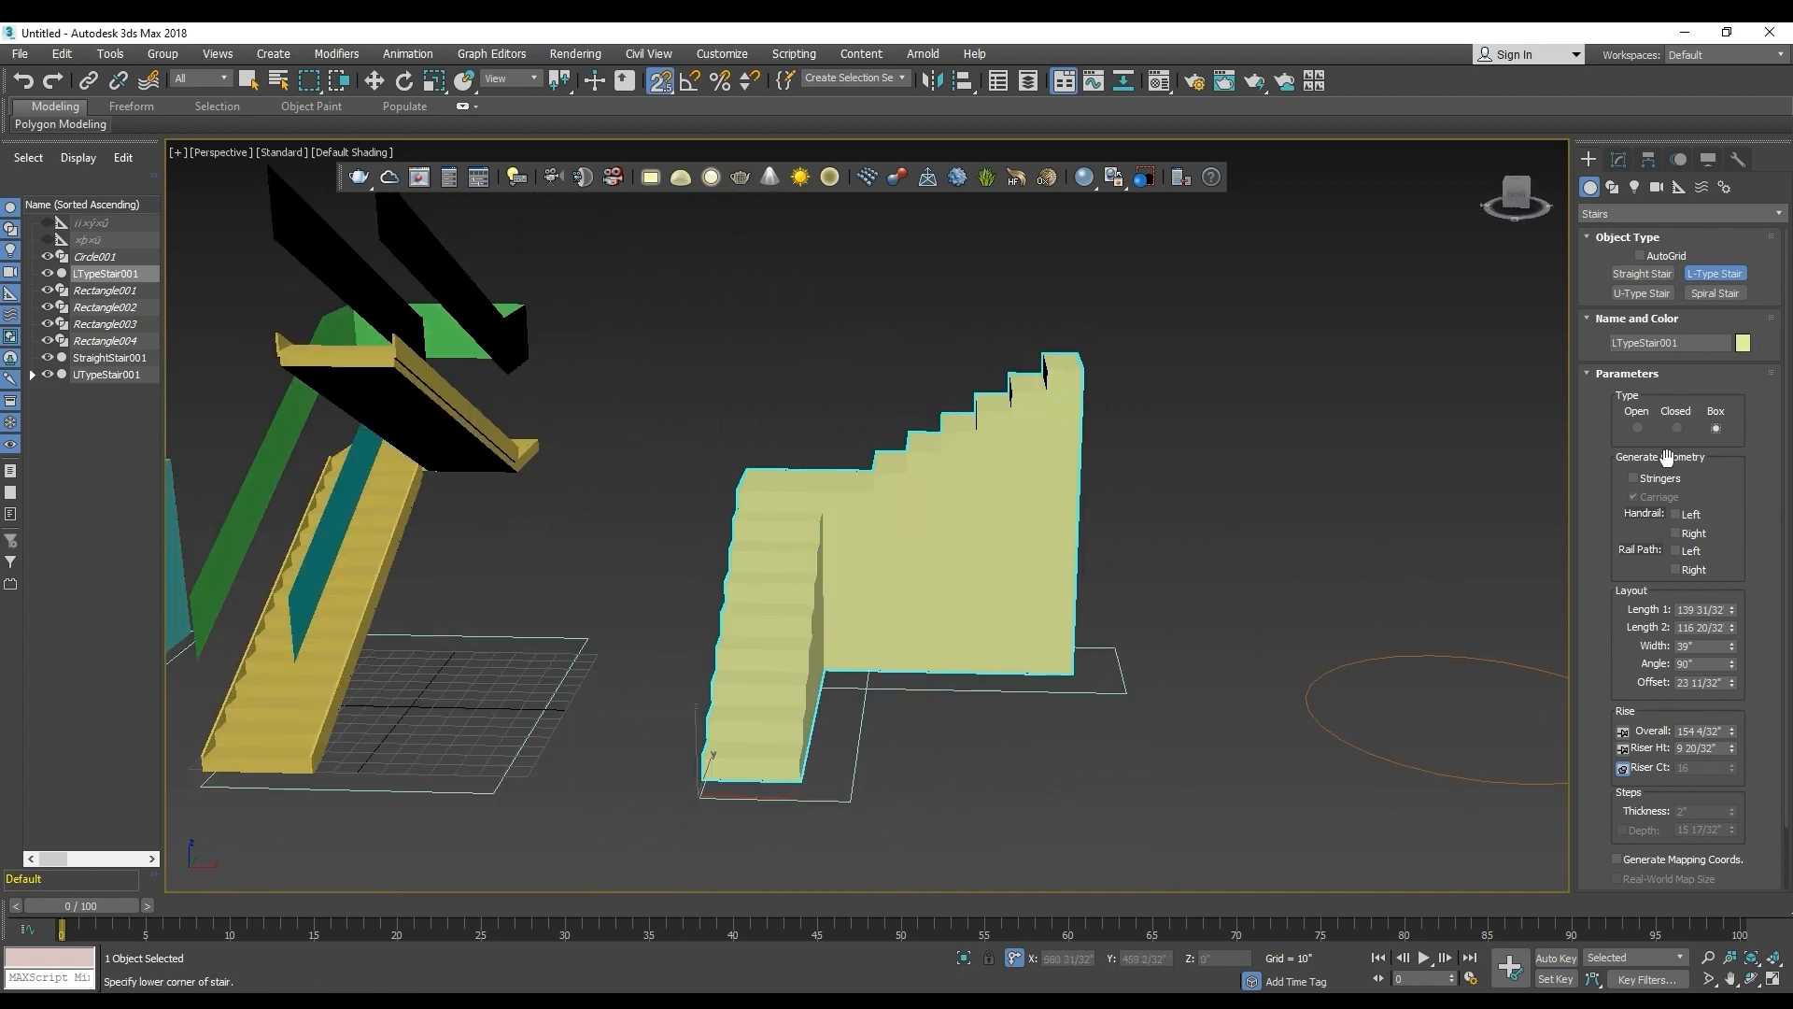
left_click(1676, 429)
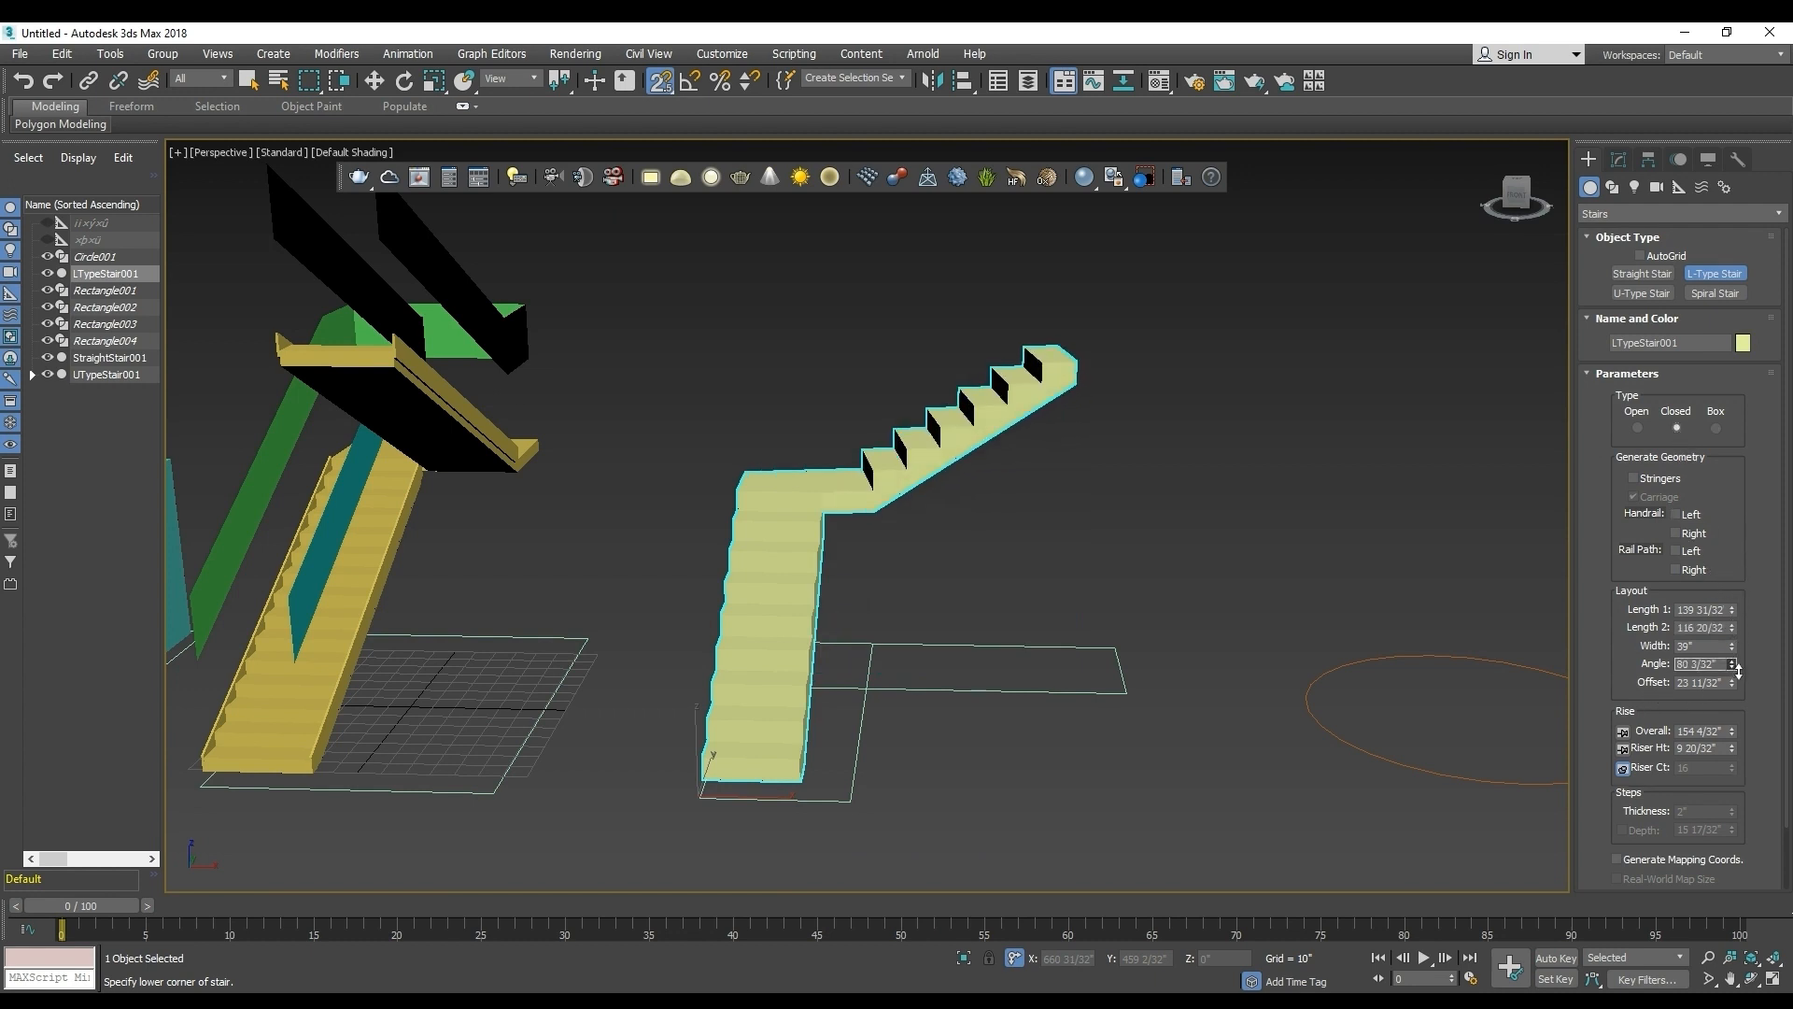
Vary the L-type stair's angle down to about -1 26/32, up to 43 30/32, and back to 90.
left_click_drag(1731, 663, 1693, 747)
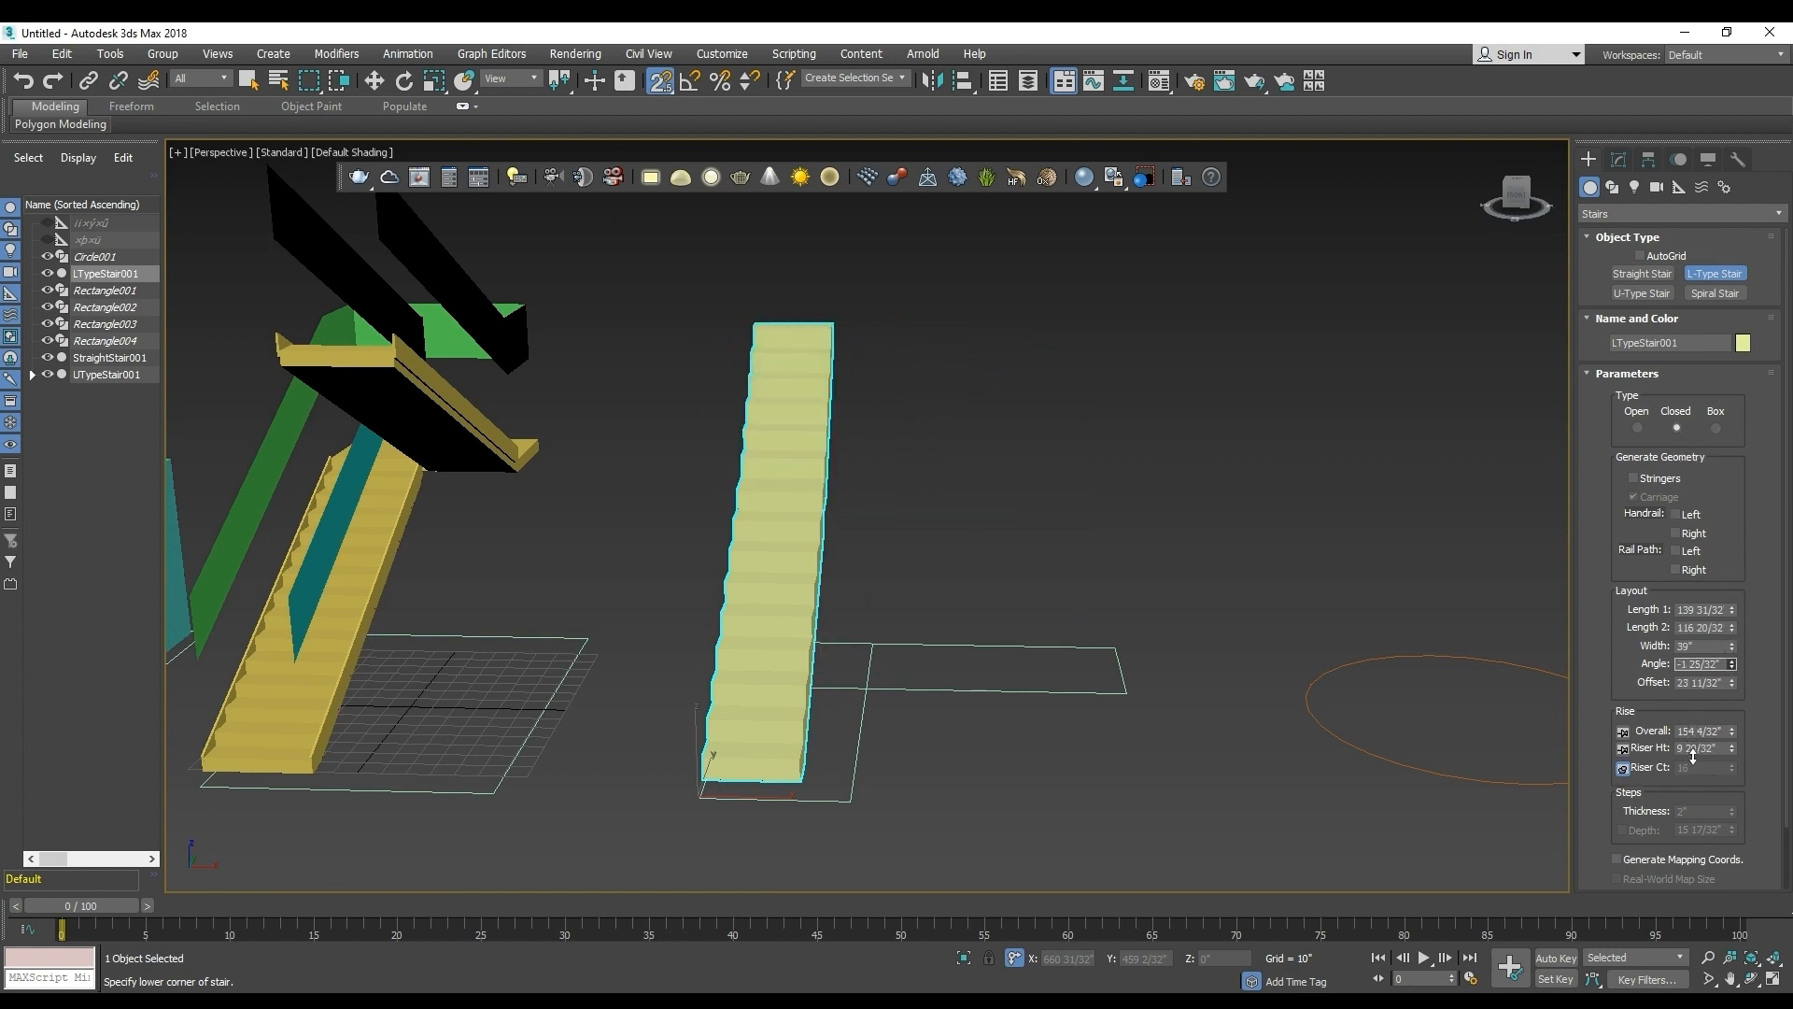
middle_click_drag(1038, 665, 1116, 648, "alt")
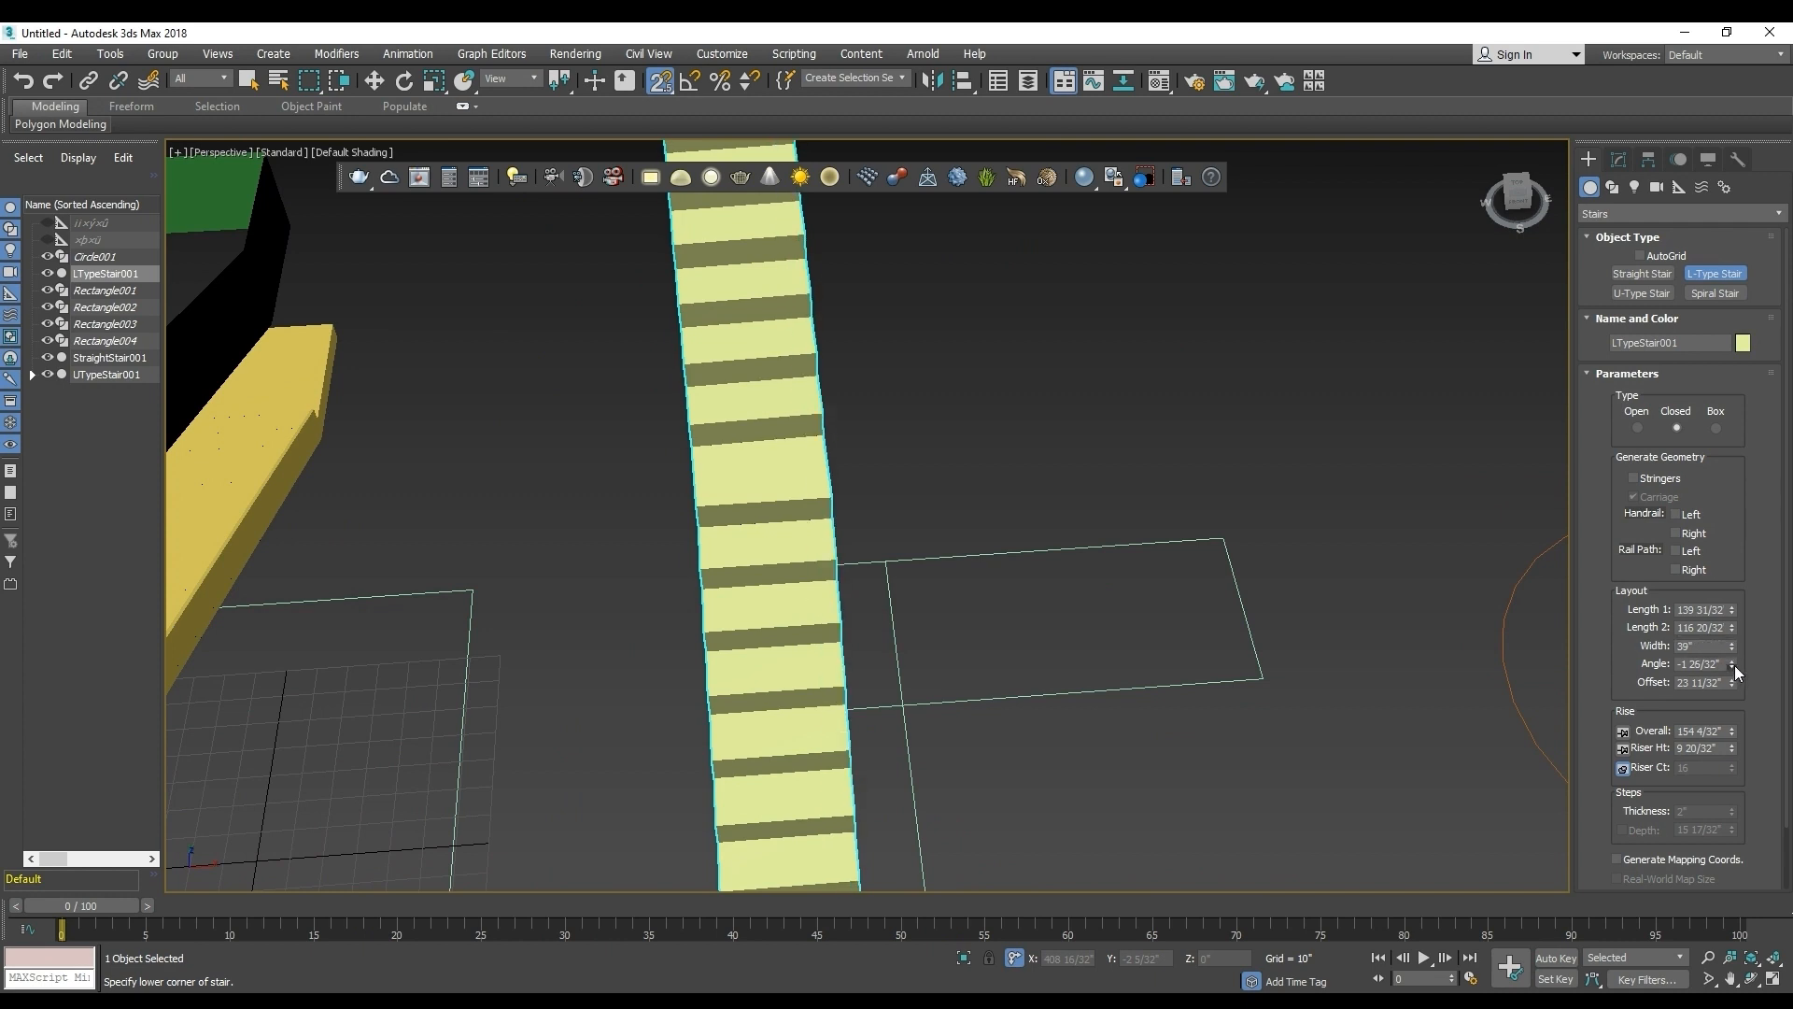
left_click_drag(1734, 665, 1734, 607)
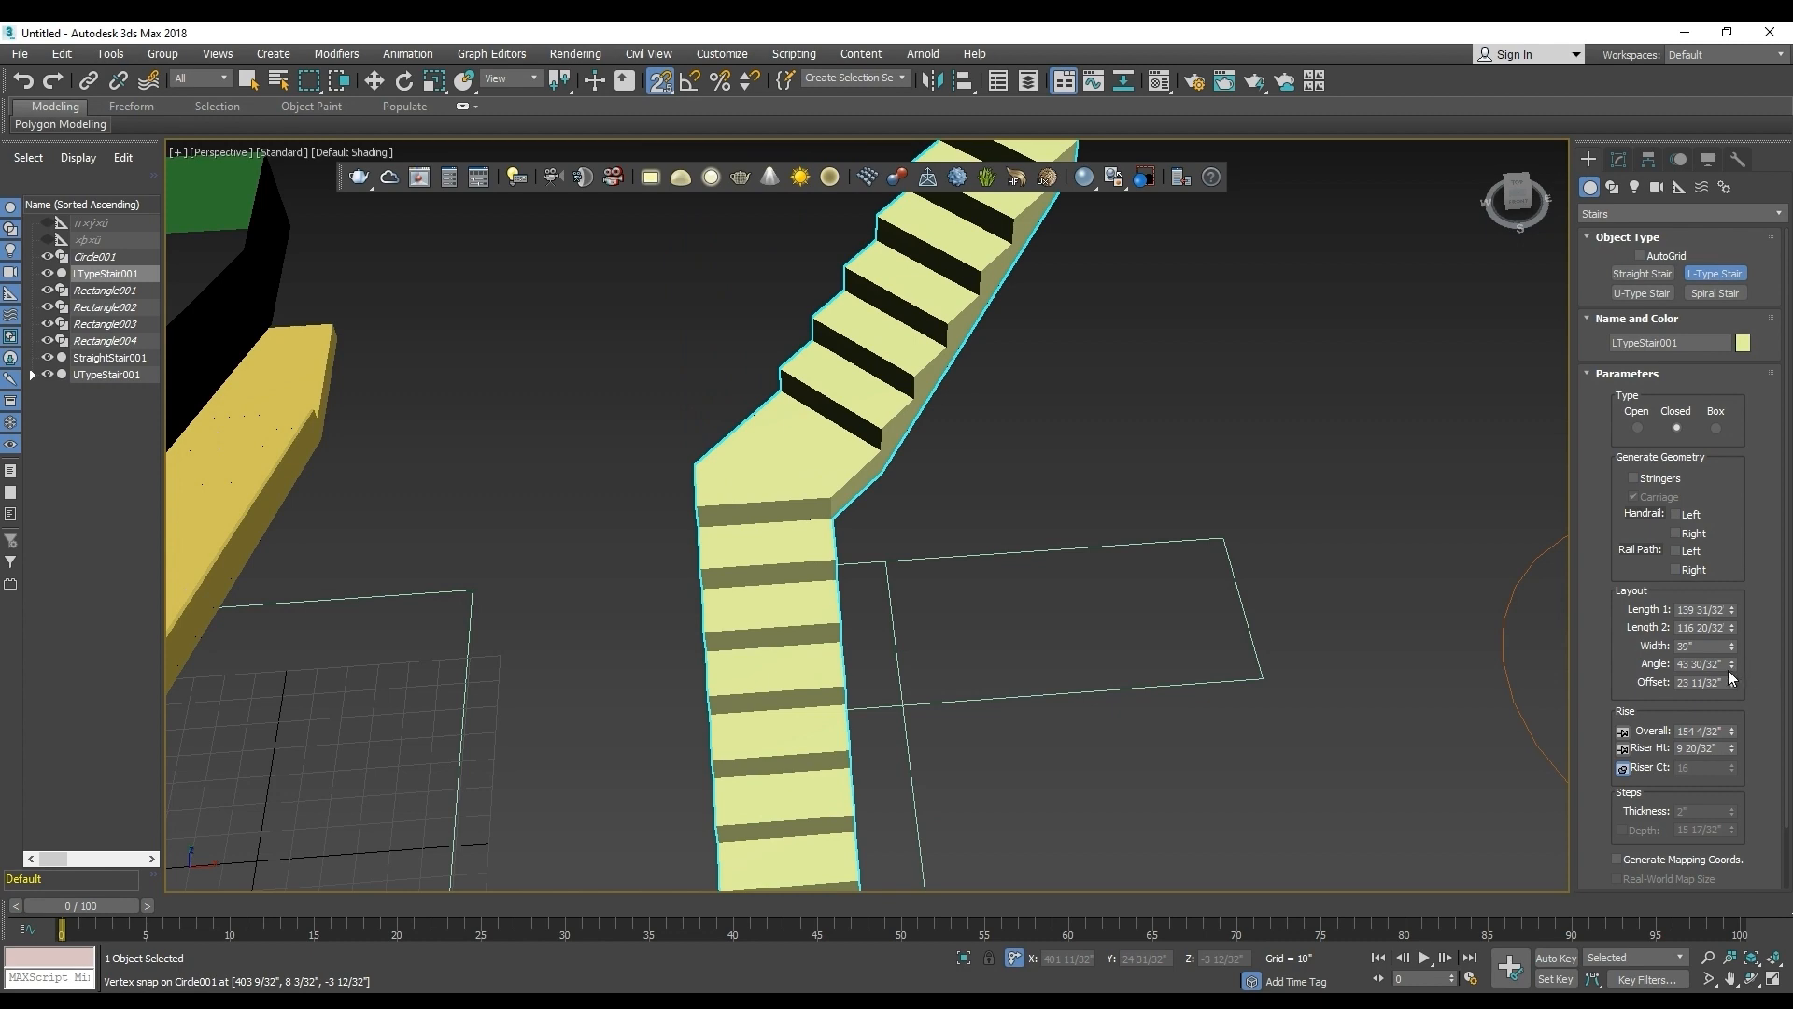
left_click_drag(1731, 659, 1731, 624)
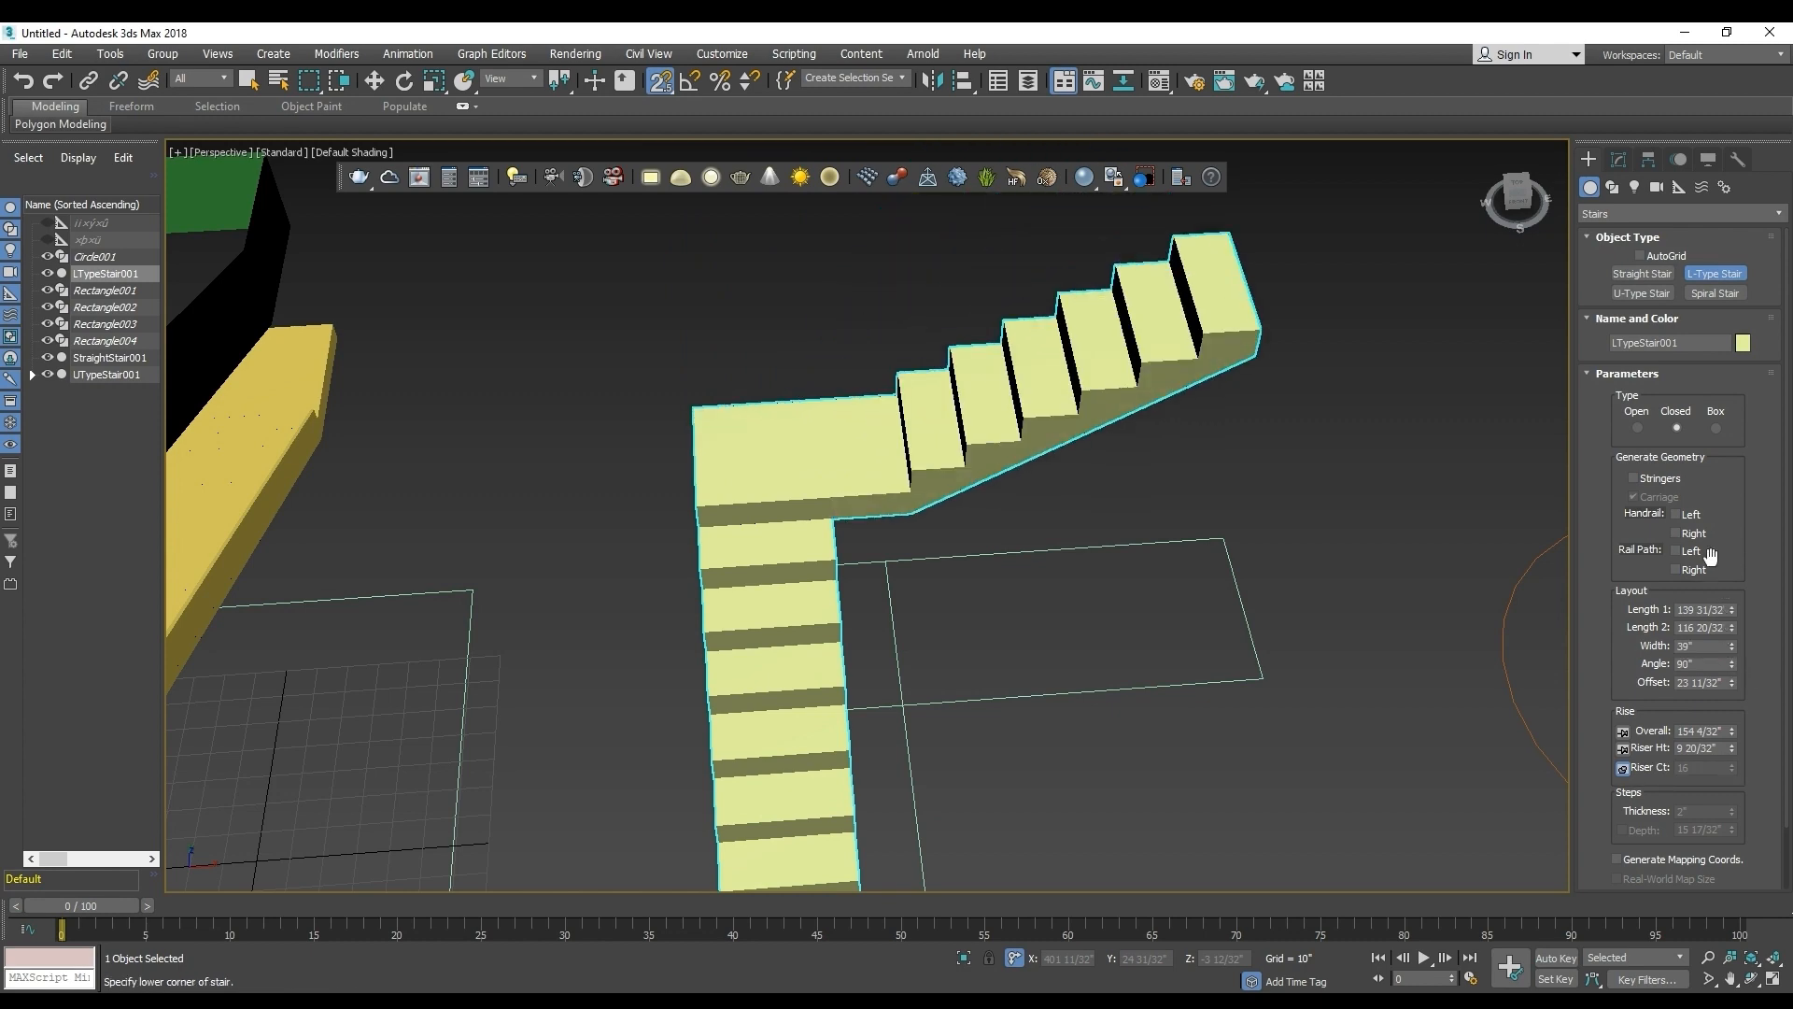
Make the L-type stair Open, with a 1 20/32" offset and a 9 20/32" step thickness.
scroll(1049, 605, "down", 5)
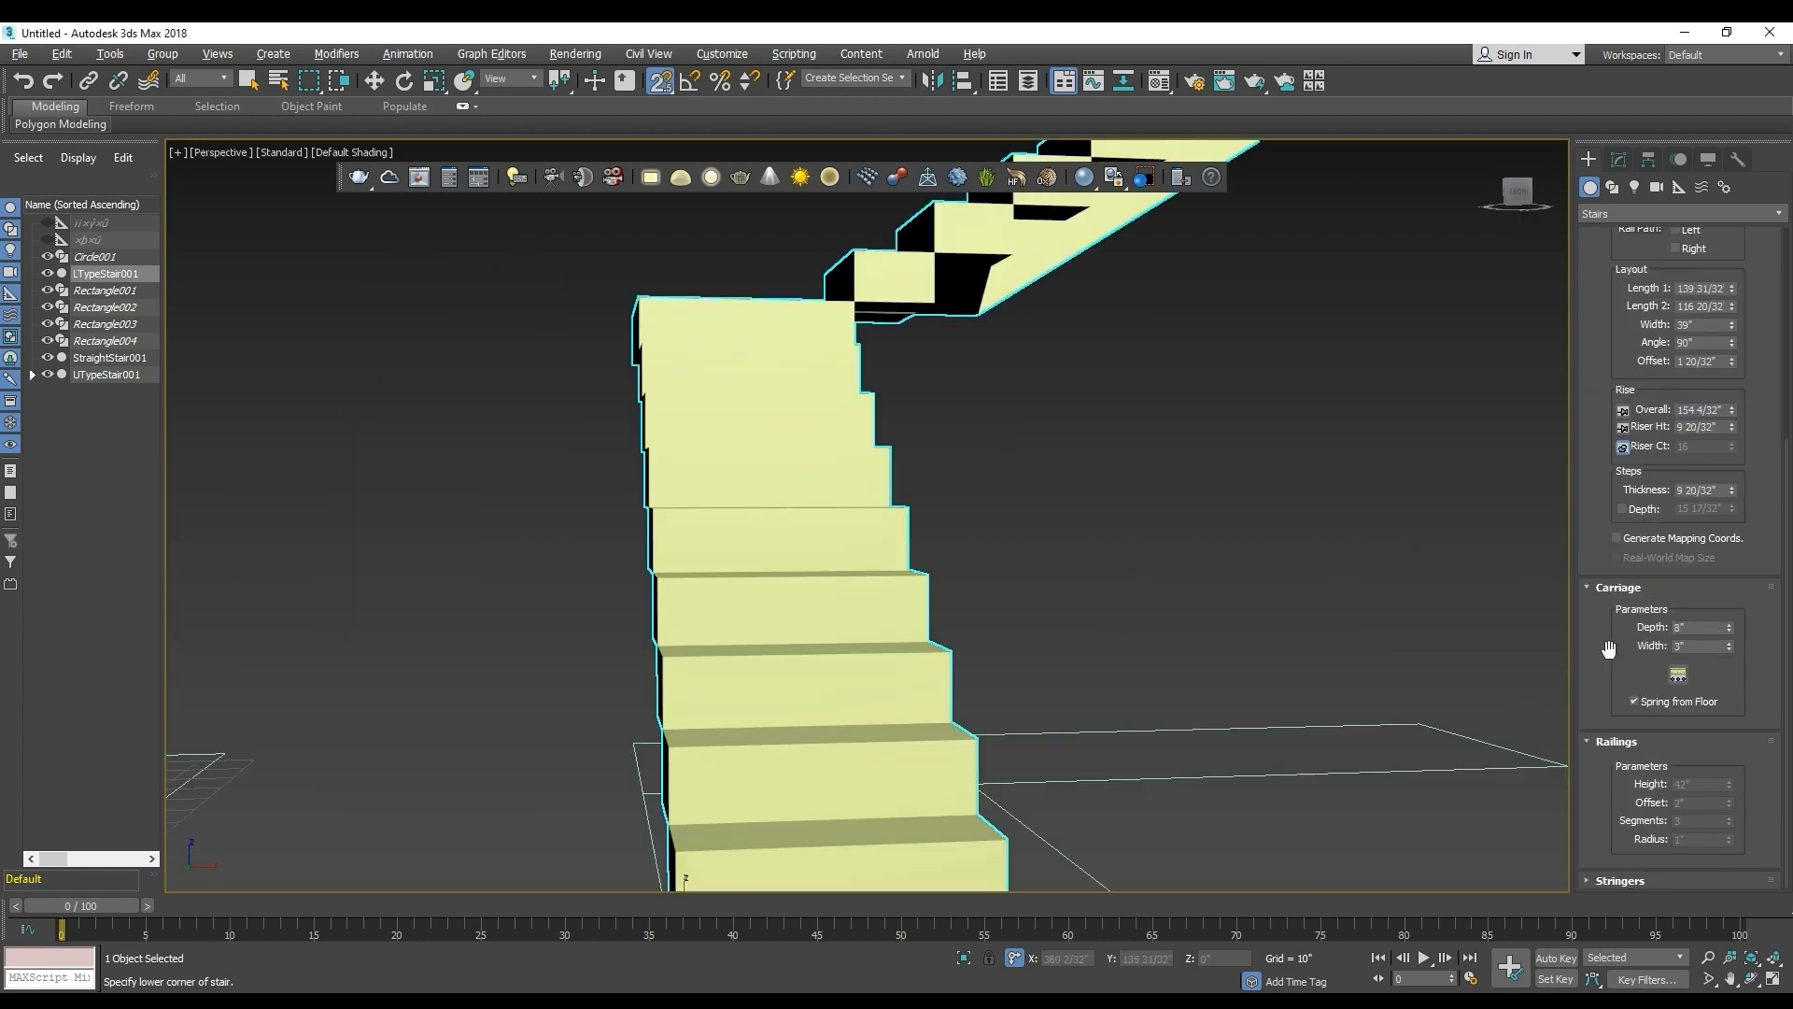
left_click_drag(1585, 467, 1601, 828)
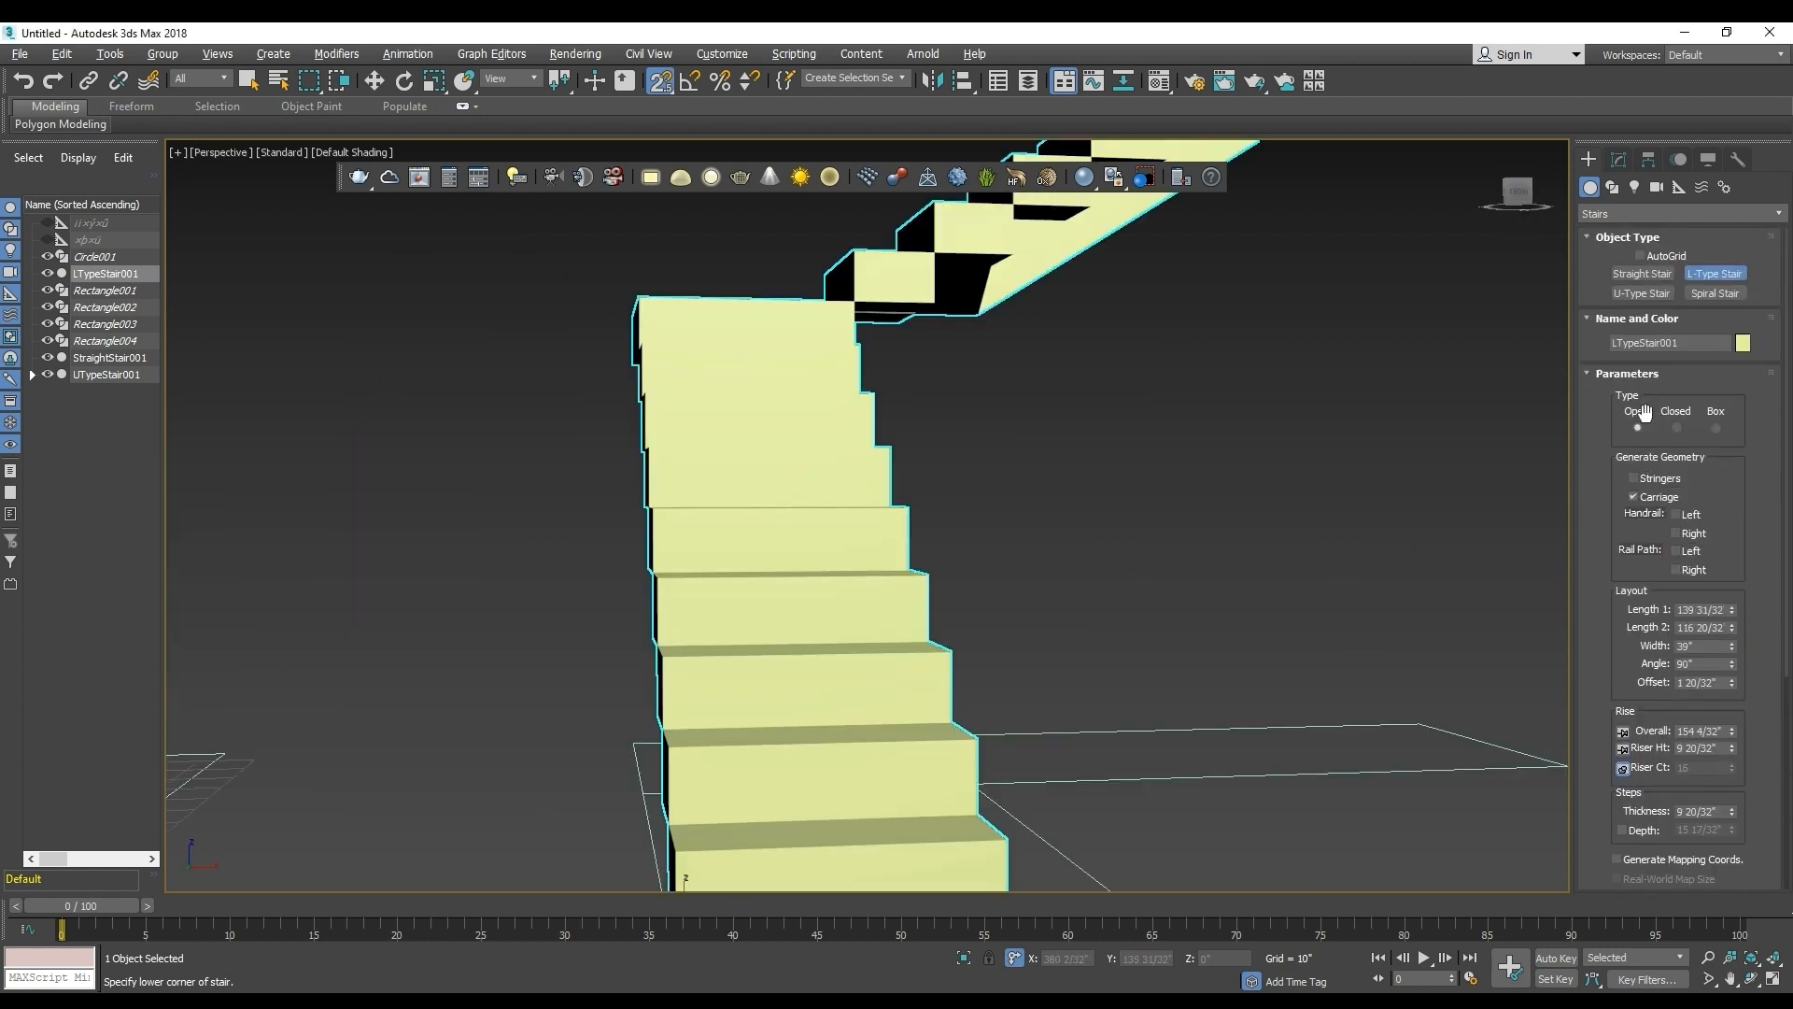
Generate the left and right handrails on the L-type stair.
left_click(1678, 515)
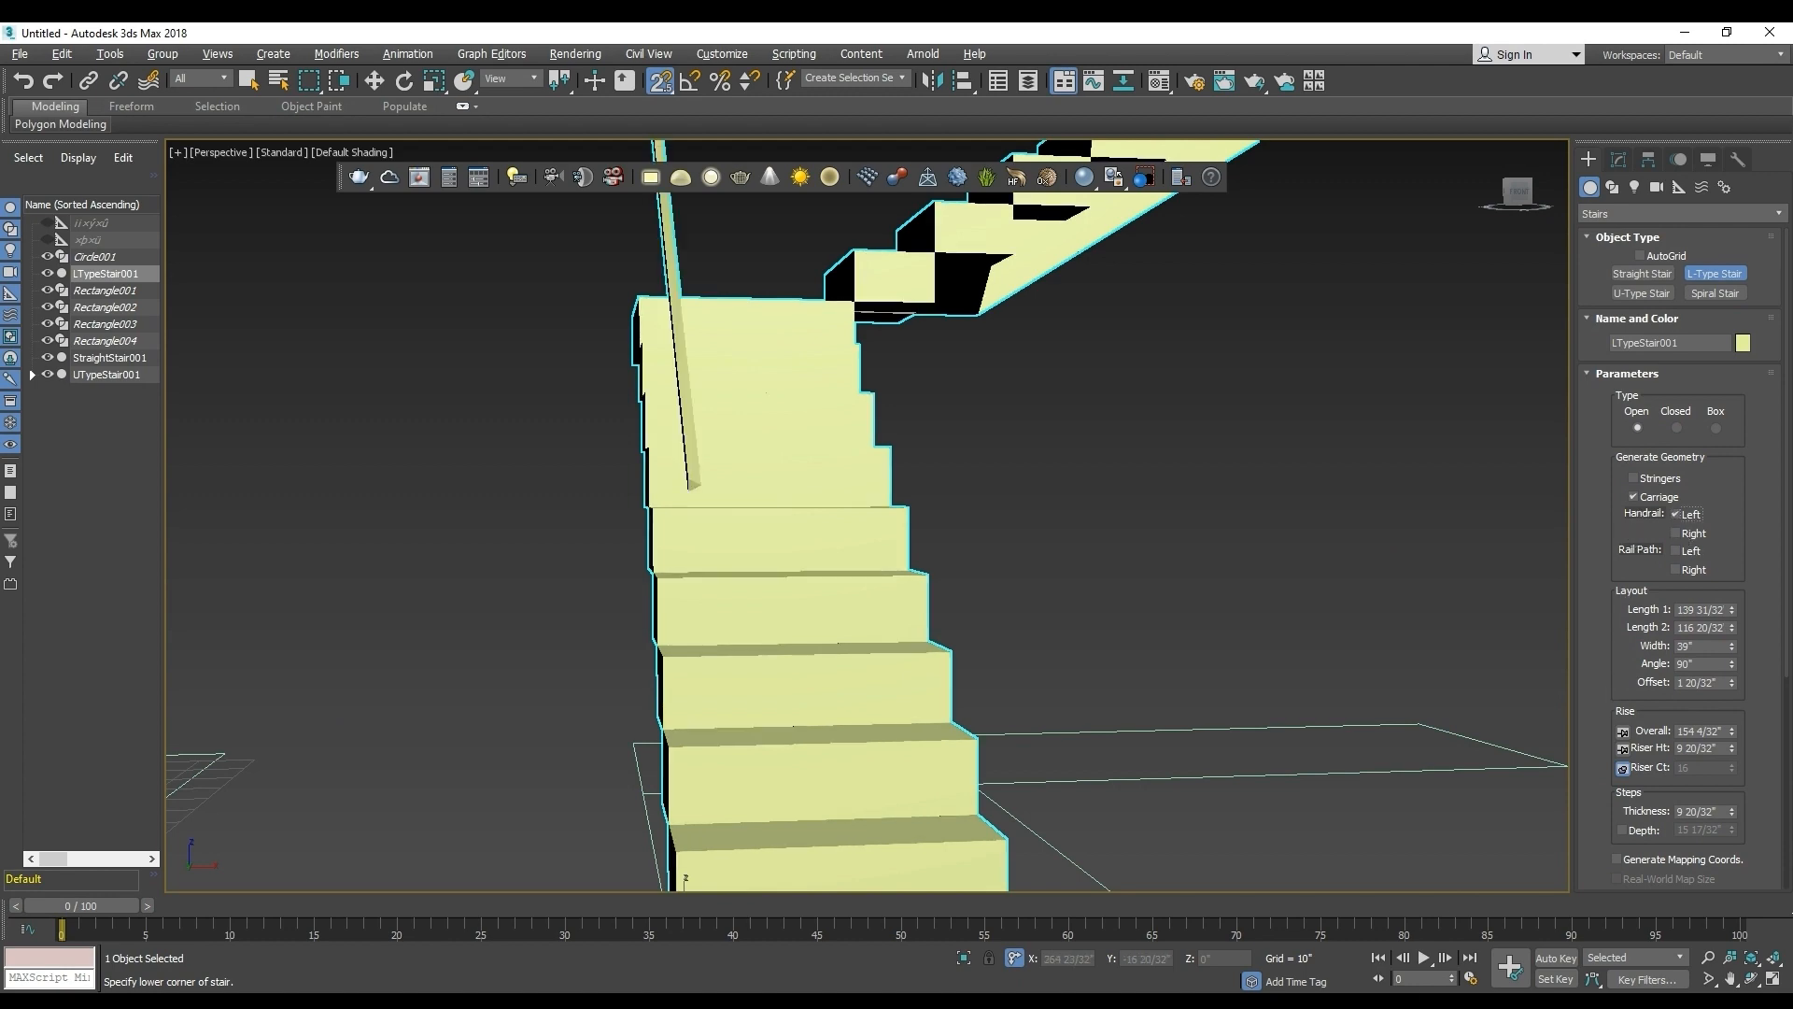
scroll(1037, 581, "down", 3)
middle_click_drag(1024, 573, 1083, 617, "alt")
middle_click_drag(1084, 616, 1009, 729)
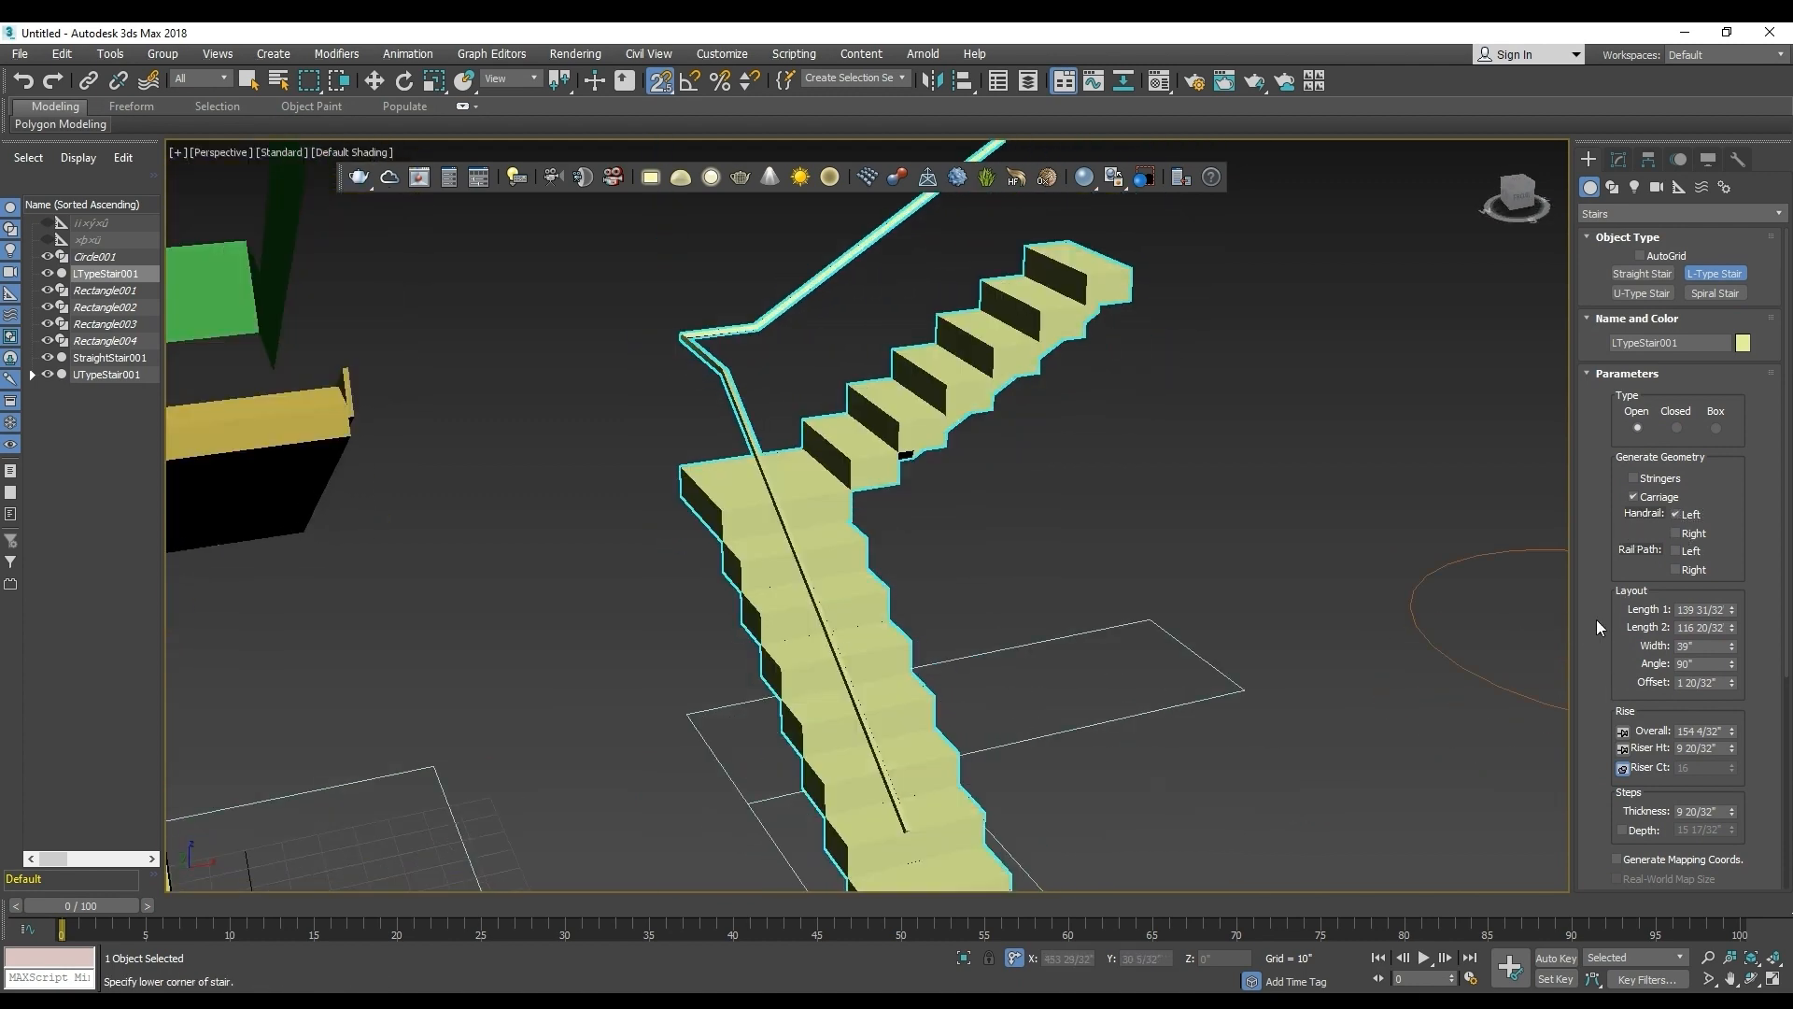
left_click(1678, 533)
mouse_move(1072, 568)
middle_mouse_down("alt")
mouse_move(1005, 568)
mouse_move(1134, 580)
mouse_move(1081, 560)
middle_mouse_up("alt")
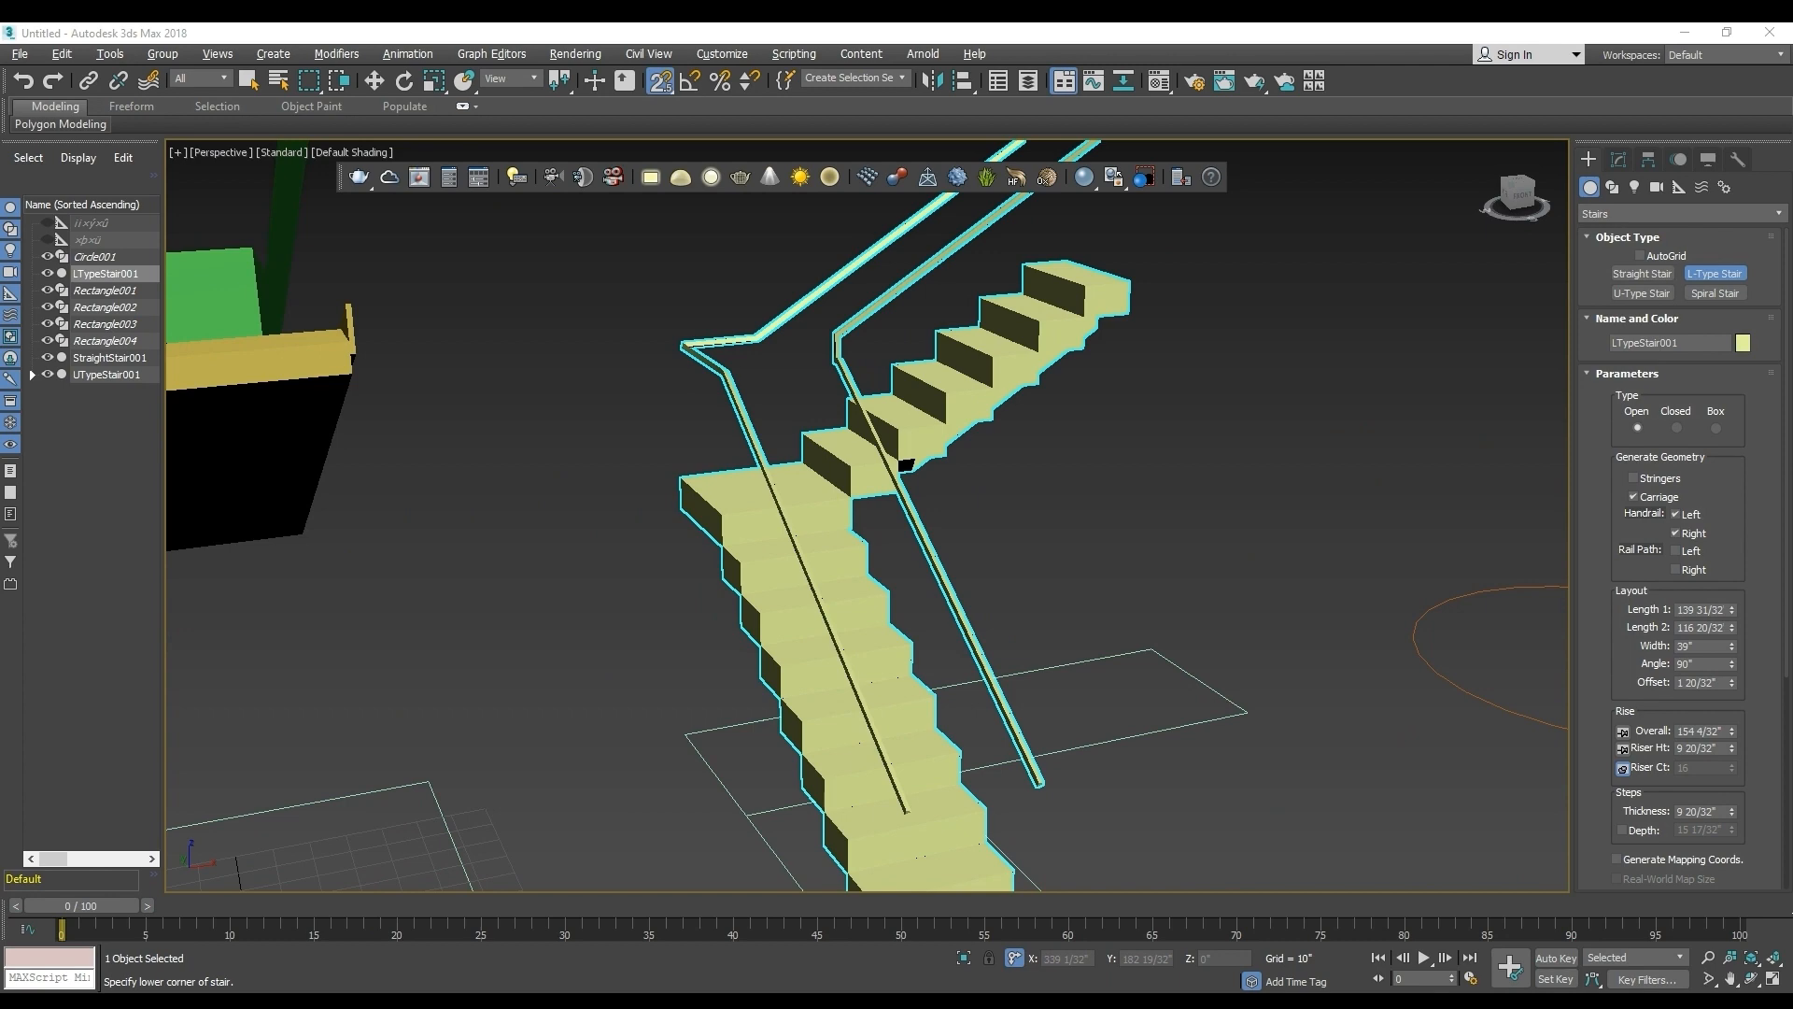
Increase the L-type stair's handrail segments to 17 and inspect the rail's end closely.
scroll(1632, 708, "down", 5)
left_click_drag(1728, 821, 1730, 809)
scroll(1133, 632, "up", 4)
scroll(961, 592, "up", 2)
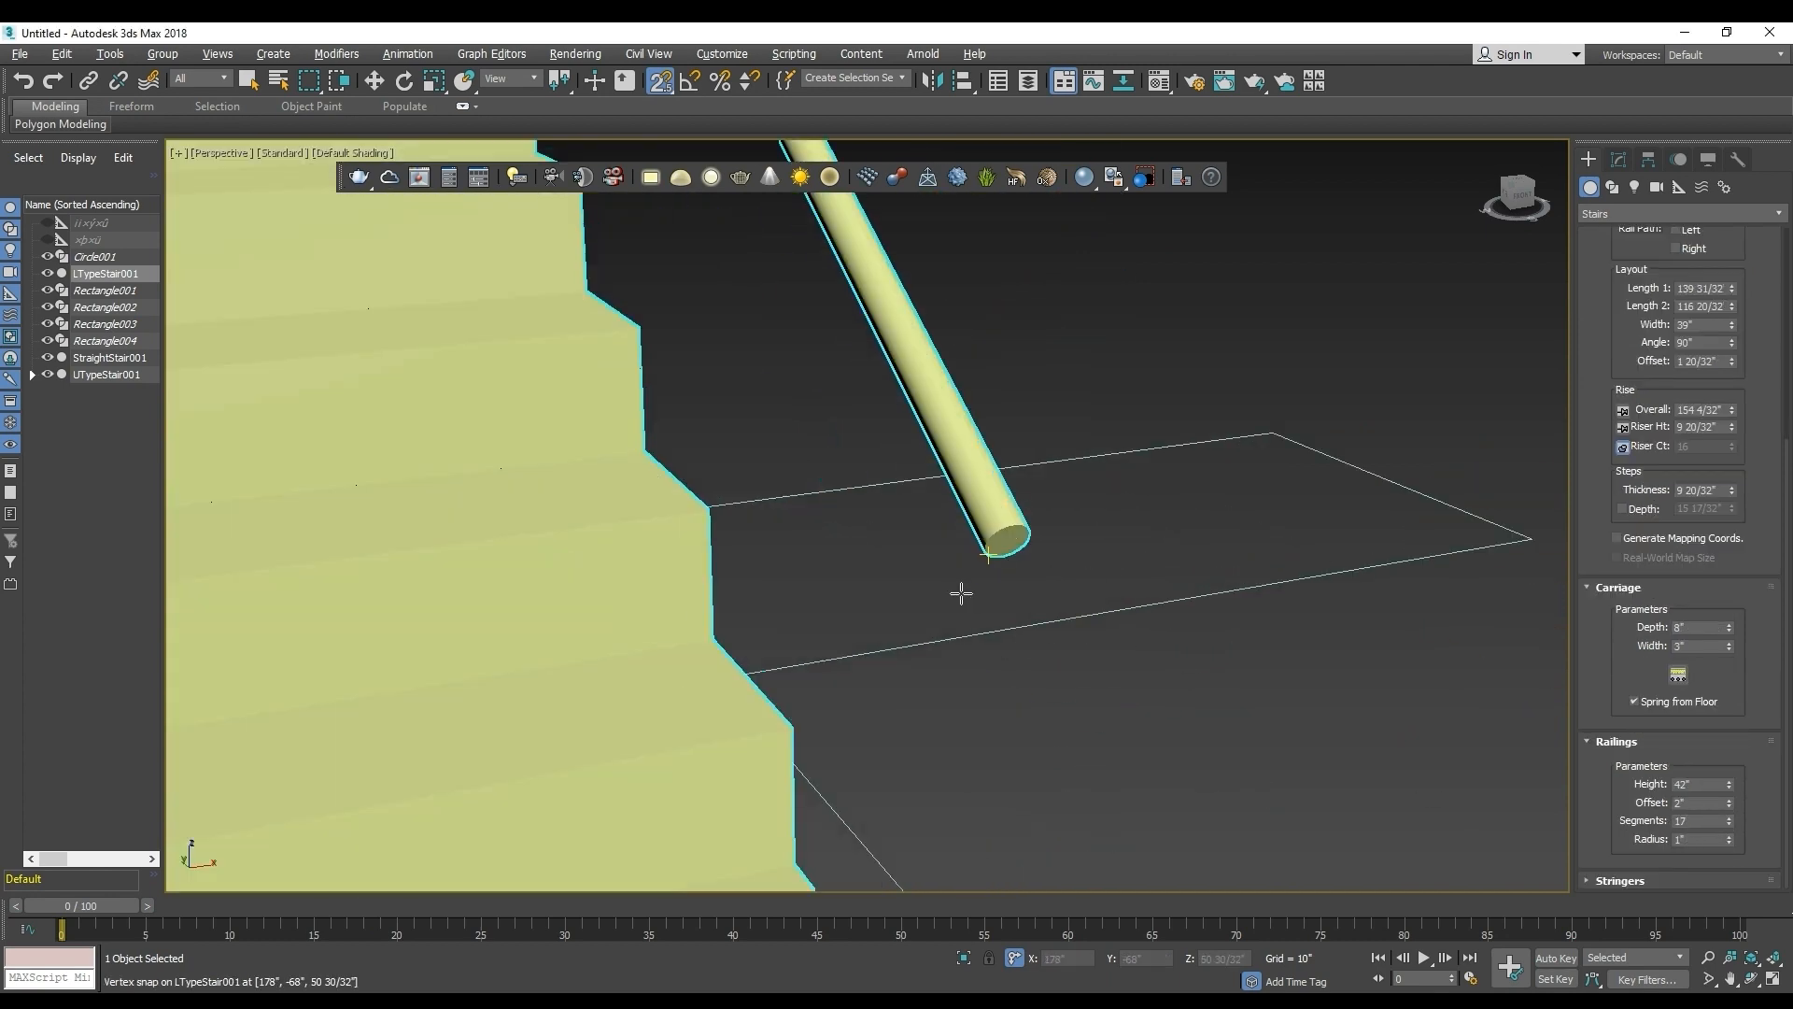
Set the L-type stair's handrail segments to 3.
double_click(1706, 819)
type("3")
key("Return")
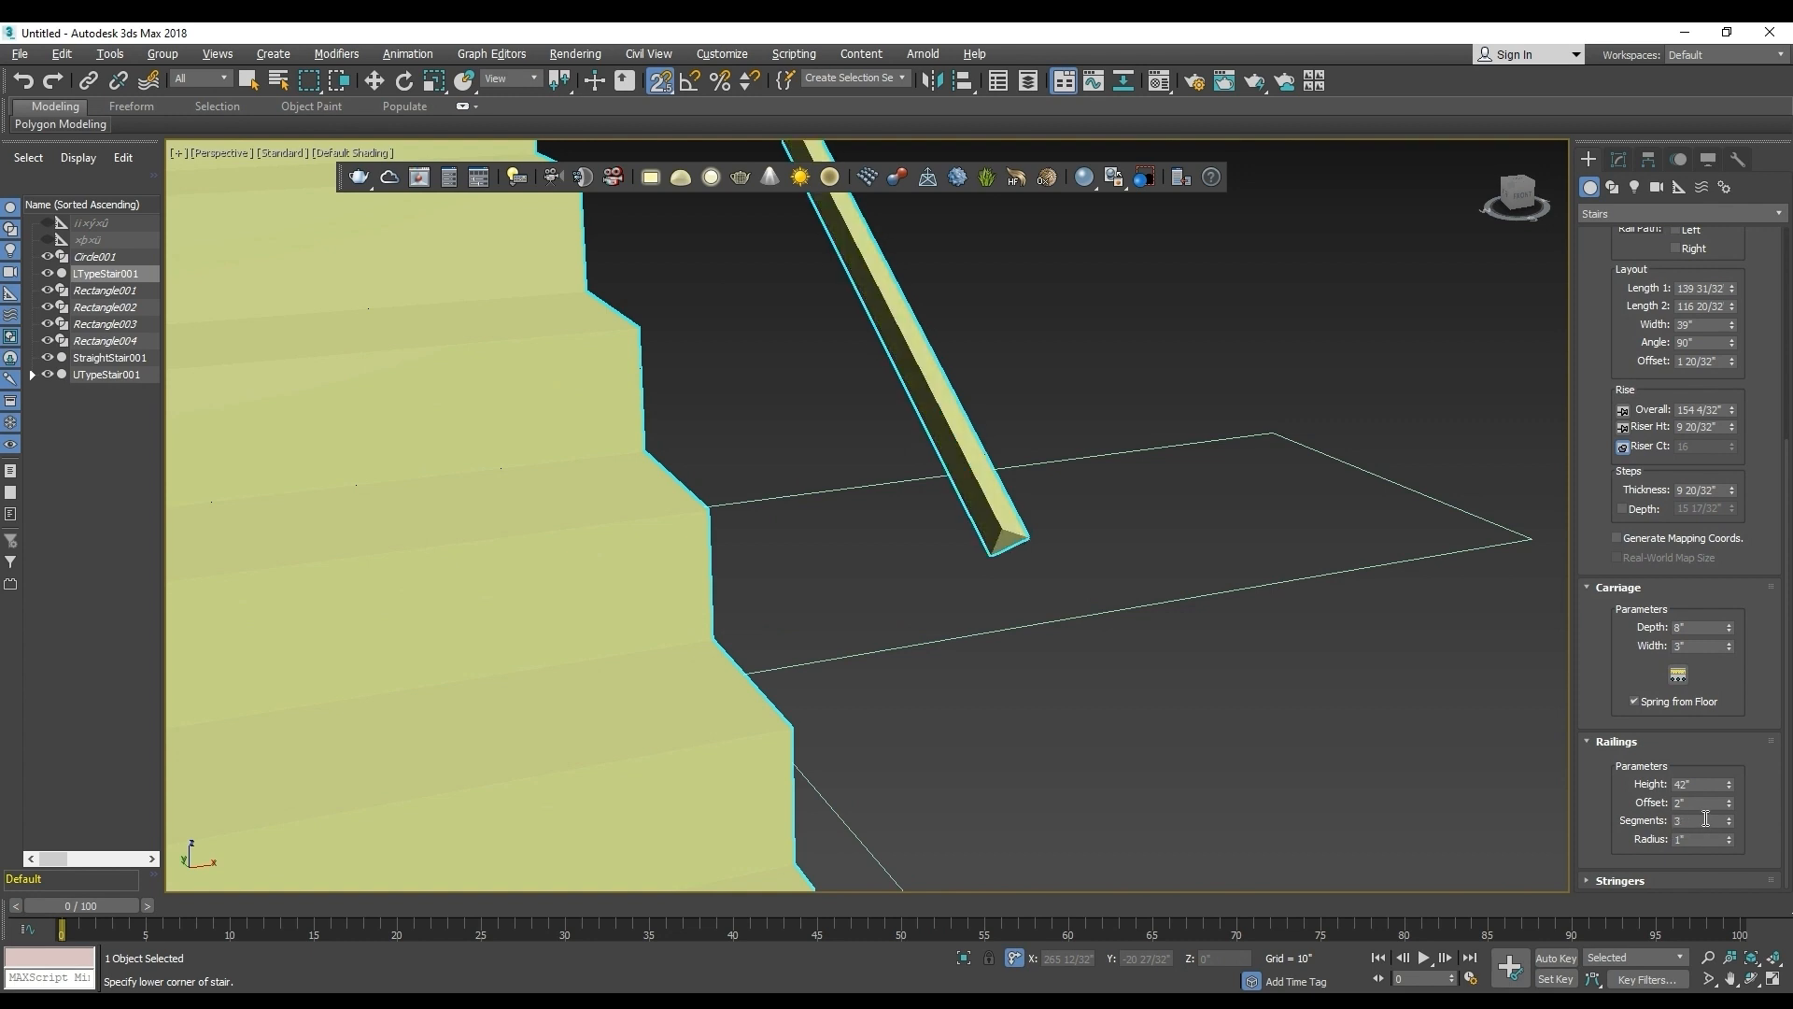
Set the L-type stair's handrail segments to 12.
double_click(1703, 821)
type("12")
key("Return")
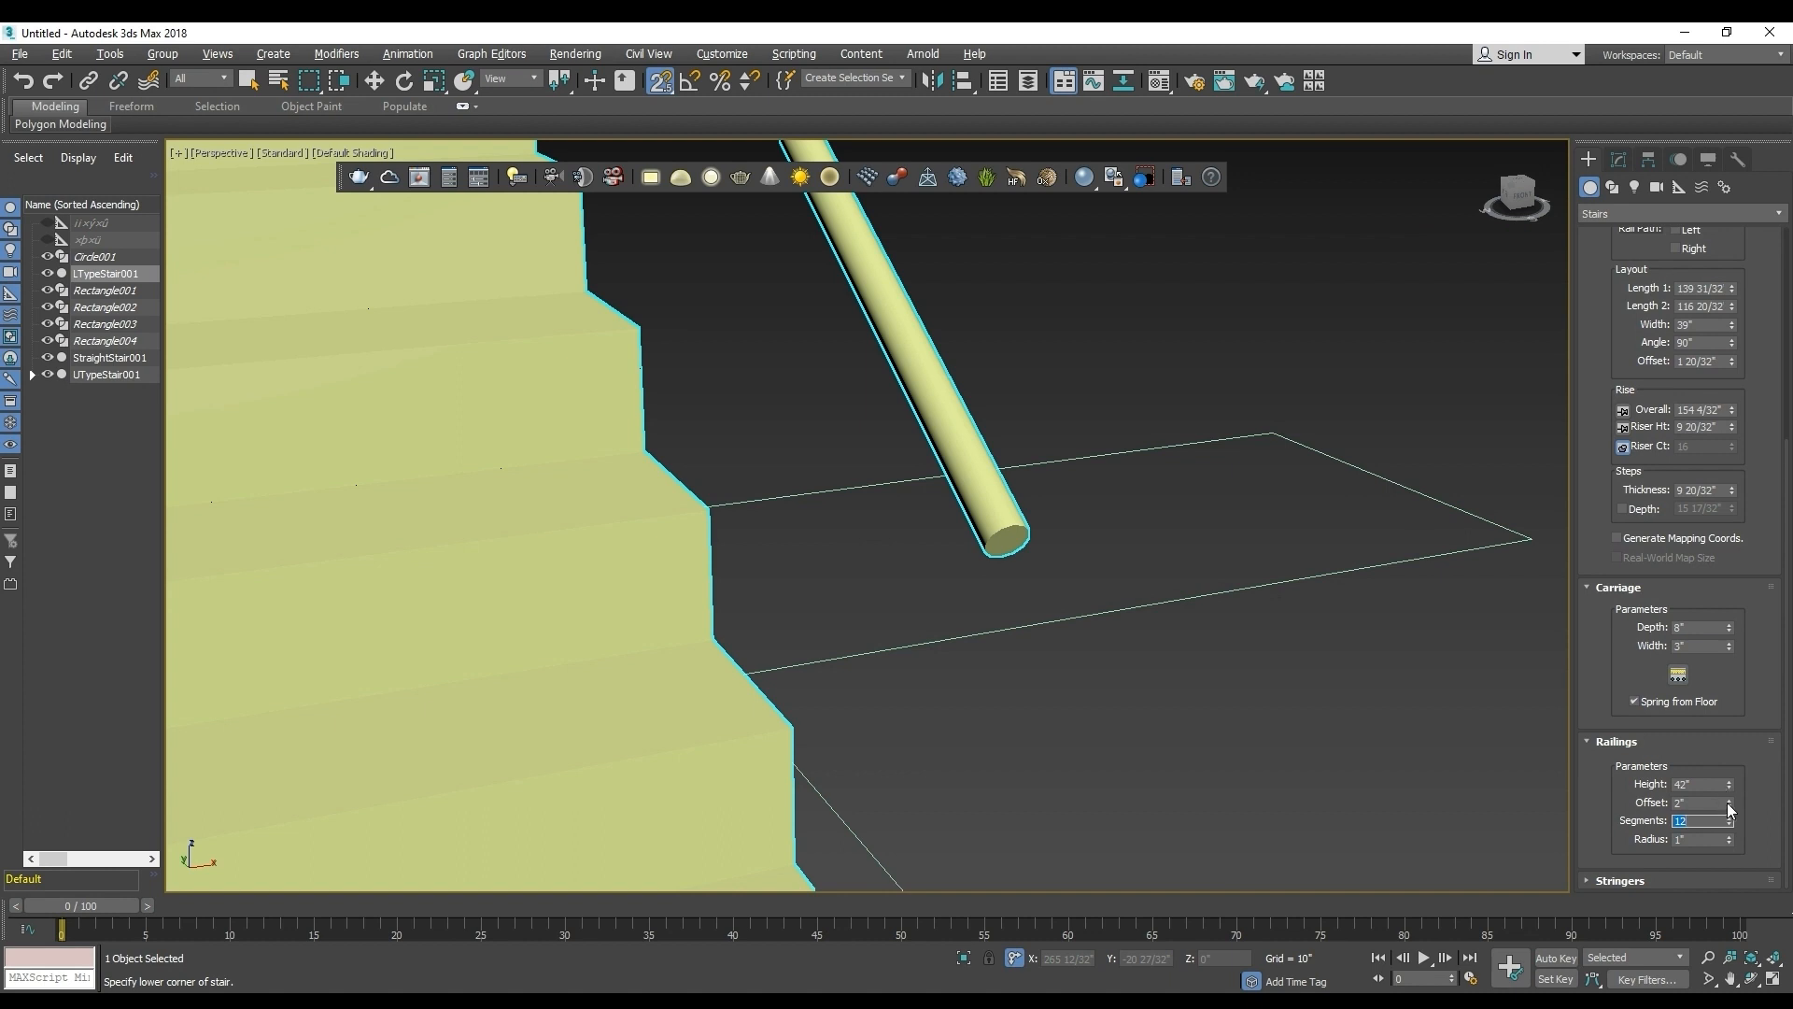
Try a 3 2/32" railing offset and a 1 31/32" railing radius on the L-type stair, undoing each change.
left_click_drag(1731, 808, 1728, 752)
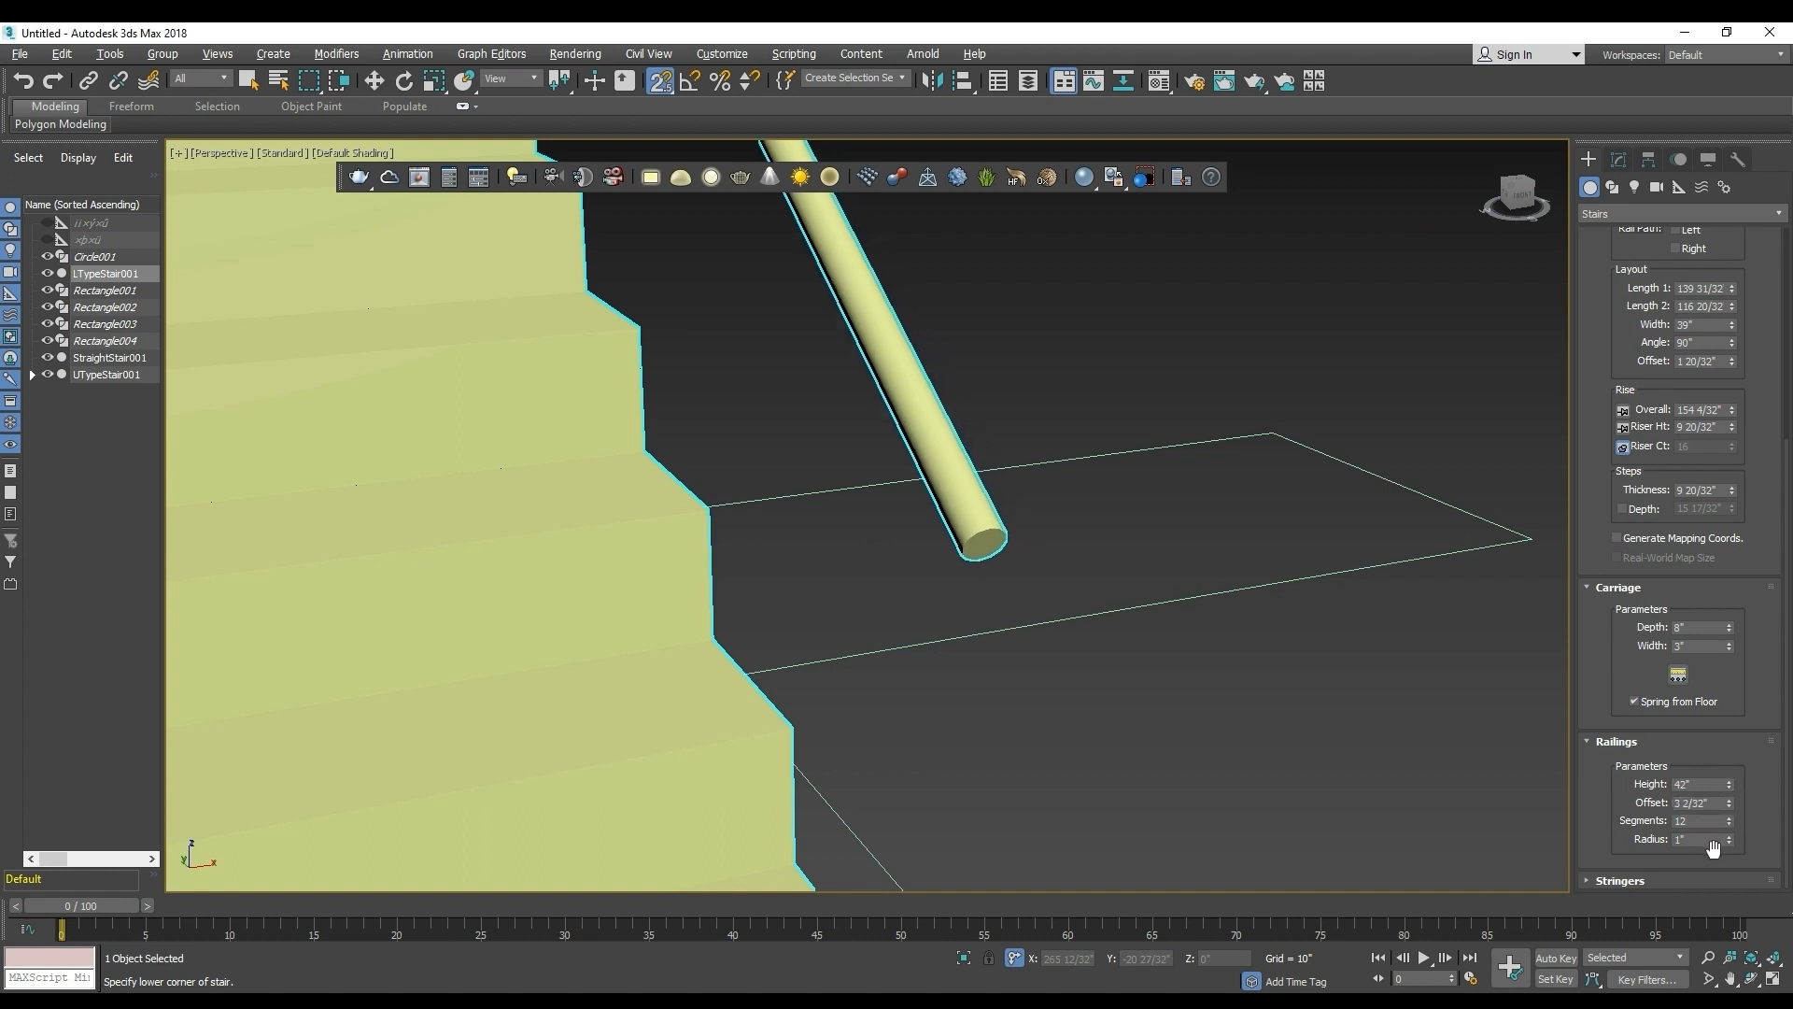
key("ctrl+z")
left_click_drag(1733, 840, 1739, 754)
scroll(1185, 649, "down", 8)
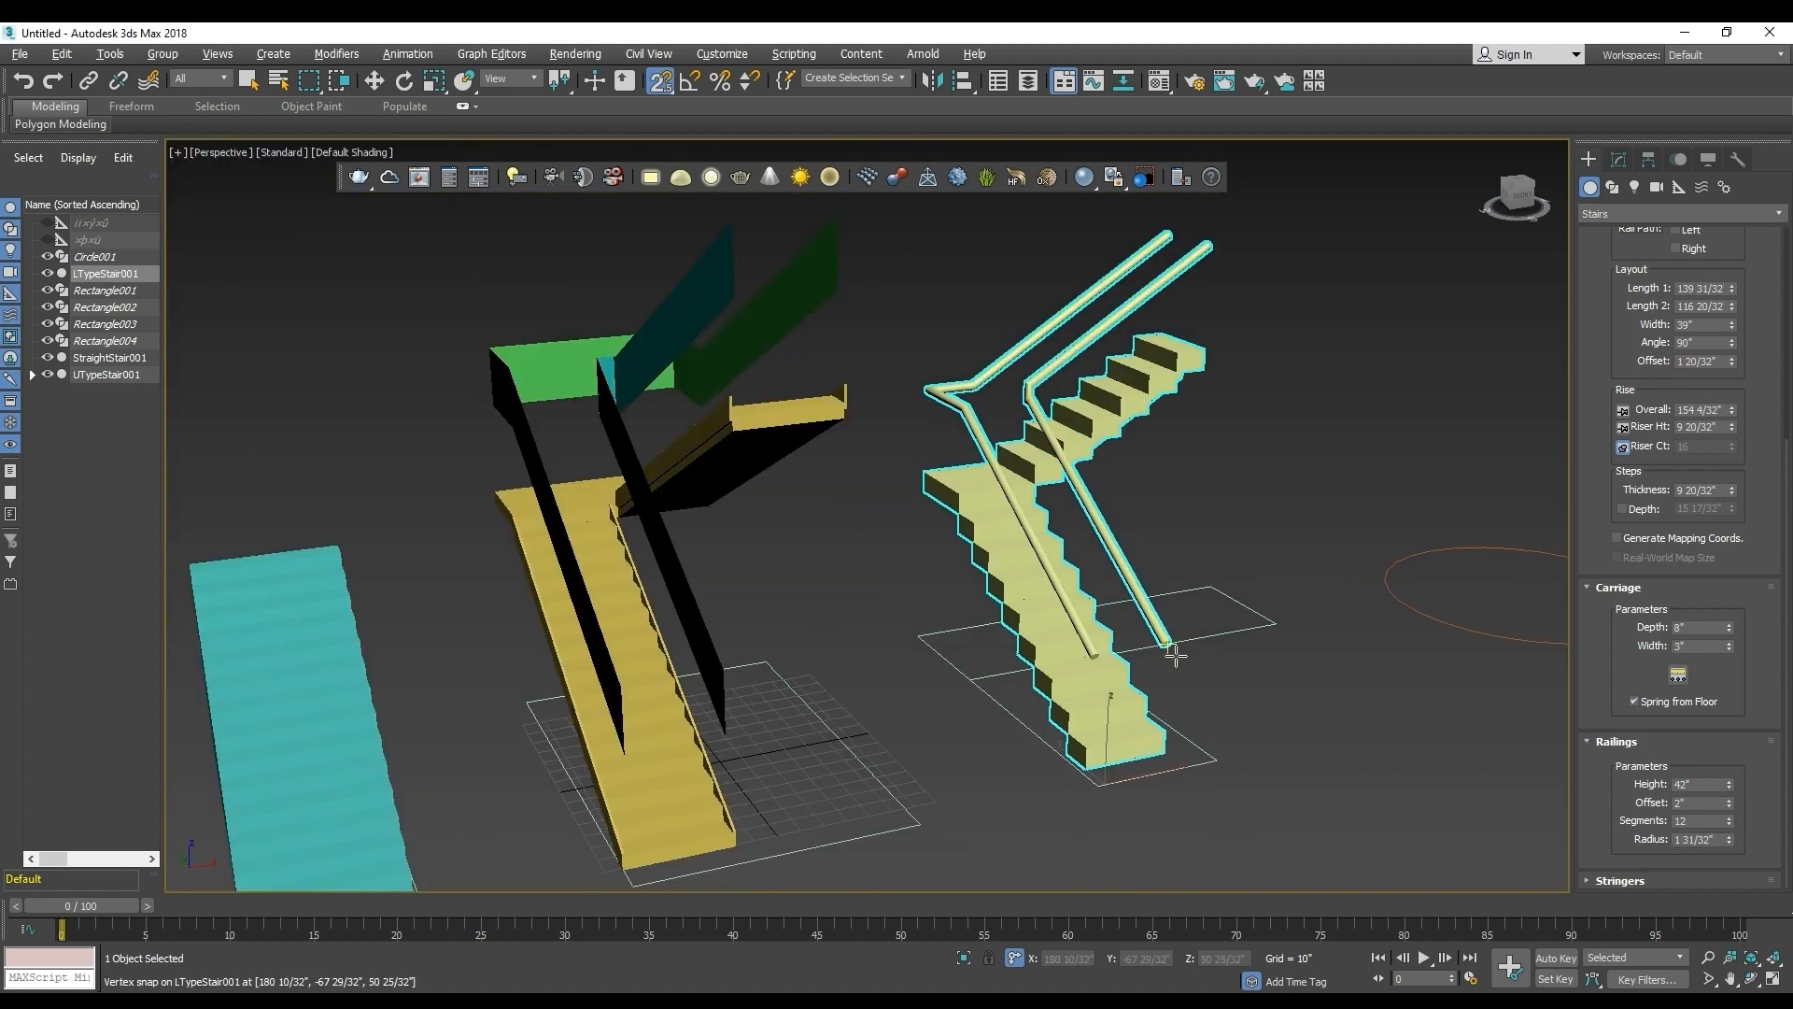
scroll(1201, 725, "up", 5)
middle_click_drag(1133, 561, 1183, 529, "alt")
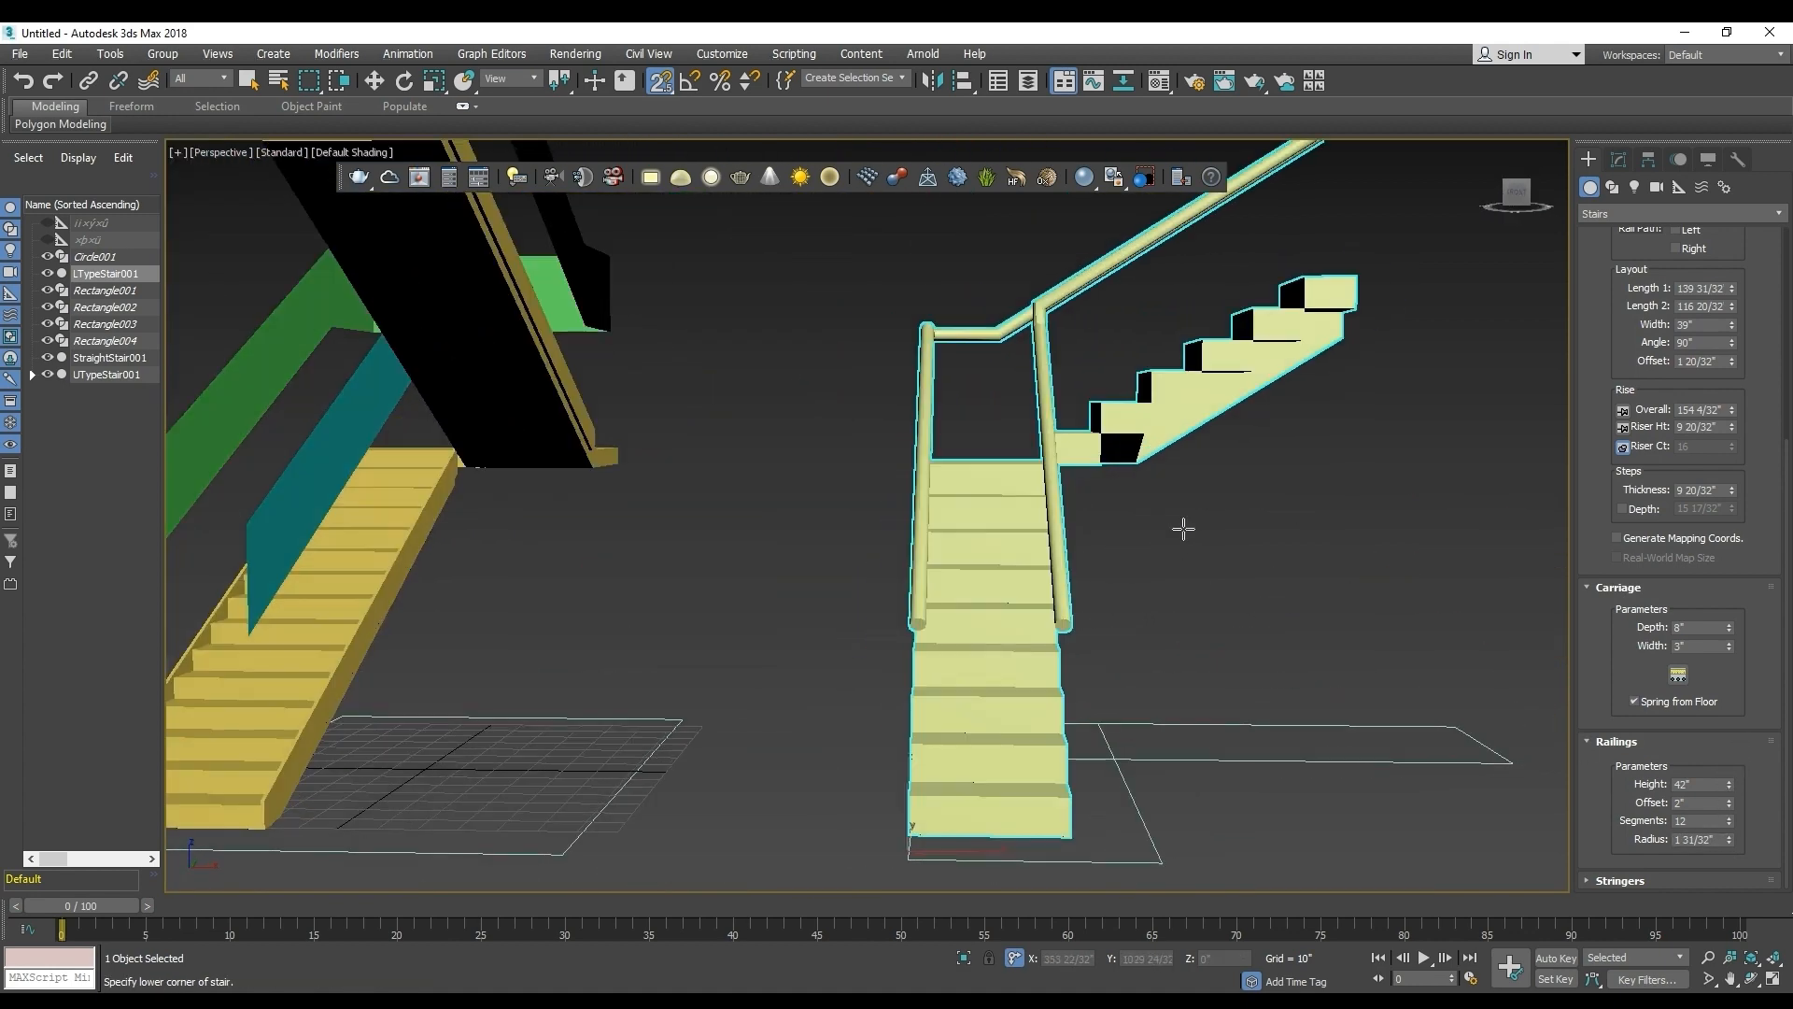
key("ctrl+z")
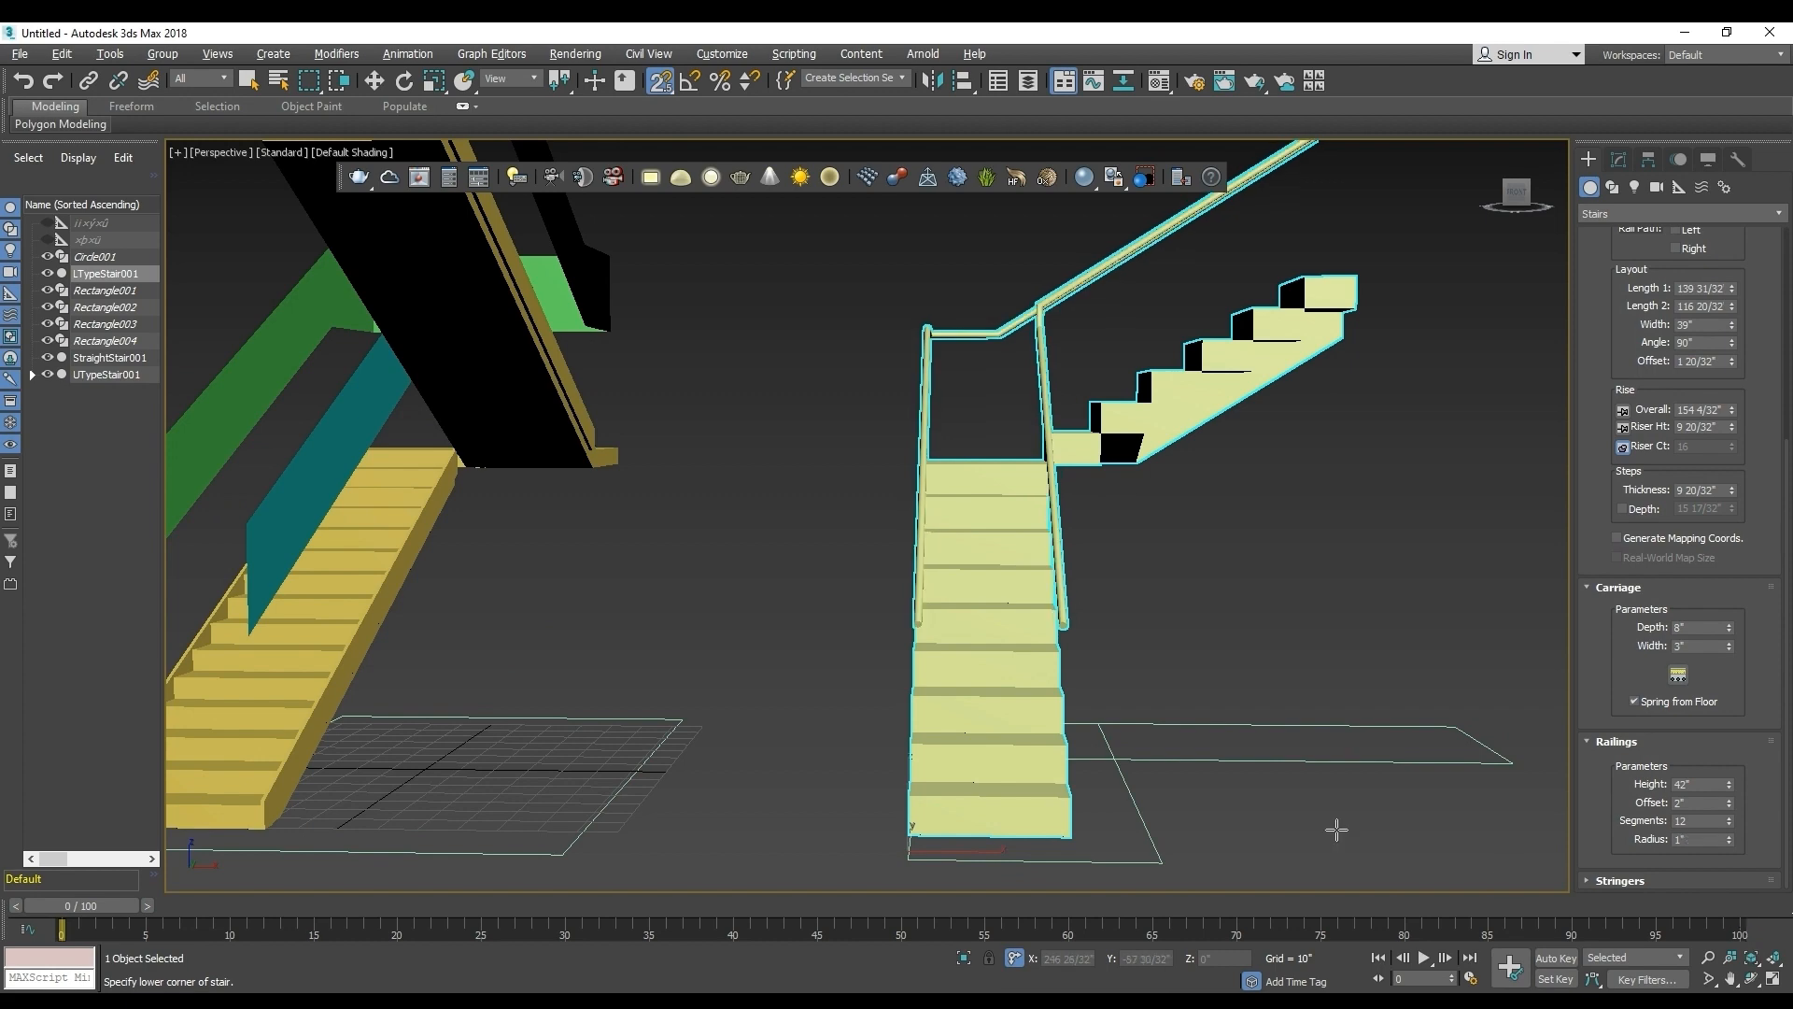
middle_click_drag(1332, 828, 1339, 864, "alt")
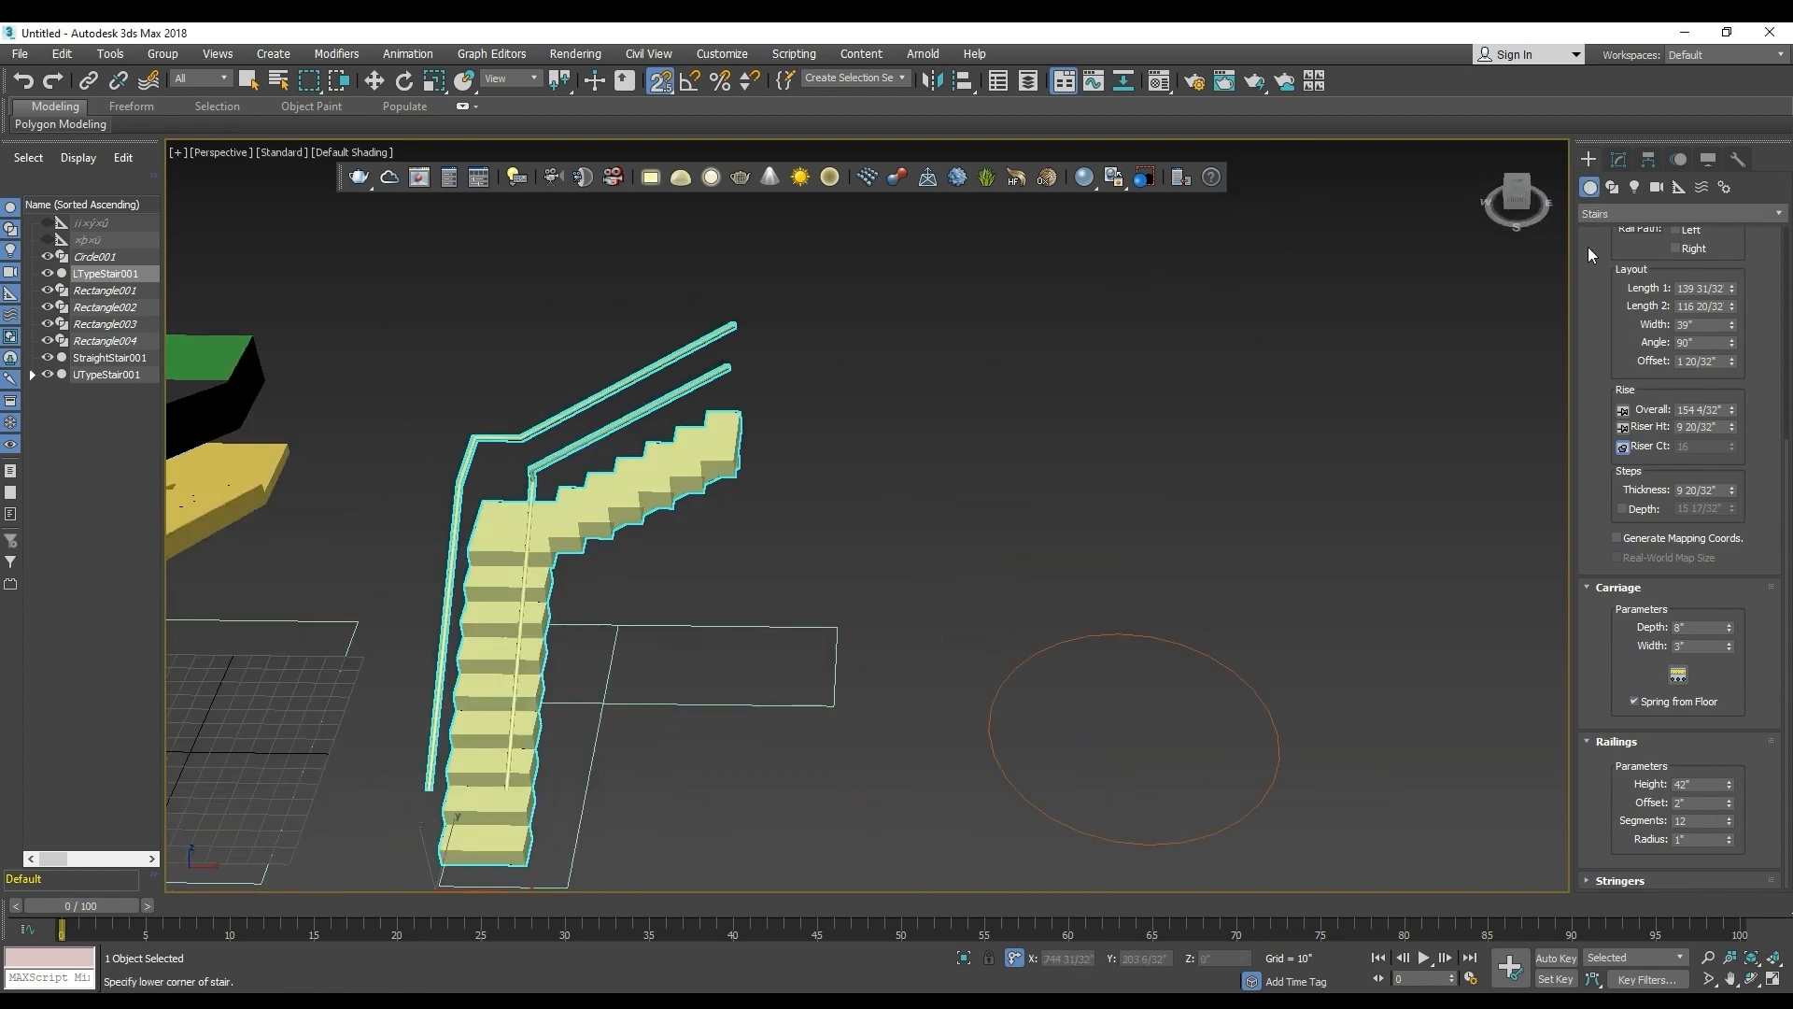
Start a Spiral Stair at the guide circle's center in the top view, with a radius of about 78".
scroll(1587, 247, "up", 5)
left_click(1715, 293)
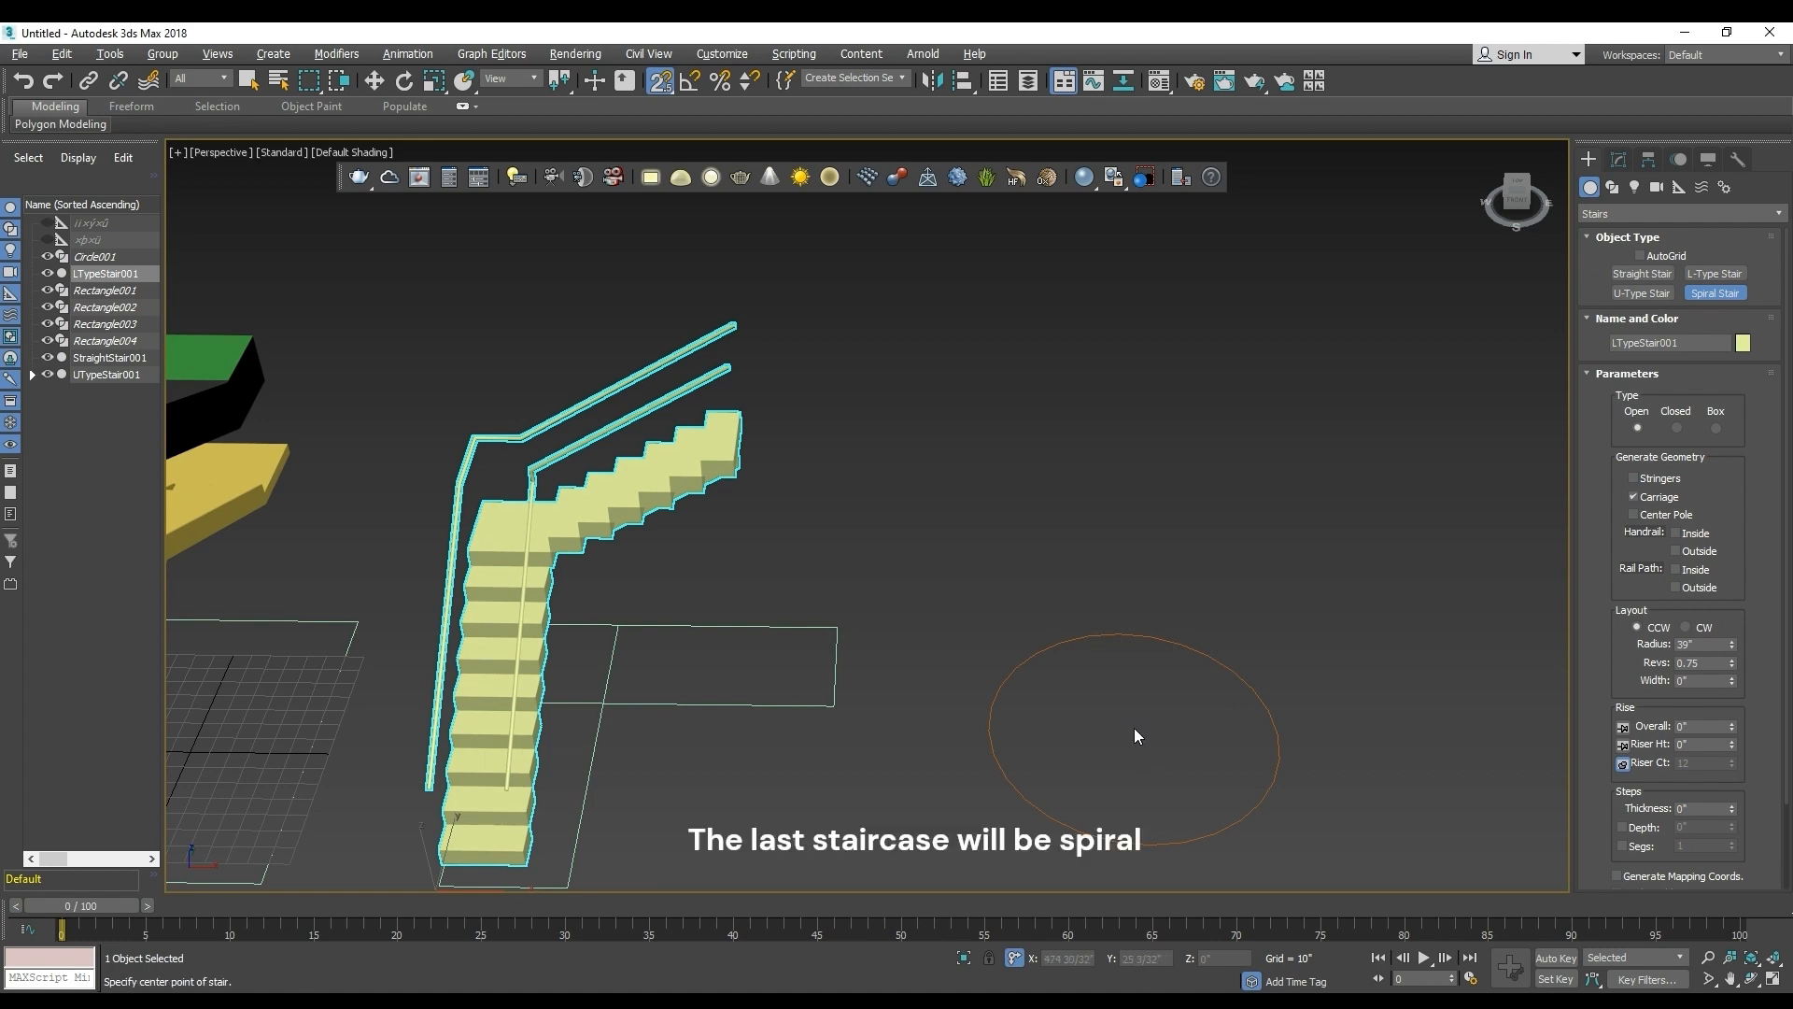
key("t")
key("z")
key("F3")
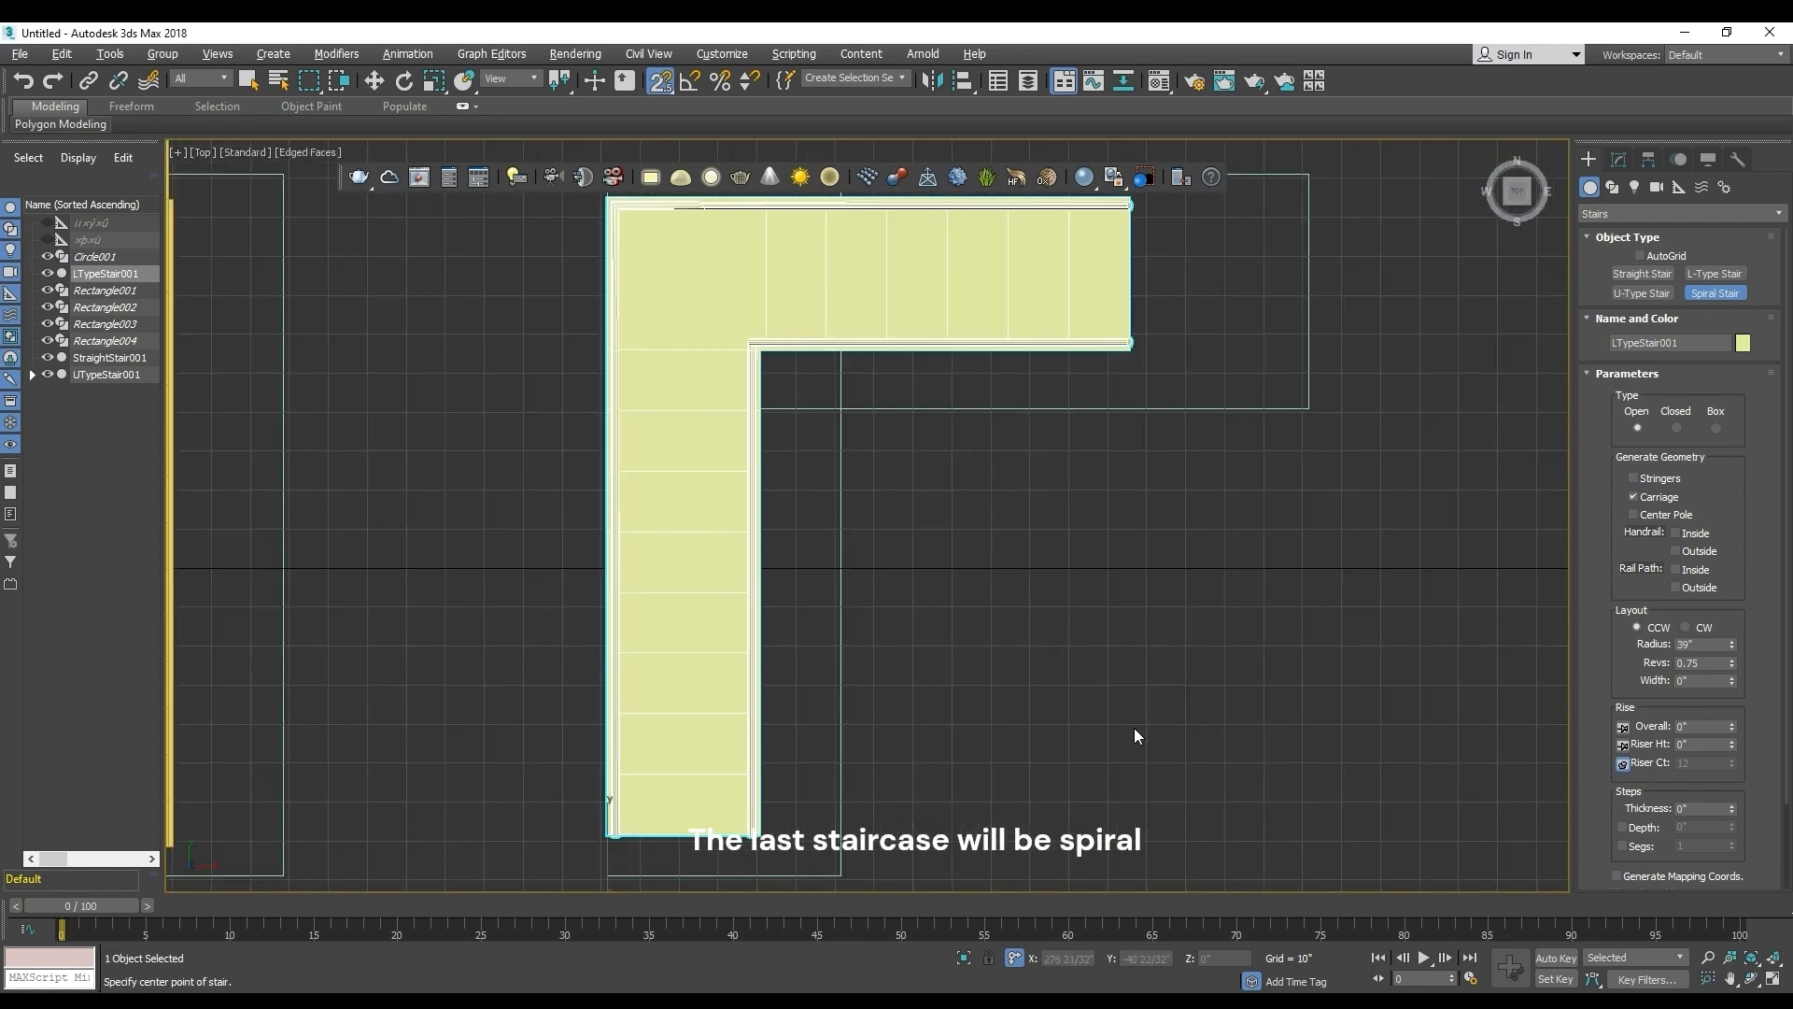
scroll(1199, 683, "down", 5)
middle_click_drag(1420, 652, 1169, 581)
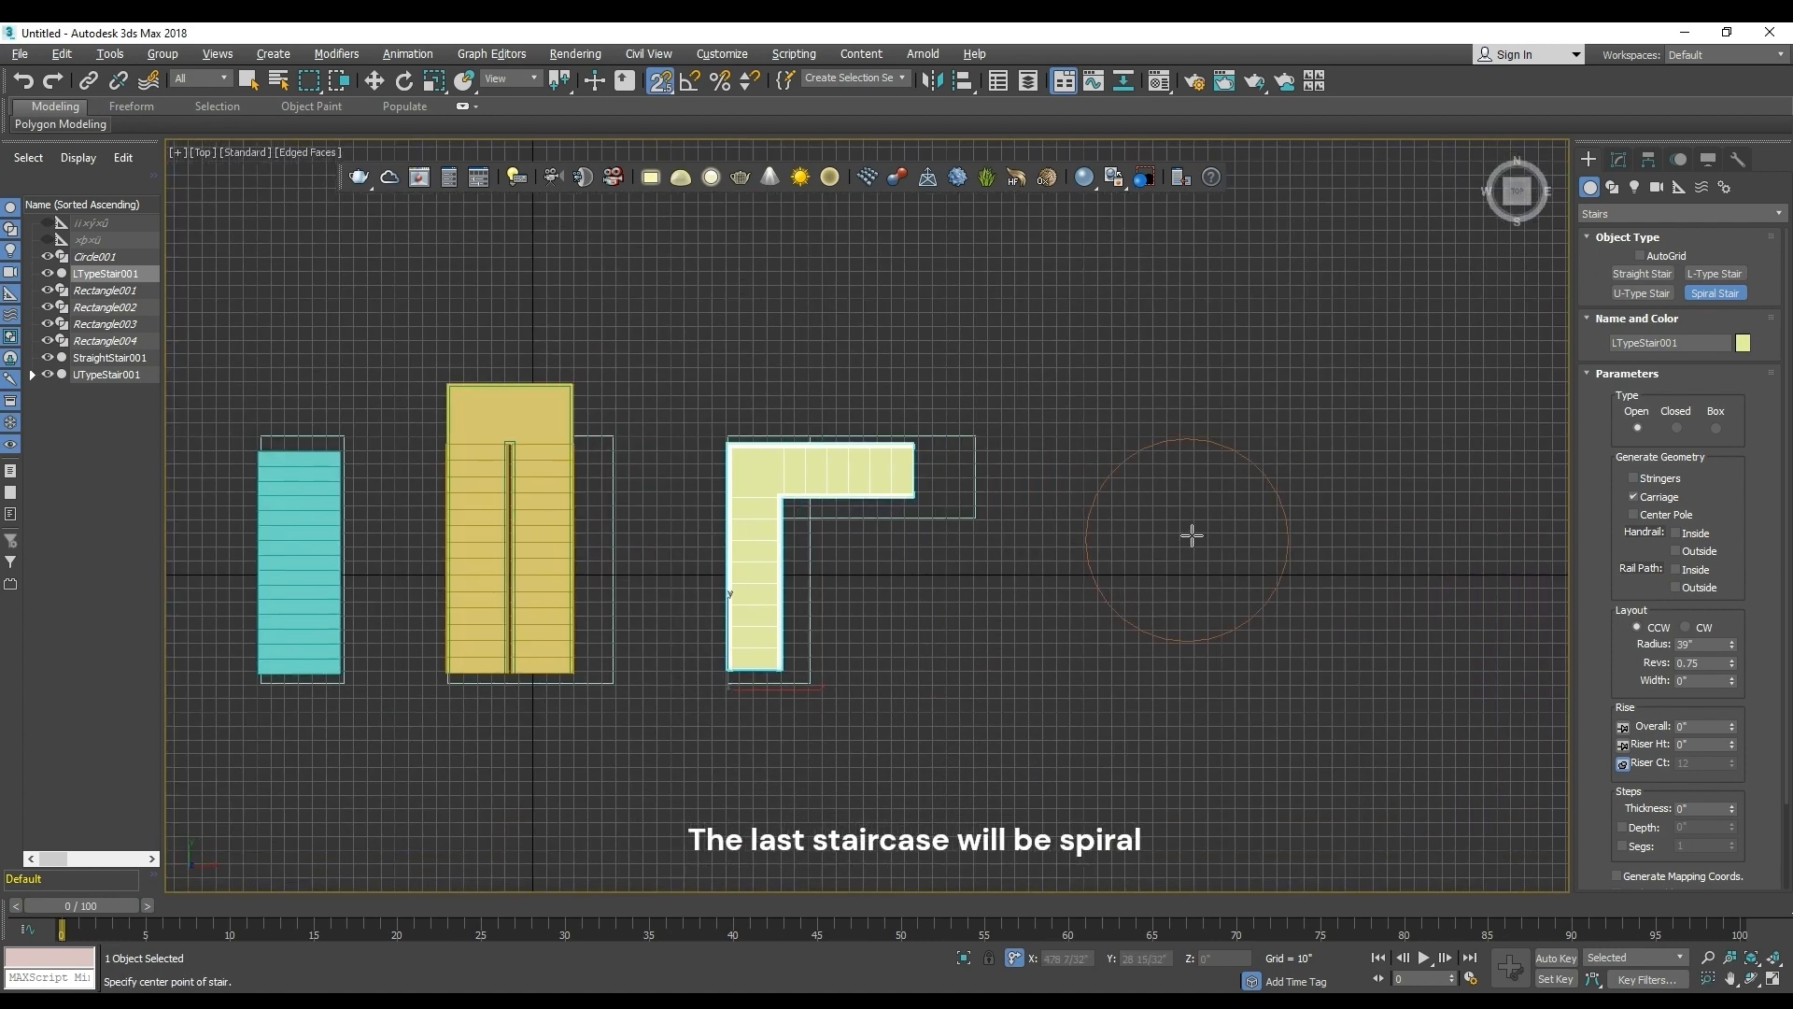
left_click_drag(1192, 535, 1210, 631)
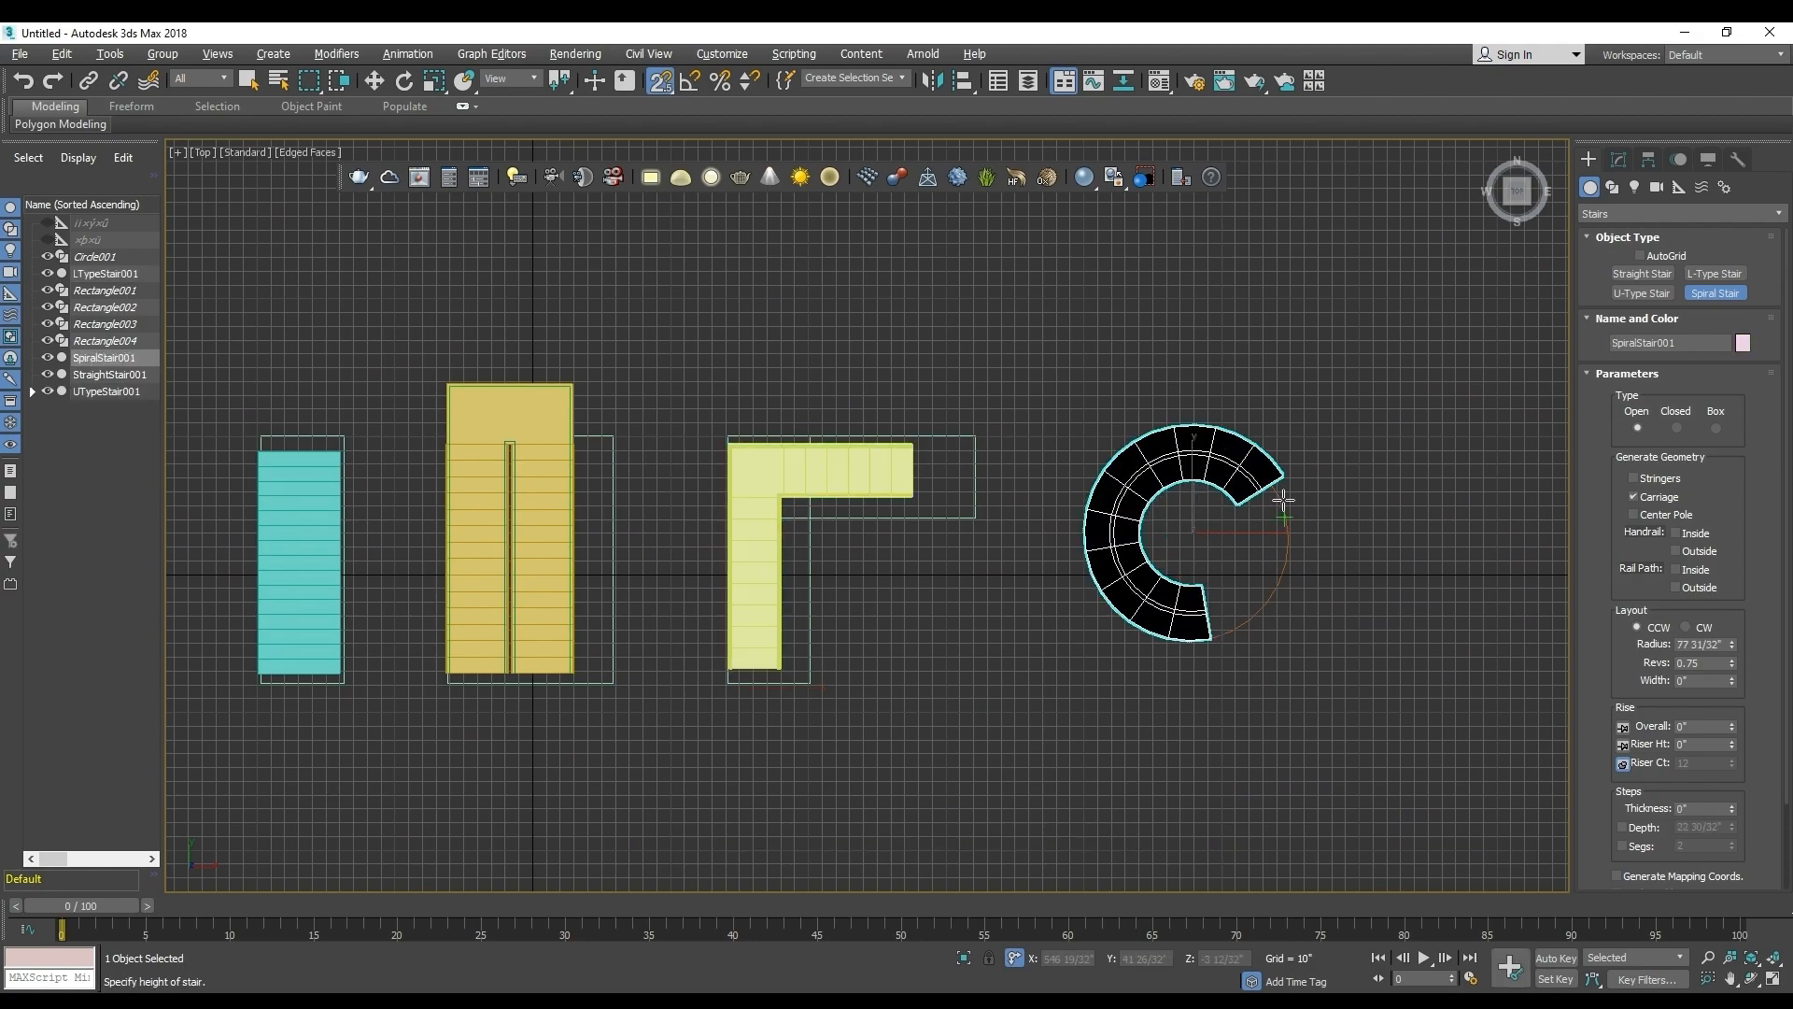
Finish the spiral stair with an overall height of 130", judging the height in a perspective view.
middle_click_drag(1288, 431, 1291, 319, "alt")
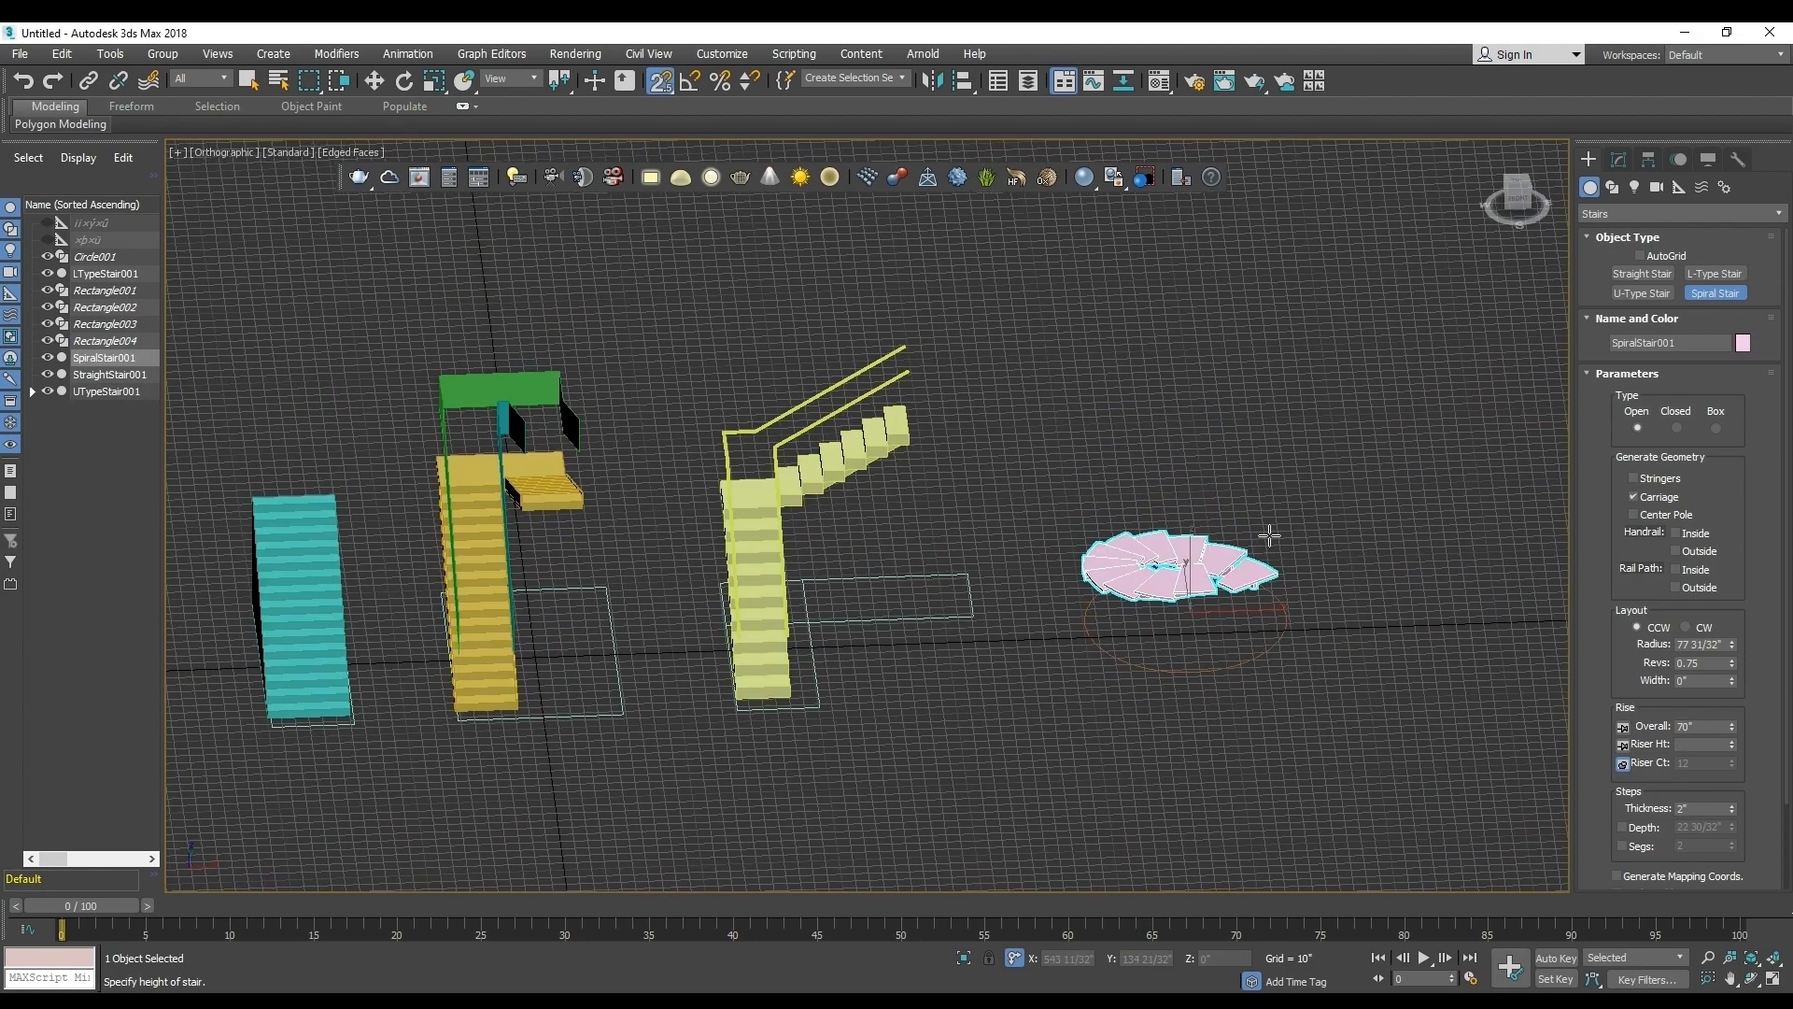
middle_click_drag(1259, 439, 1197, 405)
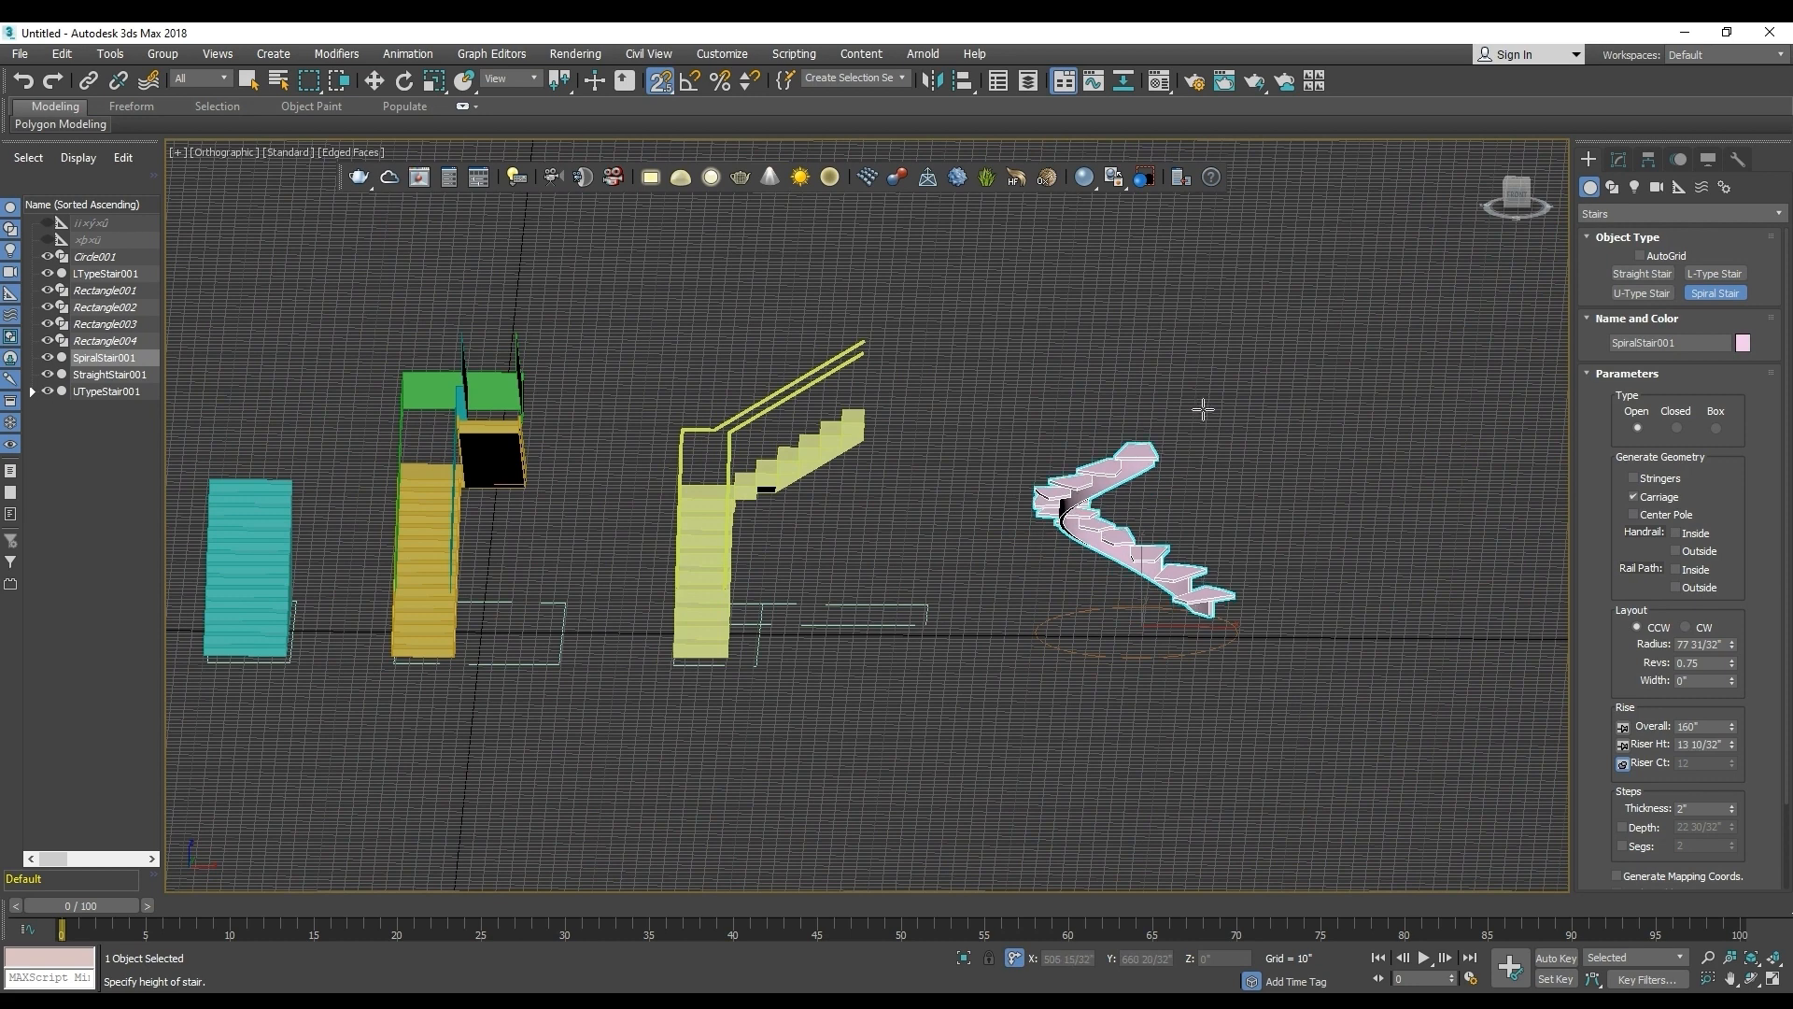
key("p")
middle_click_drag(1222, 550, 1208, 388, "alt")
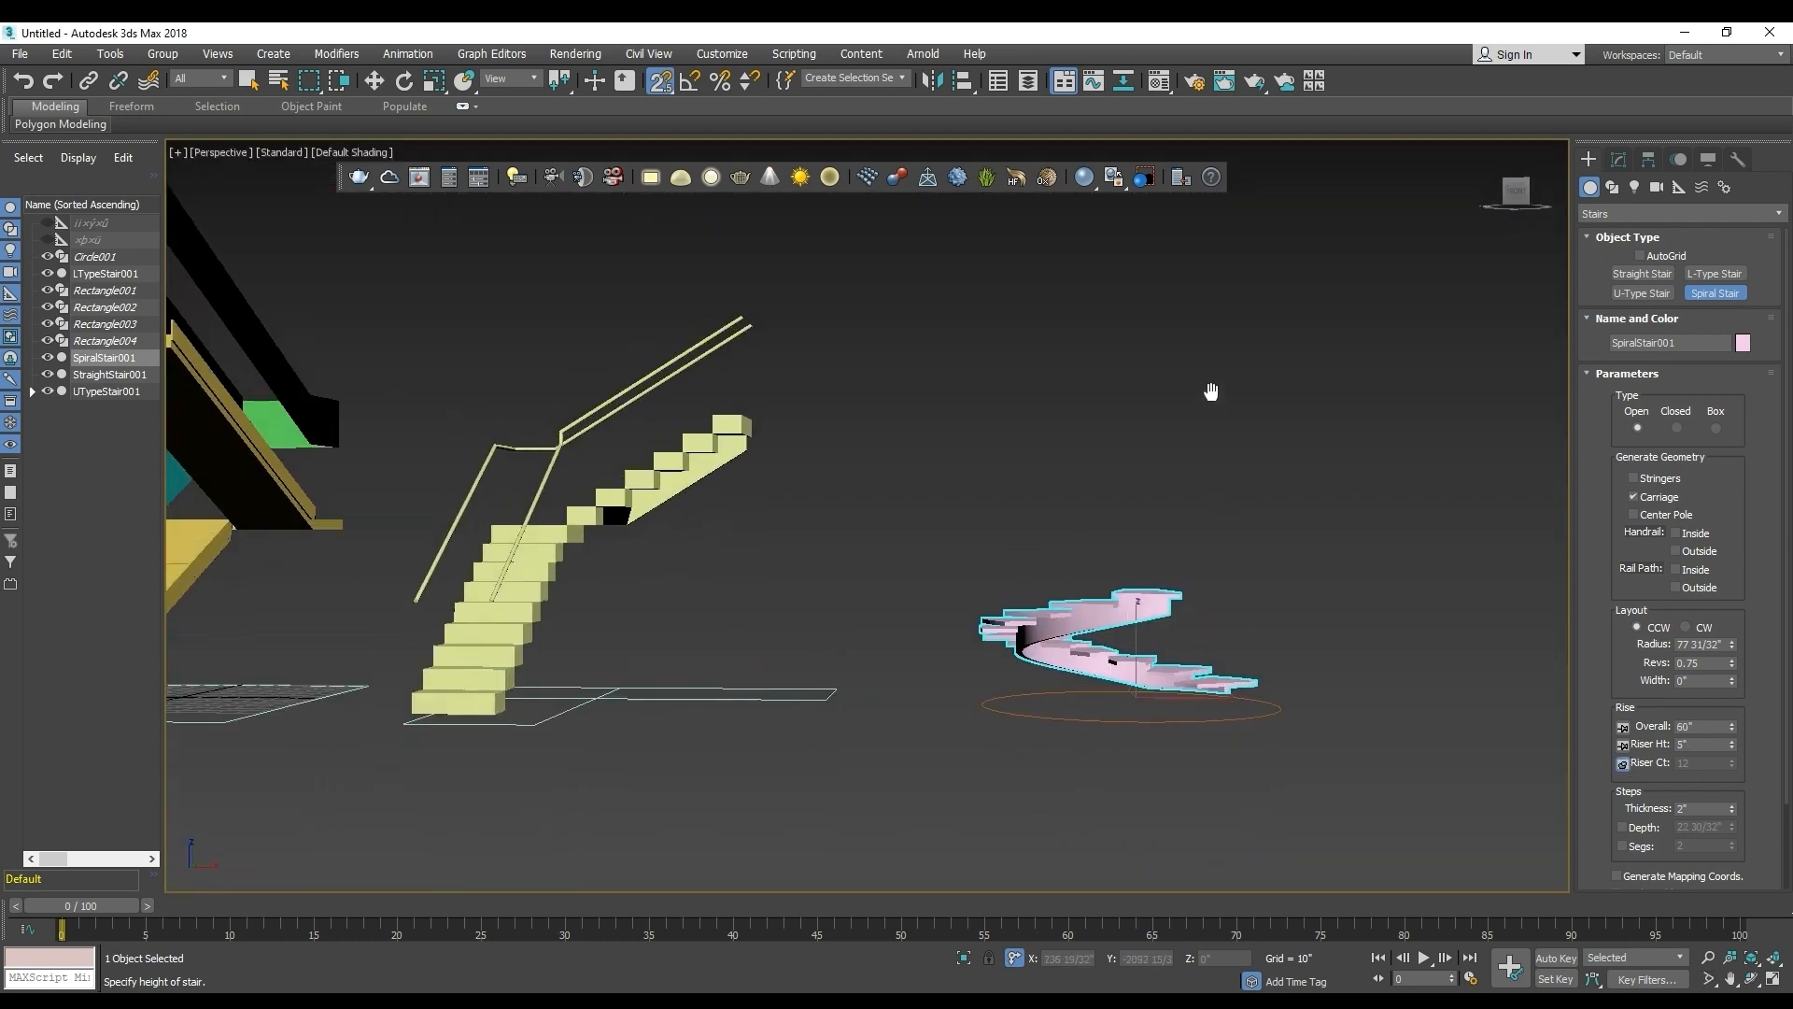
left_click(1193, 341)
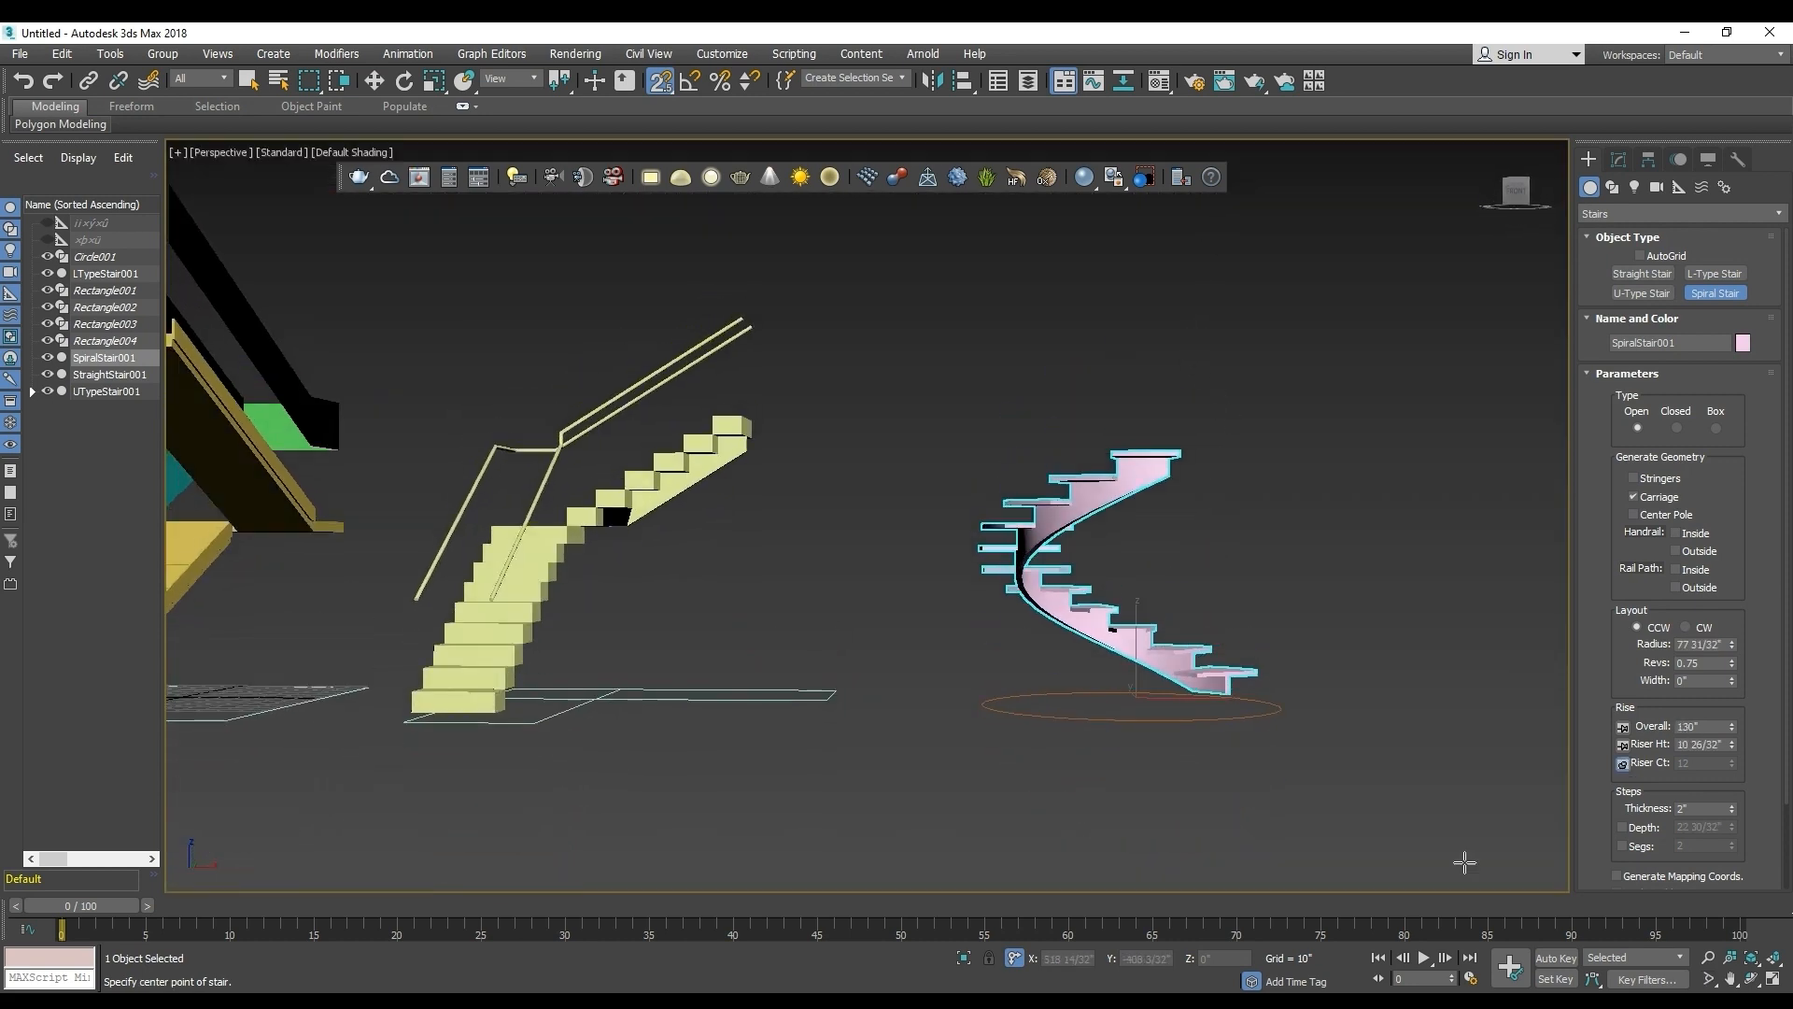
Try the Closed and Box types on the spiral stair and view its shape from several sides.
middle_click_drag(1267, 805, 1311, 934, "alt")
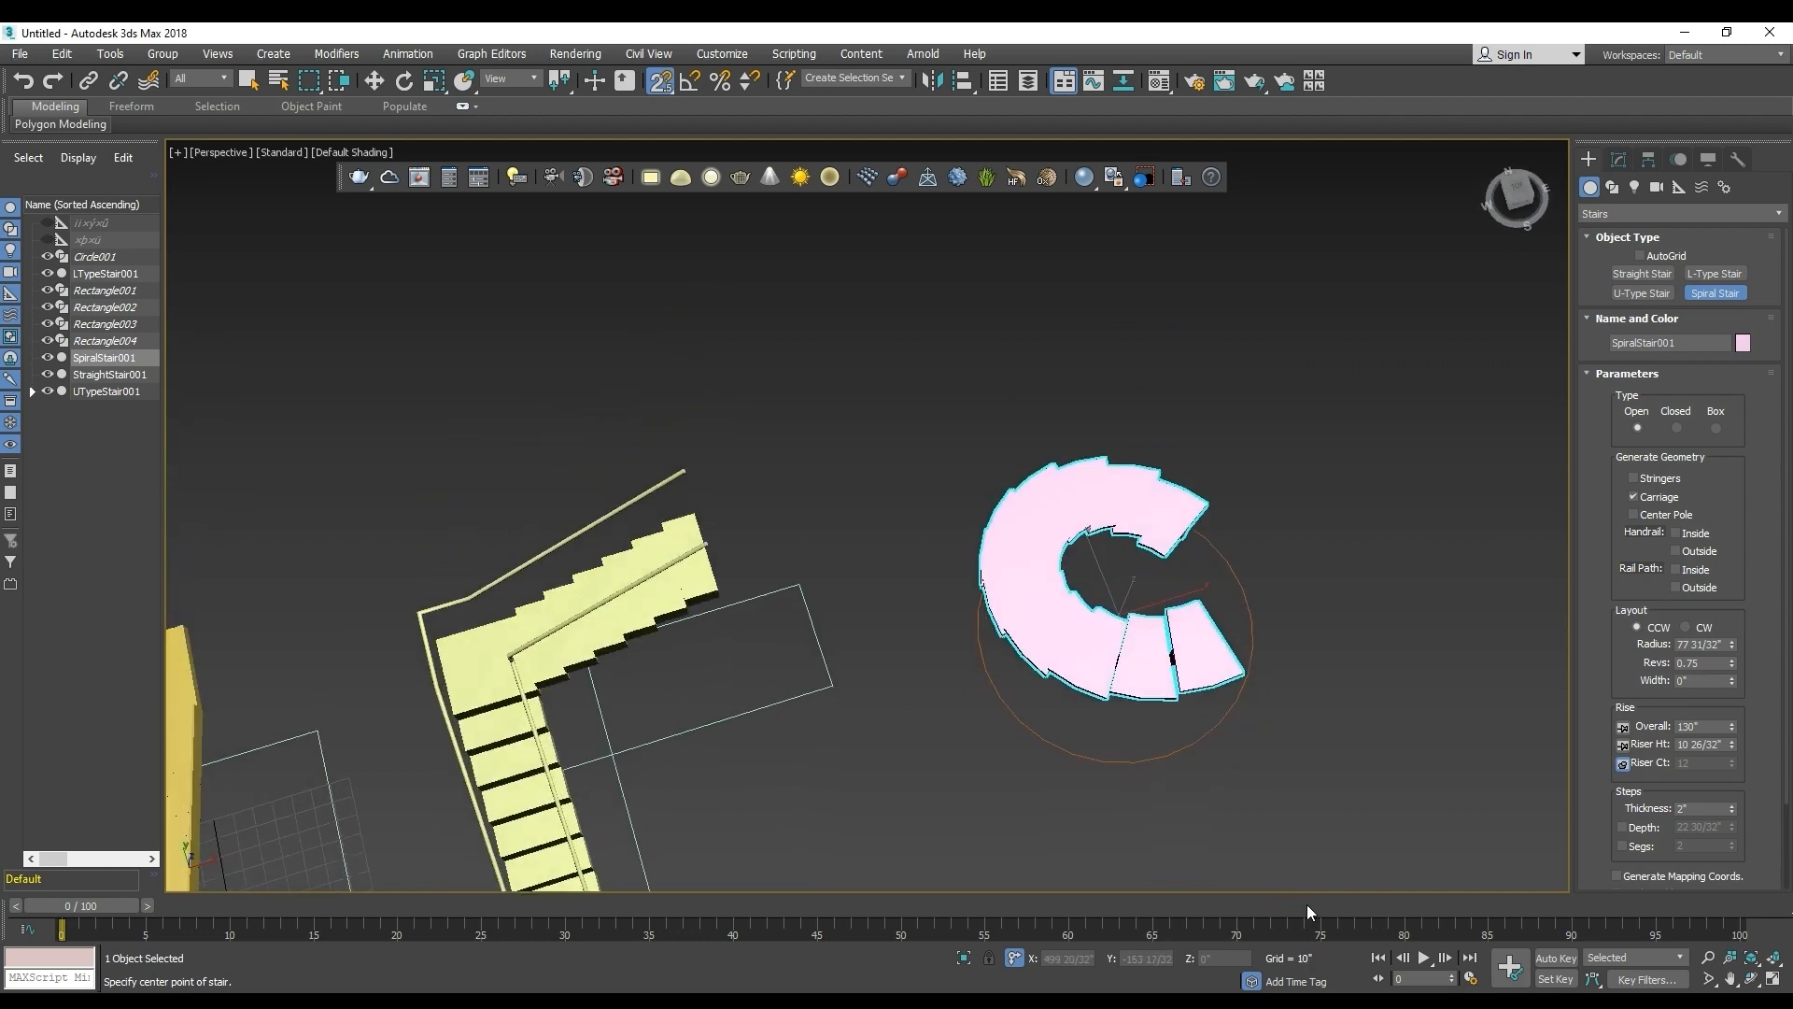
middle_click_drag(1359, 826, 1275, 845, "alt")
middle_click_drag(1308, 719, 1122, 653)
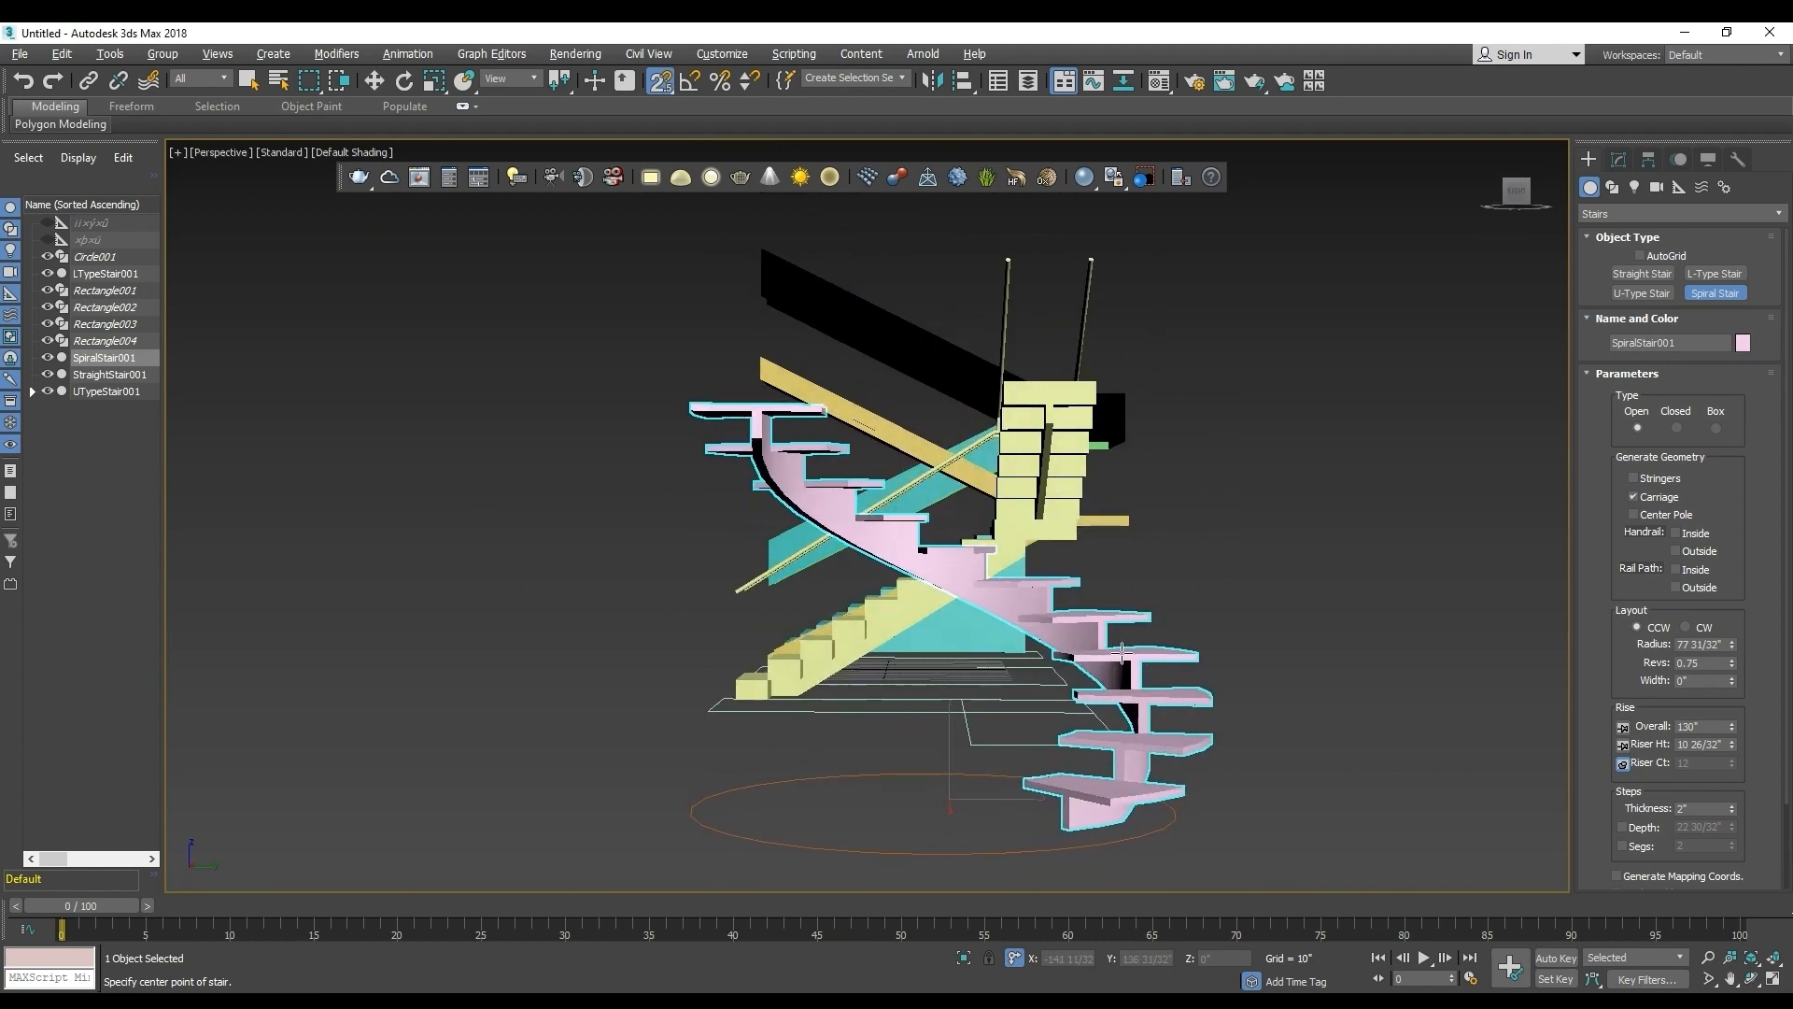
left_click(1677, 428)
mouse_move(1307, 747)
middle_mouse_down("alt")
mouse_move(1285, 760)
mouse_move(1261, 718)
mouse_move(1315, 716)
middle_mouse_up("alt")
left_click(1719, 429)
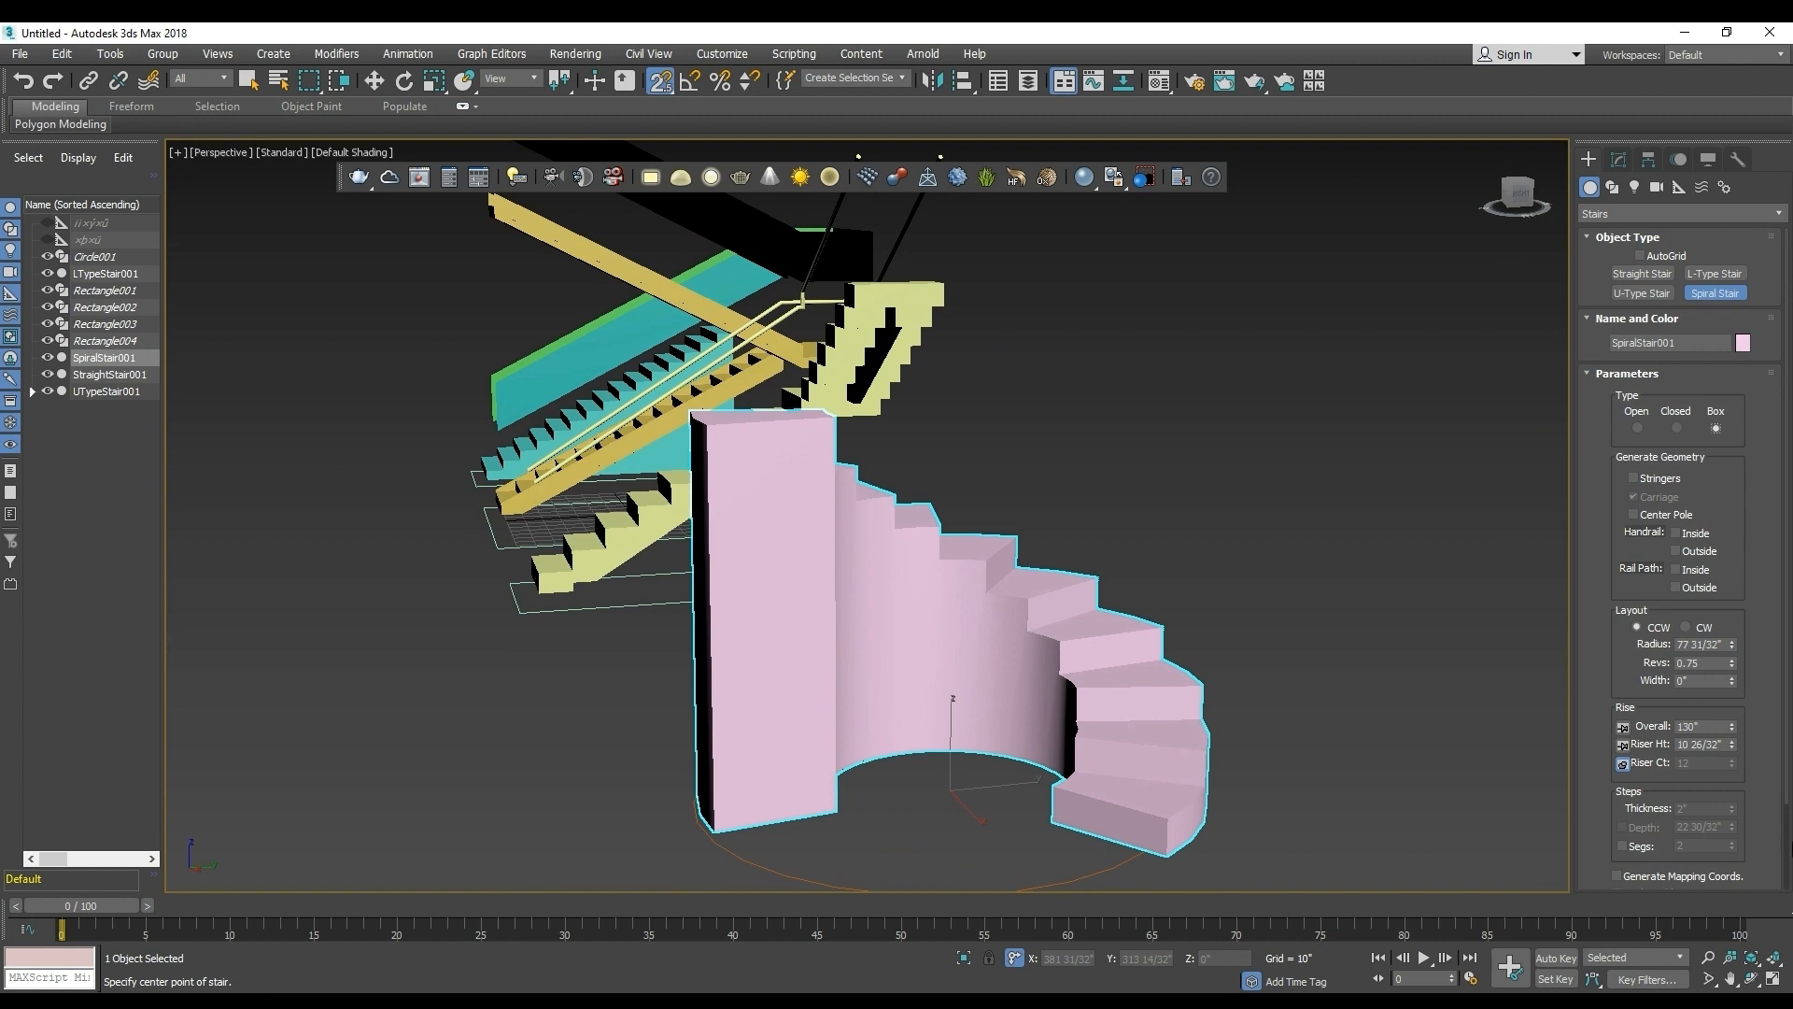
left_click(1676, 428)
middle_click_drag(1316, 700, 1333, 737, "alt")
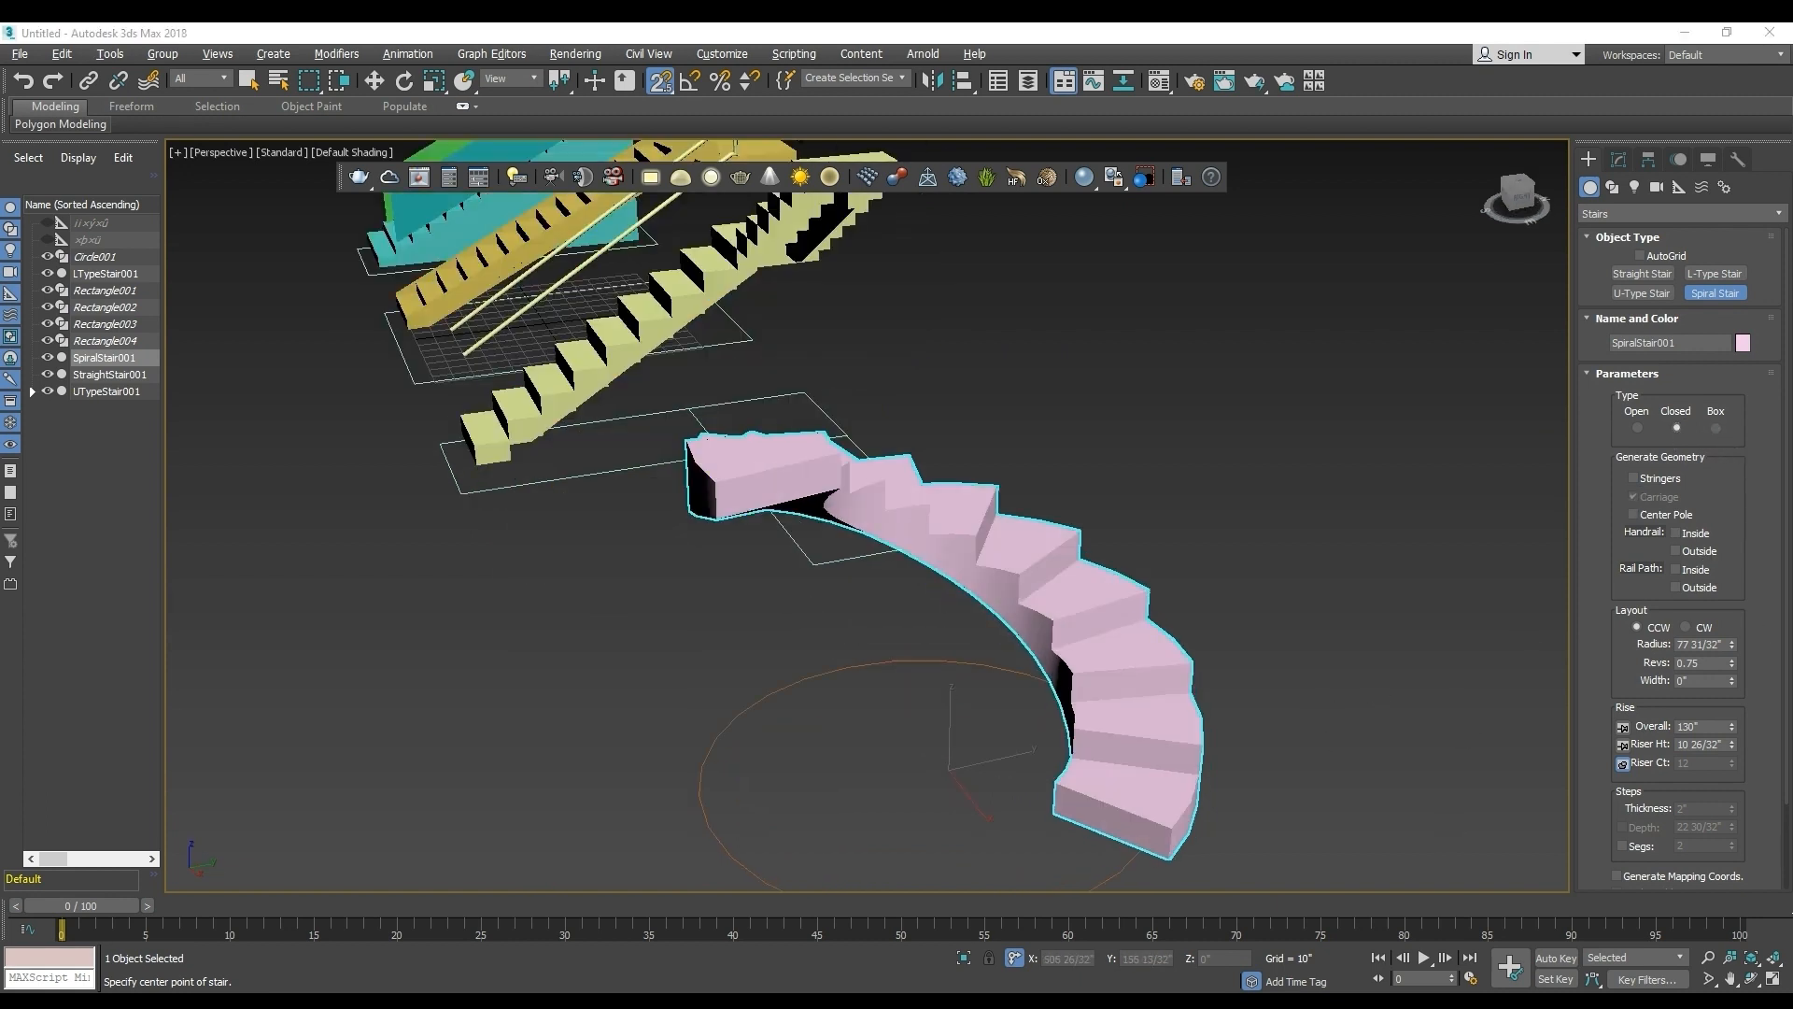
Make the spiral stair Open with a 10 26/32" step thickness and open its carriage parameters.
left_click_drag(1603, 746, 1598, 529)
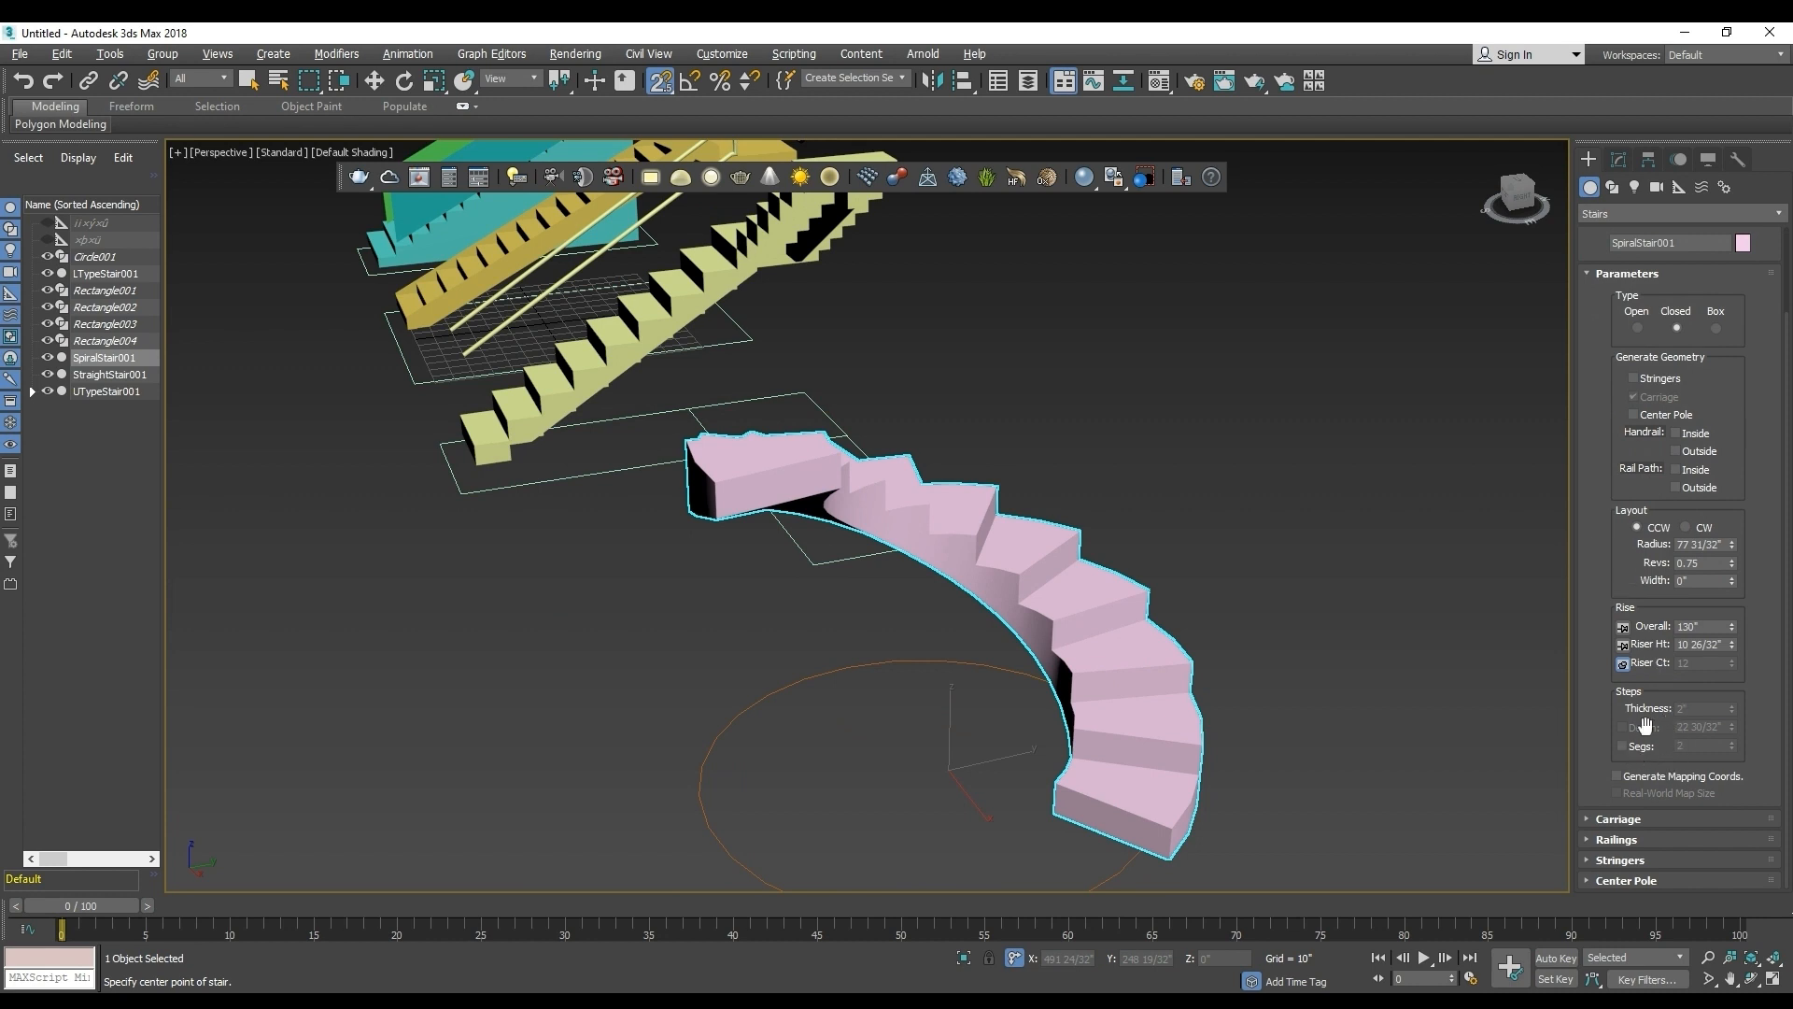
left_click(1641, 332)
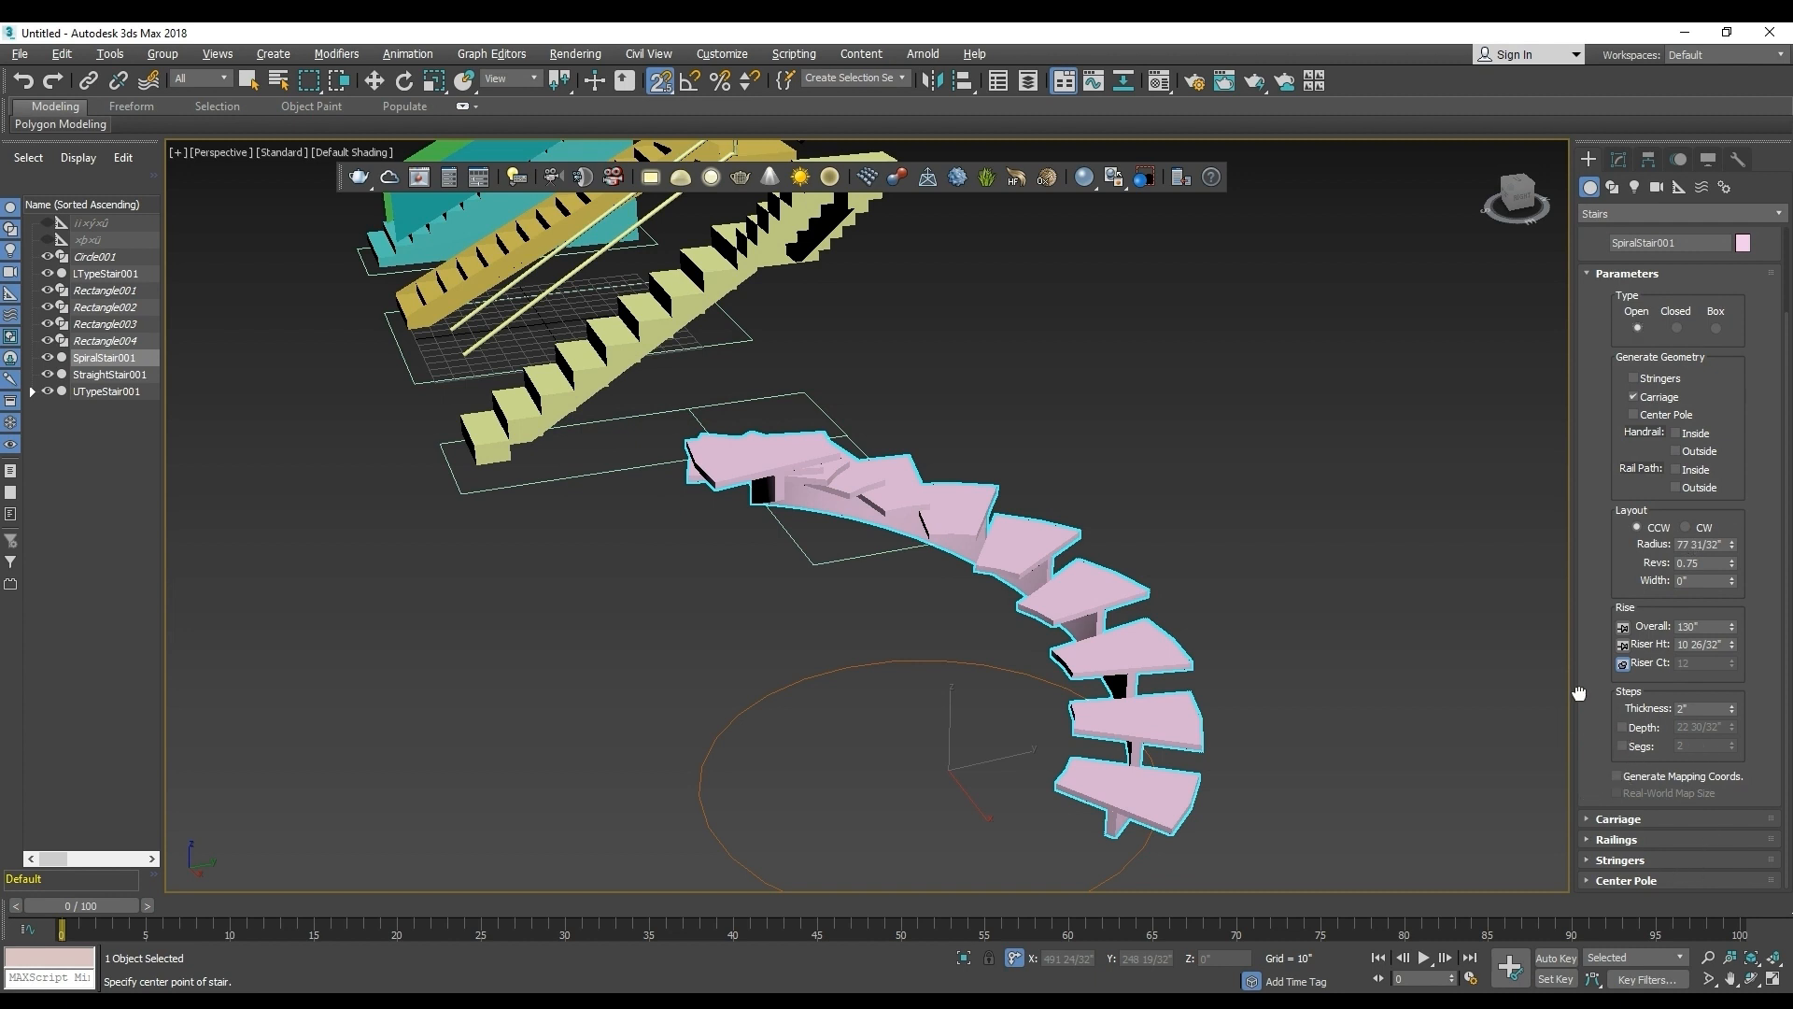
left_click_drag(1729, 712, 1753, 268)
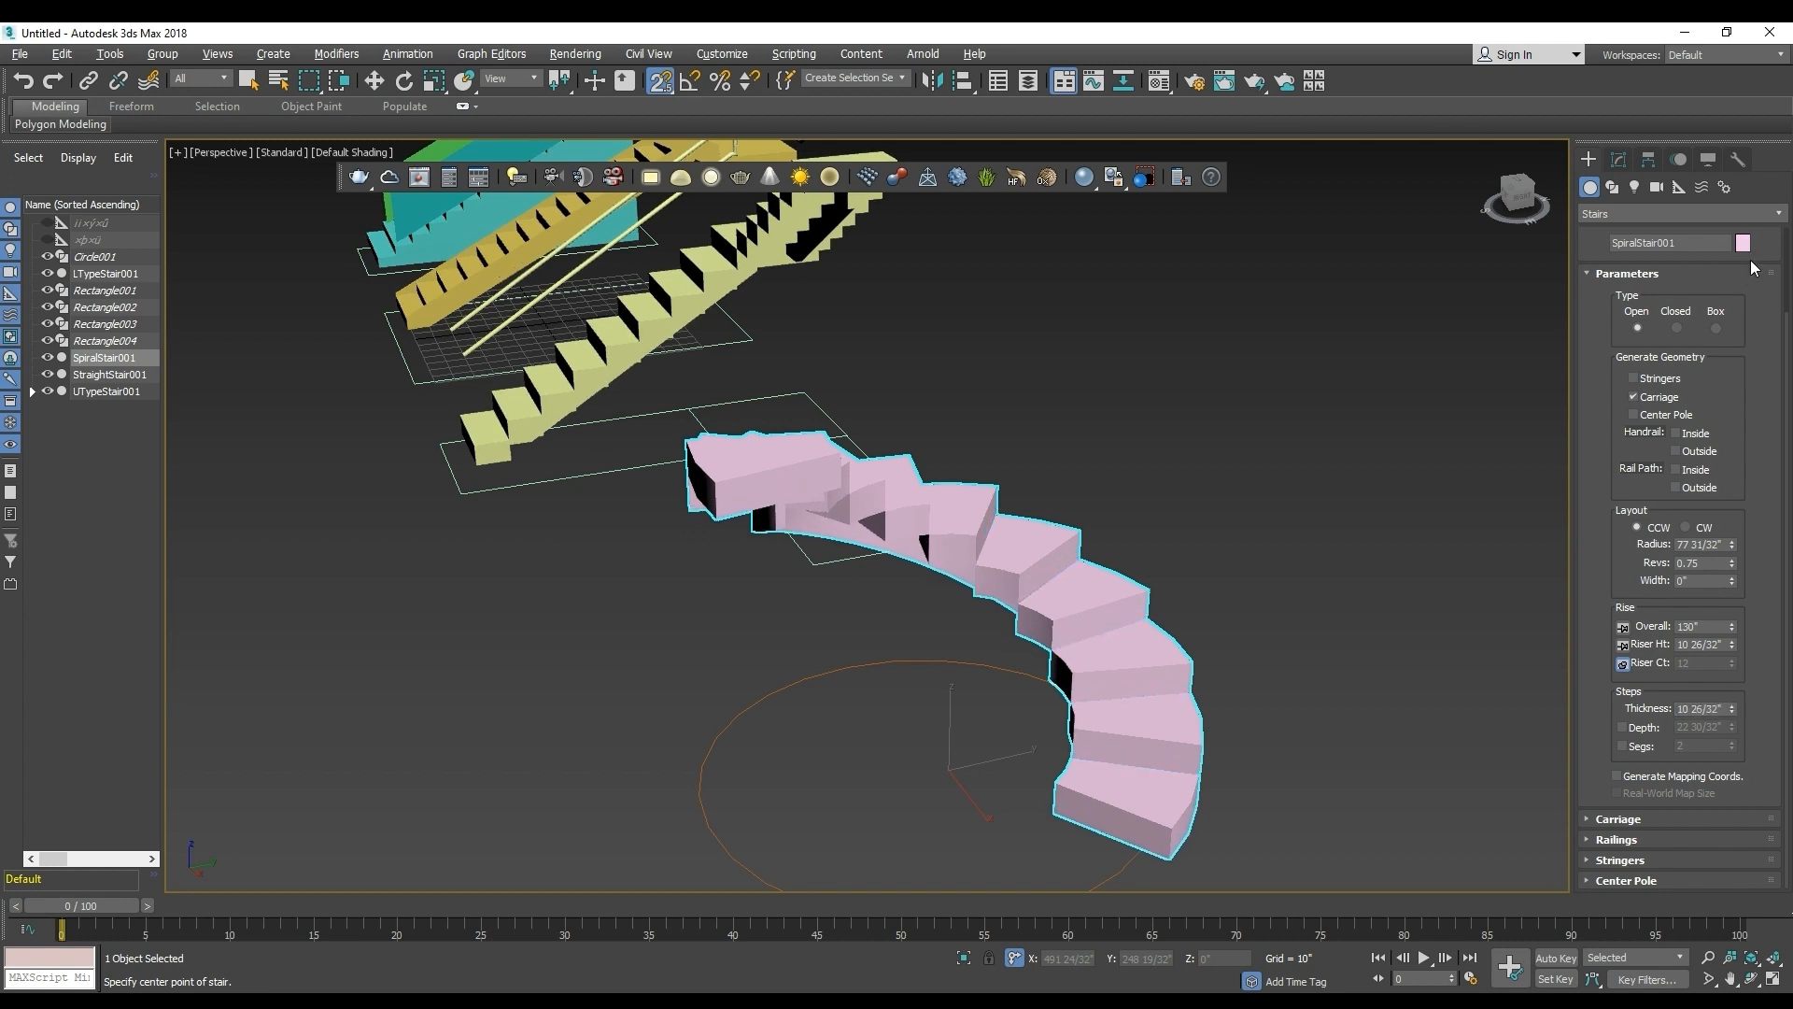
left_click(1616, 819)
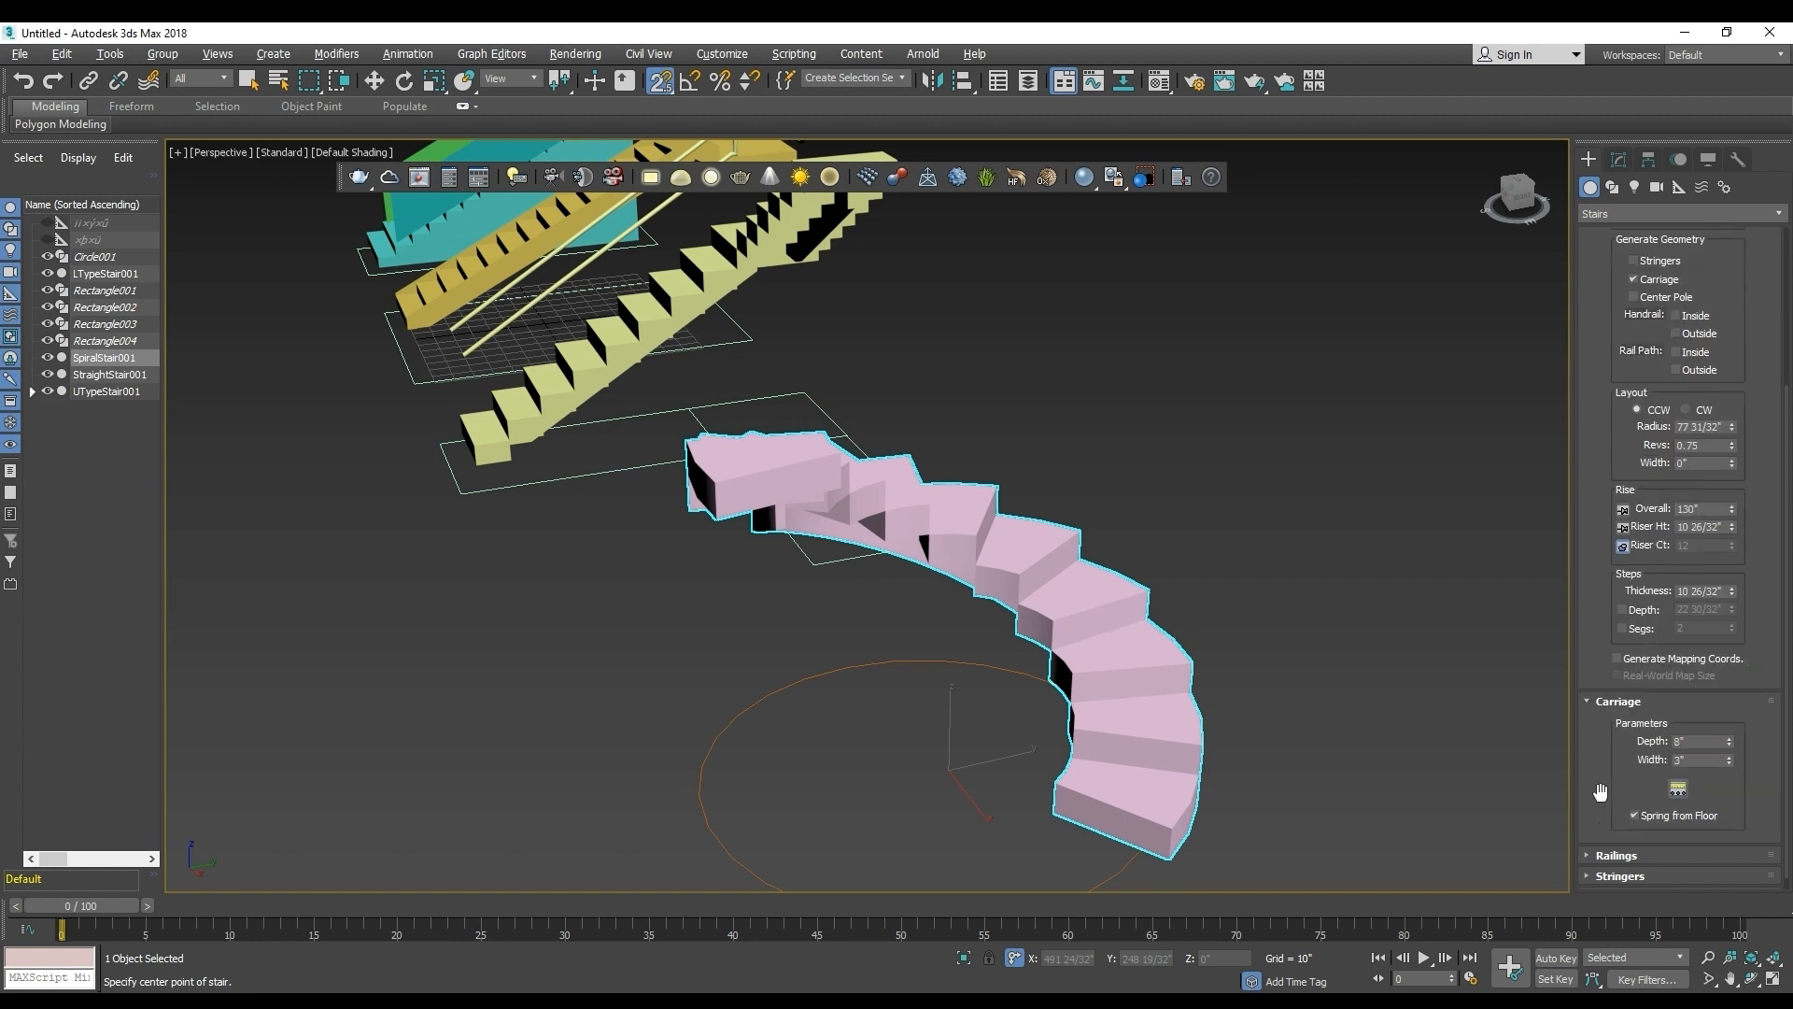
scroll(1601, 749, "down", 1)
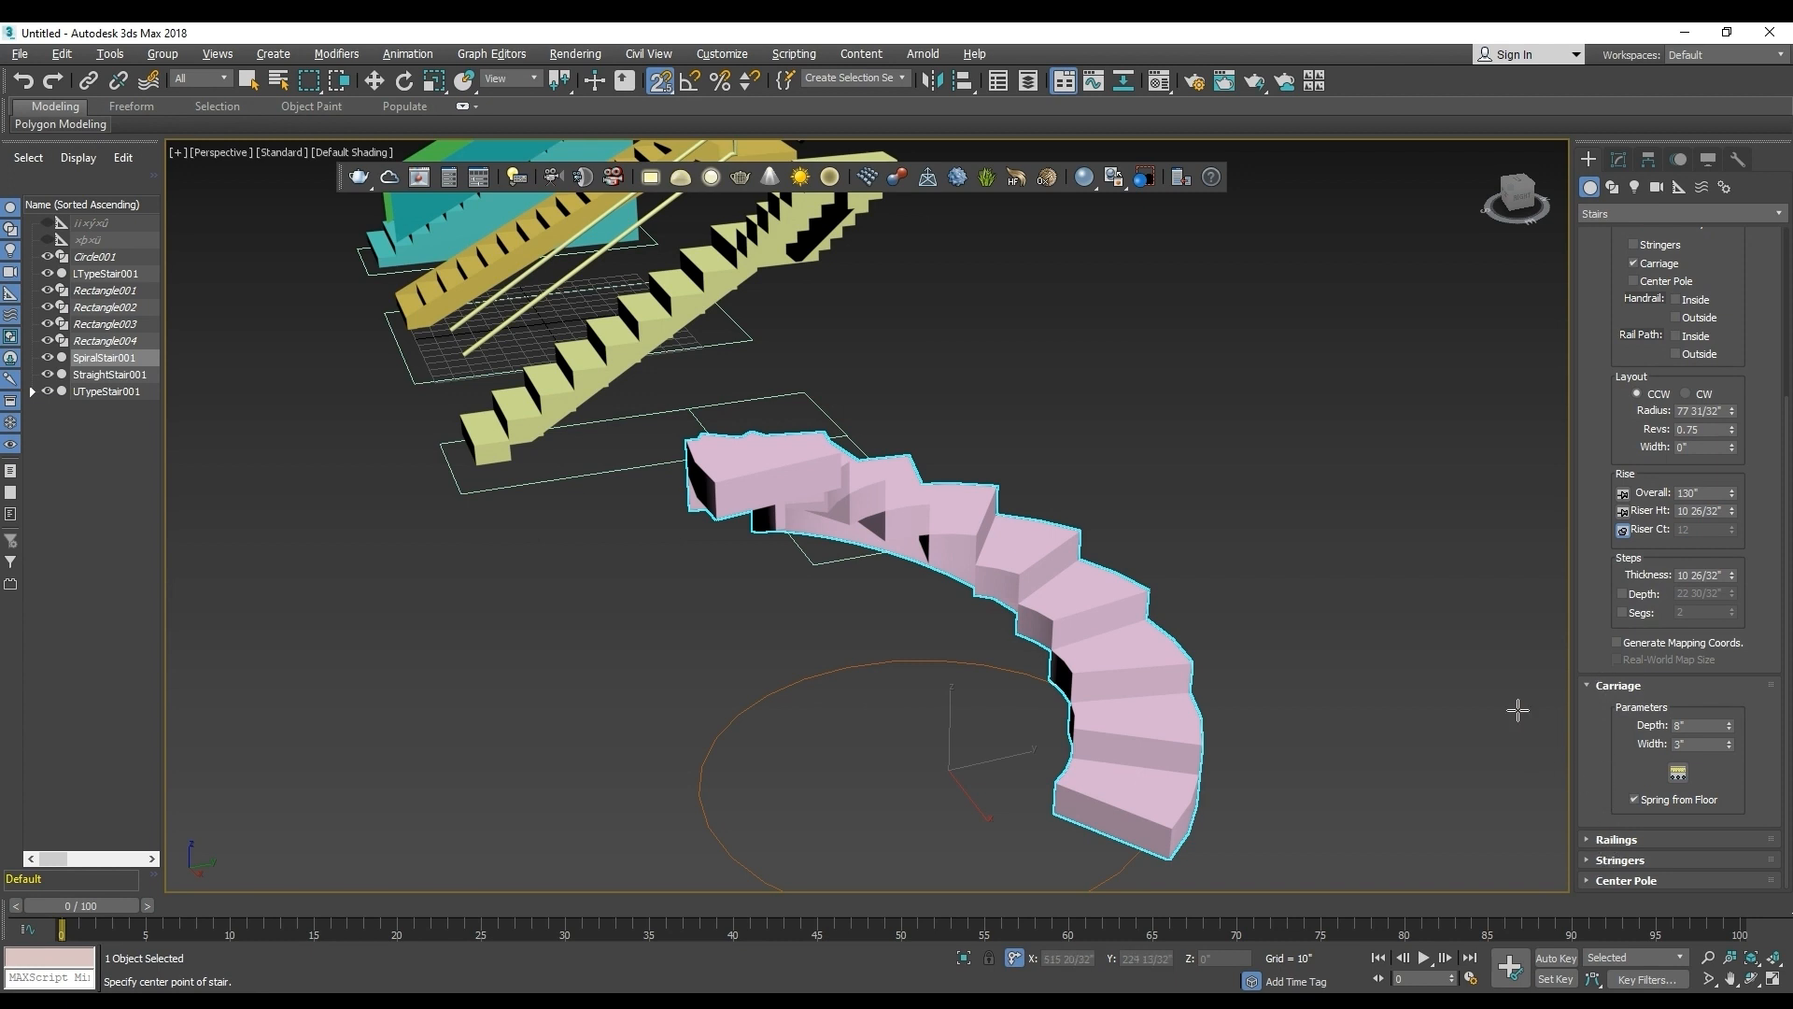
Give the spiral stair 16 risers of 8 10/32", an overall height of 133 14/32" and an 8 10/32" step thickness.
left_click(1623, 511)
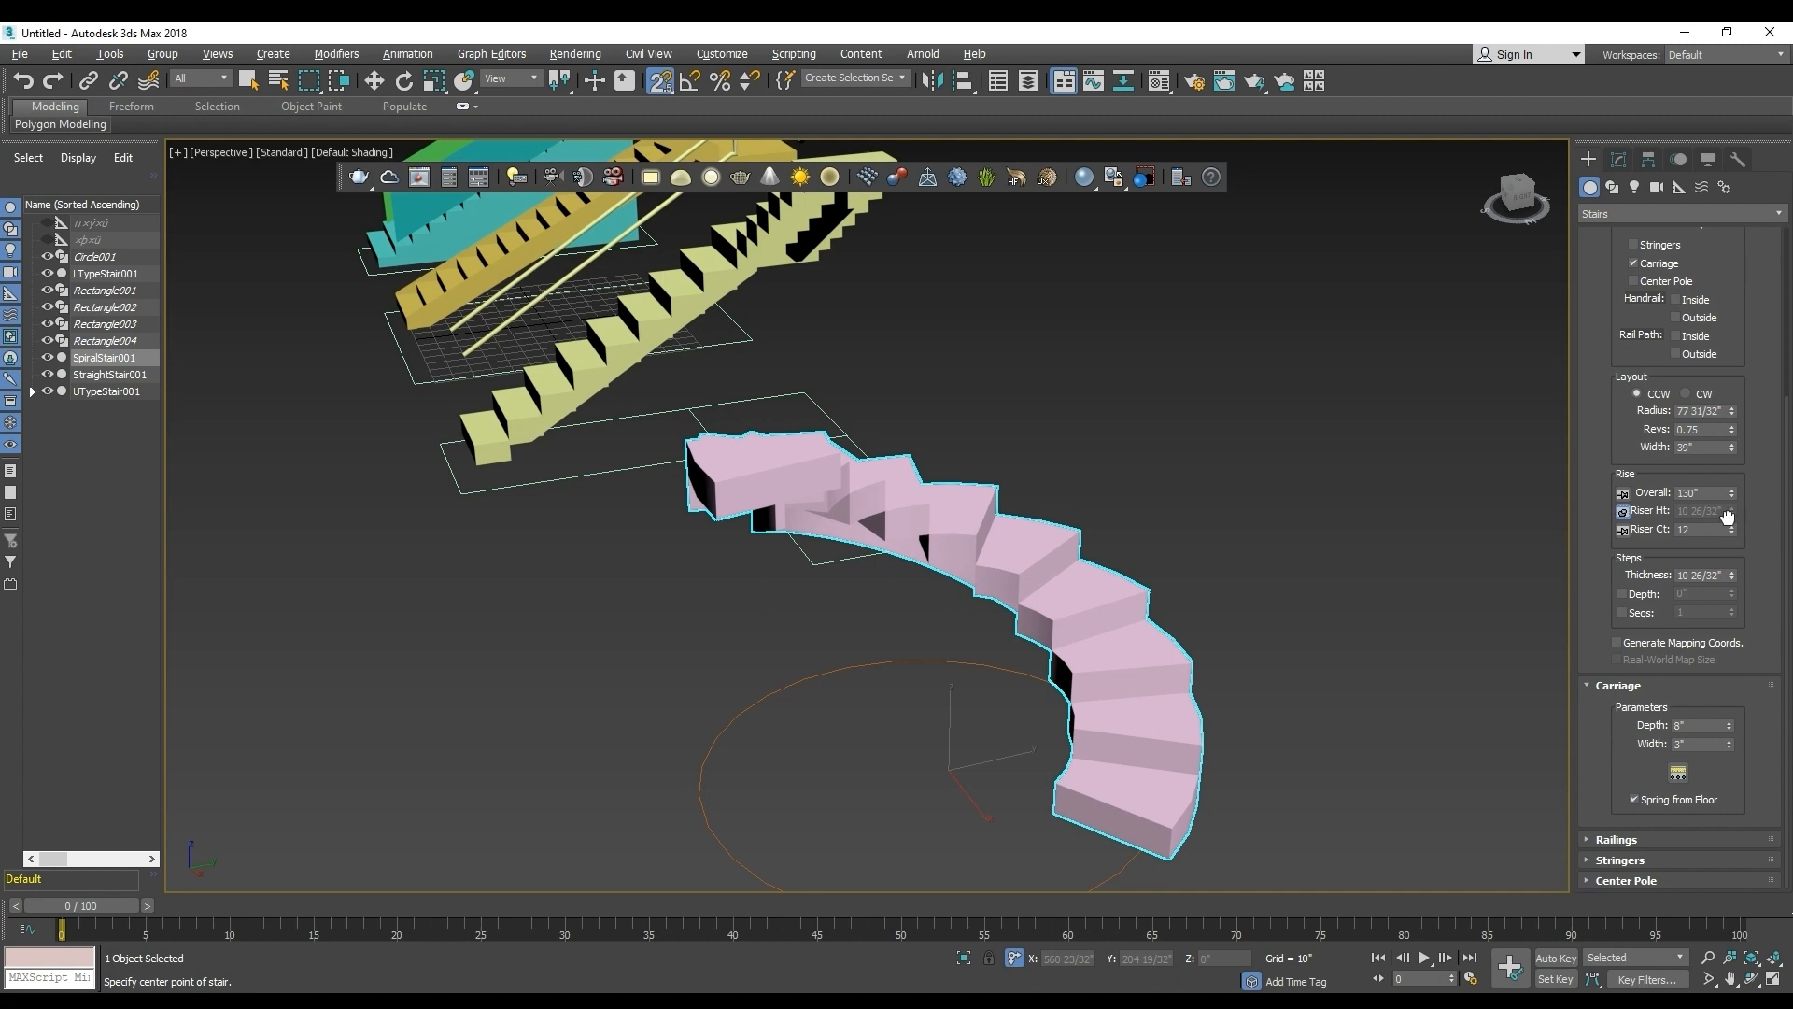
mouse_move(1732, 529)
left_mouse_down()
mouse_move(1731, 485)
mouse_move(1728, 560)
mouse_move(1728, 514)
left_mouse_up()
middle_click_drag(1474, 666, 1144, 726, "alt")
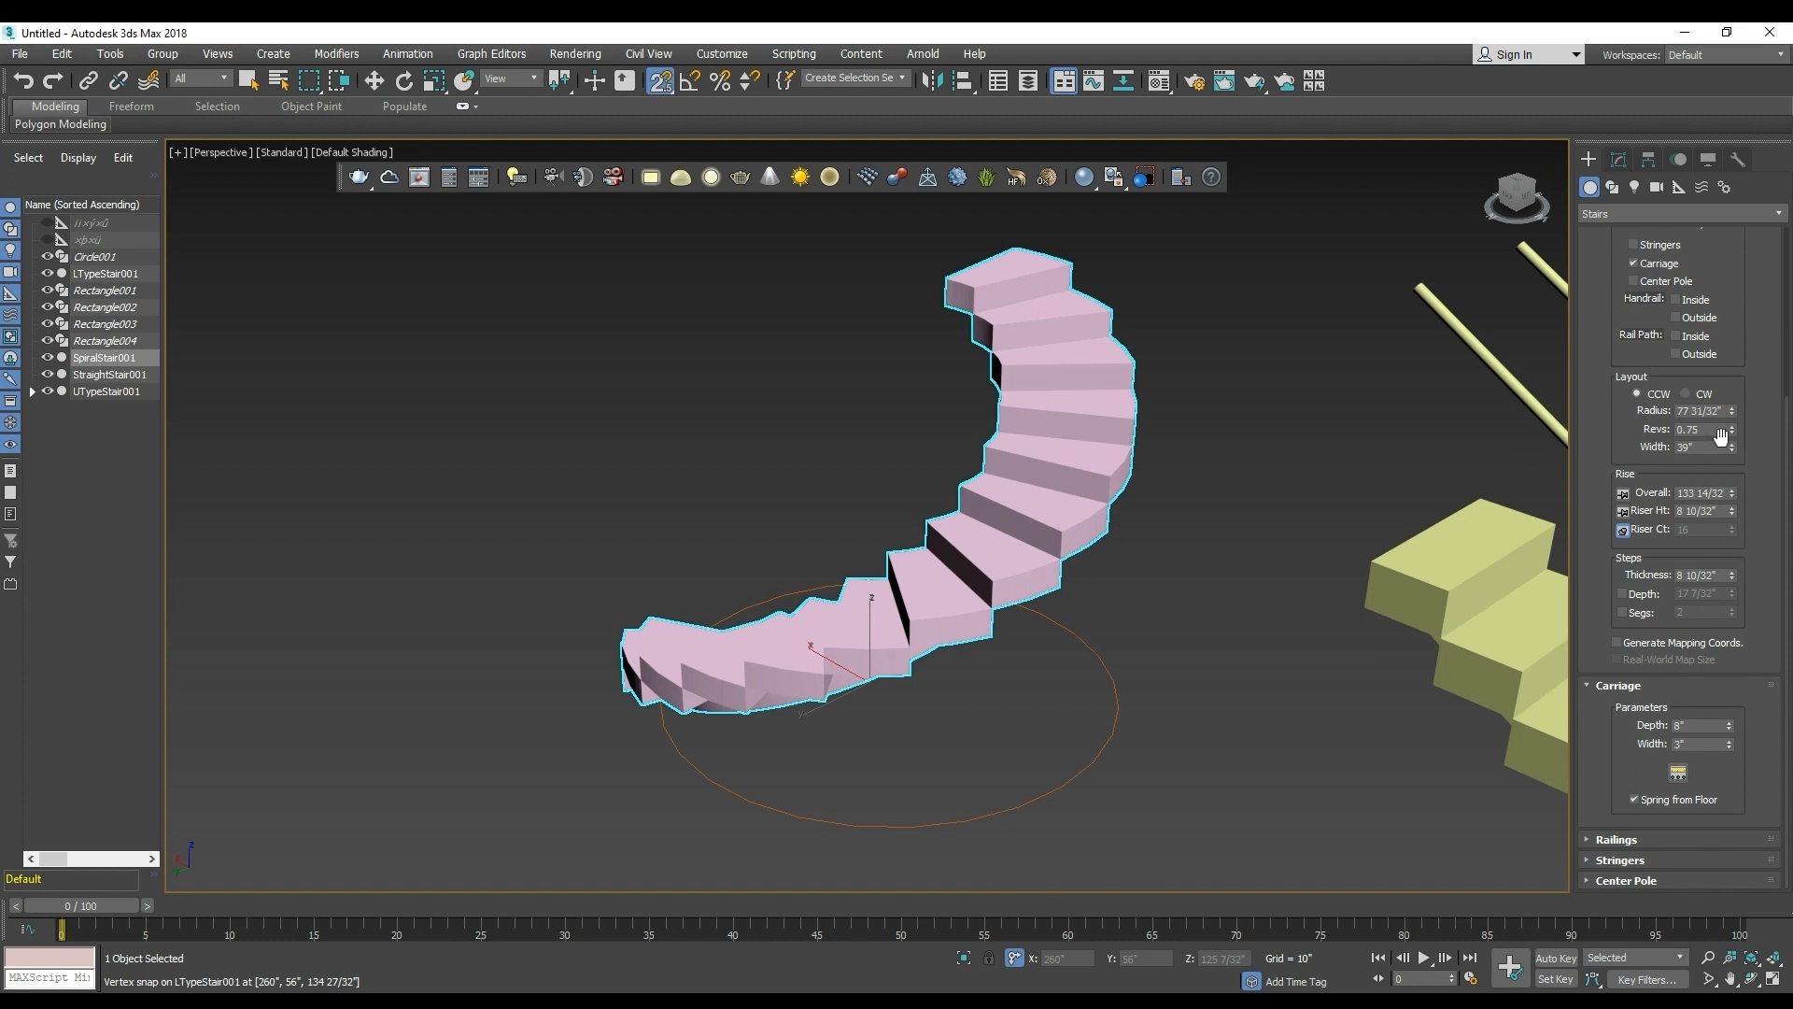
Set the spiral stair to 2.08 revolutions and raise its riser count to 24 with the riser height locked.
left_click_drag(1732, 428, 1757, 303)
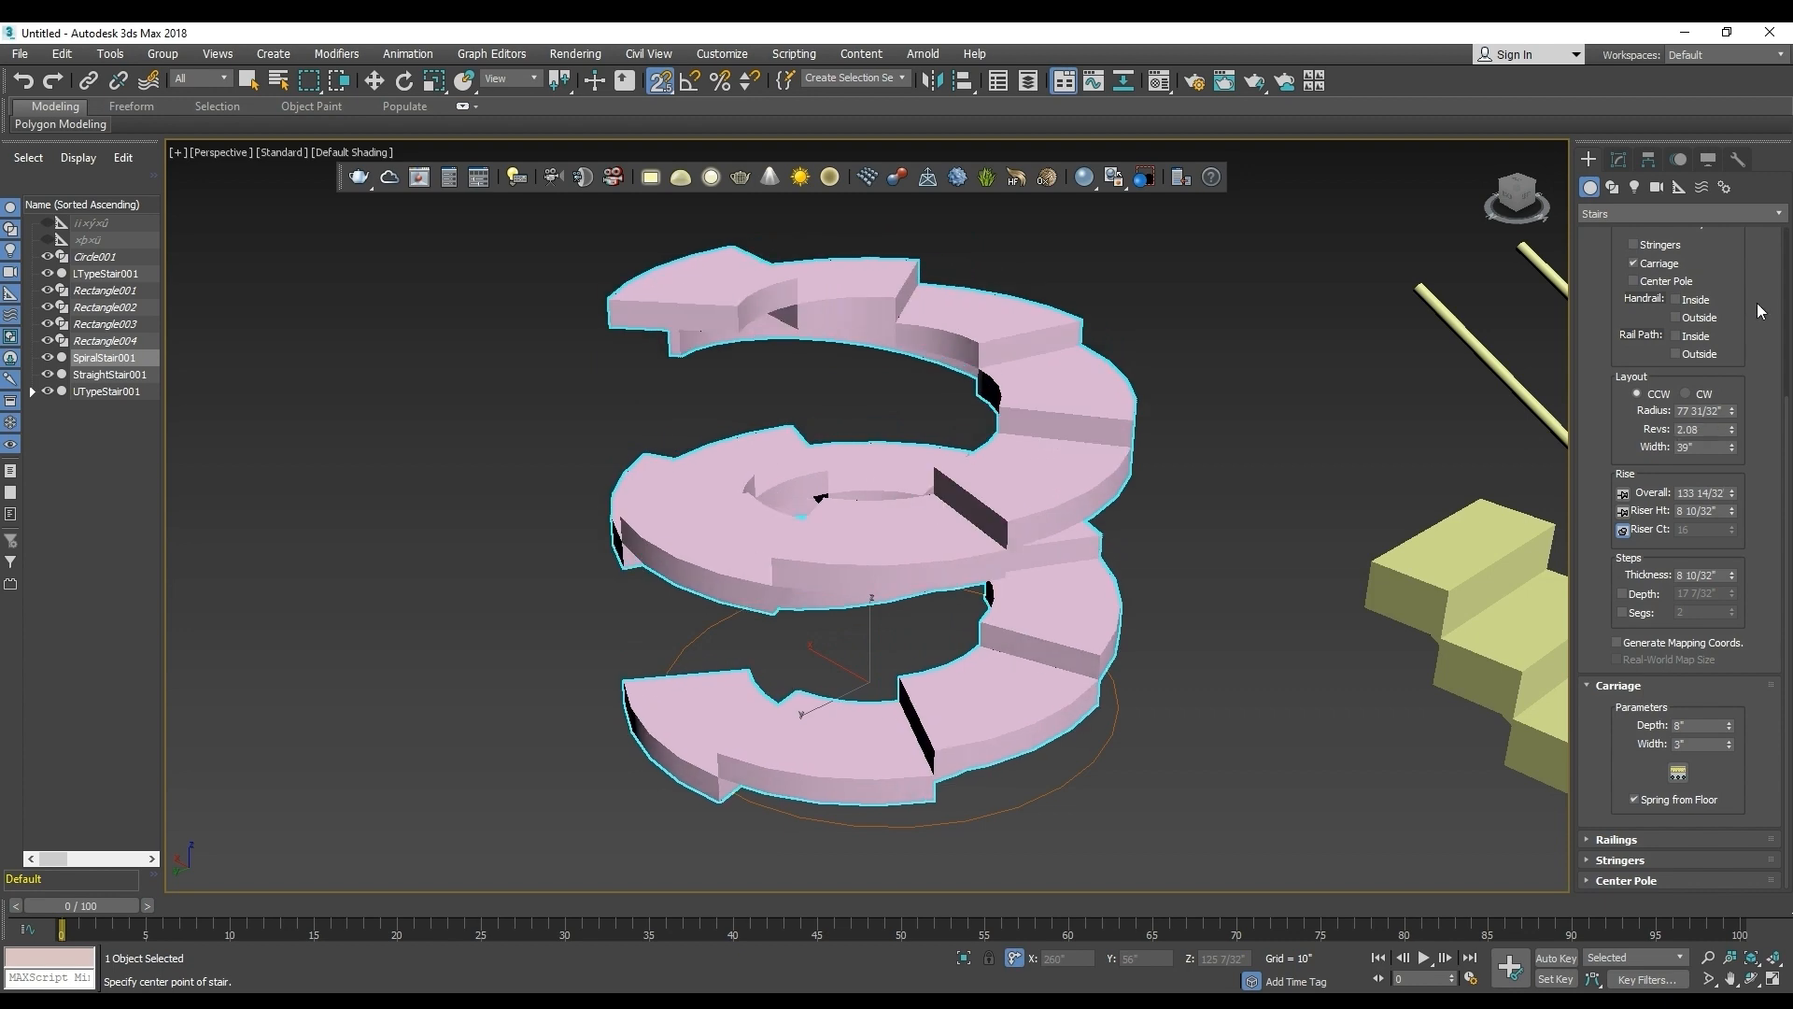
middle_click_drag(1173, 613, 1509, 719, "alt")
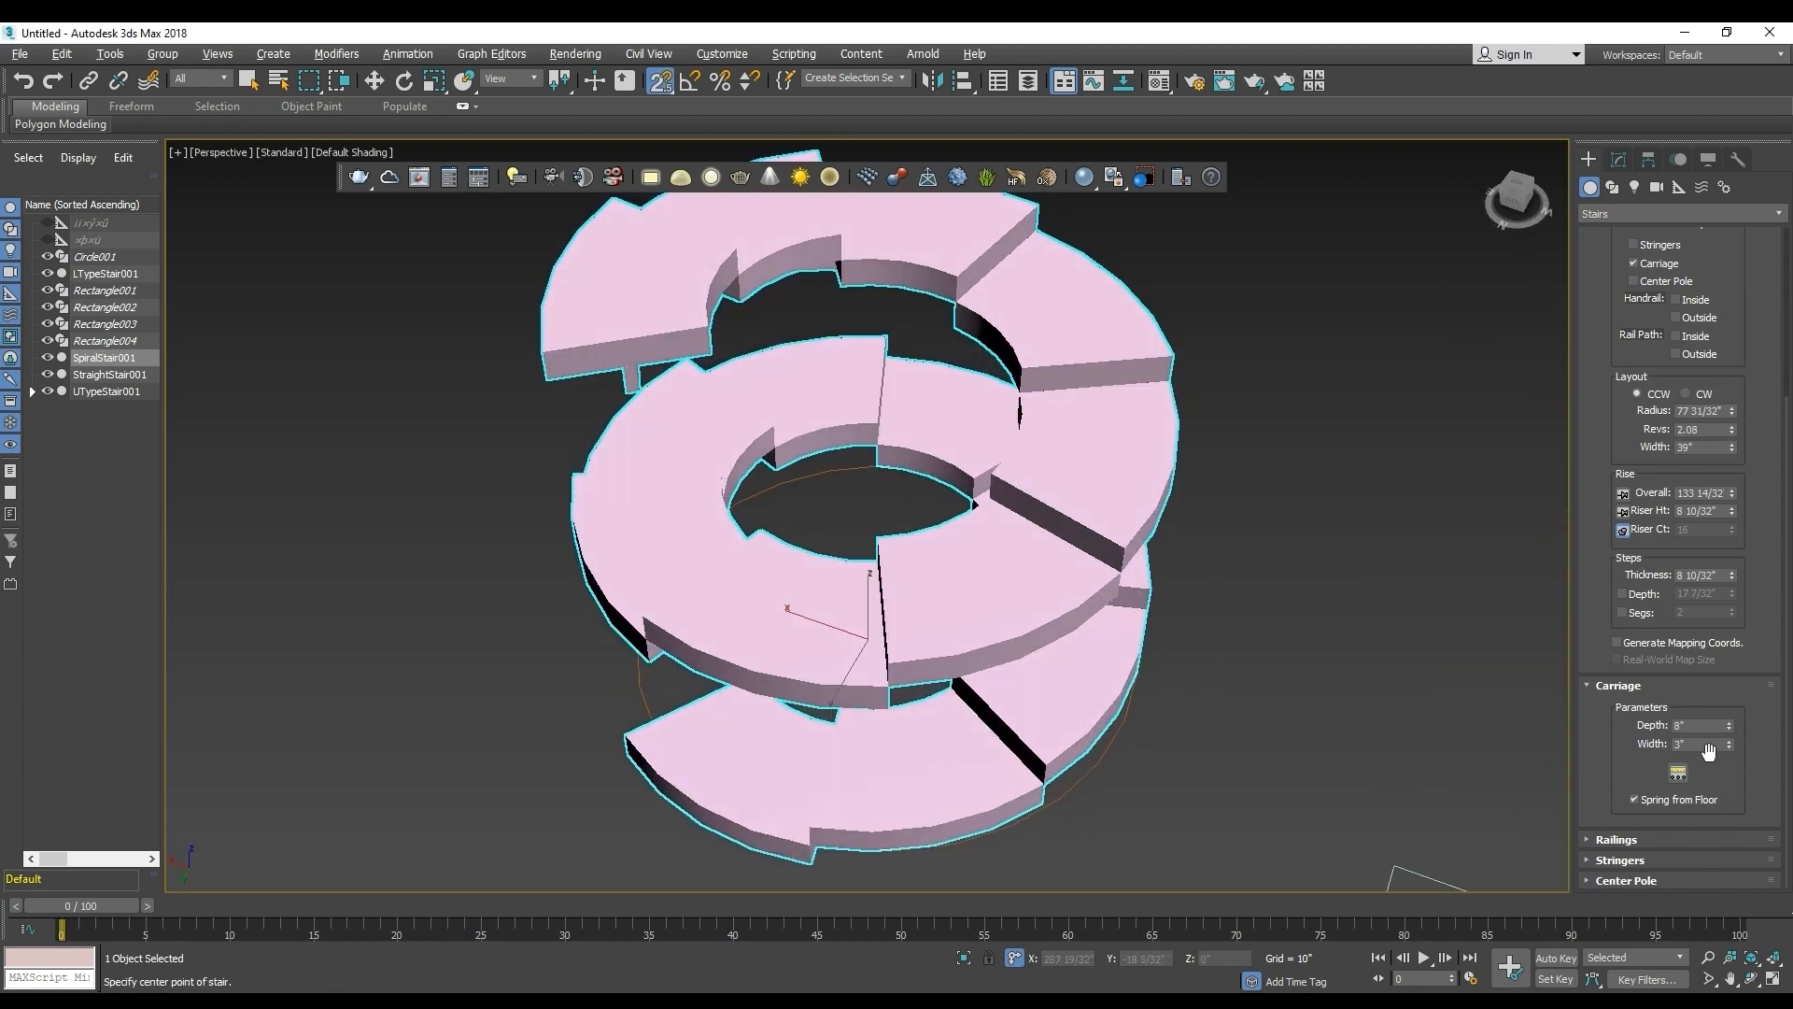
left_click(1623, 512)
left_click_drag(1733, 527, 1731, 522)
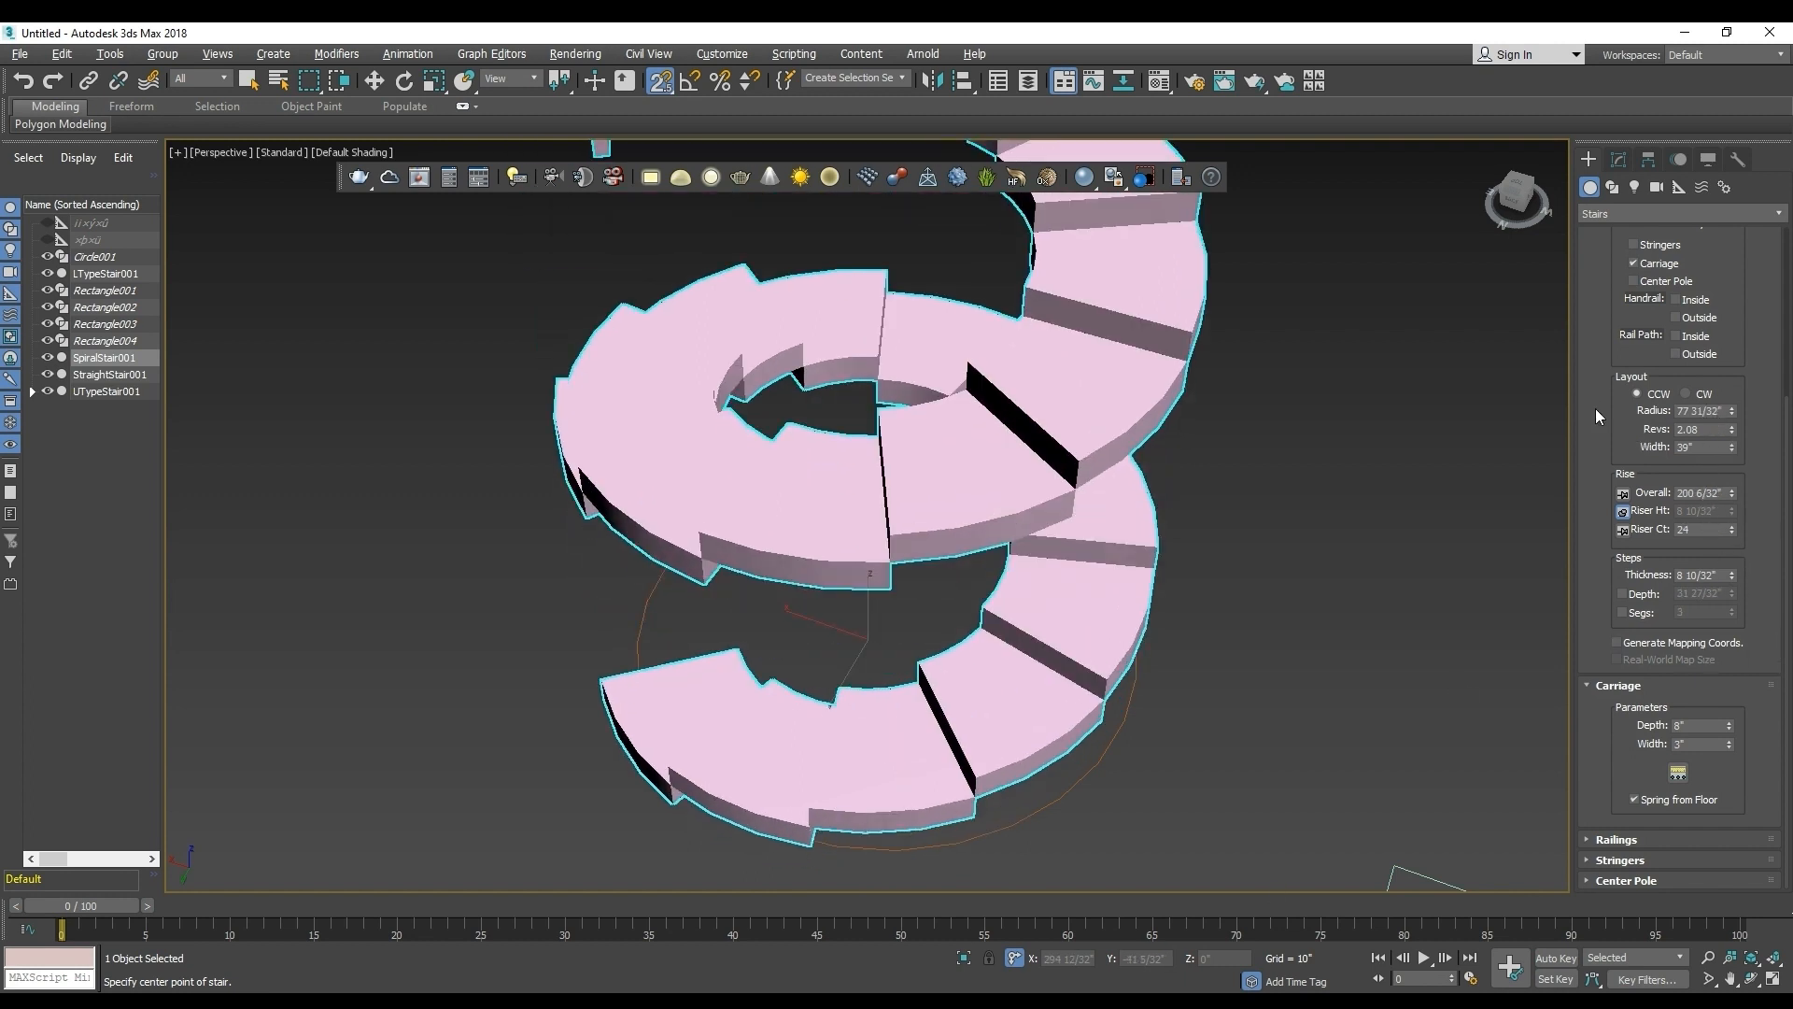
Generate stringers along the sides of the spiral stair.
left_click_drag(1603, 430, 1620, 669)
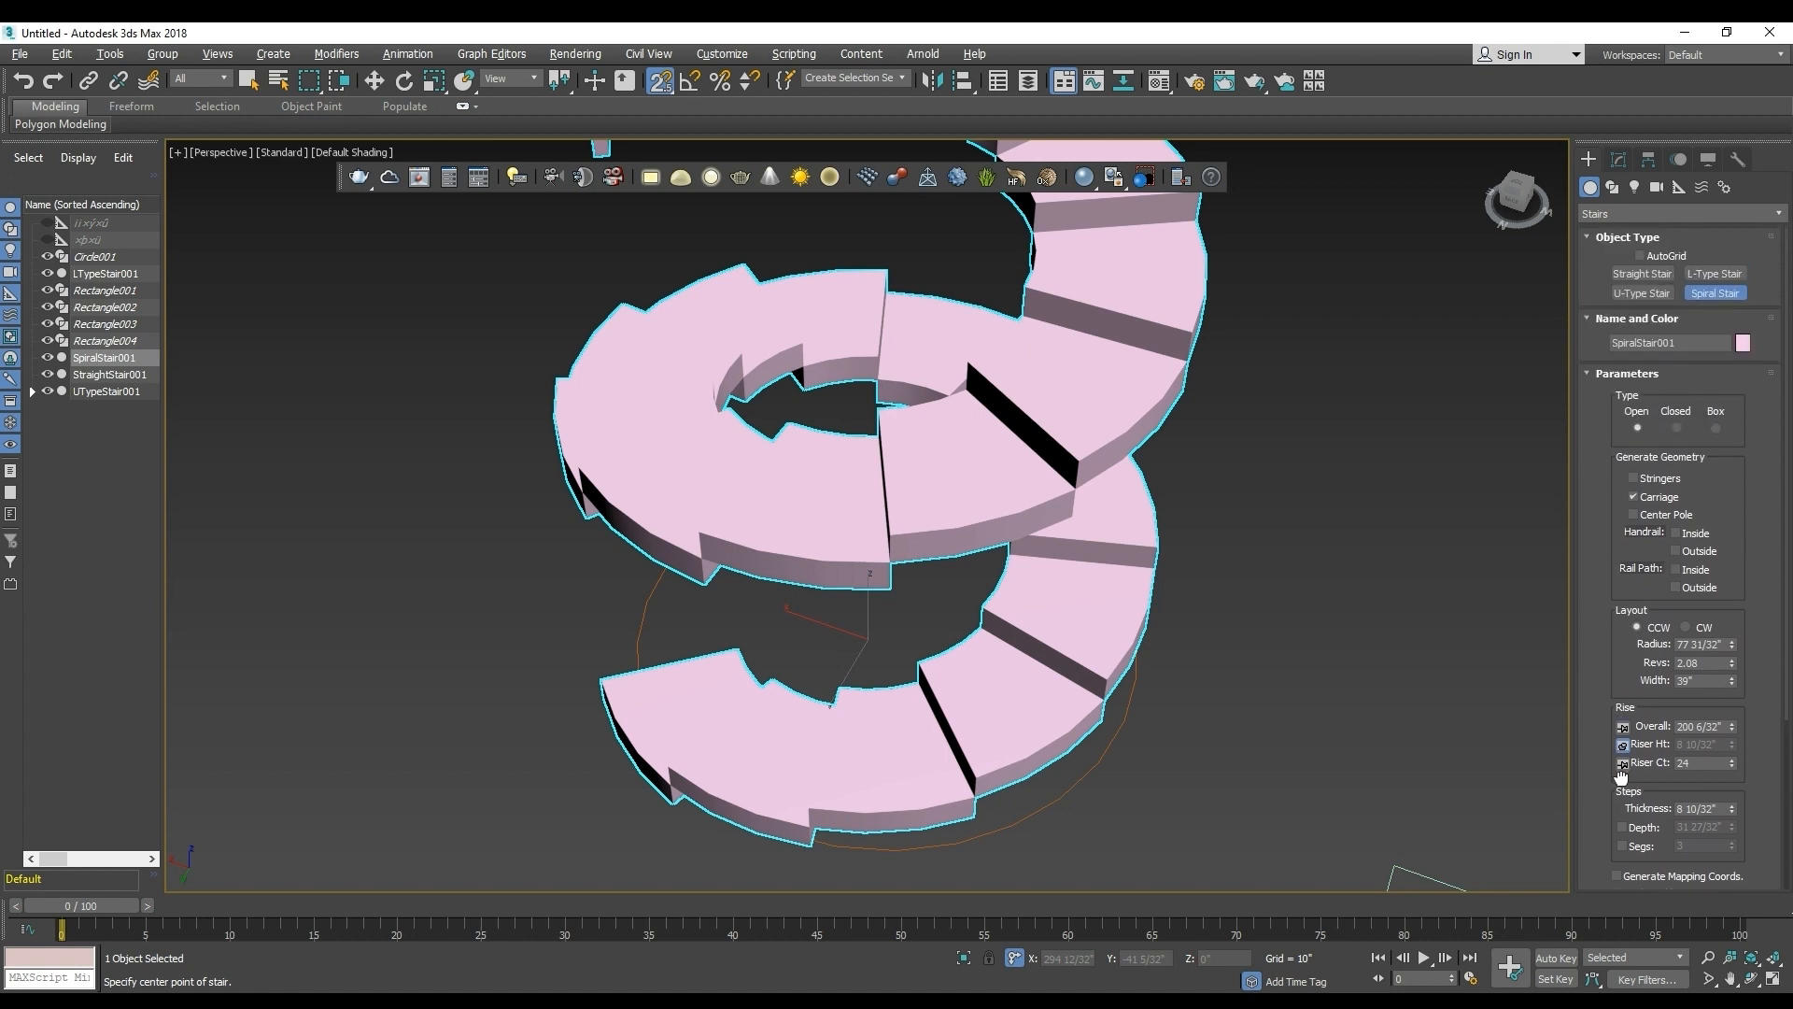
left_click_drag(1620, 777, 1629, 669)
scroll(1120, 549, "down", 5)
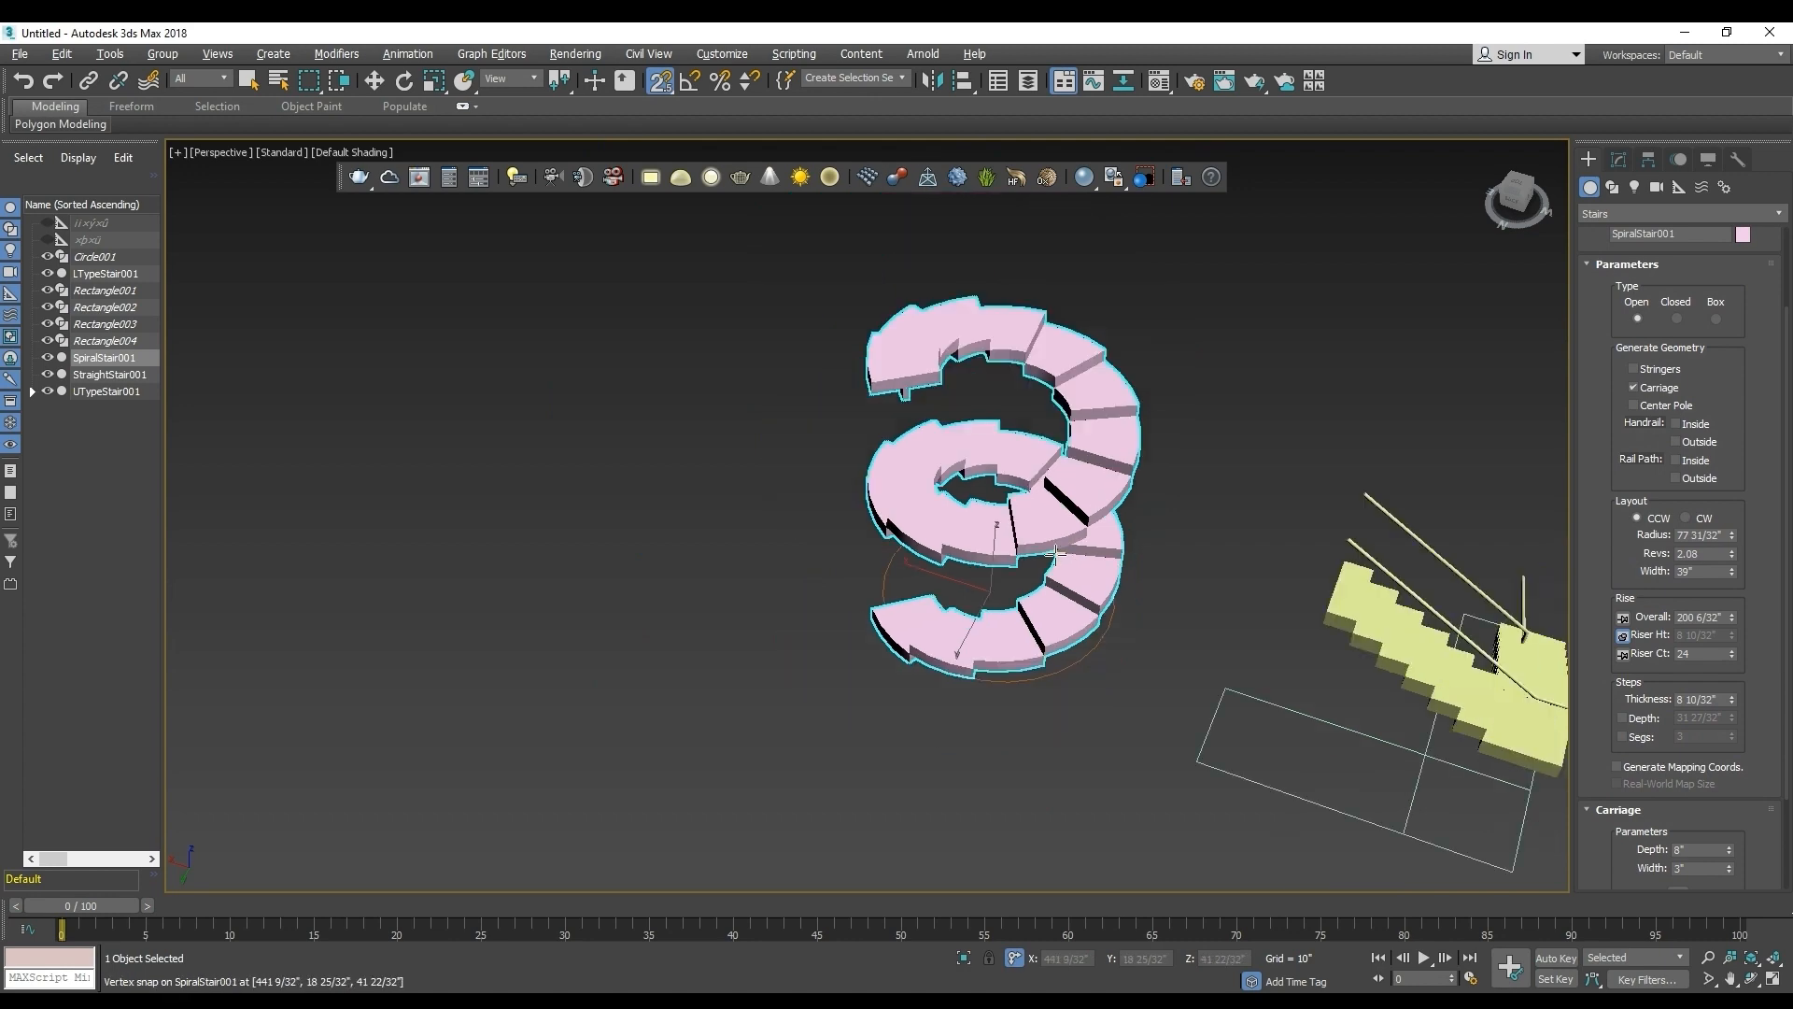
middle_click_drag(1055, 553, 1120, 570, "alt")
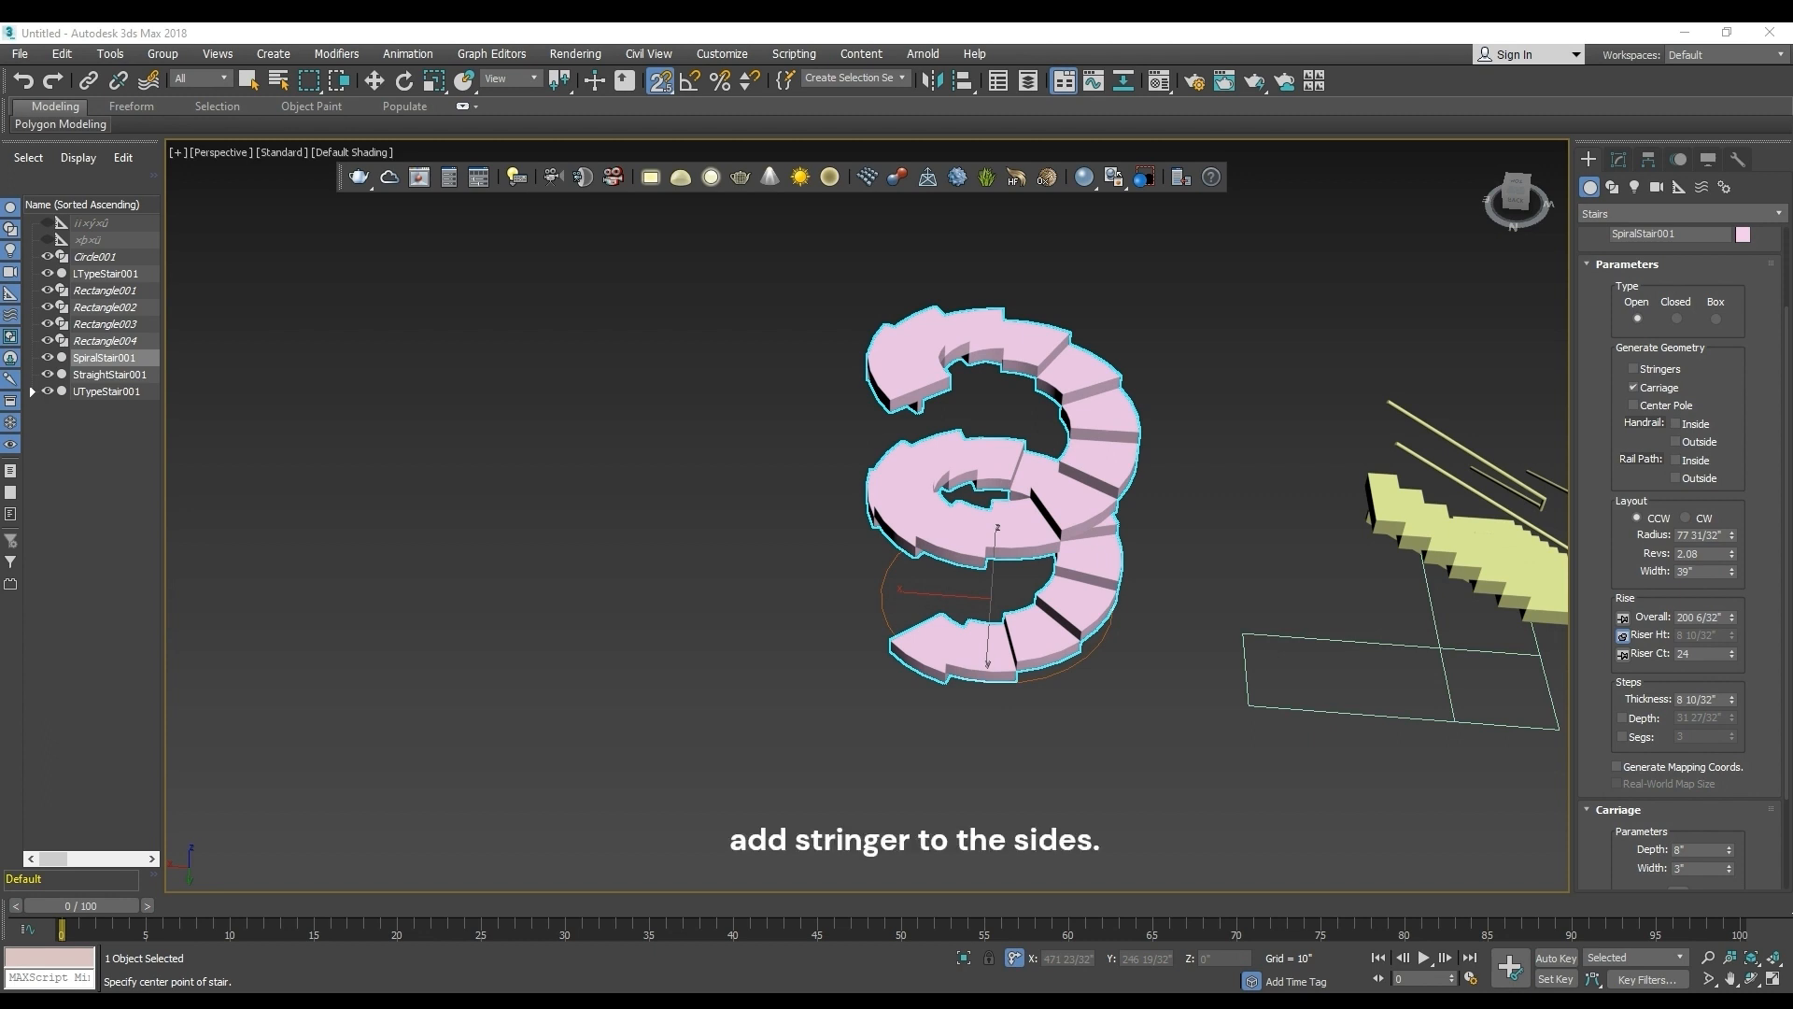
left_click(1644, 368)
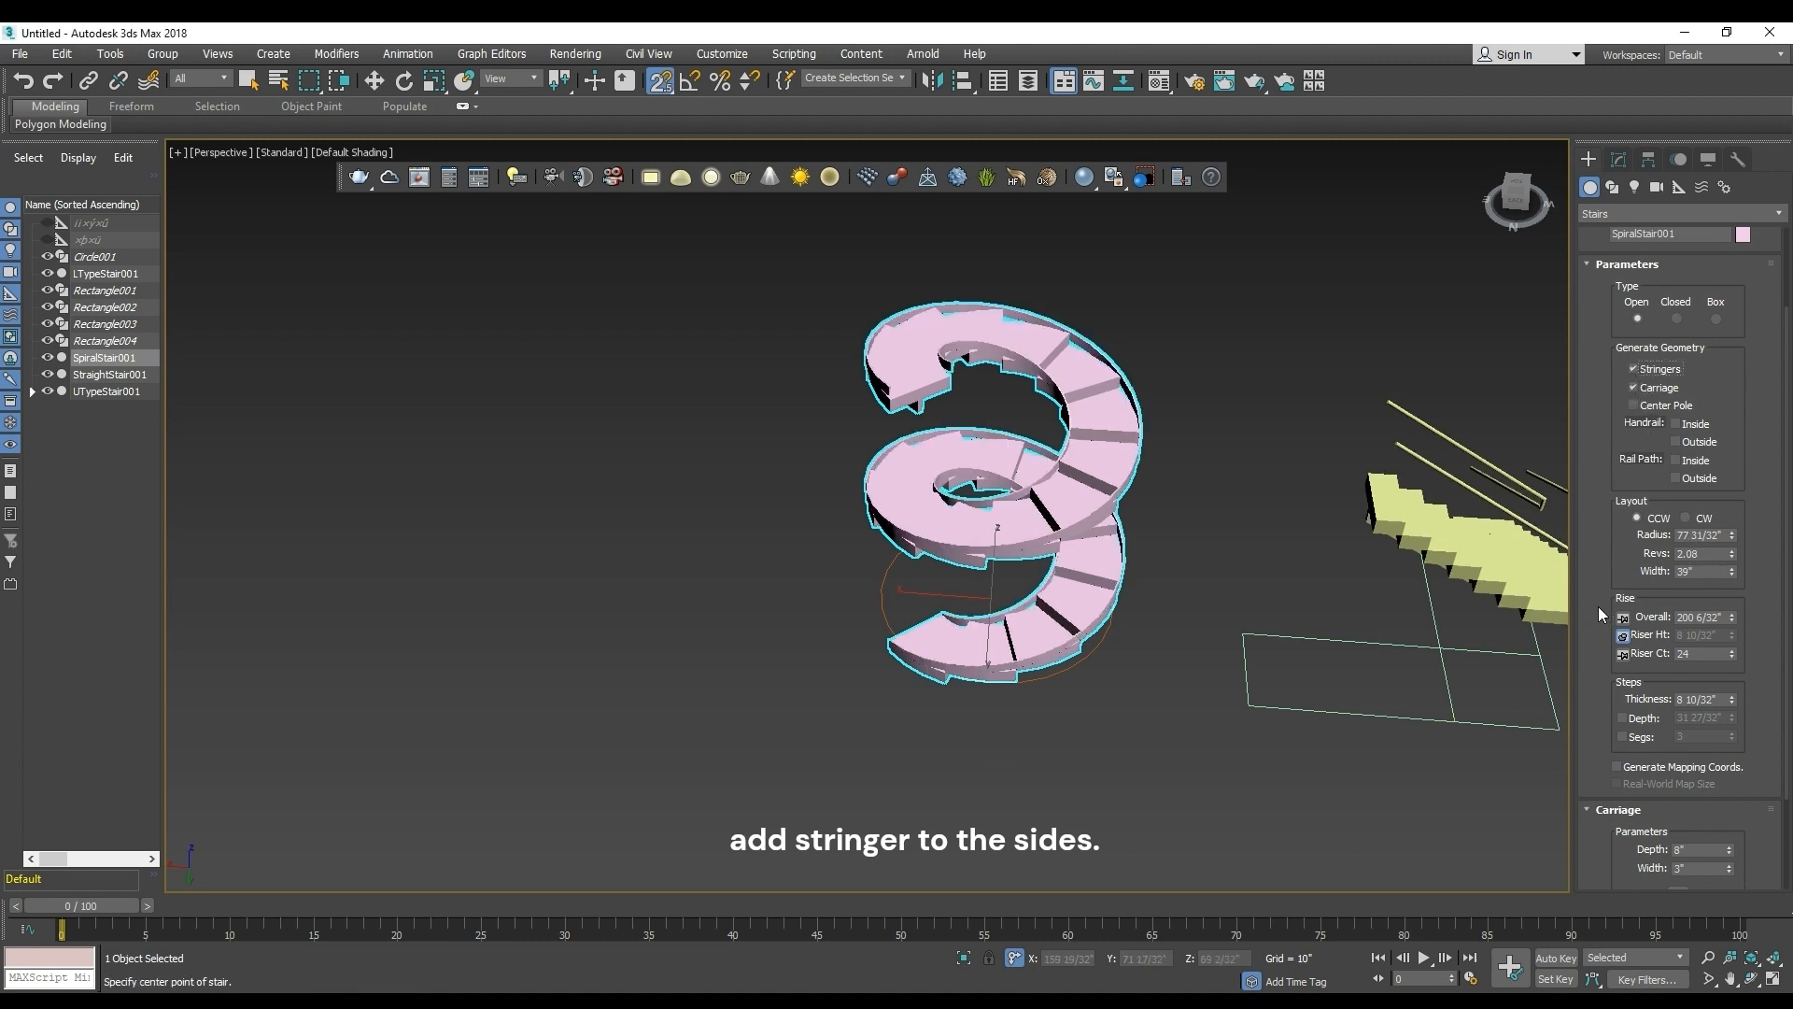
Increase the spiral stair's stringer depth to 19 23/32" and inspect the stringers up close.
scroll(1588, 598, "down", 3)
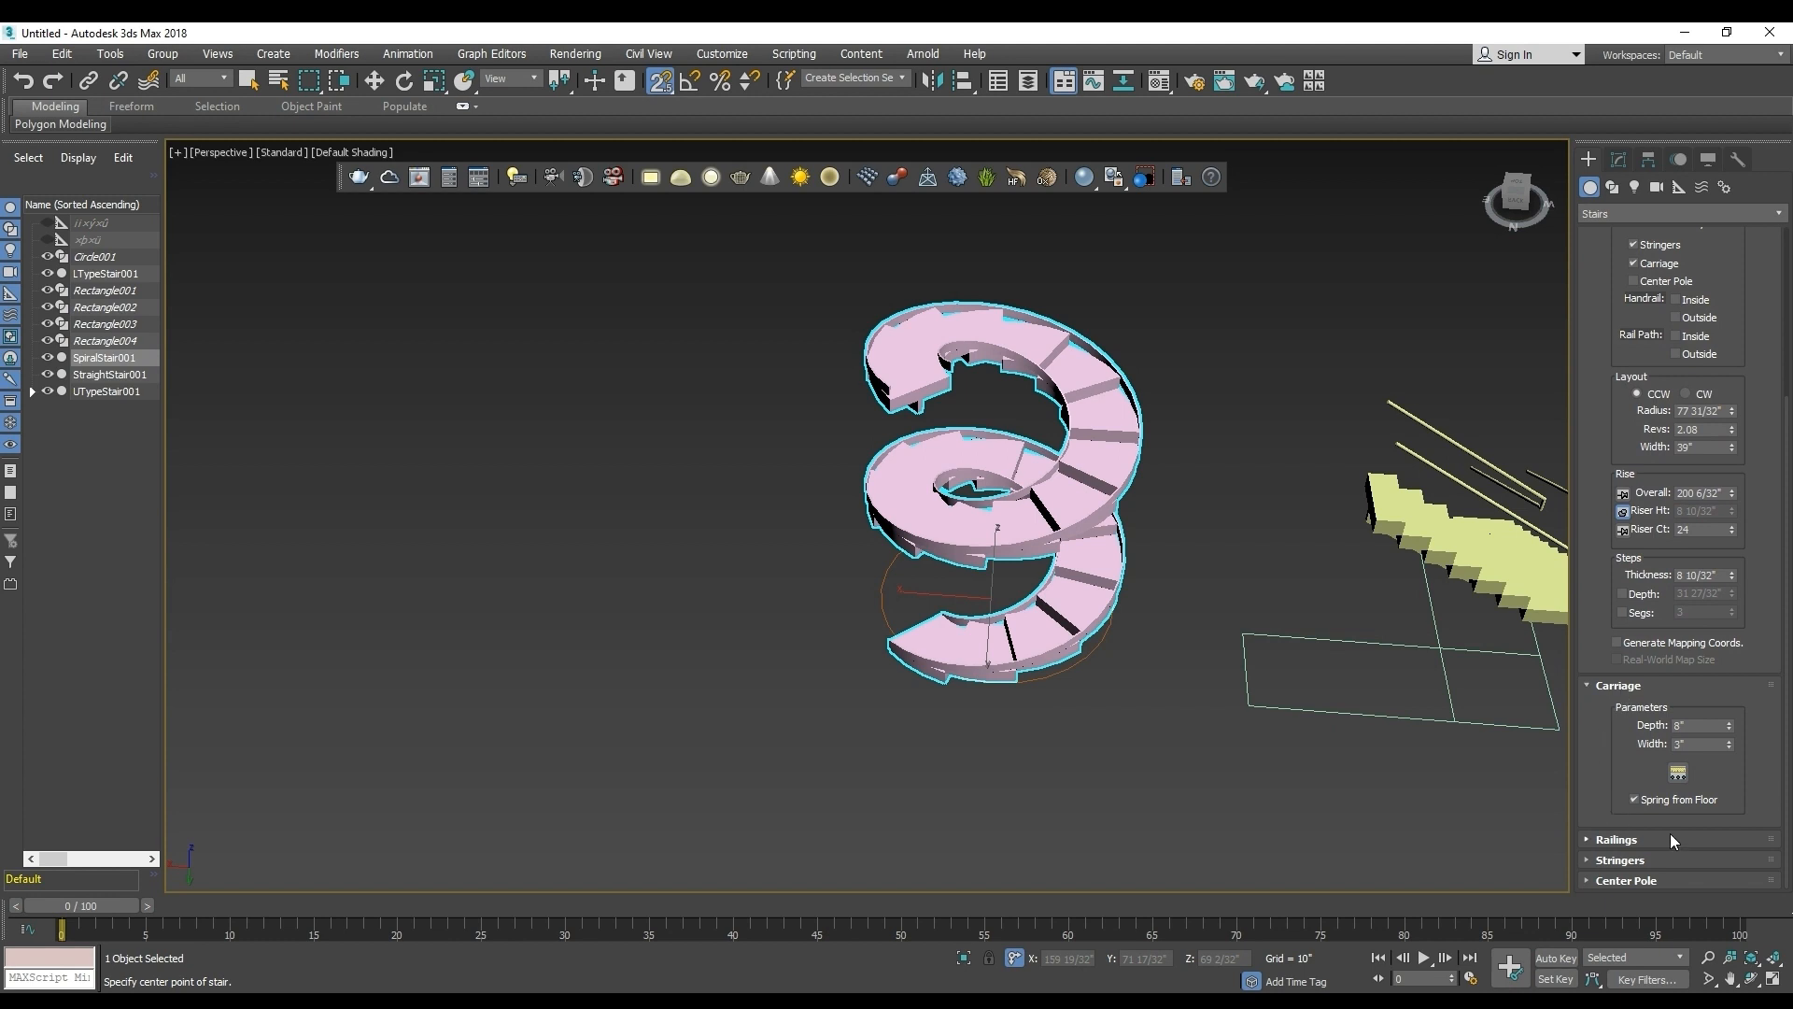
left_click(1605, 863)
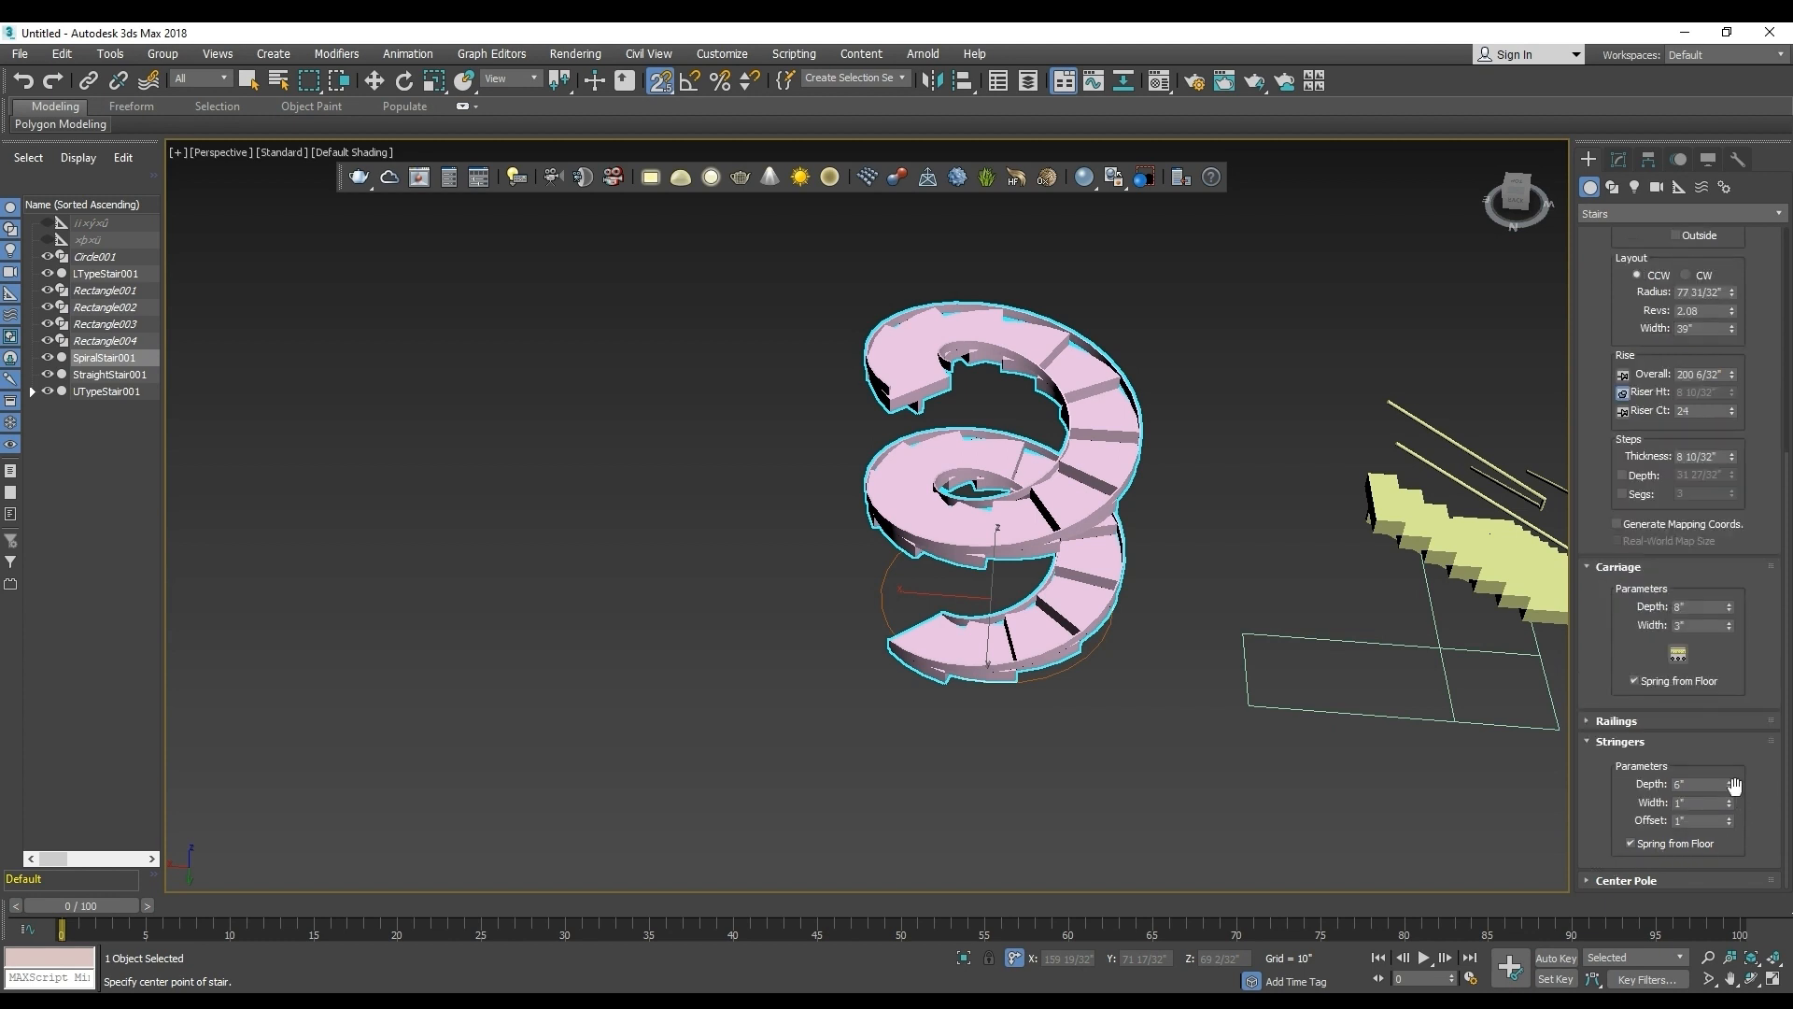
left_click_drag(1729, 784, 1728, 710)
scroll(1071, 670, "up", 2)
middle_click_drag(1003, 688, 1052, 657, "alt")
key("alt+Tab")
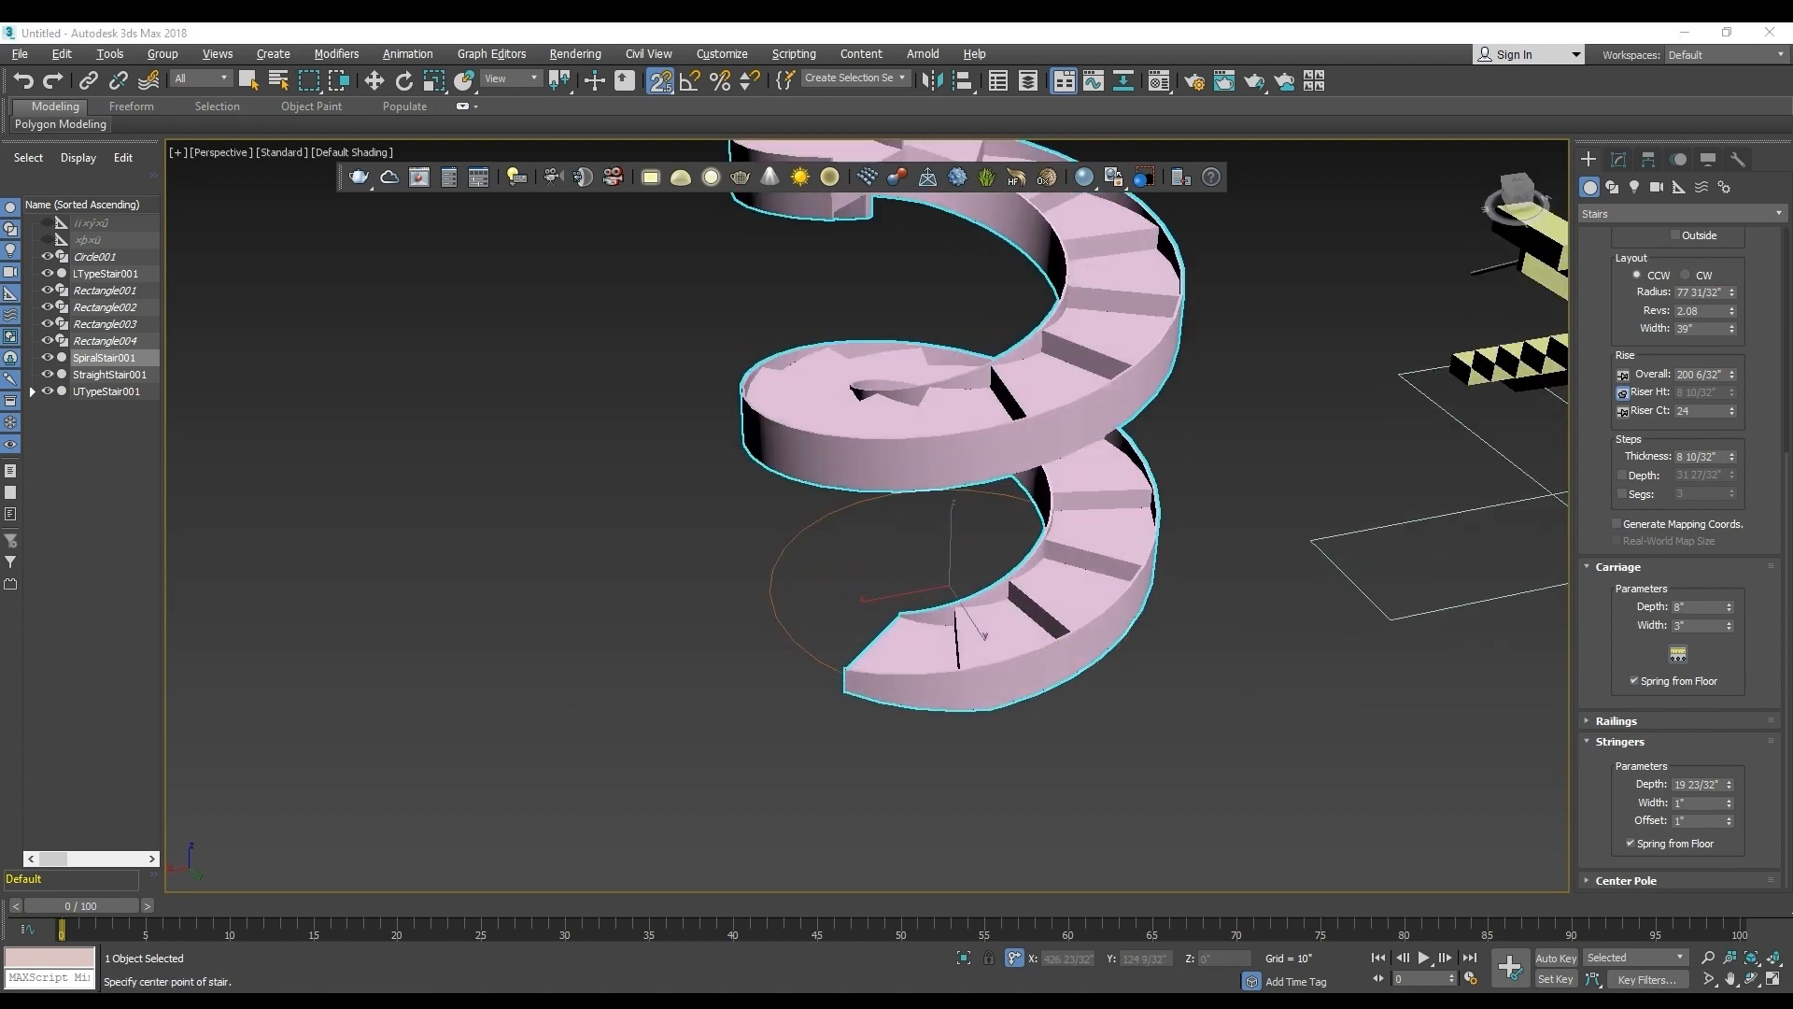
key("alt+Tab")
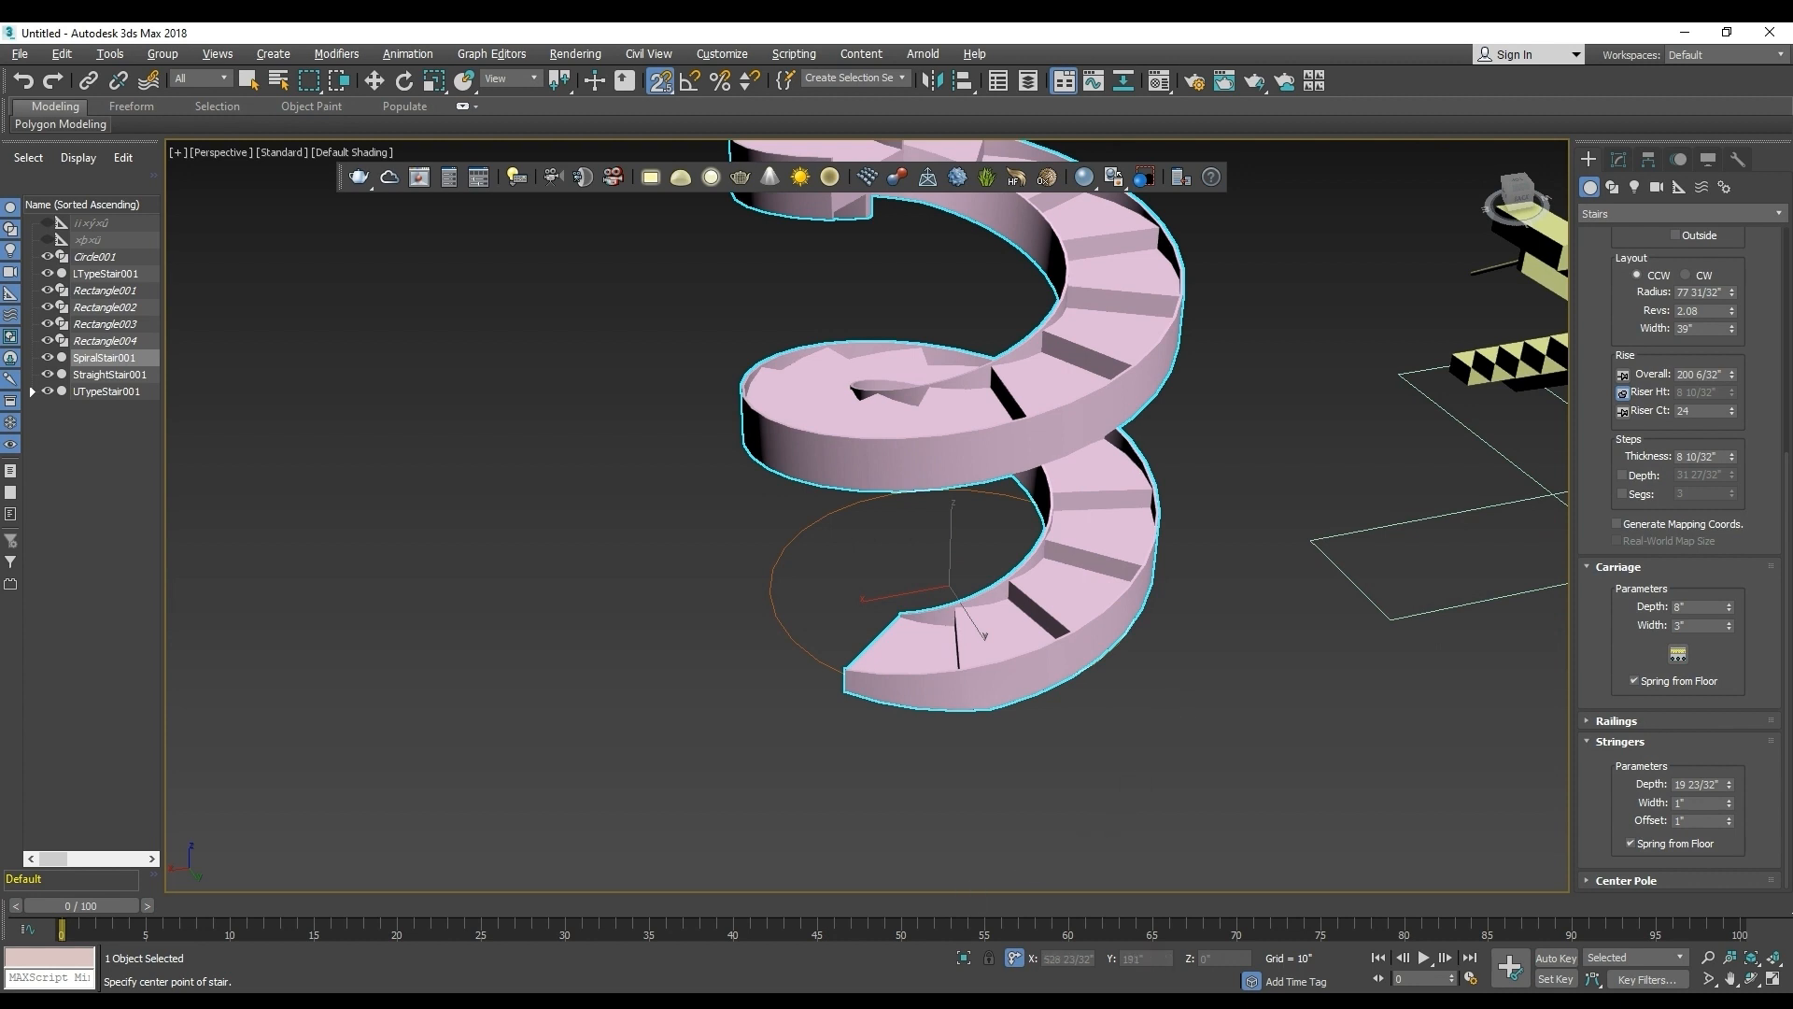
key("alt+Tab")
key("alt+Tab")
Try the Closed and Box types on the spiral stair and return it to the Open type.
scroll(1650, 368, "up", 4)
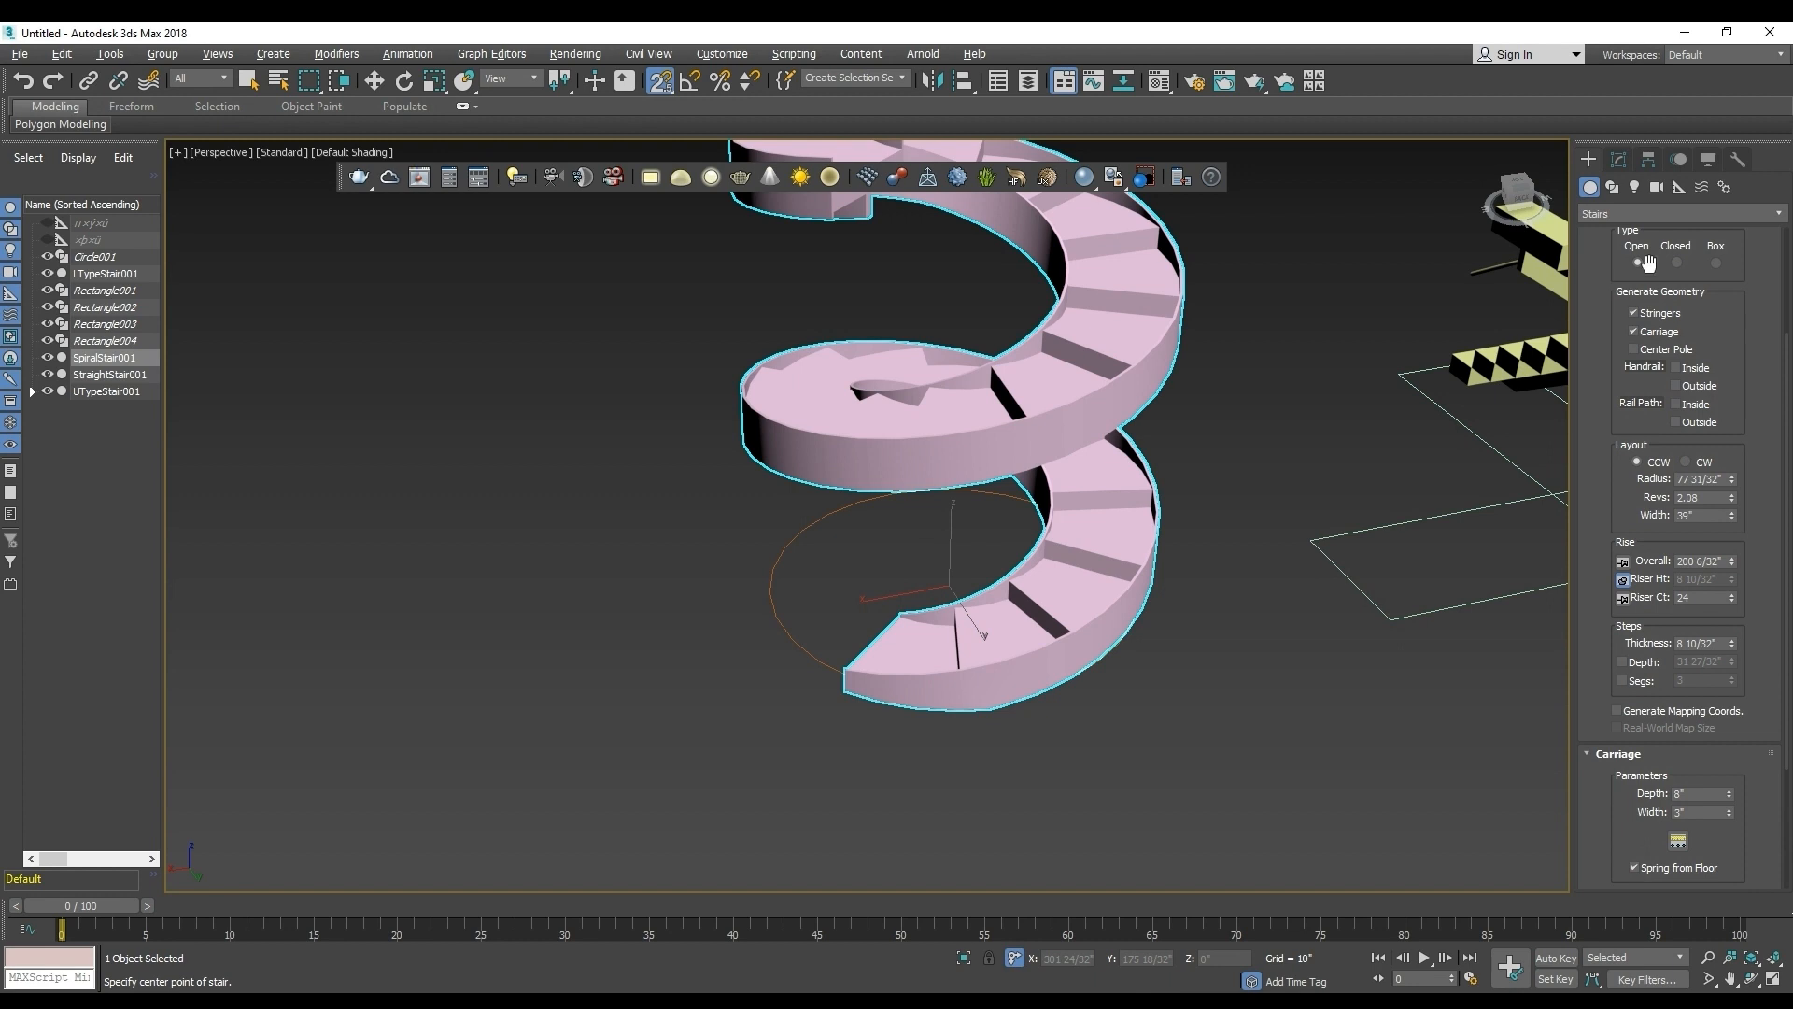
left_click(1677, 263)
left_click_drag(1644, 266, 1639, 401)
left_click(1638, 400)
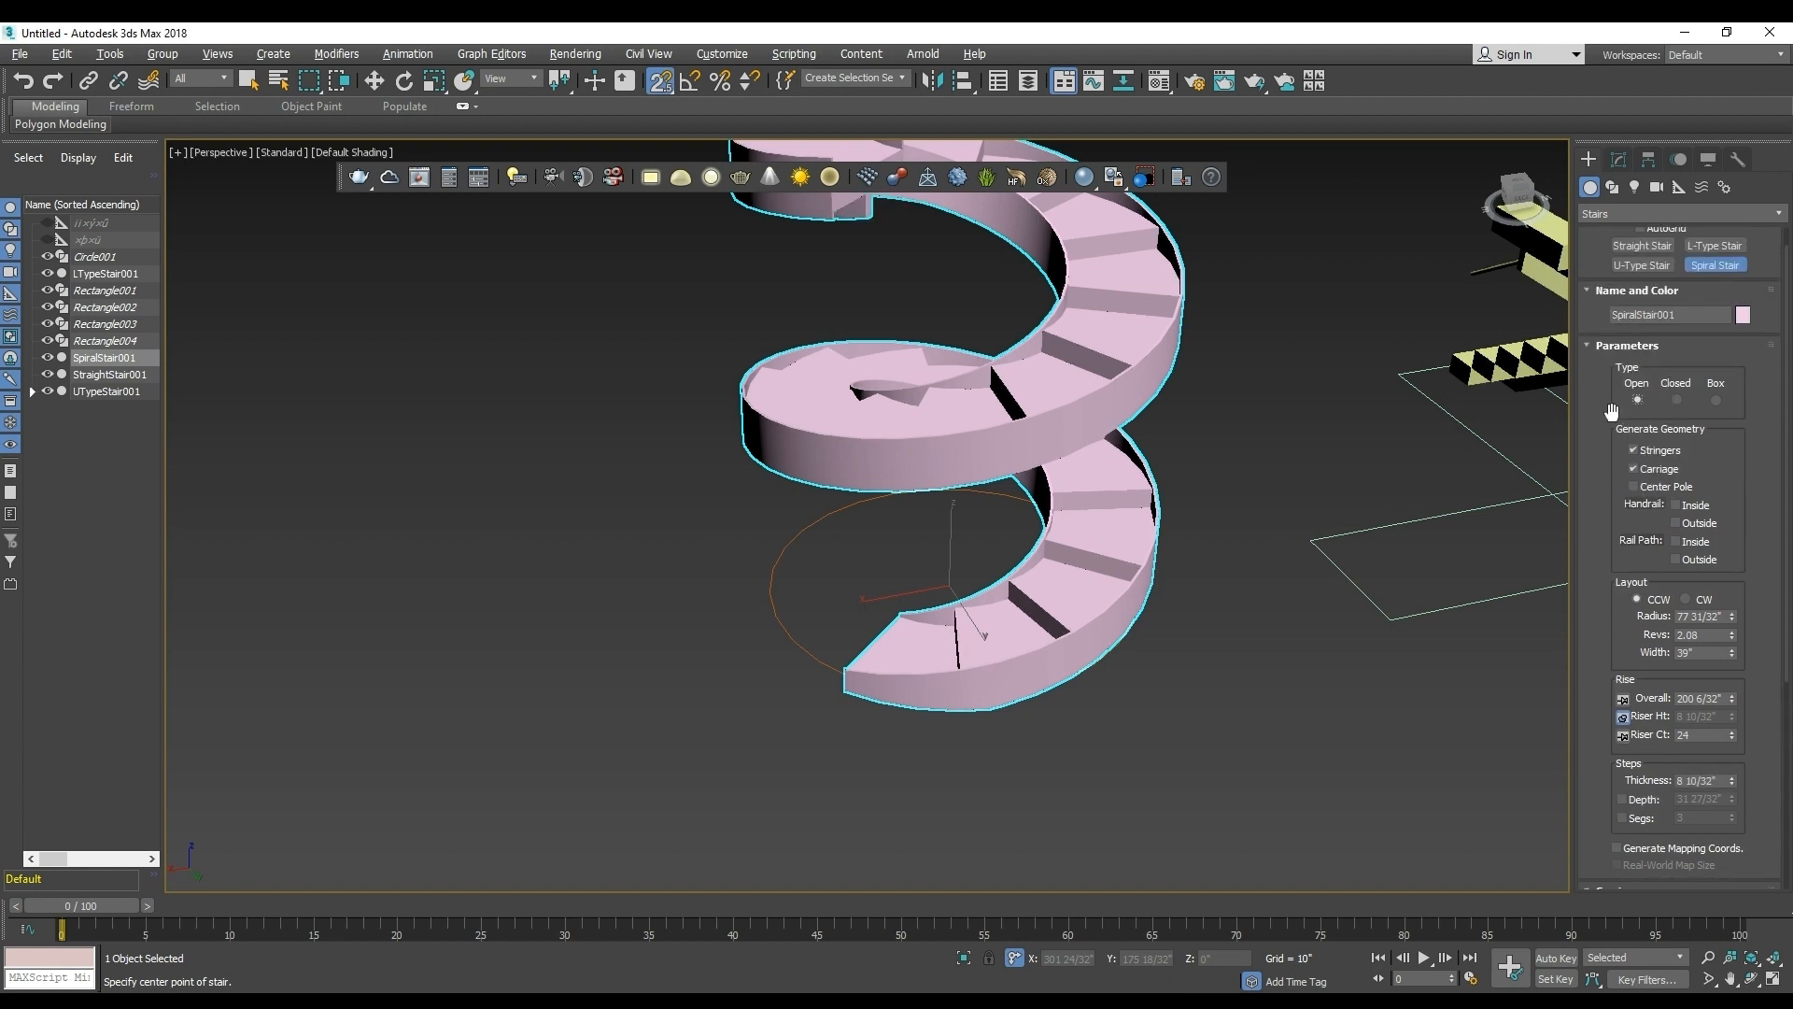
left_click(1717, 399)
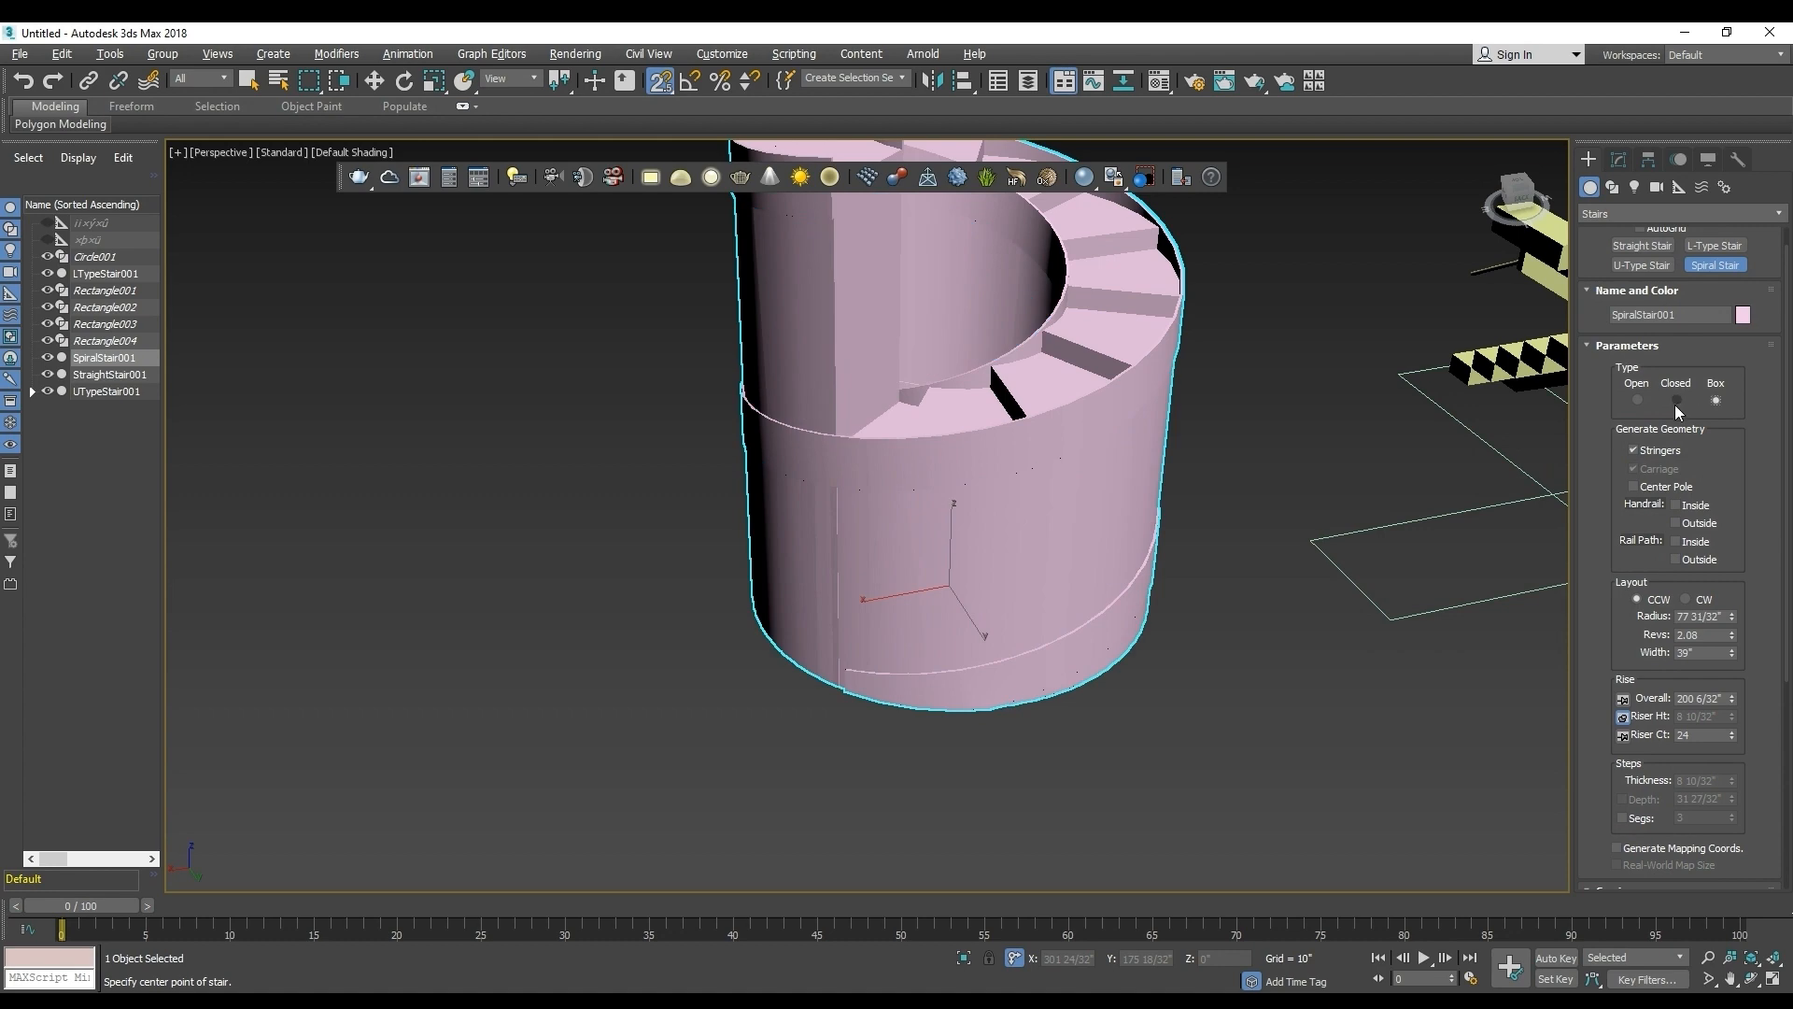
left_click(1676, 402)
middle_click_drag(1329, 589, 1301, 726, "alt")
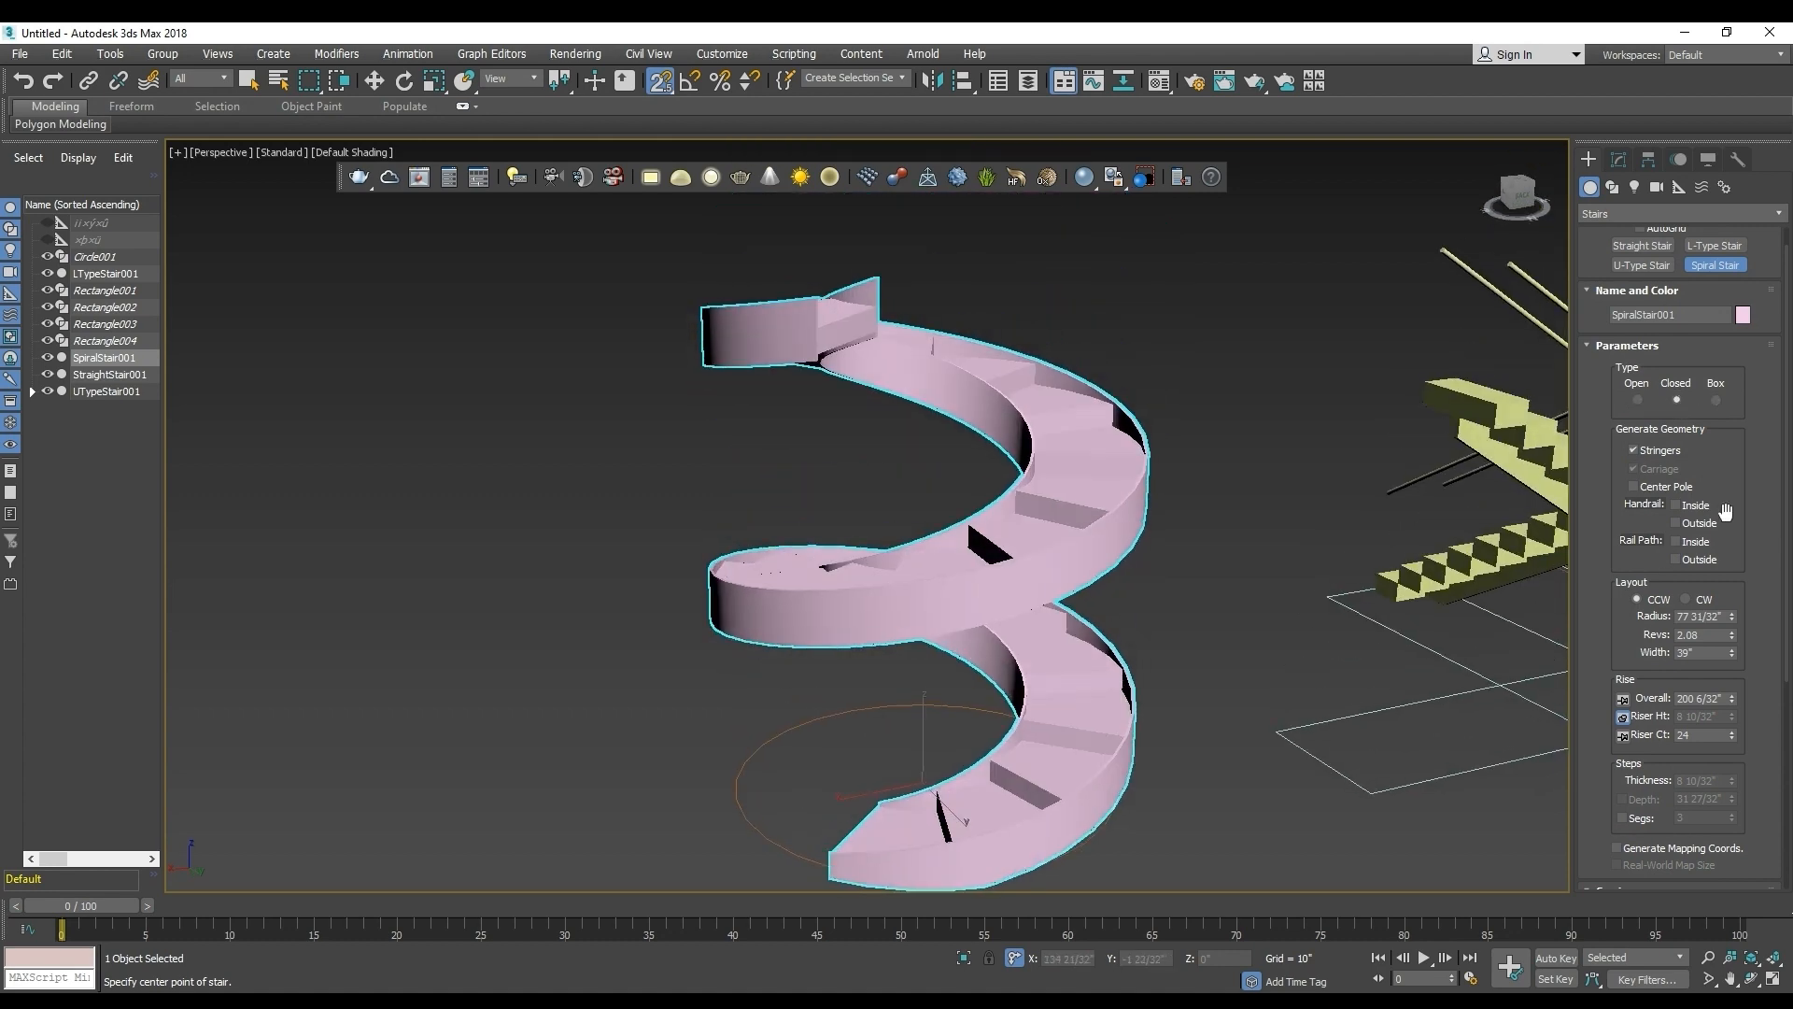
left_click(1637, 400)
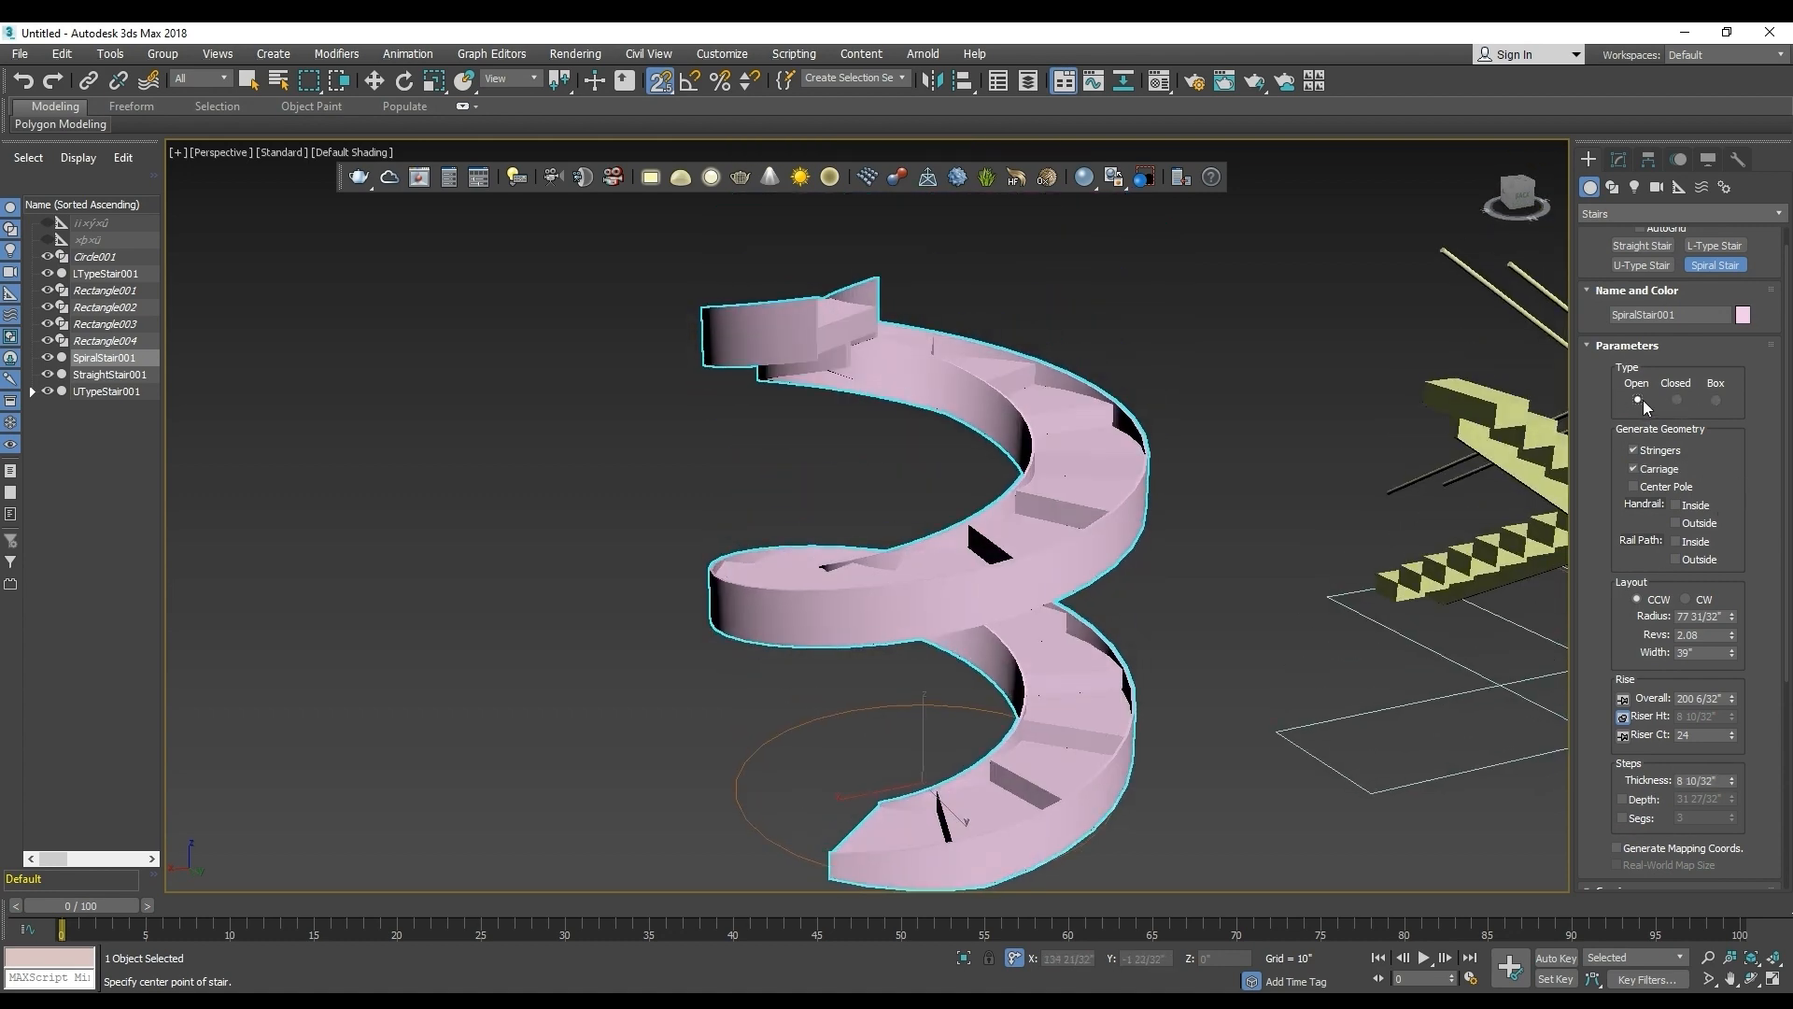
Try a different width and a riser count of 23 on the spiral stair, undoing each change.
mouse_move(1732, 653)
left_mouse_down()
mouse_move(1733, 689)
mouse_move(1733, 670)
left_mouse_up()
key("ctrl+z")
left_click(1733, 738)
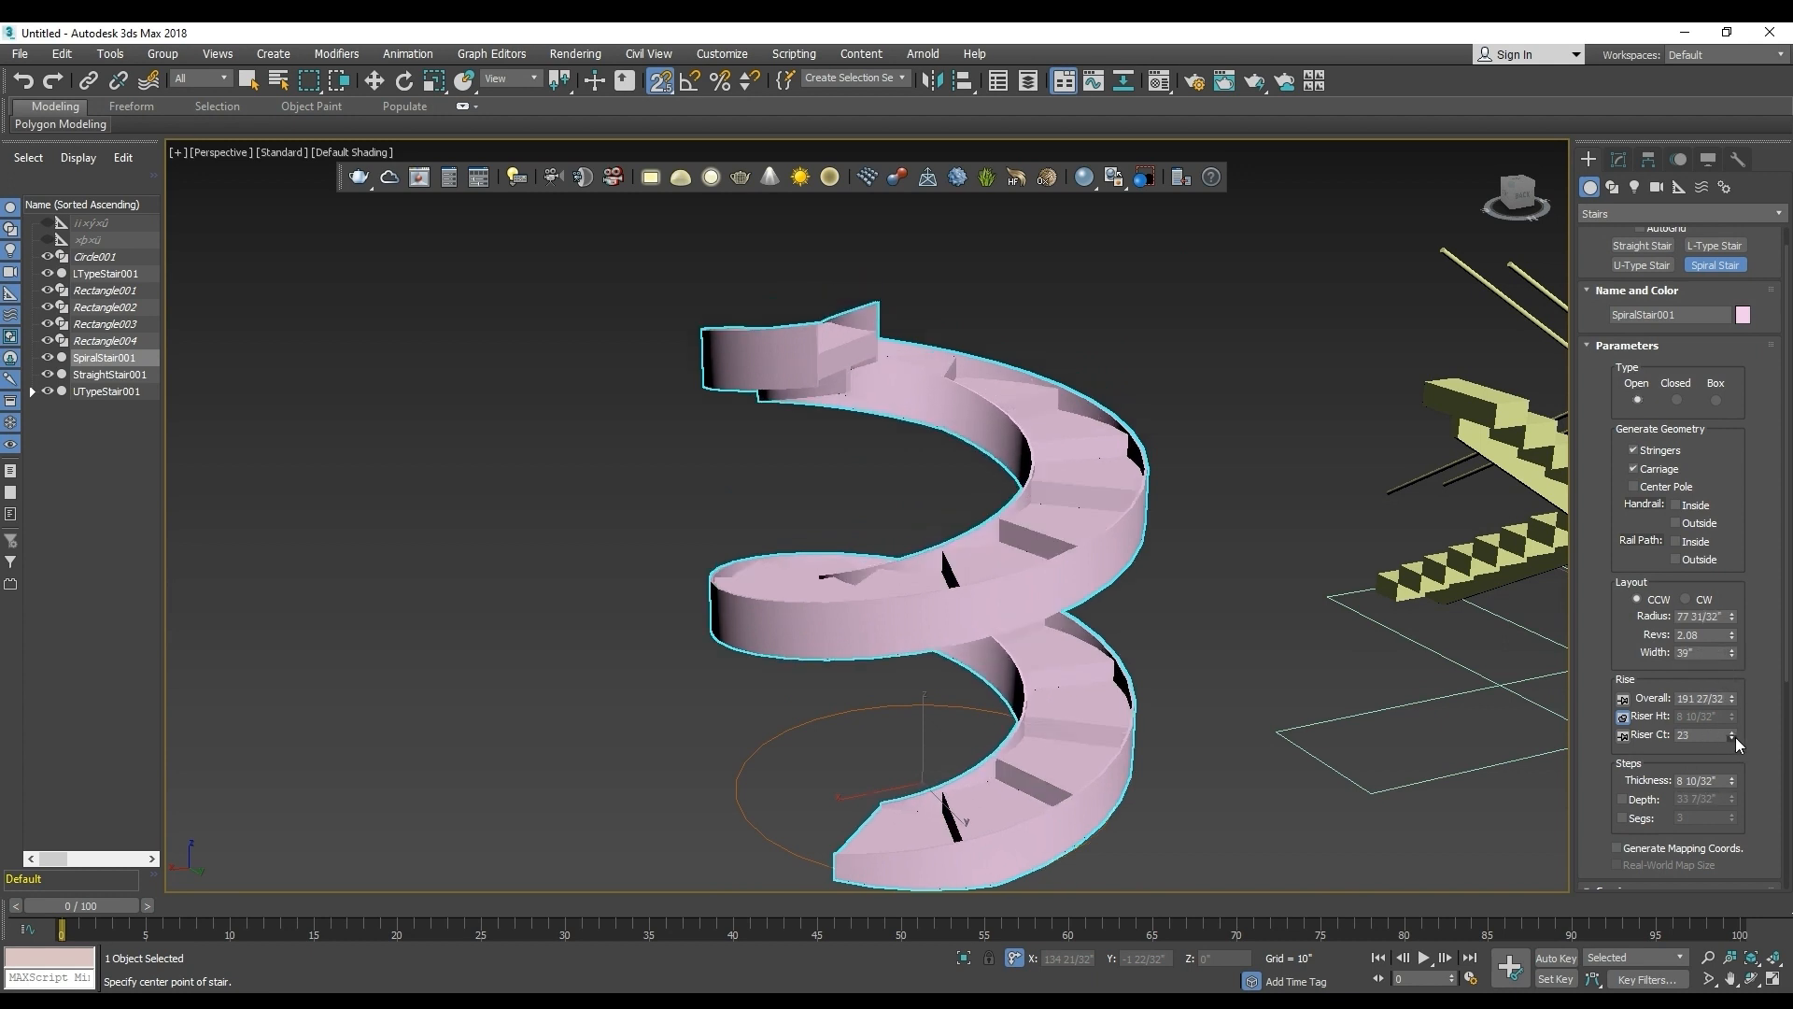
left_click_drag(1735, 737, 1736, 750)
key("ctrl+z")
Try a different carriage width and stringer depth on the spiral stair, undoing each change.
left_click_drag(1596, 807, 1594, 772)
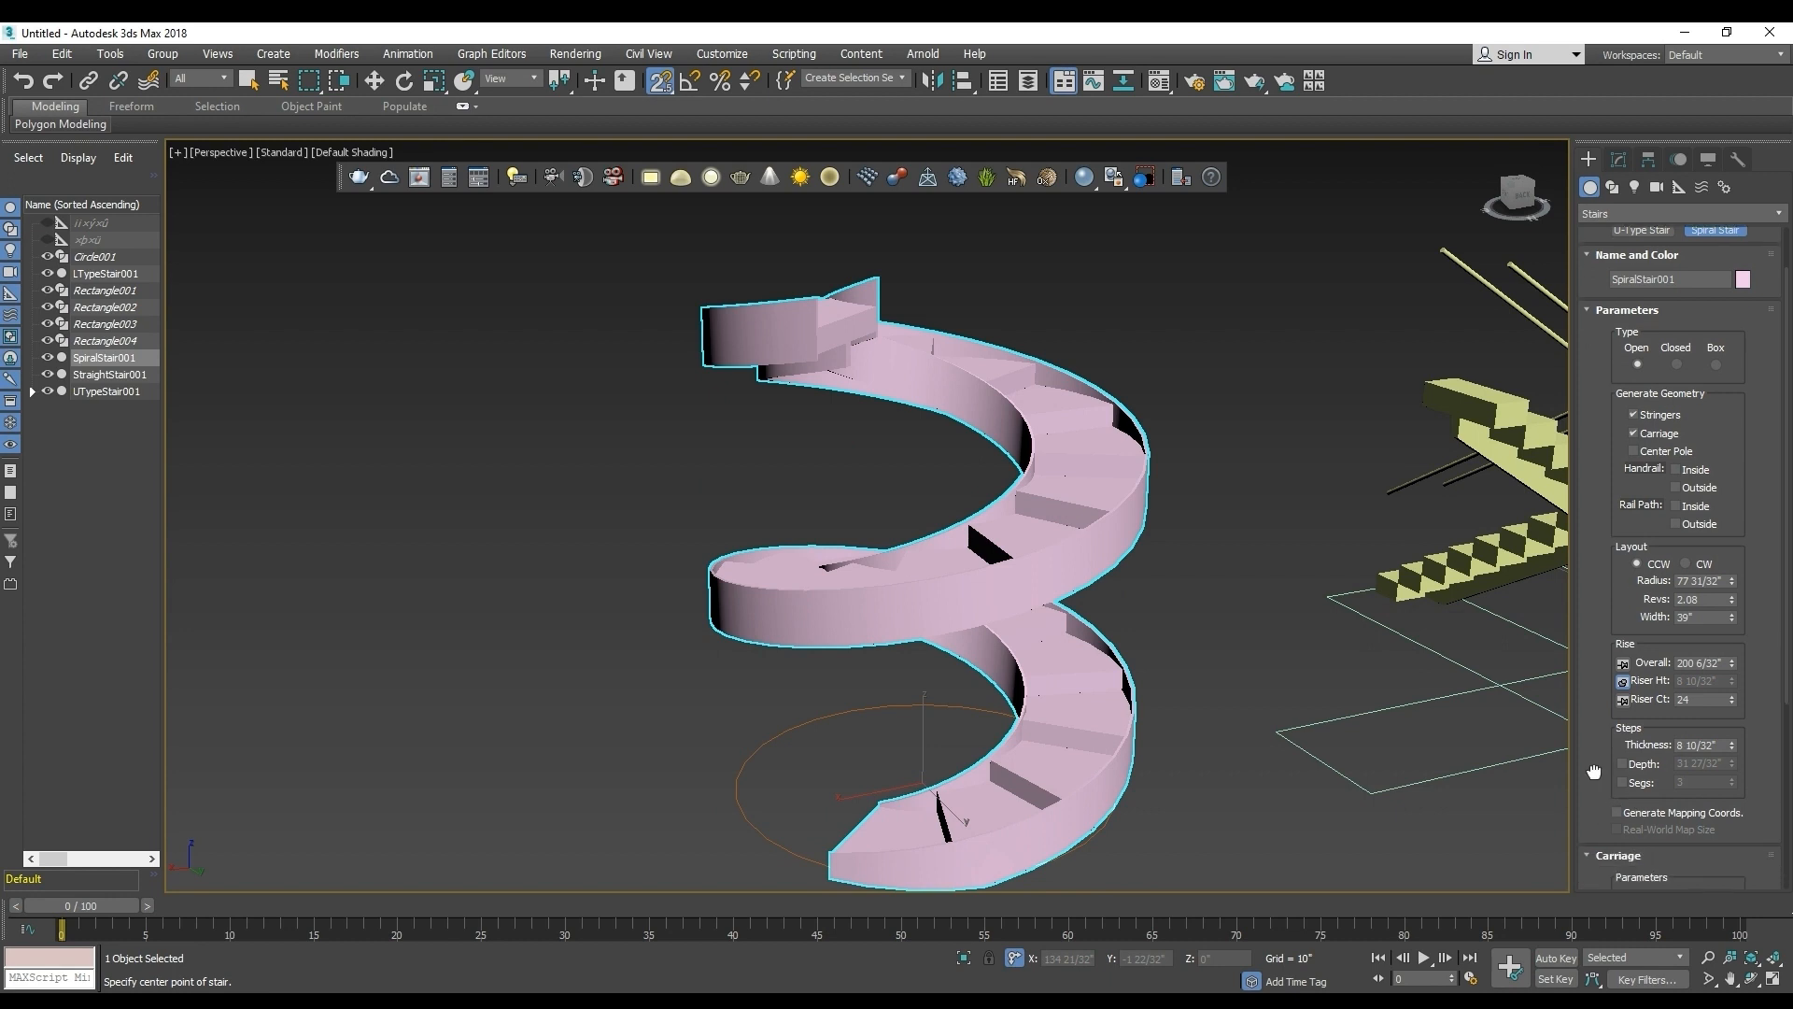
scroll(1595, 772, "down", 3)
left_click_drag(1730, 670, 1715, 802)
key("ctrl+z")
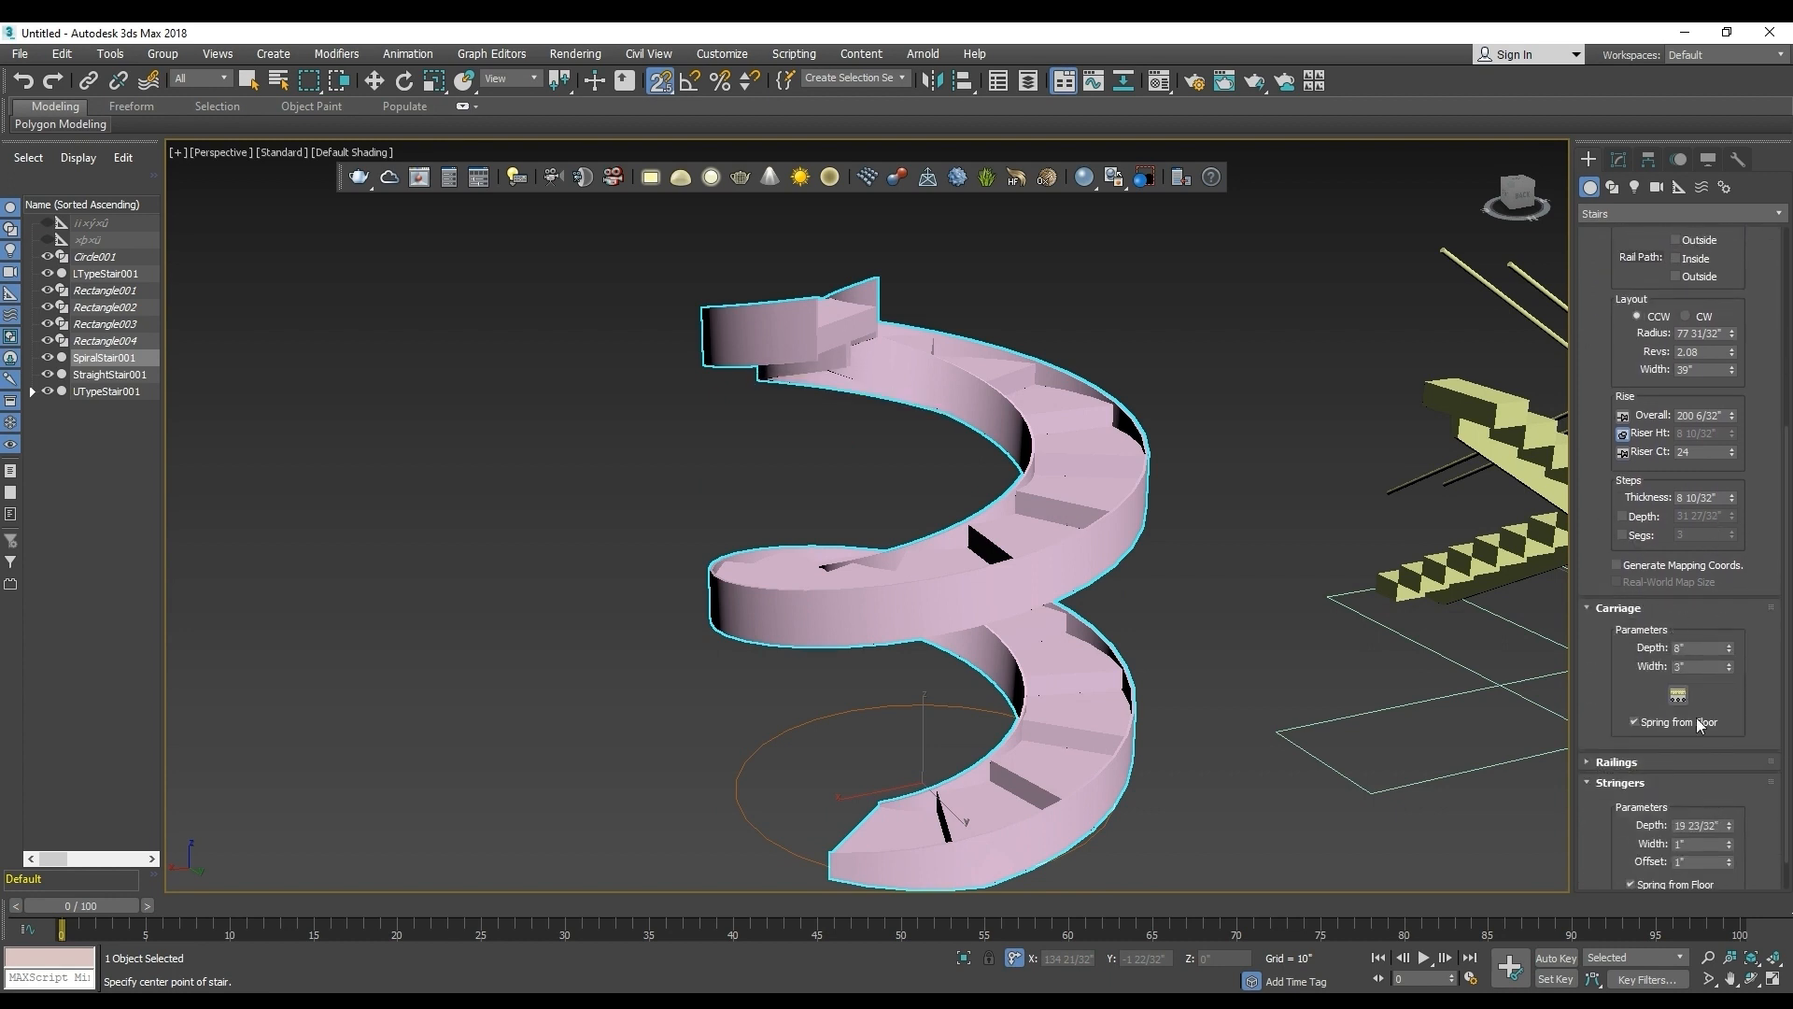
scroll(1599, 740, "down", 1)
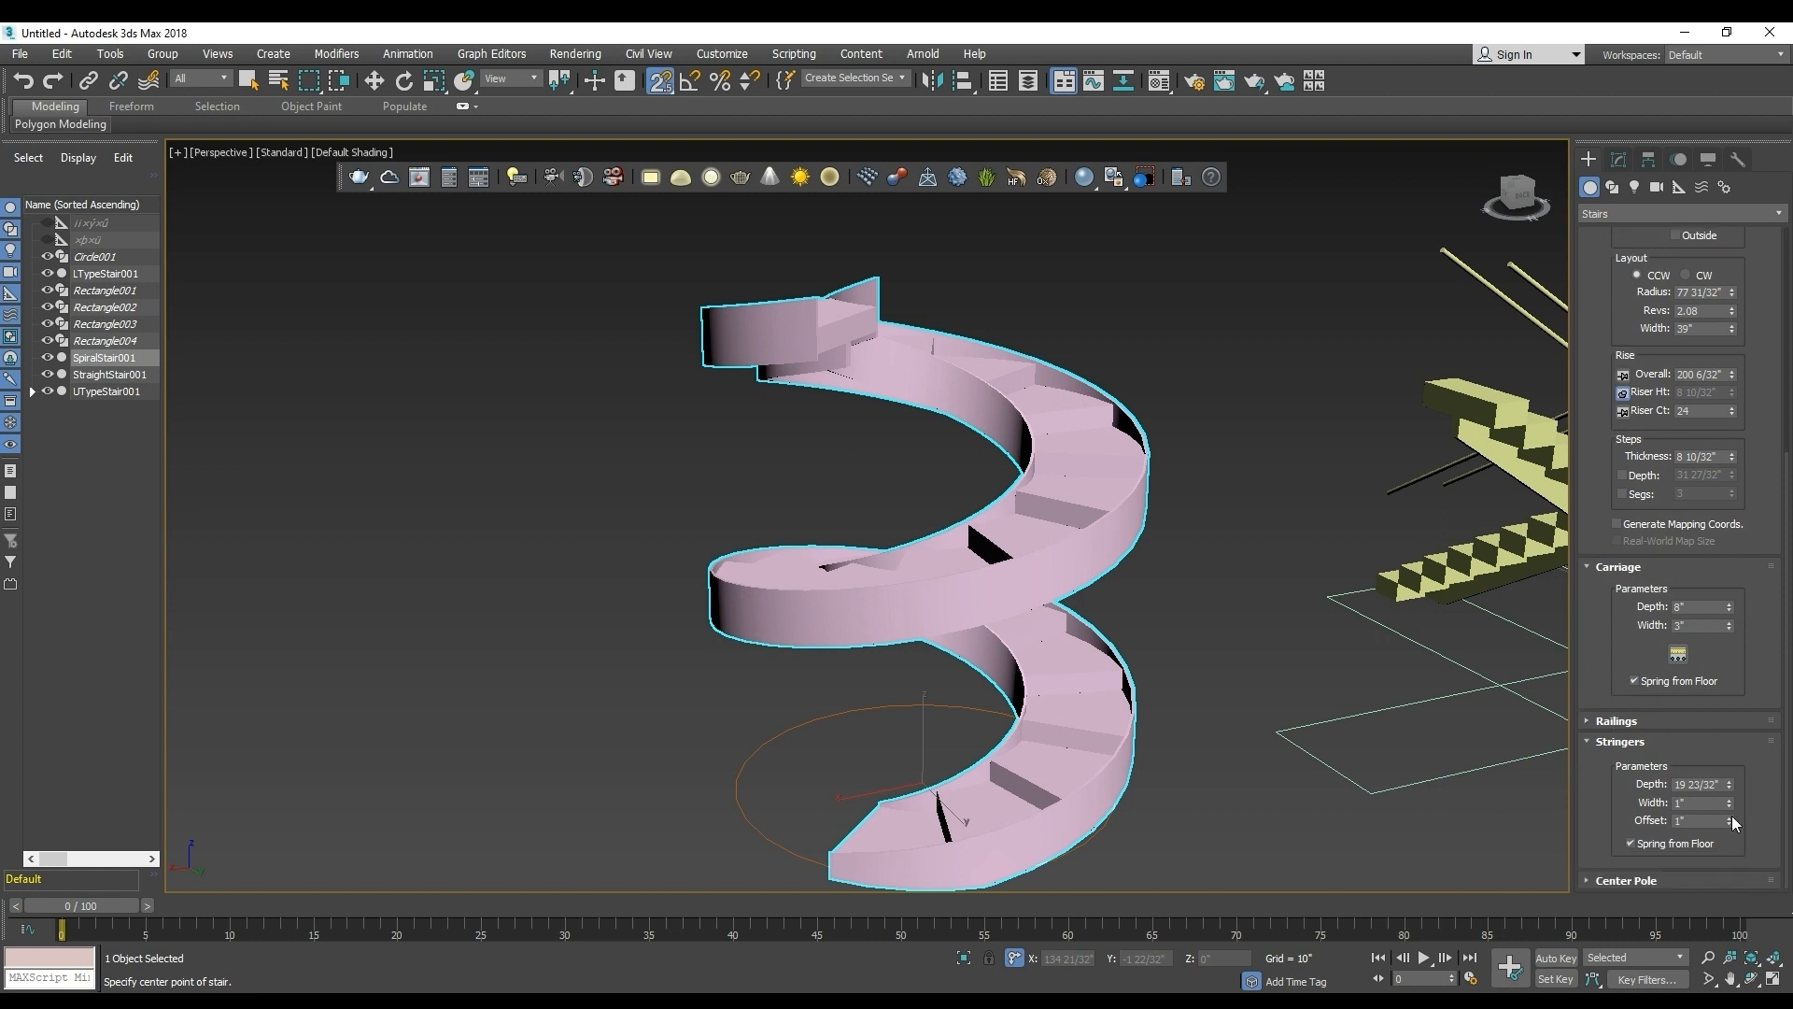
left_click_drag(1730, 787, 1727, 925)
key("ctrl+z")
Examine the straight, U-type, L-type and spiral stairs side by side in the perspective view.
left_click(1143, 1001)
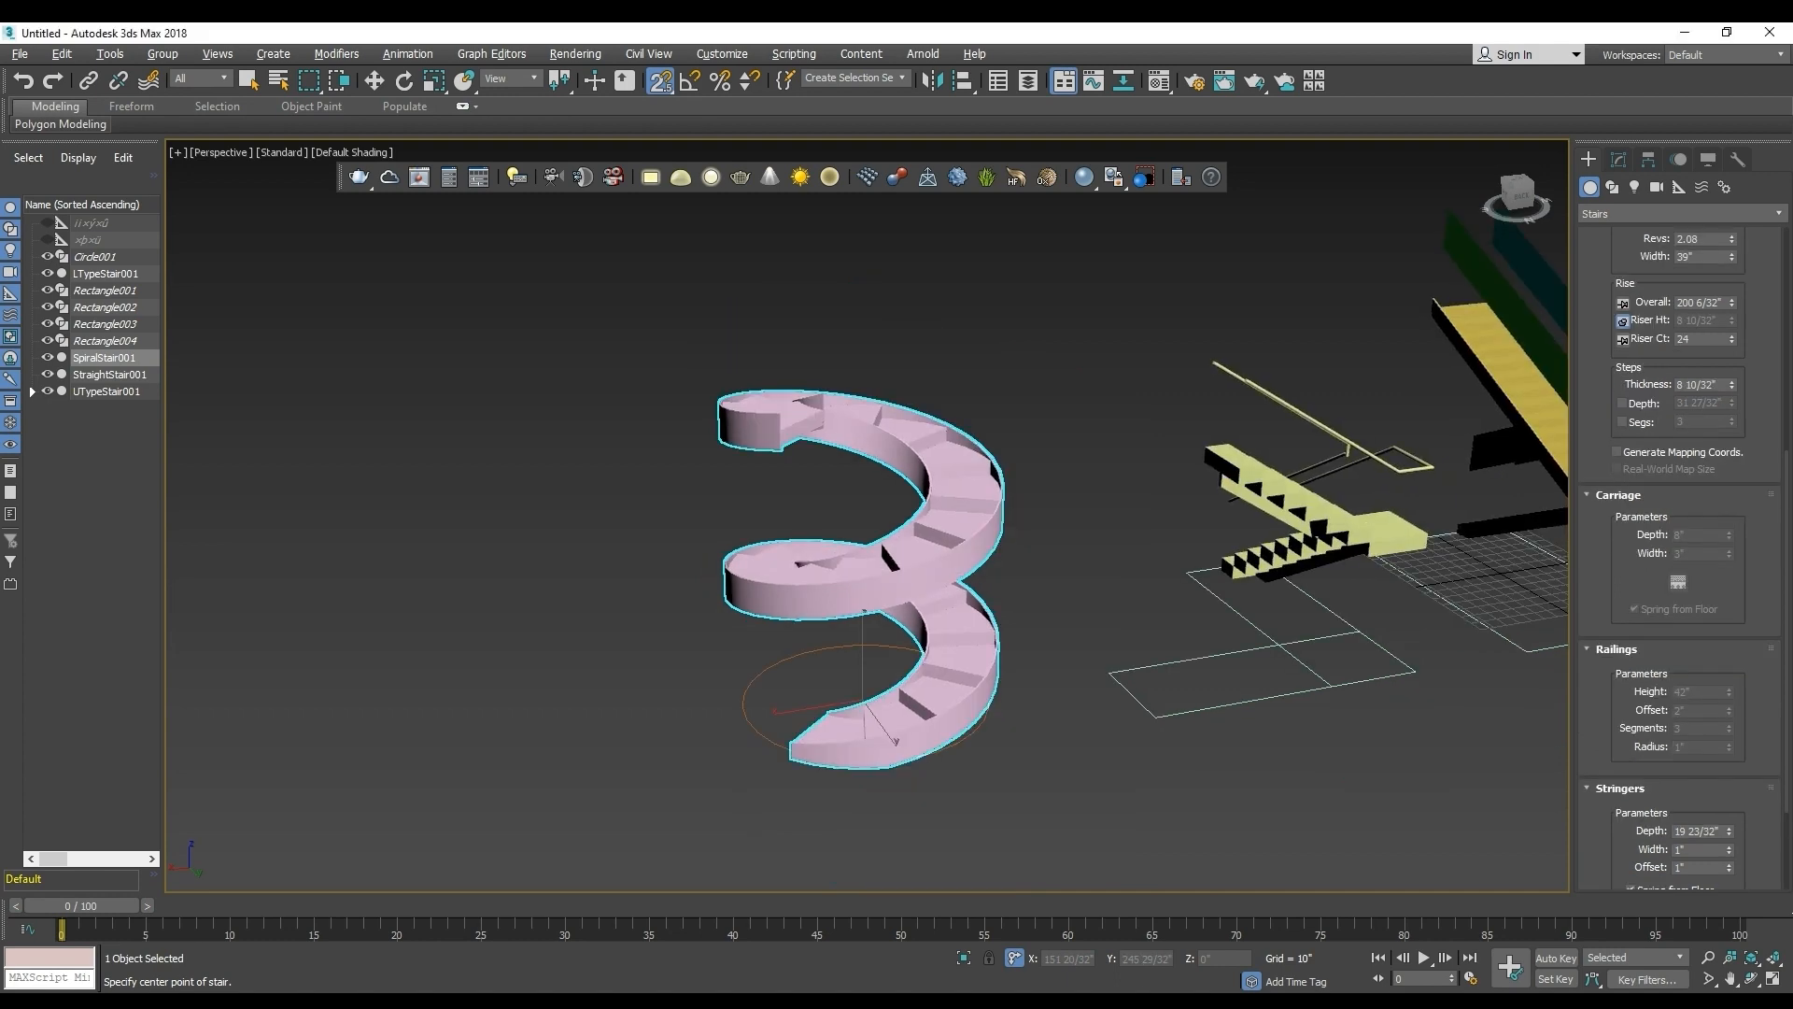
middle_click_drag(1038, 822, 659, 814)
scroll(774, 749, "down", 3)
mouse_move(911, 743)
middle_mouse_down("alt")
mouse_move(856, 769)
mouse_move(747, 728)
mouse_move(792, 747)
mouse_move(669, 803)
mouse_move(512, 752)
mouse_move(929, 754)
middle_mouse_up("alt")
scroll(792, 772, "down", 3)
scroll(928, 755, "up", 2)
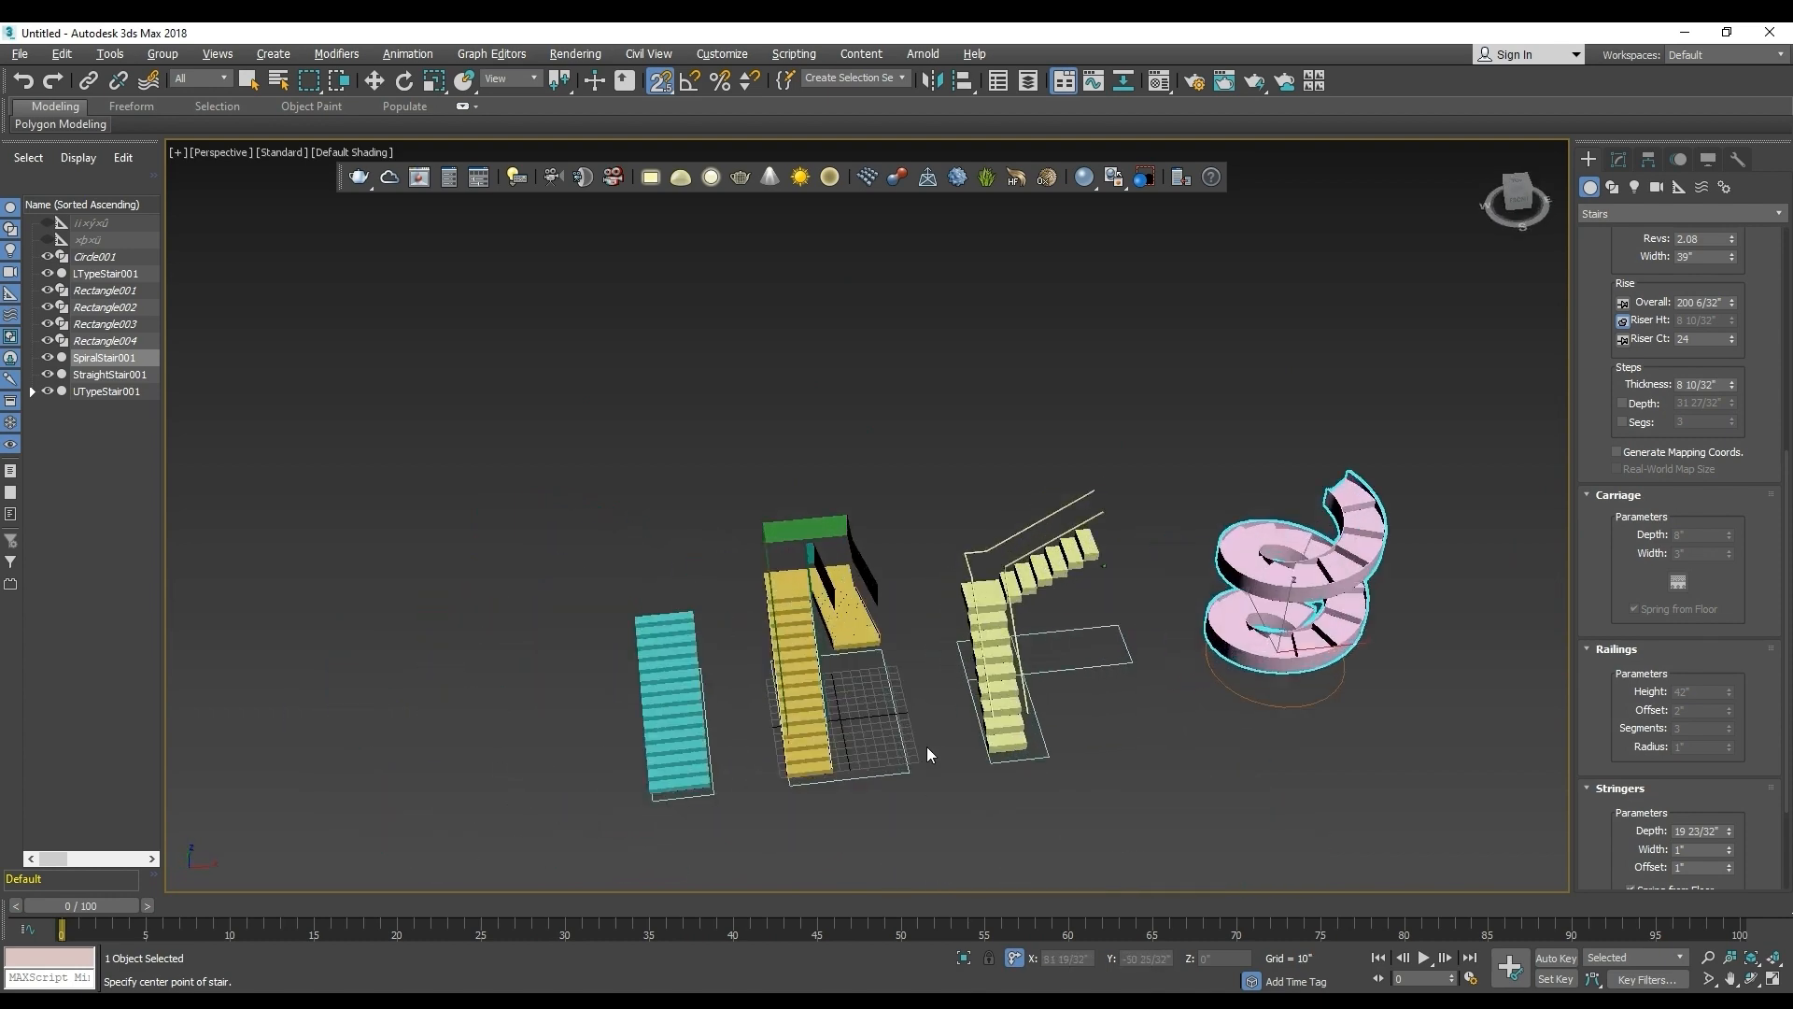
middle_click_drag(1152, 725, 1081, 681, "alt")
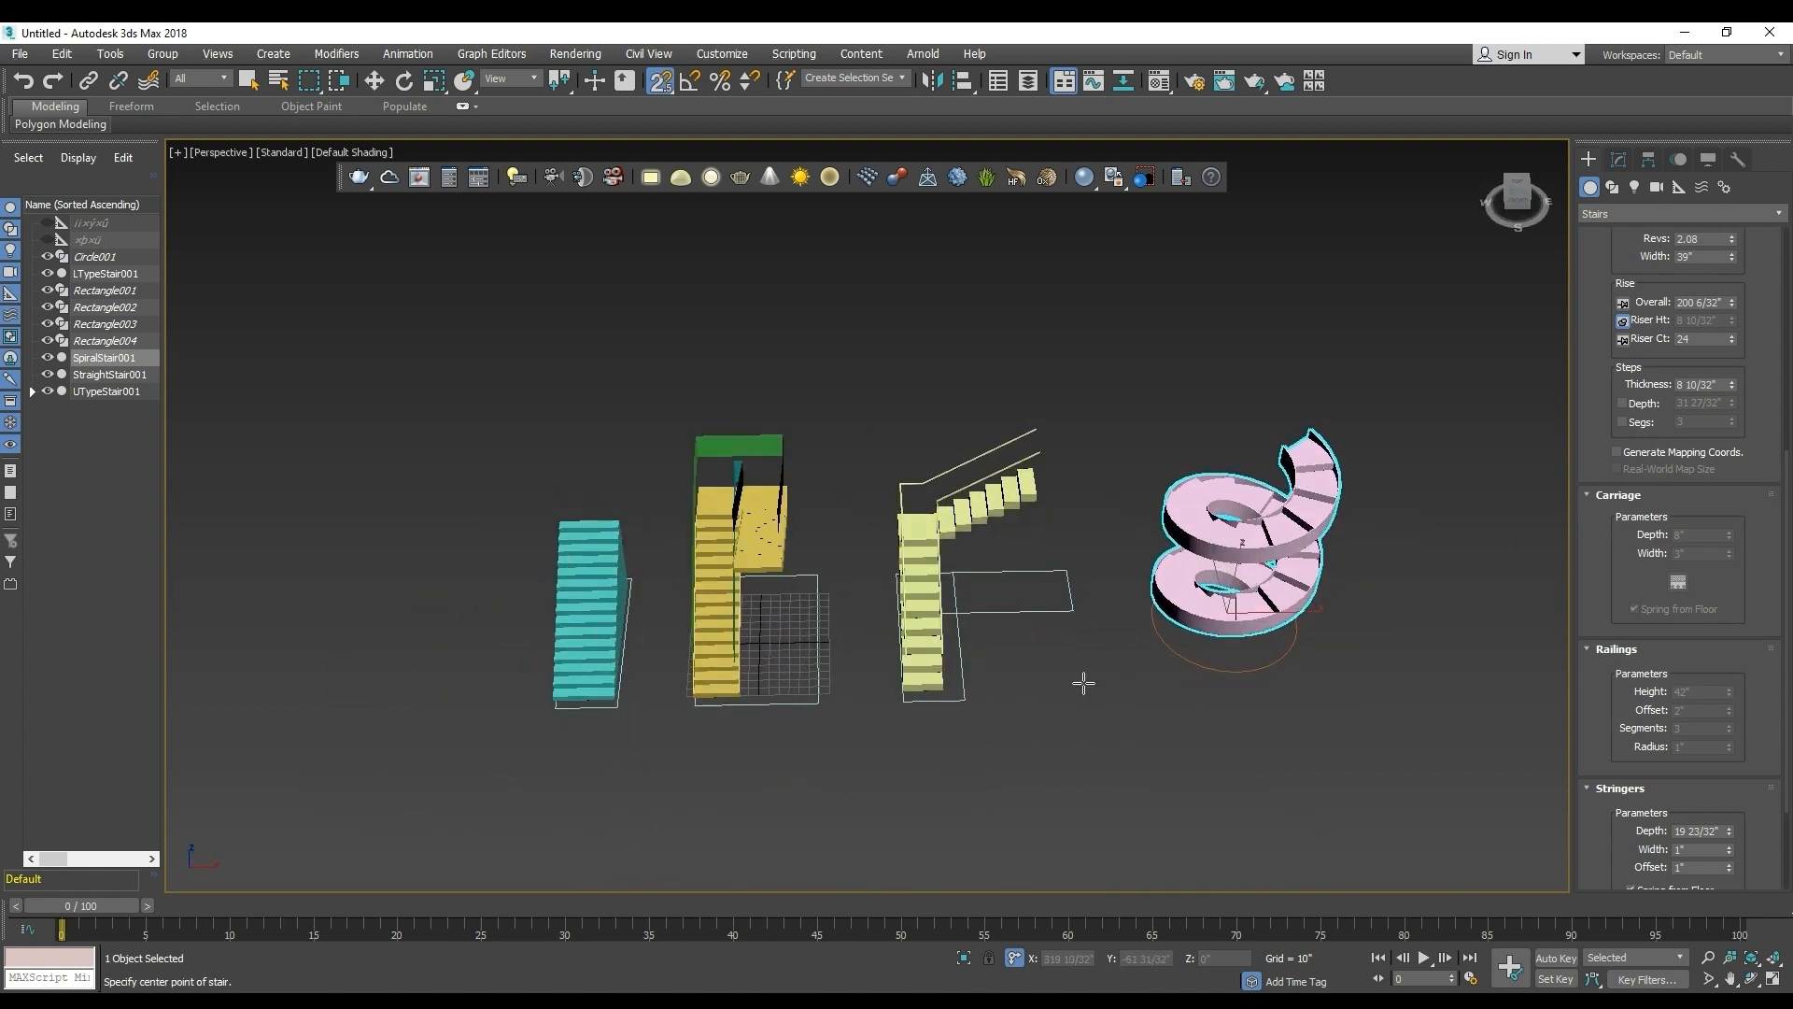
scroll(1151, 761, "up", 3)
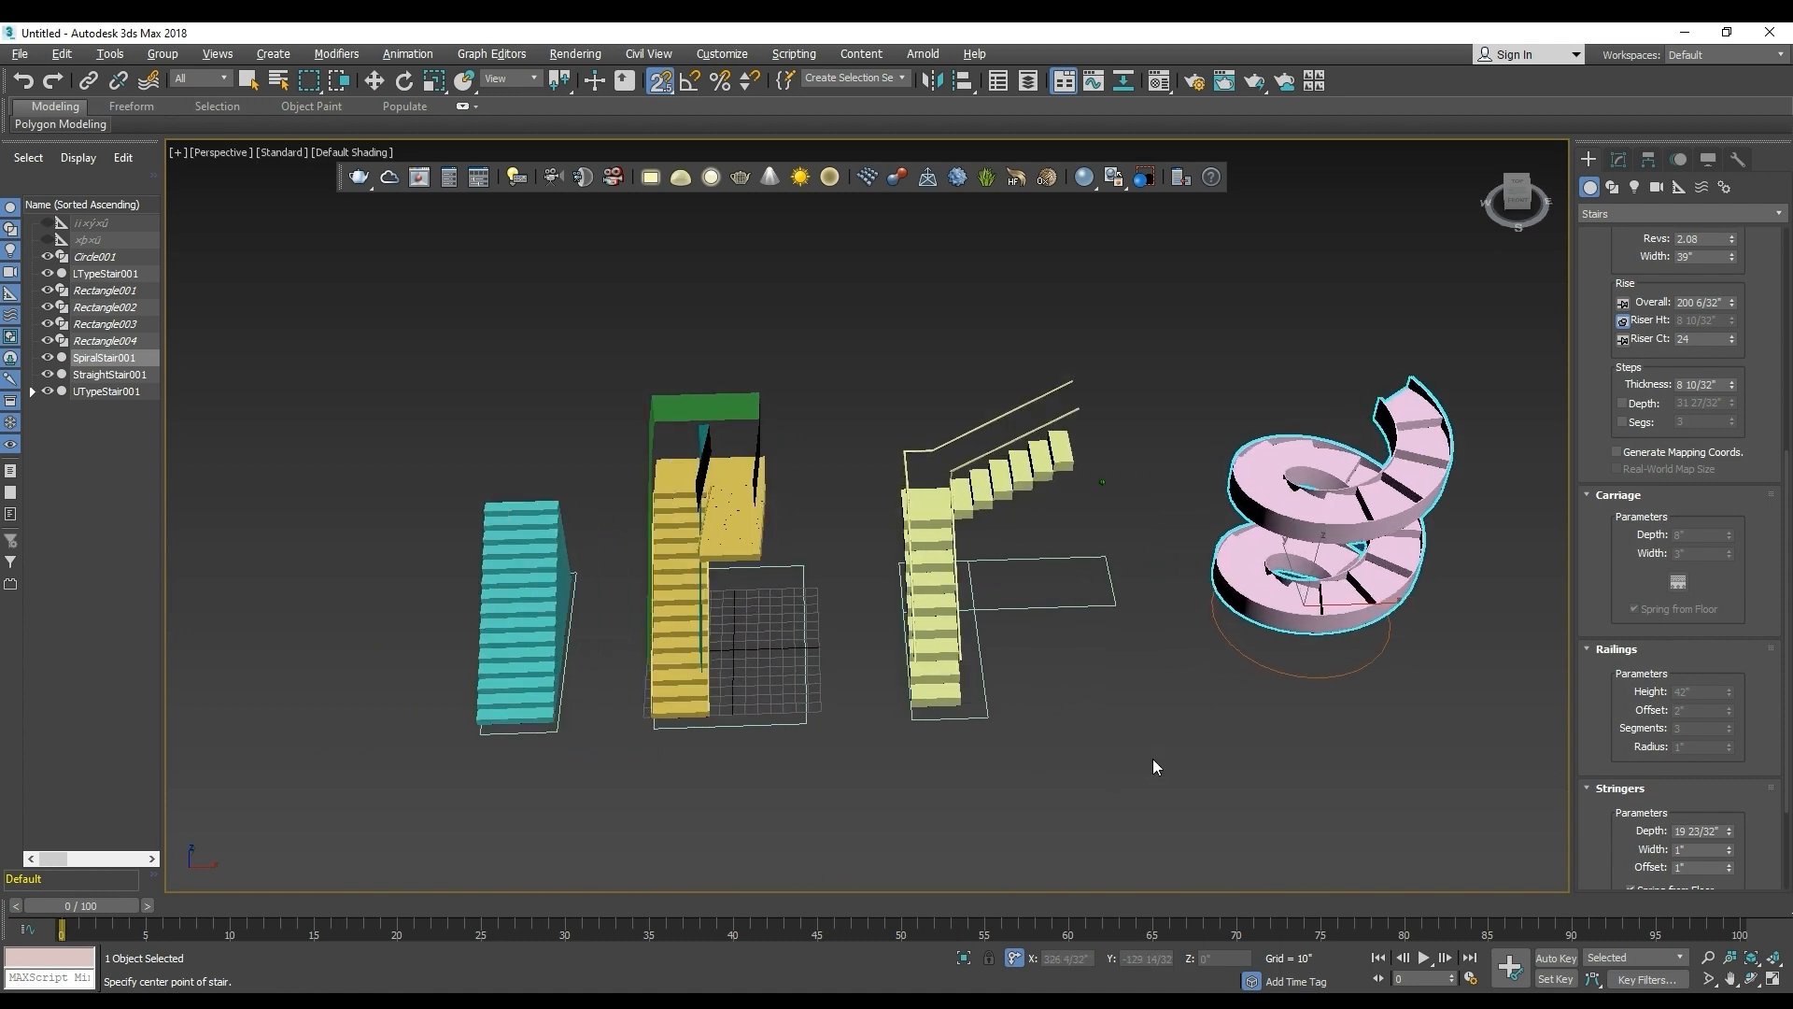